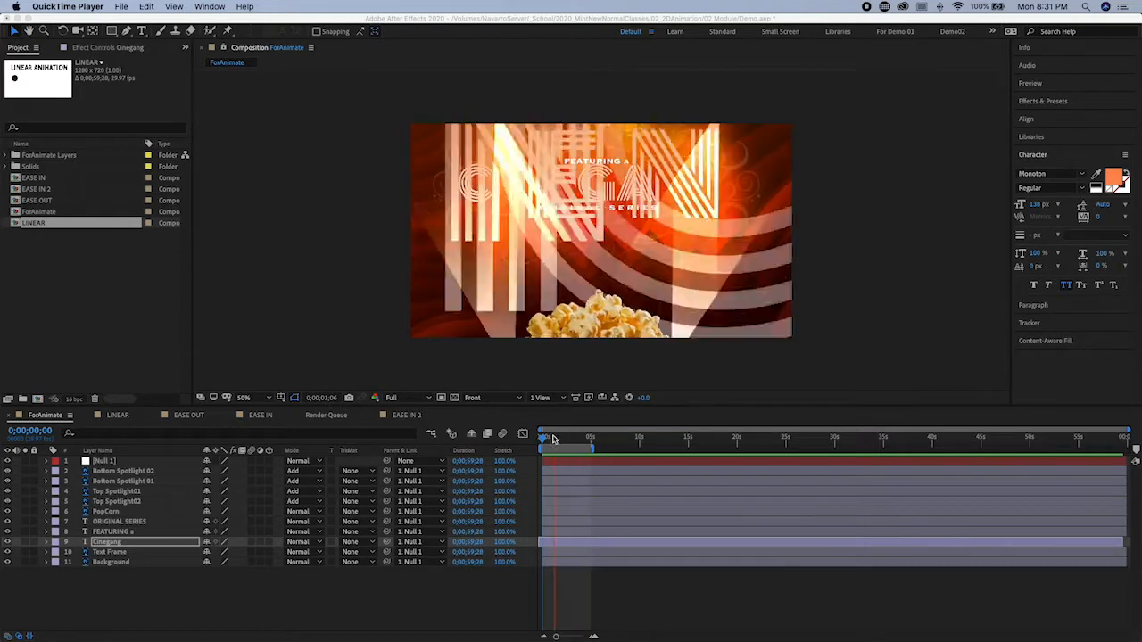
# Switch to Photoshop and toggle the Cinegang, FEATURING a and ORIGINAL SERIES text layers off and on to check them.
pyautogui.moveTo(557, 441); pyautogui.dragTo(569, 443)
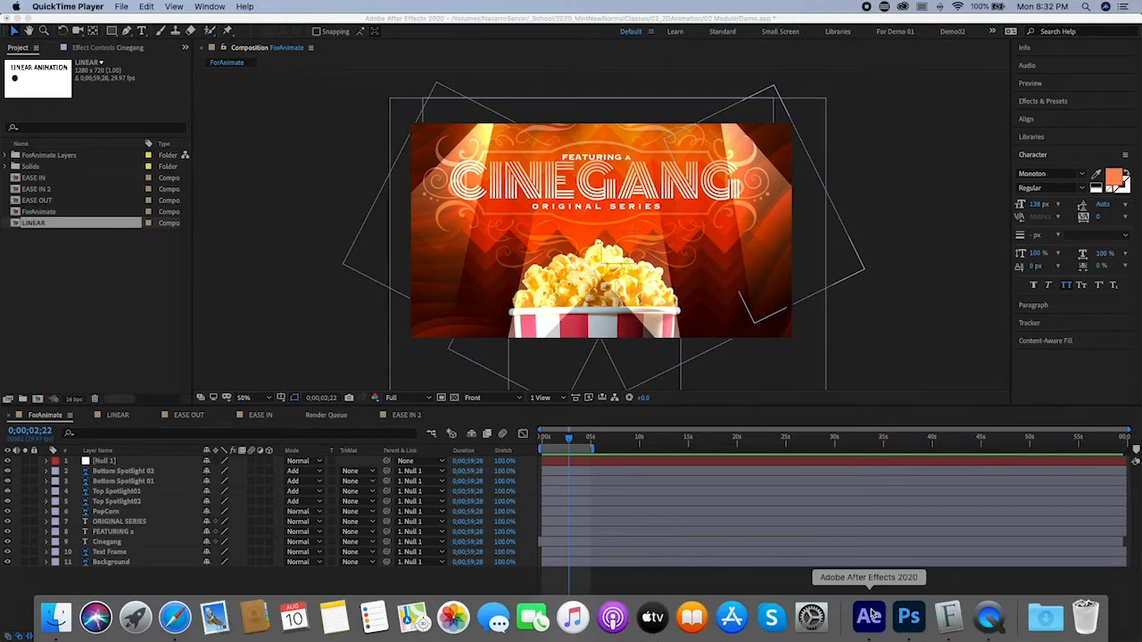
pyautogui.click(895, 618)
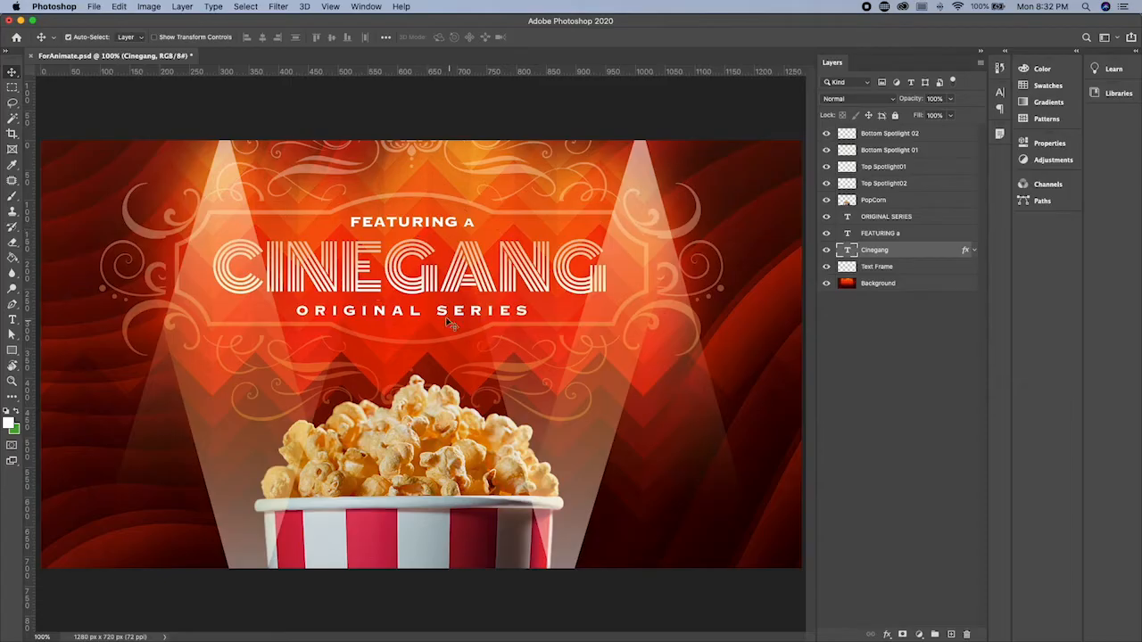
pyautogui.click(826, 250)
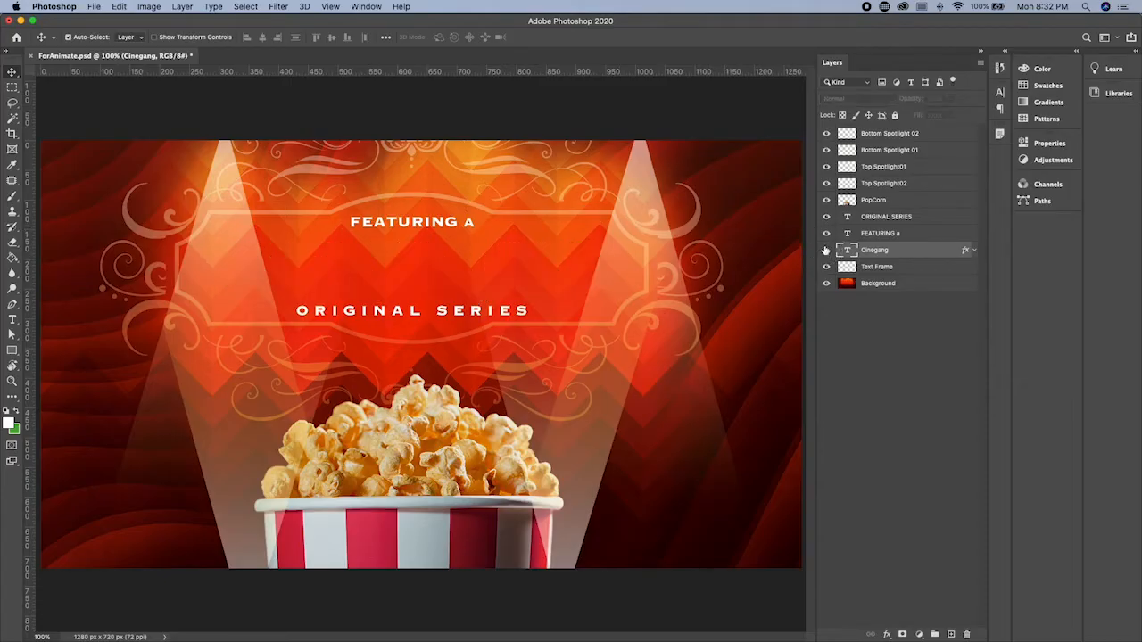
pyautogui.click(826, 250)
pyautogui.click(827, 233)
pyautogui.click(826, 232)
pyautogui.click(826, 217)
pyautogui.click(827, 216)
# Check that the Cinegang layer holds live text, and toggle the Background and Text Frame layers off and on.
pyautogui.doubleClick(847, 250)
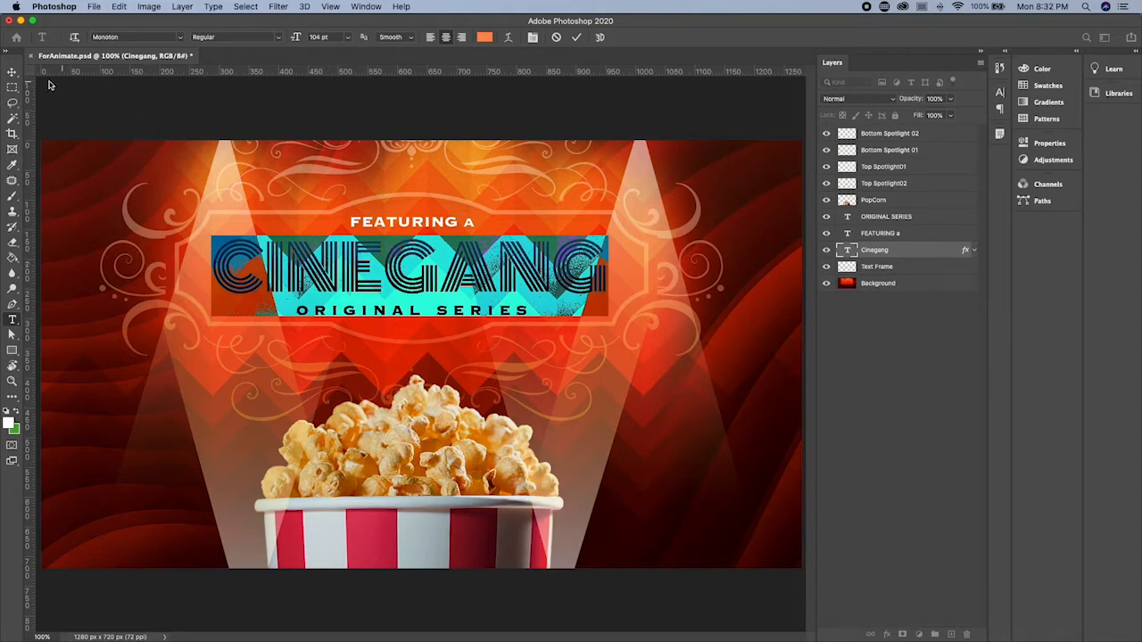
pyautogui.click(11, 72)
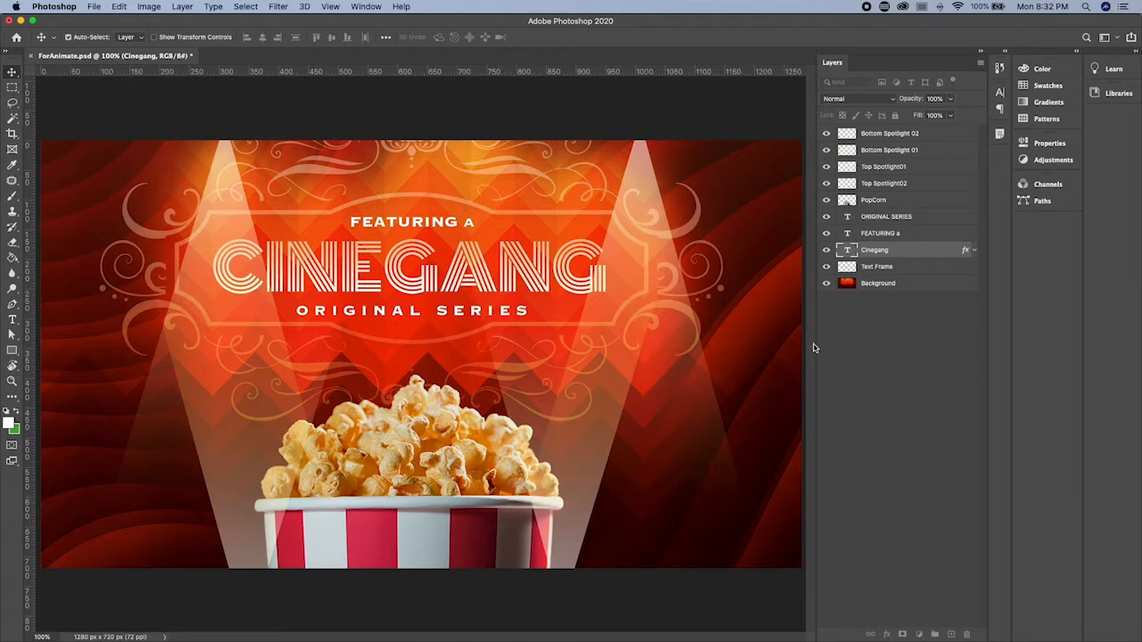
pyautogui.click(826, 284)
pyautogui.click(826, 283)
pyautogui.click(827, 267)
pyautogui.click(827, 267)
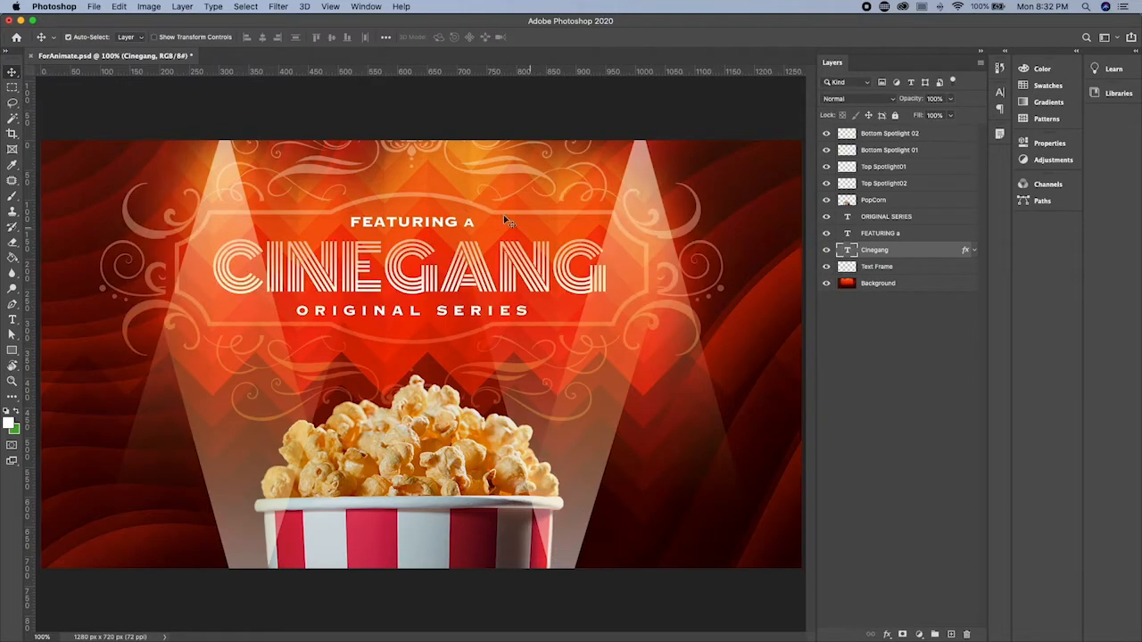
# Save the layered Photoshop document ForAnimate.psd.
pyautogui.click(94, 7)
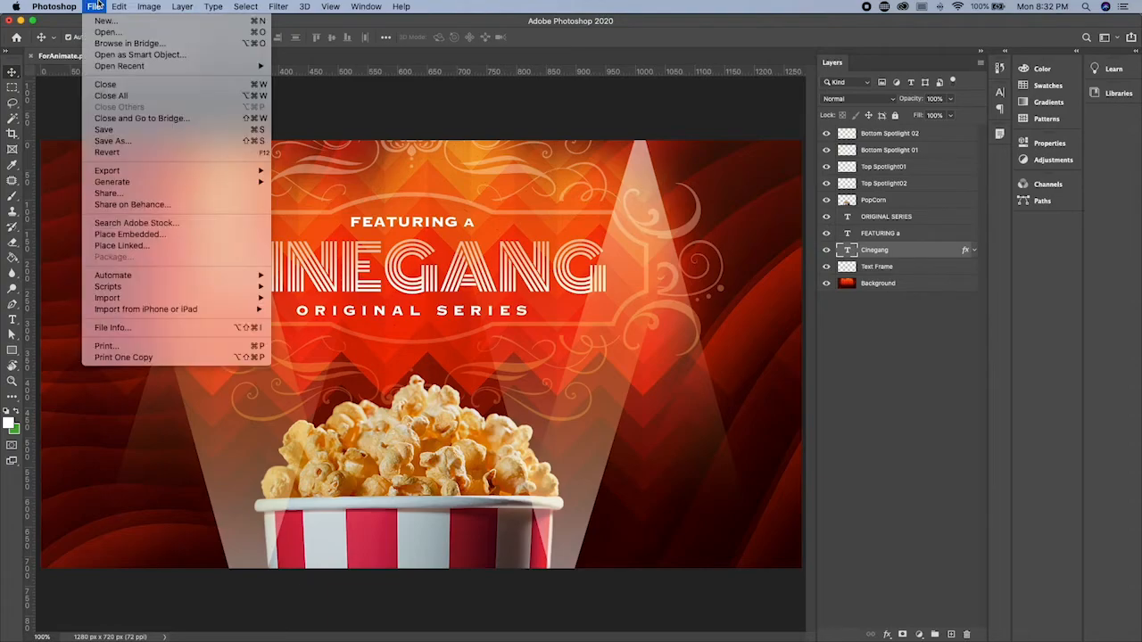
pyautogui.click(141, 132)
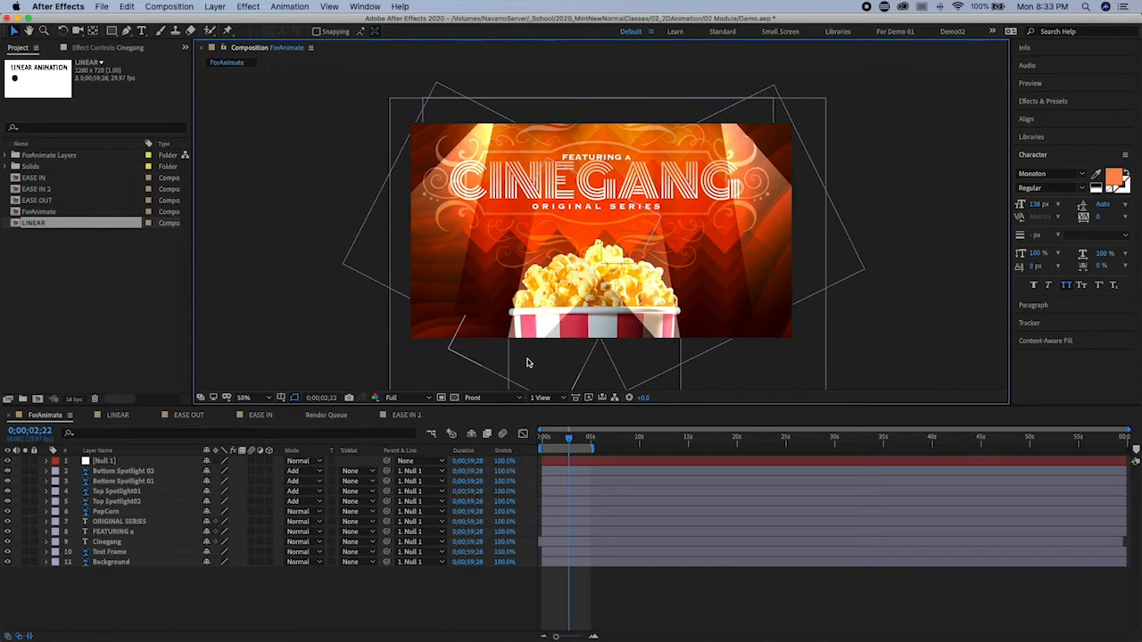
# Switch to After Effects and start a new project without saving the changes to Demo.aep.
pyautogui.click(101, 7)
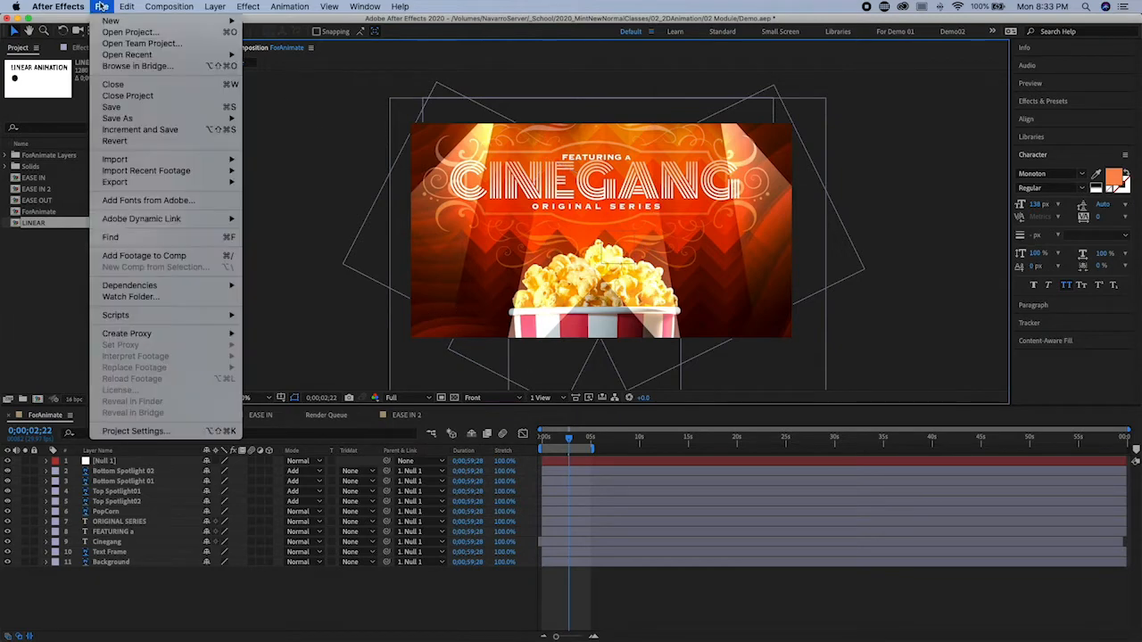
pyautogui.moveTo(107, 21)
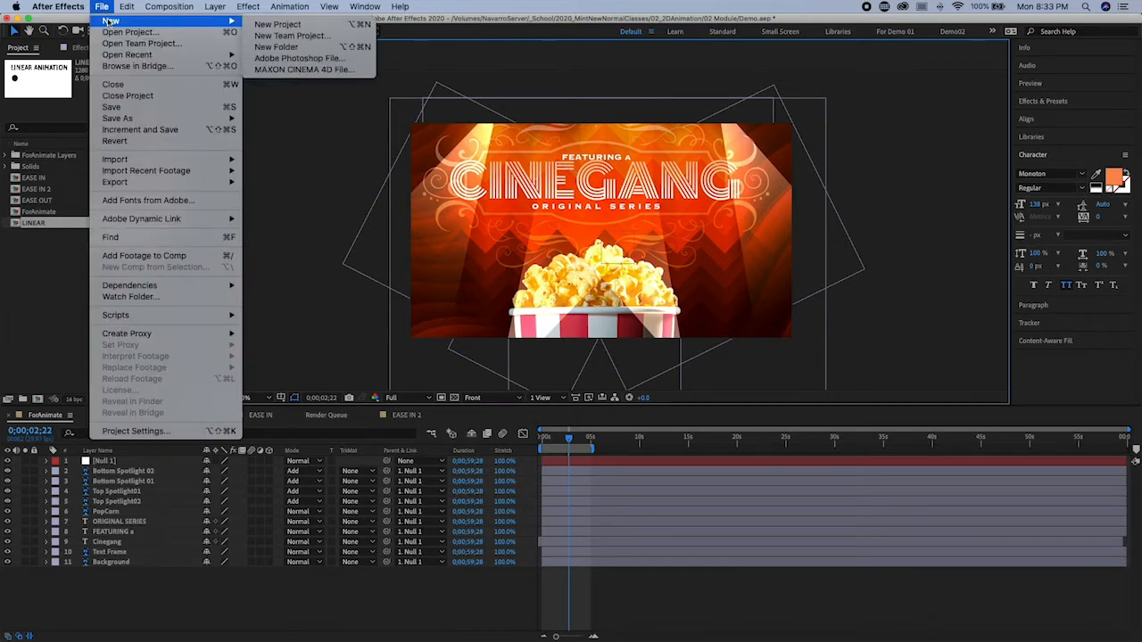
pyautogui.click(301, 25)
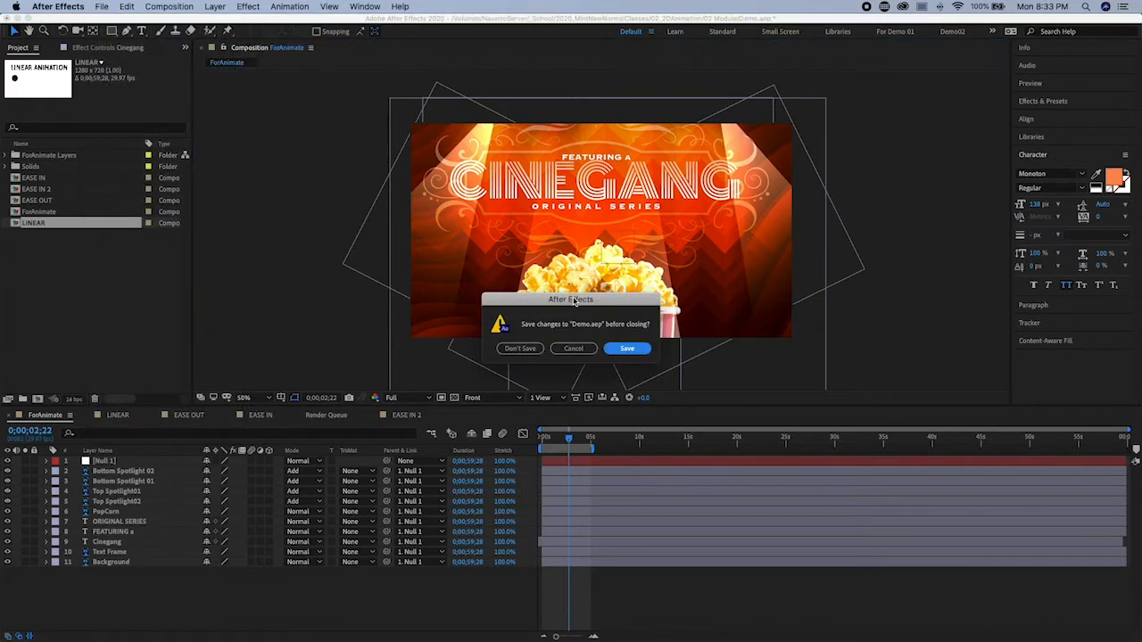
pyautogui.press('super+d')
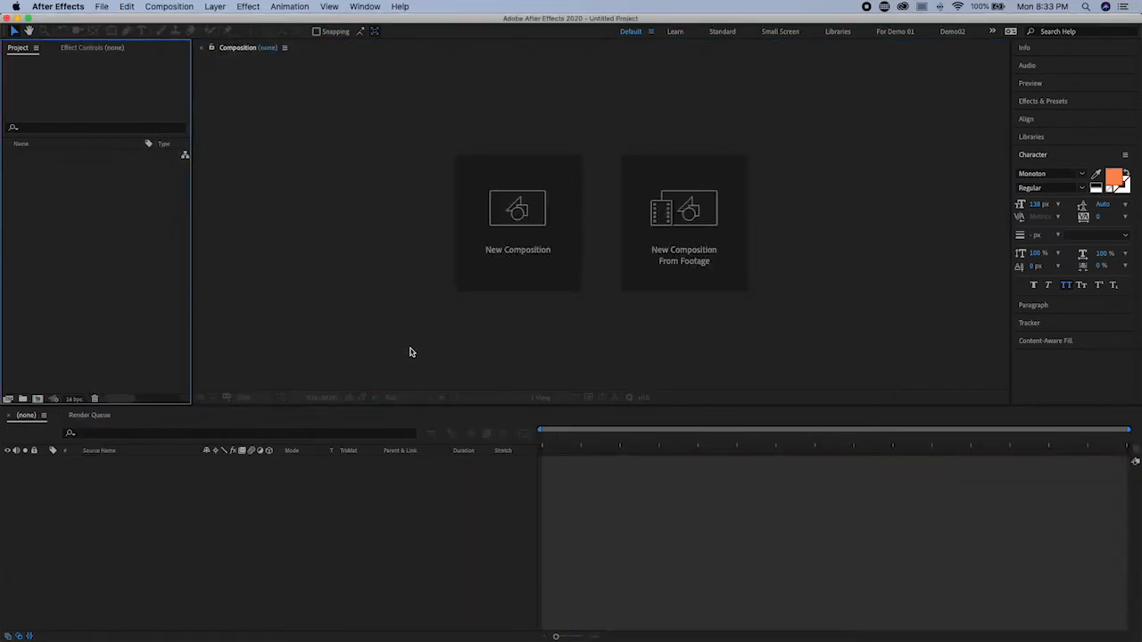
# Import ForAnimate.psd from the 02 Module folder as Composition - Retain Layer Sizes with Editable Layer Styles.
pyautogui.click(103, 7)
pyautogui.moveTo(143, 160)
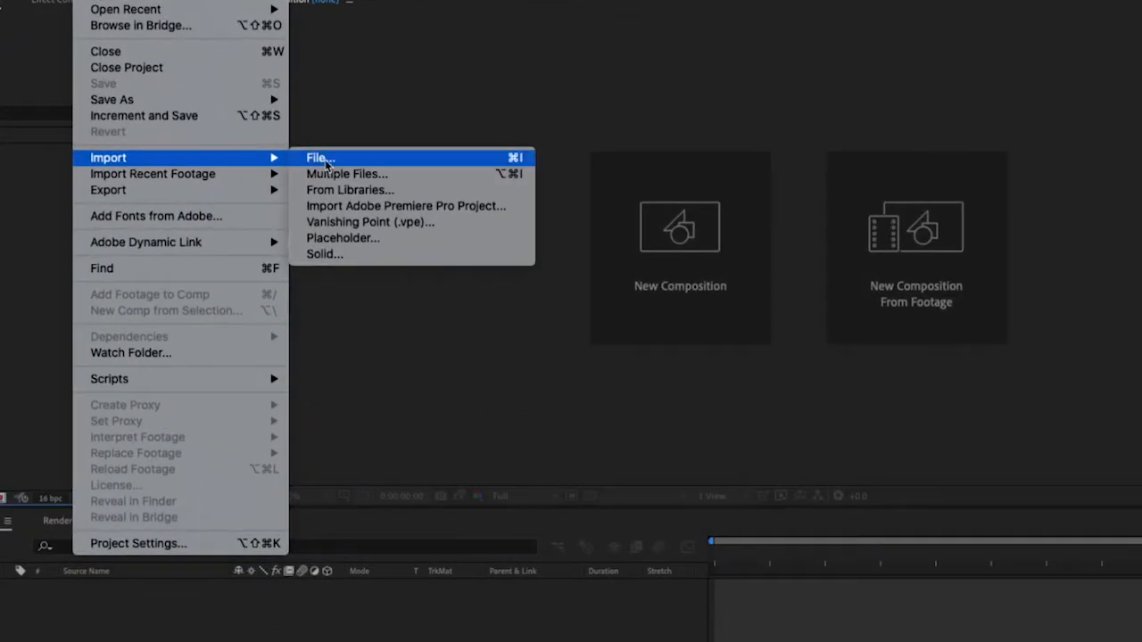
pyautogui.click(404, 165)
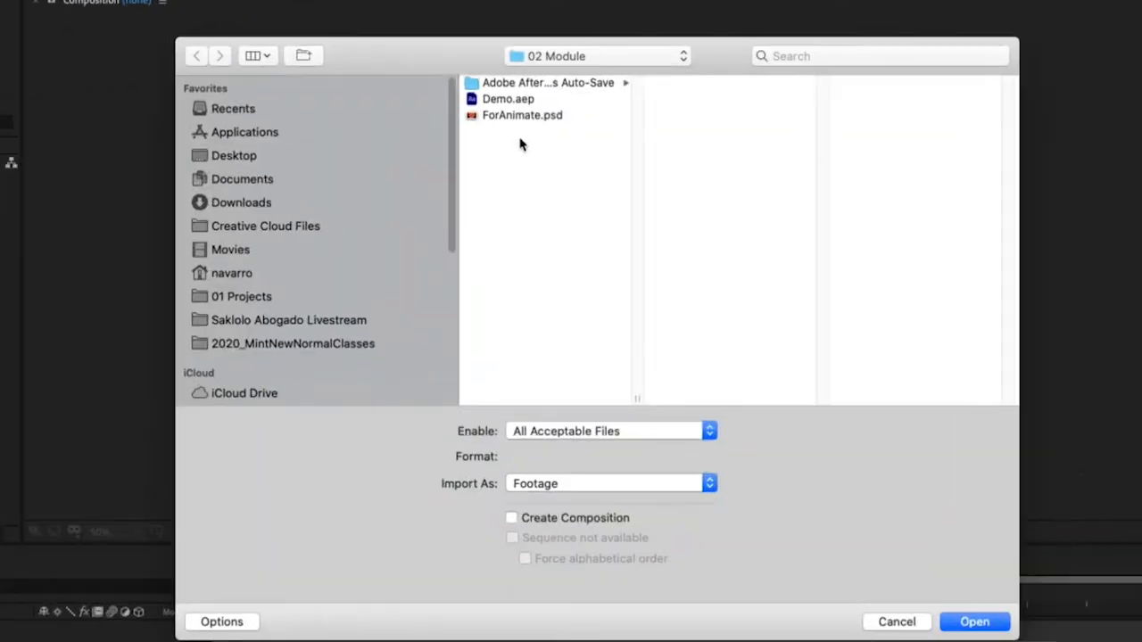
pyautogui.click(526, 117)
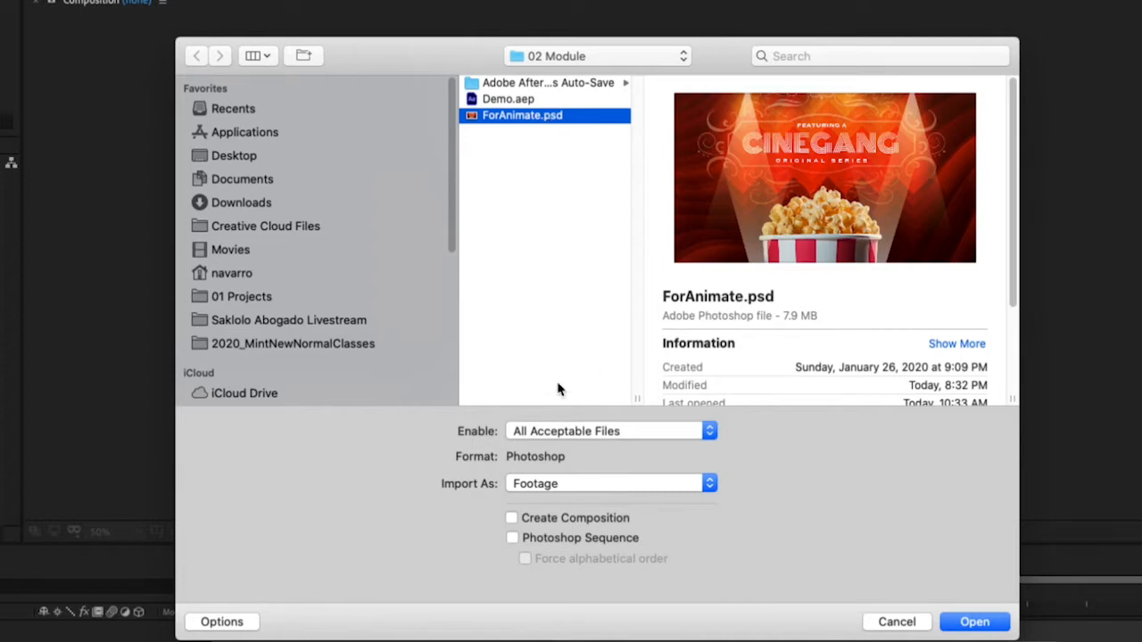
pyautogui.click(540, 489)
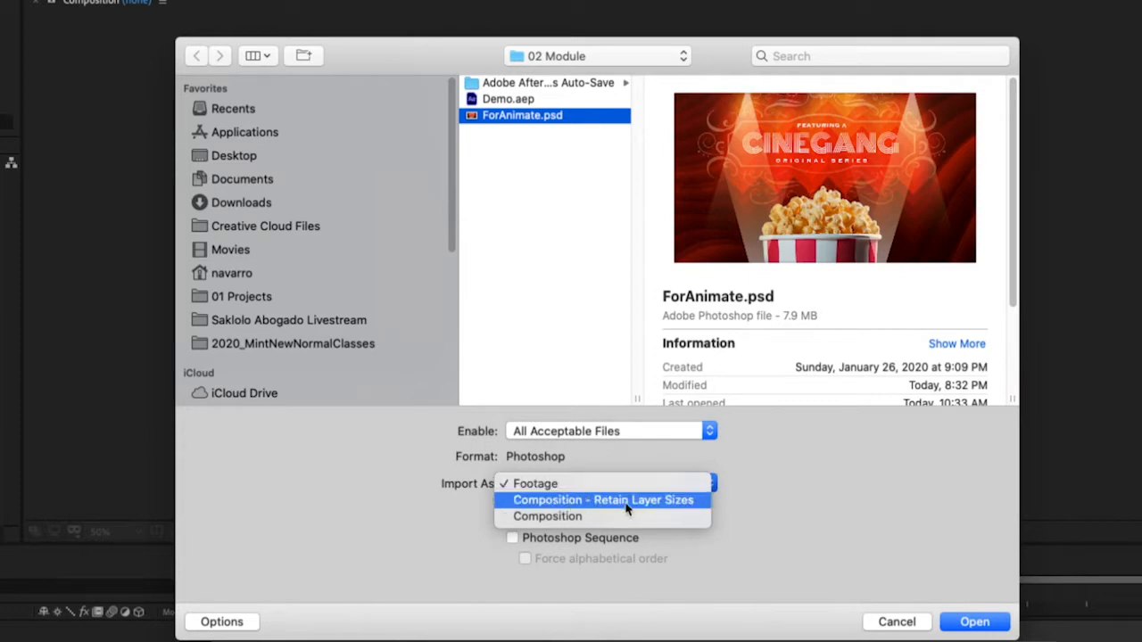
pyautogui.click(656, 503)
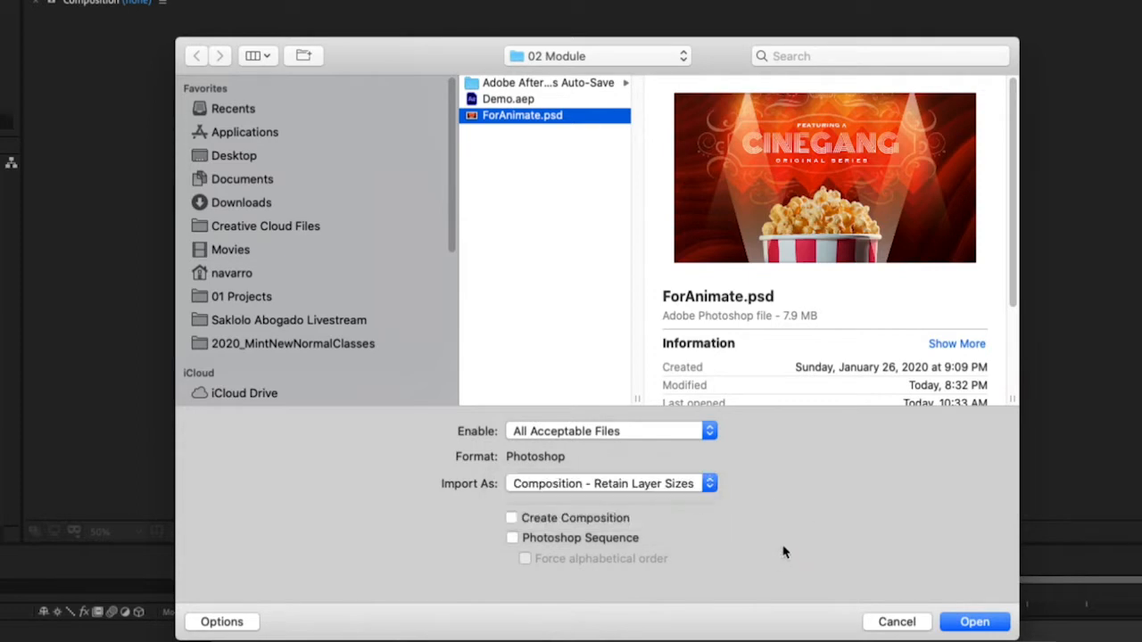
pyautogui.click(988, 622)
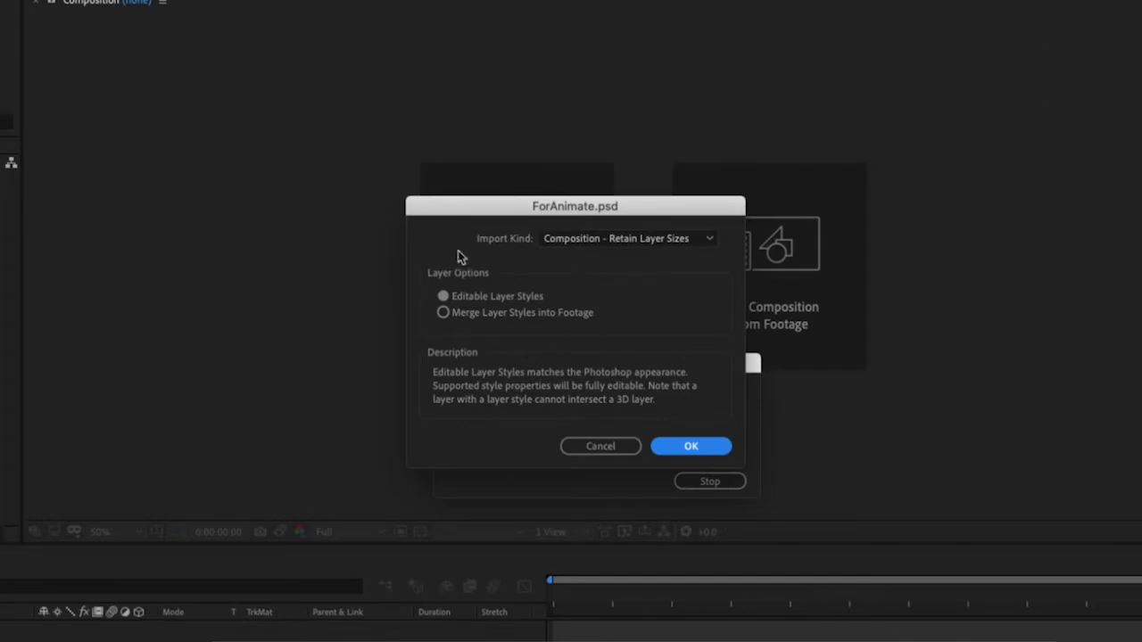
pyautogui.moveTo(620, 207); pyautogui.dragTo(625, 207)
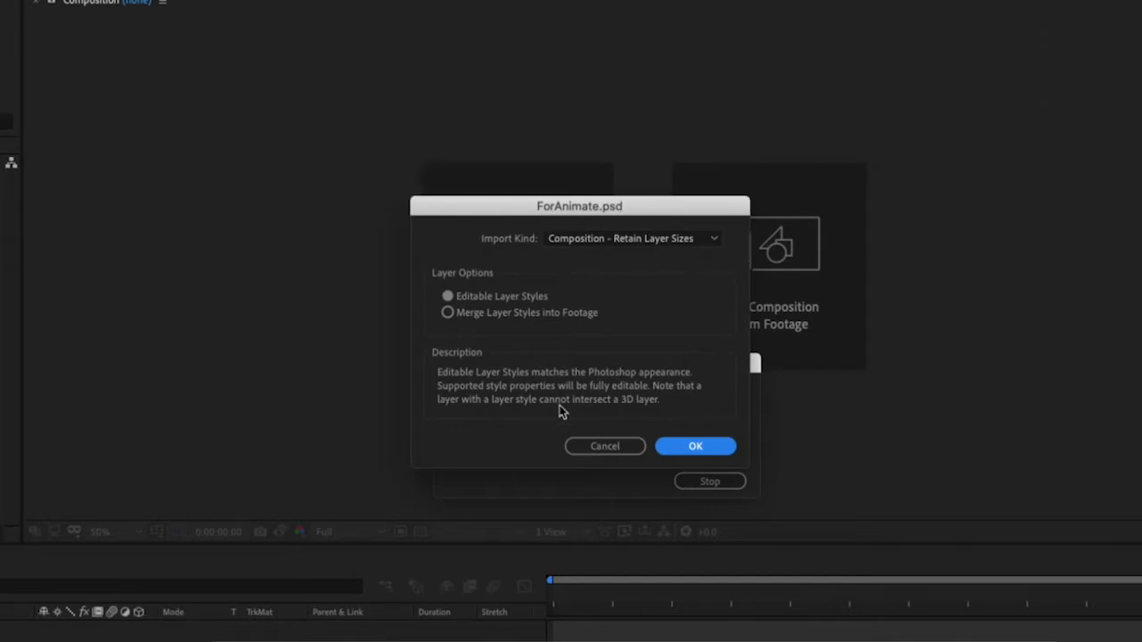
pyautogui.click(605, 240)
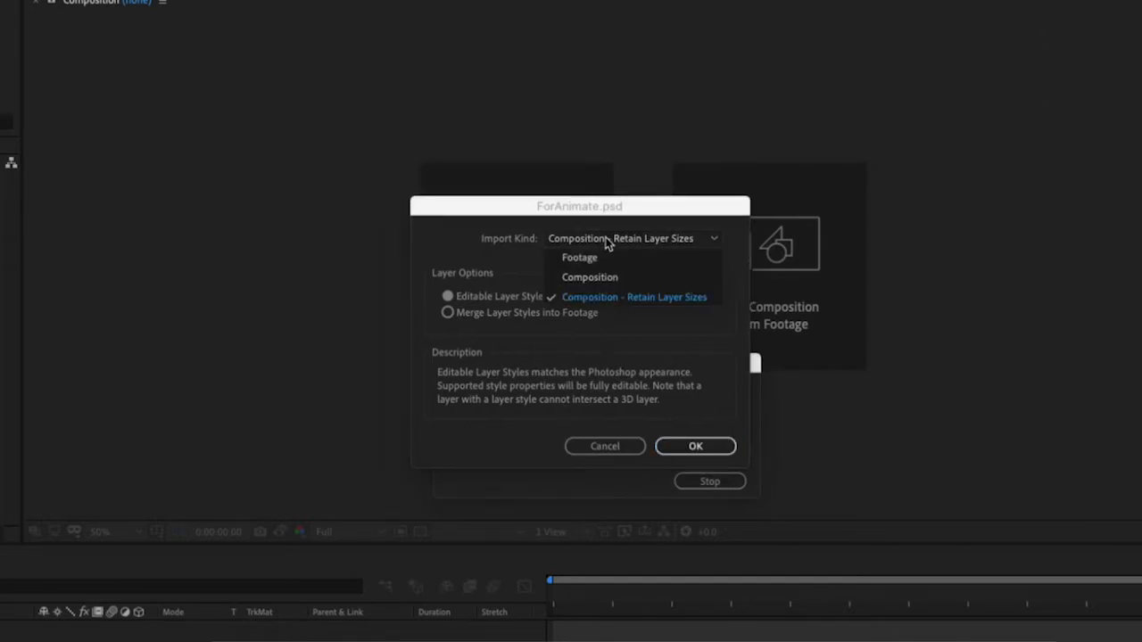
pyautogui.click(612, 302)
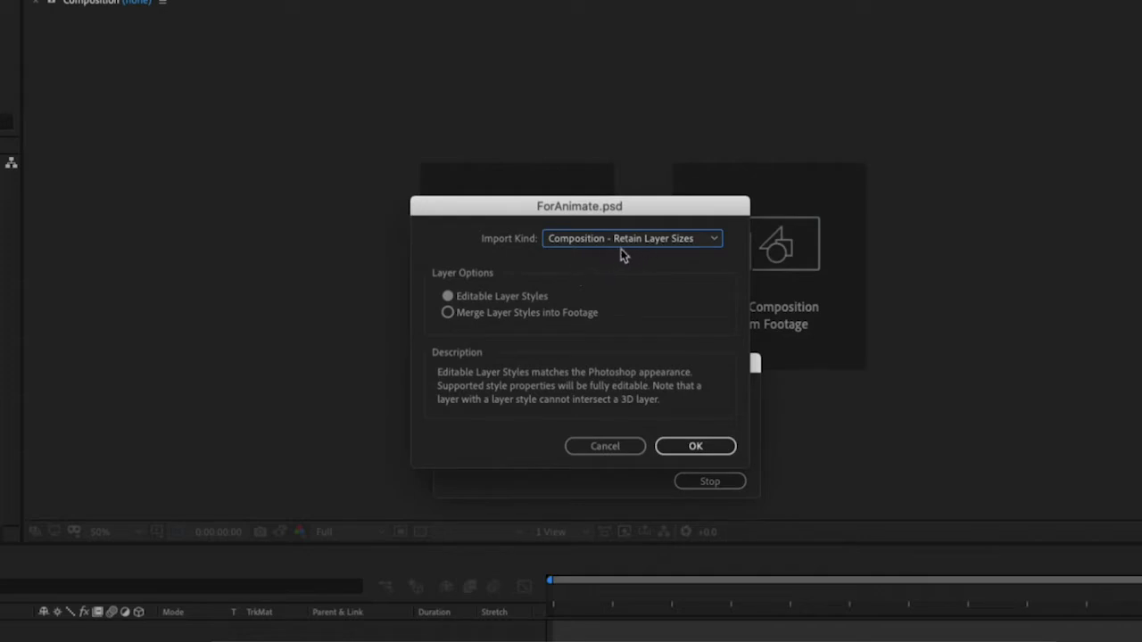
pyautogui.click(712, 449)
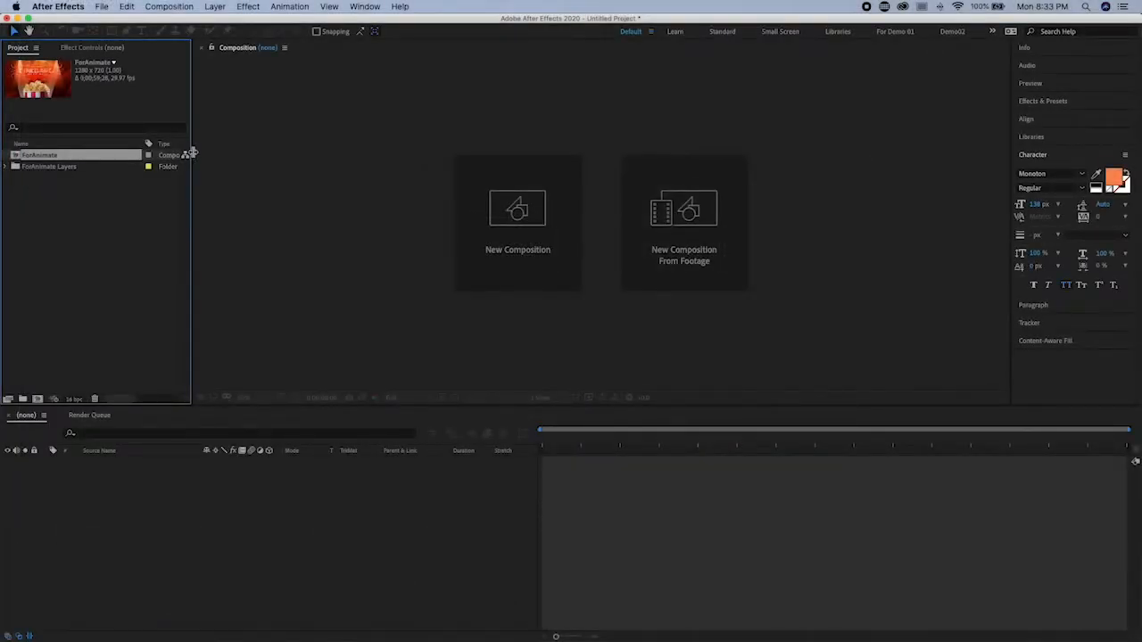
# Look through the contents of the ForAnimate Layers folder and open the ForAnimate composition.
pyautogui.moveTo(190, 154); pyautogui.dragTo(278, 163)
pyautogui.click(8, 167)
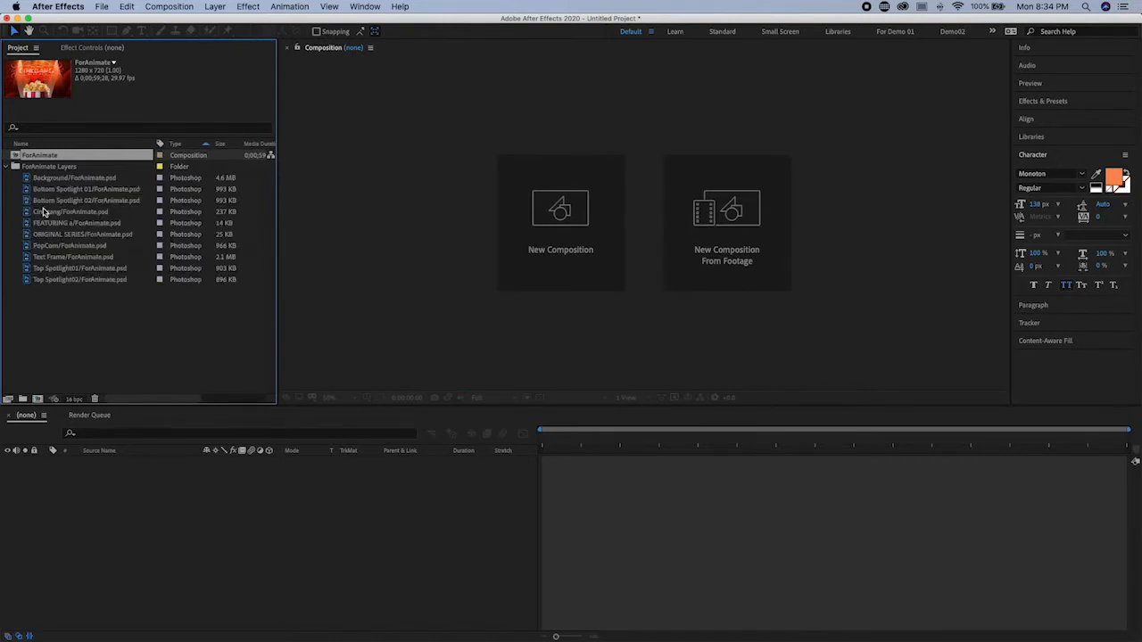
pyautogui.click(7, 167)
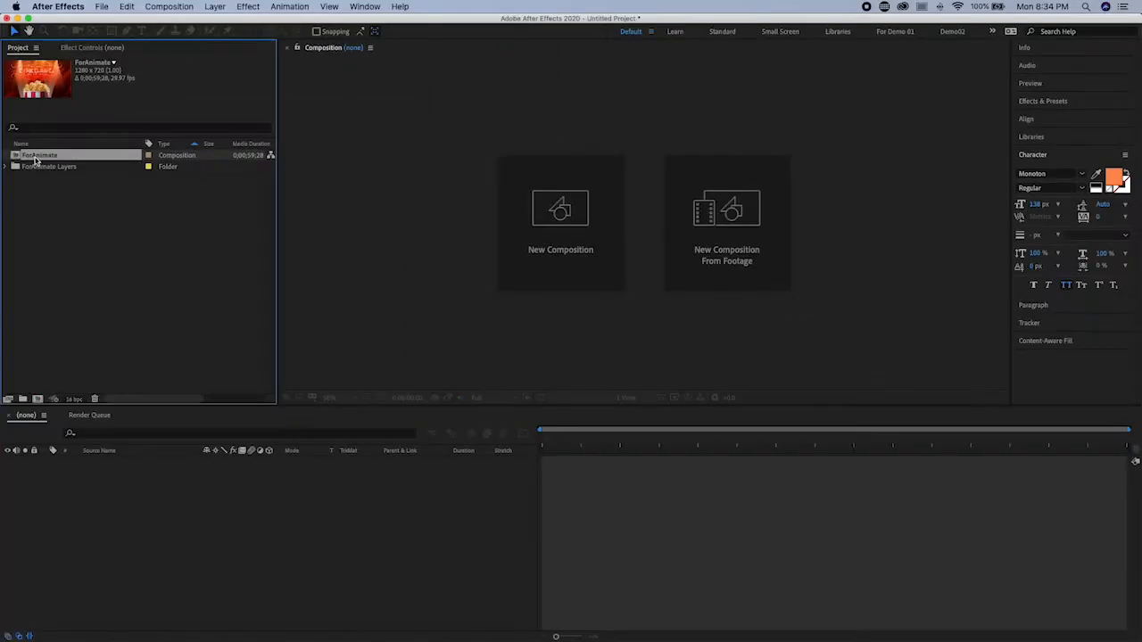
pyautogui.doubleClick(52, 156)
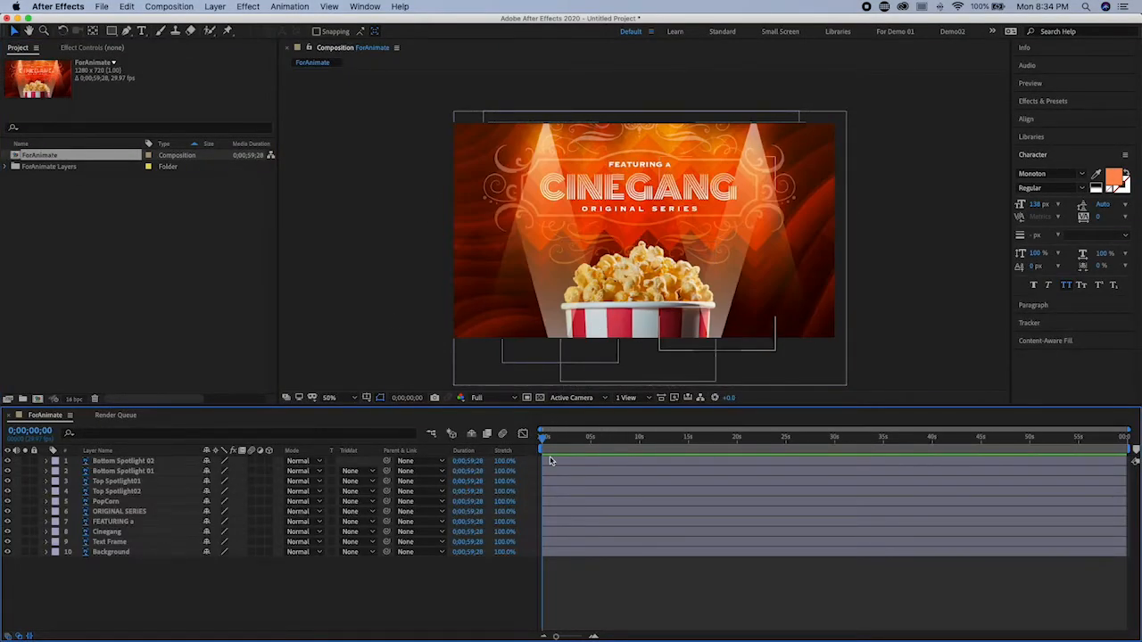
# Scrub the current time indicator back and forth over the first seconds of the ForAnimate timeline.
pyautogui.moveTo(544, 438)
pyautogui.mouseDown()
pyautogui.moveTo(595, 444)
pyautogui.moveTo(543, 441)
pyautogui.mouseUp()
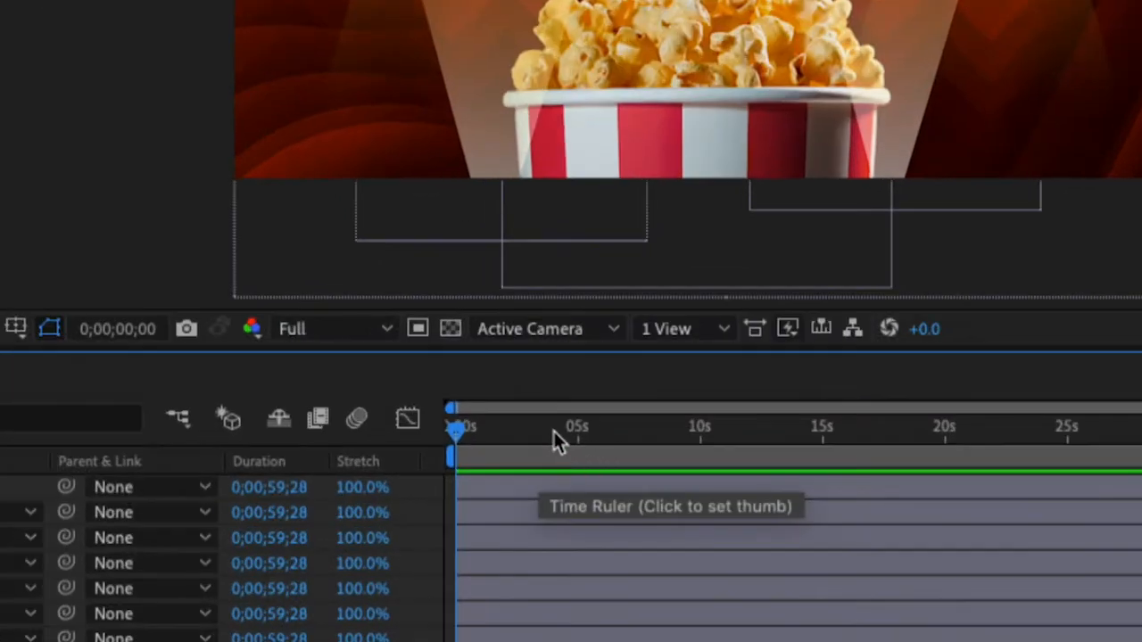
pyautogui.moveTo(553, 433); pyautogui.dragTo(526, 442)
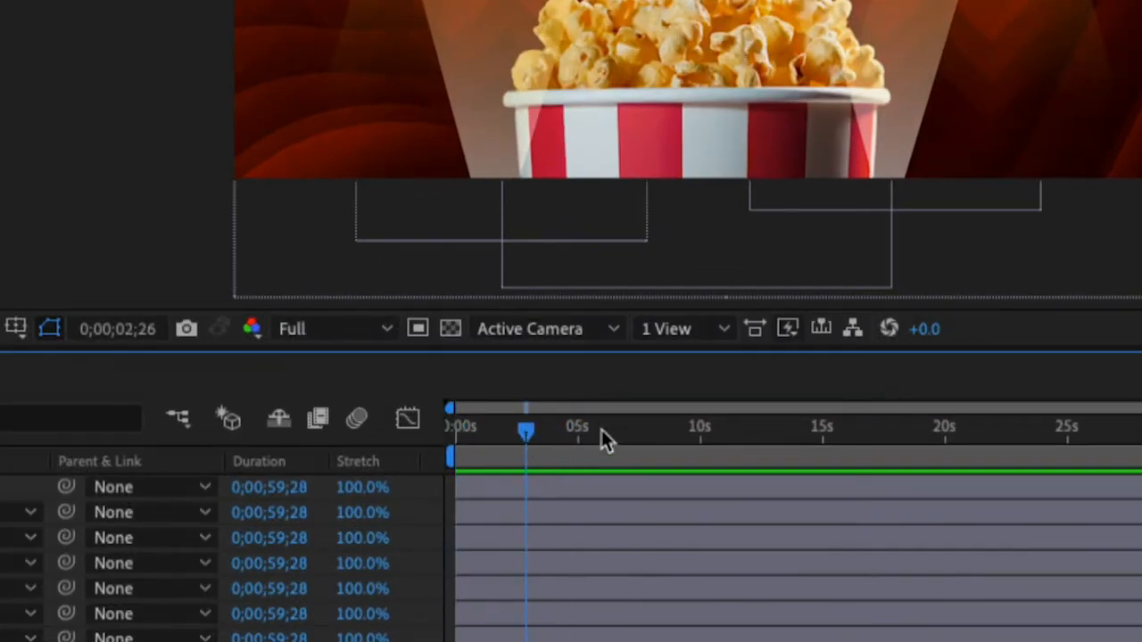
pyautogui.moveTo(557, 434); pyautogui.dragTo(546, 435)
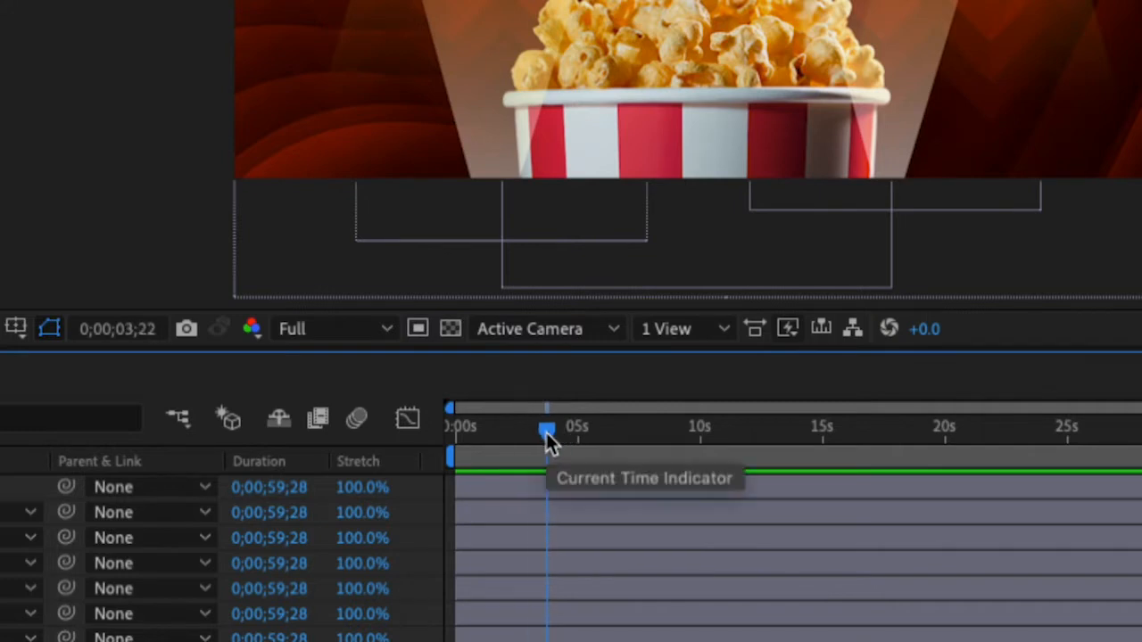
pyautogui.moveTo(552, 432); pyautogui.dragTo(497, 439)
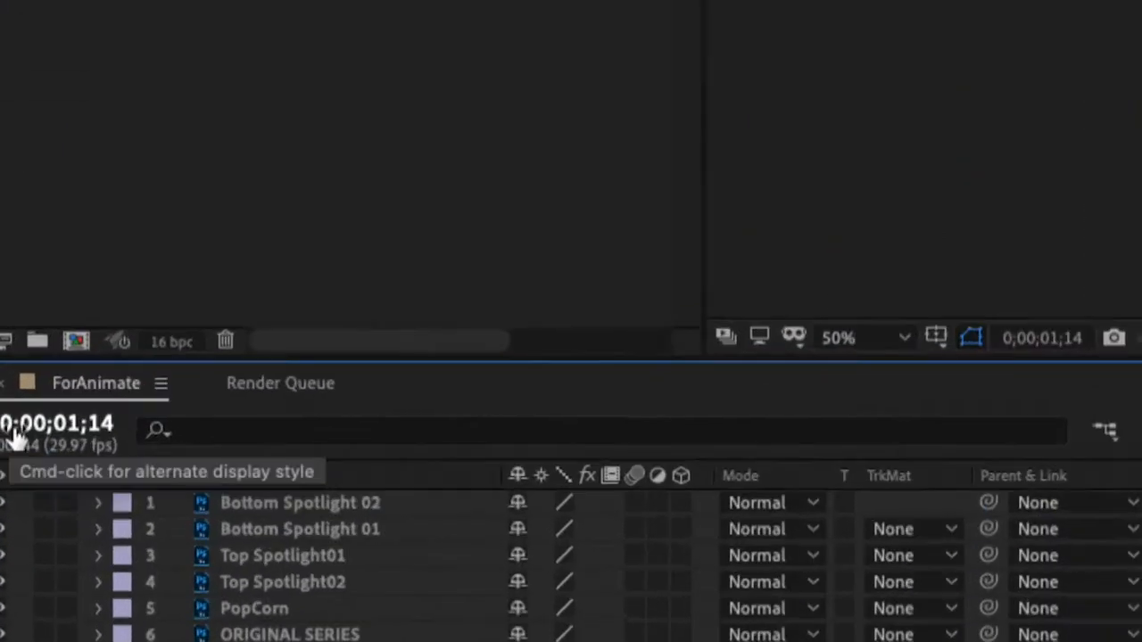
# Set the current time of the ForAnimate composition to 0;00;05;00.
pyautogui.click(33, 421)
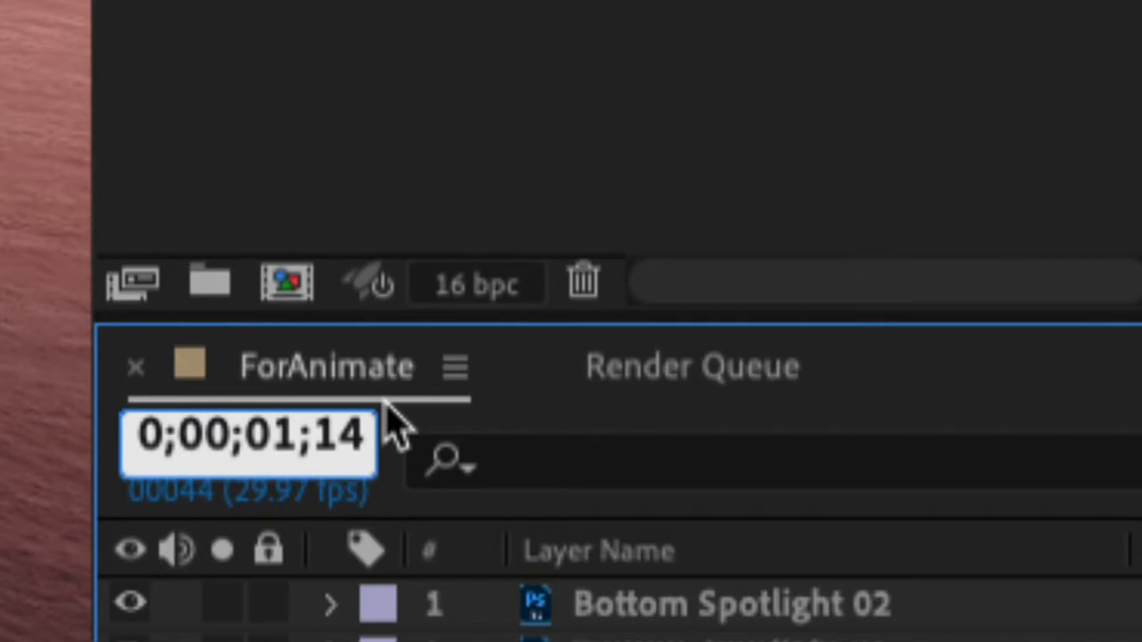
pyautogui.press('BackSpace')
pyautogui.write('5')
pyautogui.press('Right')
pyautogui.press('Right')
pyautogui.press('Right')
pyautogui.press('BackSpace')
pyautogui.press('BackSpace')
pyautogui.write('00')
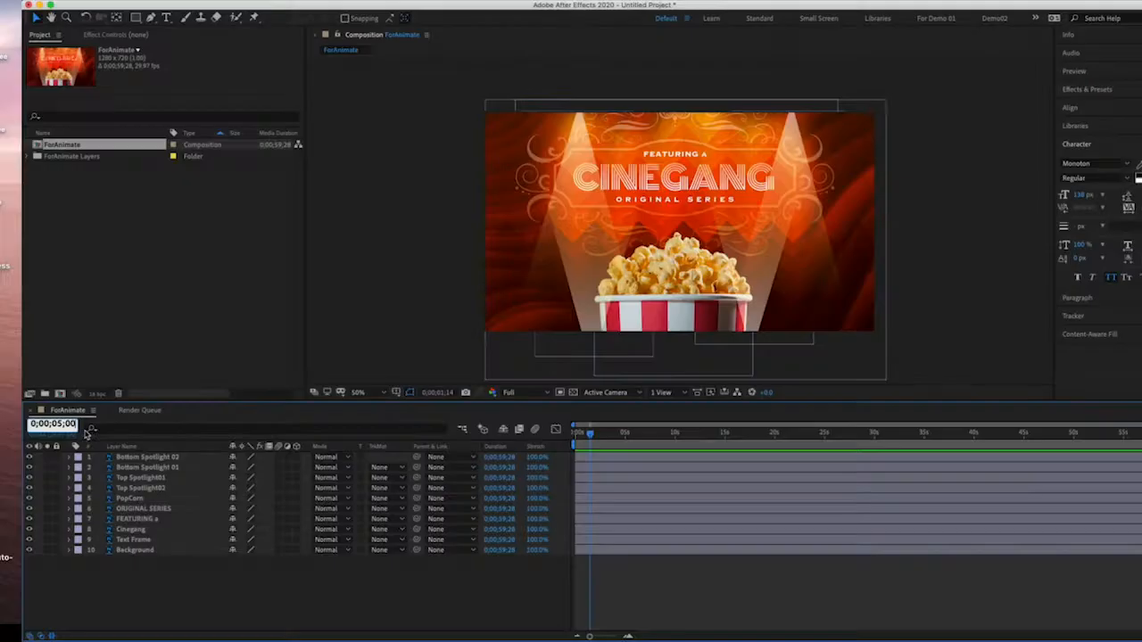
pyautogui.press('Return')
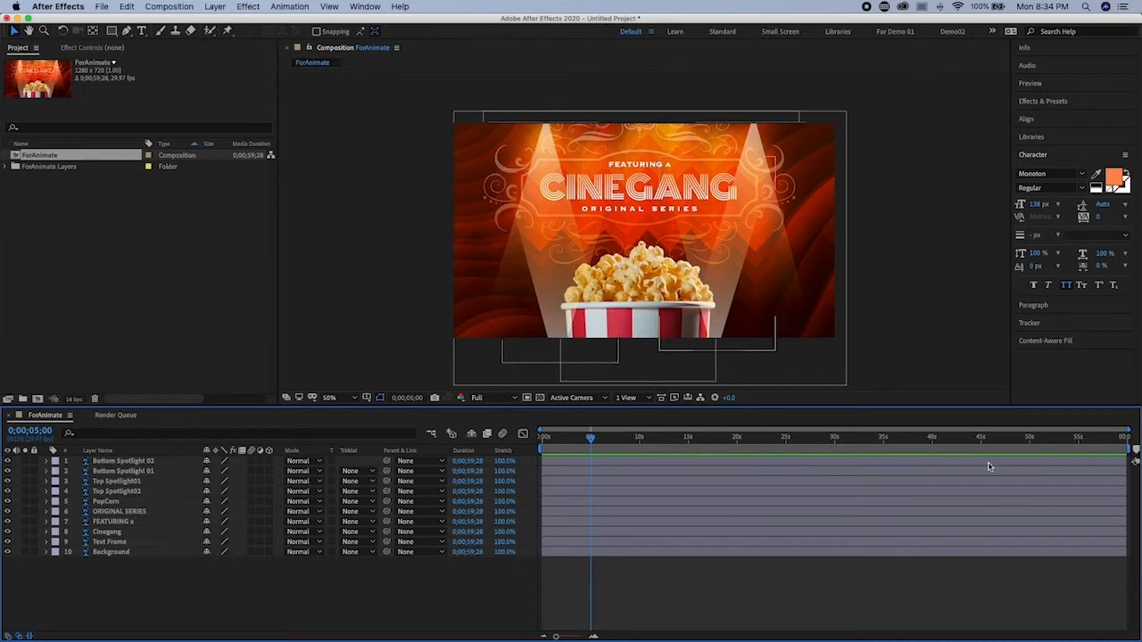
# Set the end of the work area to the current time at 5 seconds.
pyautogui.moveTo(1133, 451); pyautogui.dragTo(591, 446)
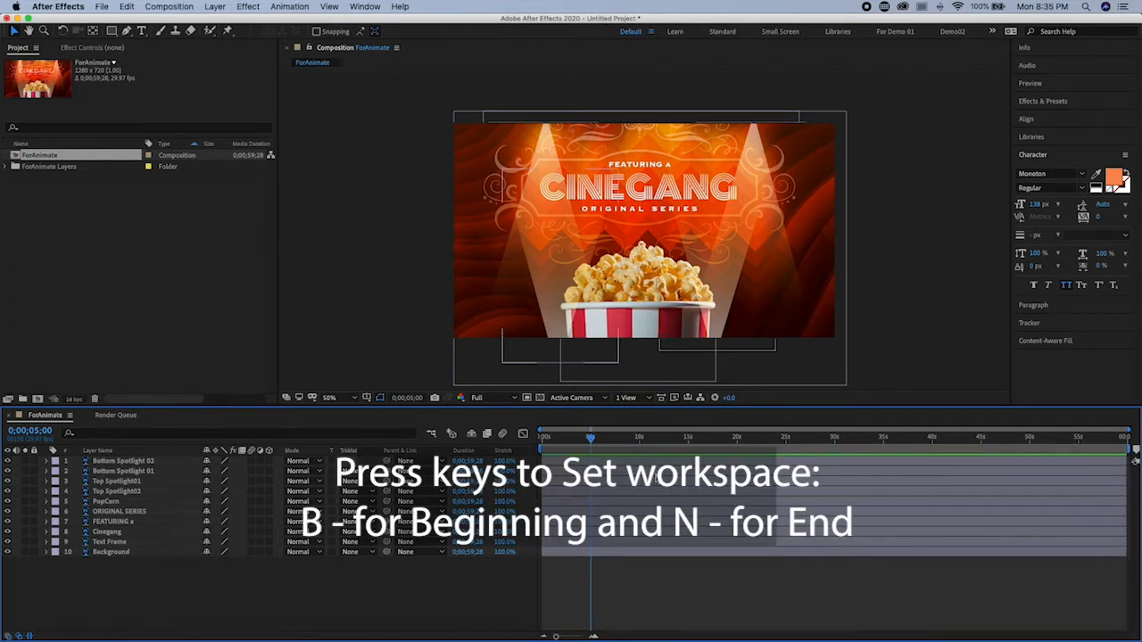
pyautogui.press('n')
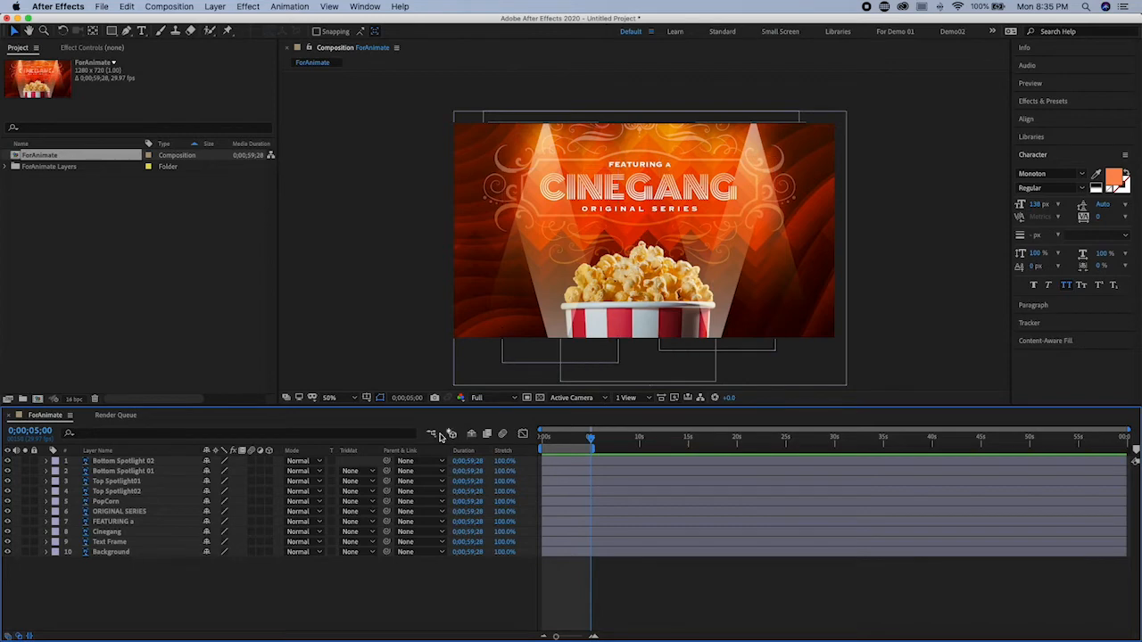
# Trim the ForAnimate composition to its five-second work area.
pyautogui.click(163, 7)
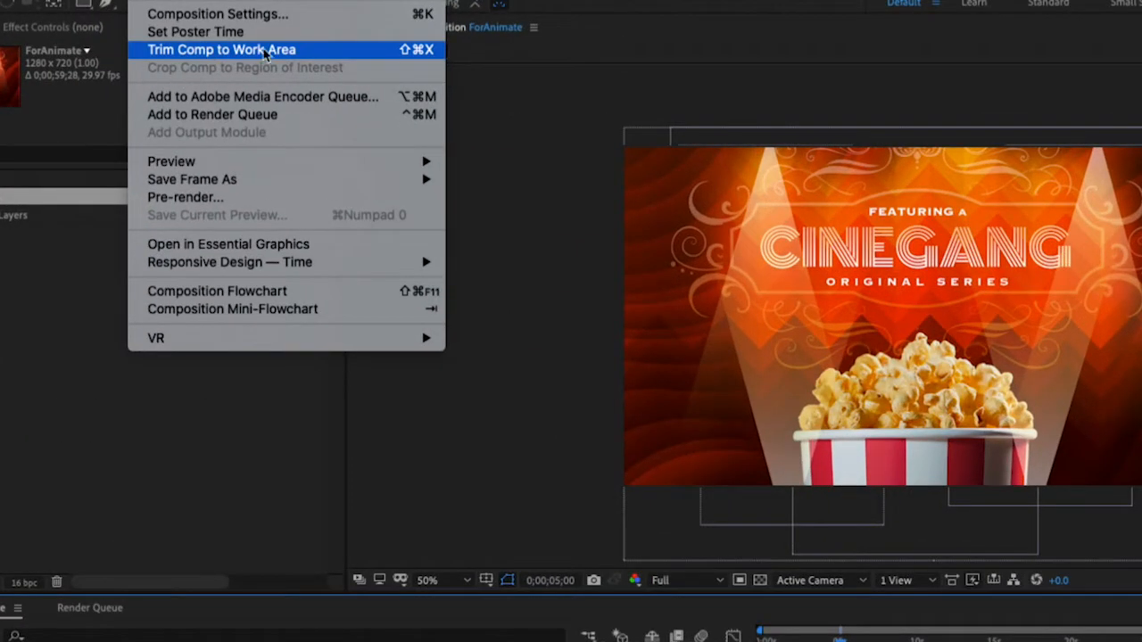
pyautogui.click(287, 55)
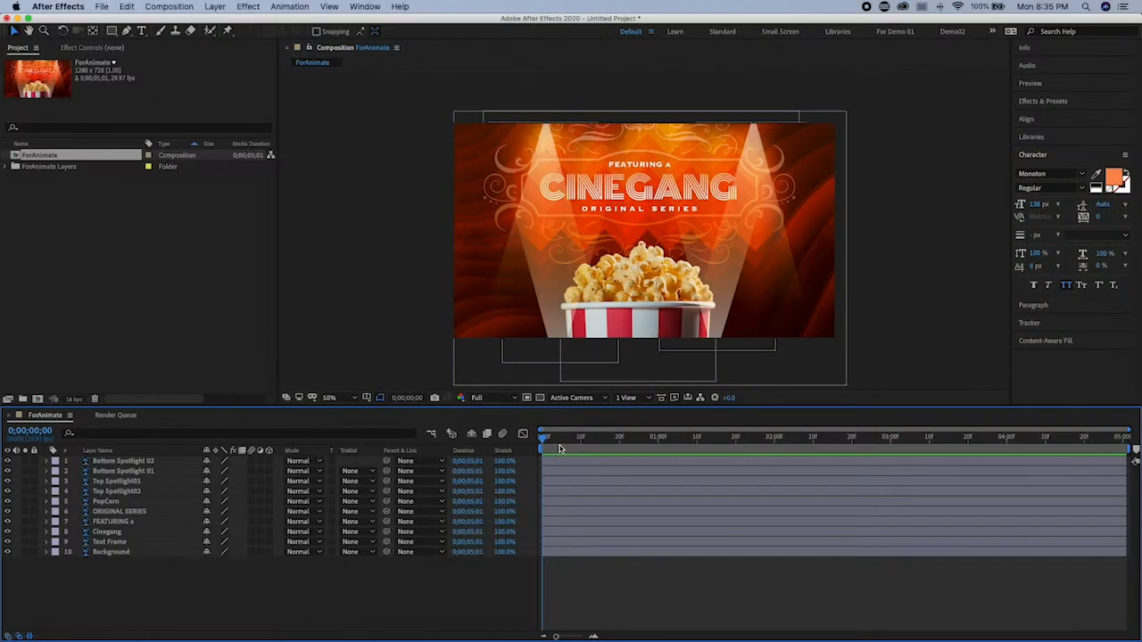
pyautogui.moveTo(560, 449); pyautogui.dragTo(513, 426)
# Reveal the Transform properties of the Top Spotlight01 layer.
pyautogui.click(117, 482)
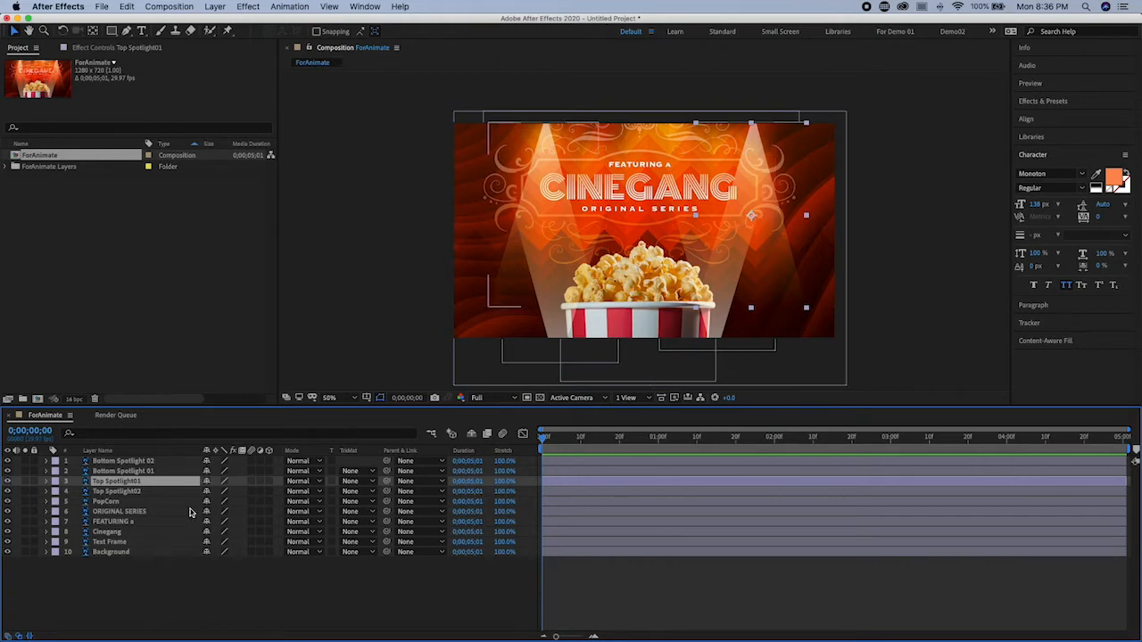
pyautogui.click(47, 483)
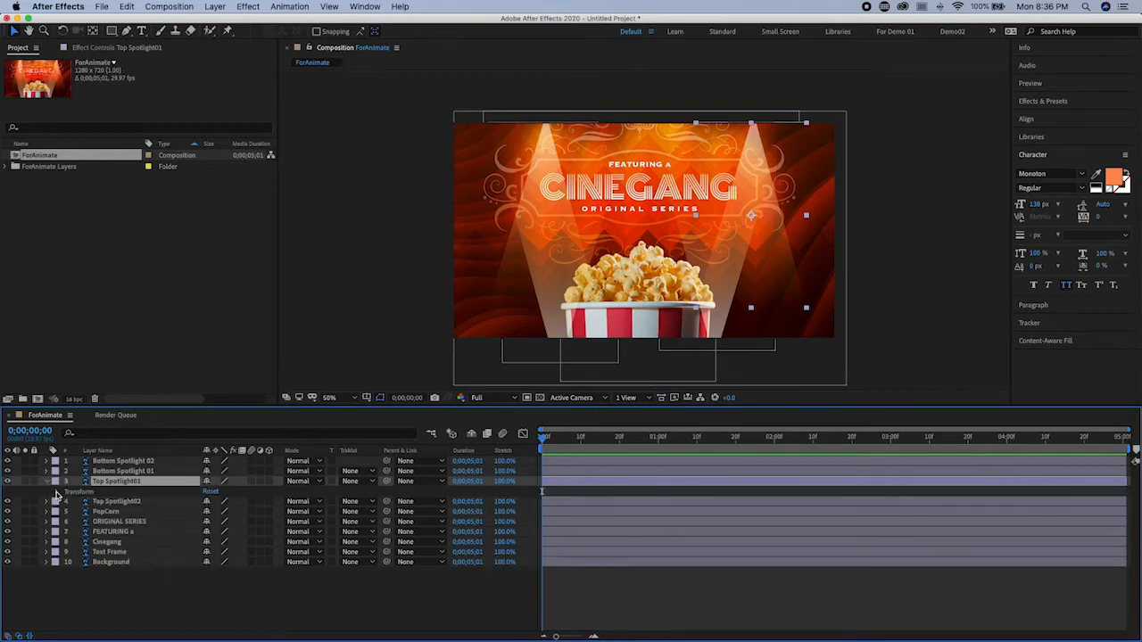
pyautogui.click(57, 491)
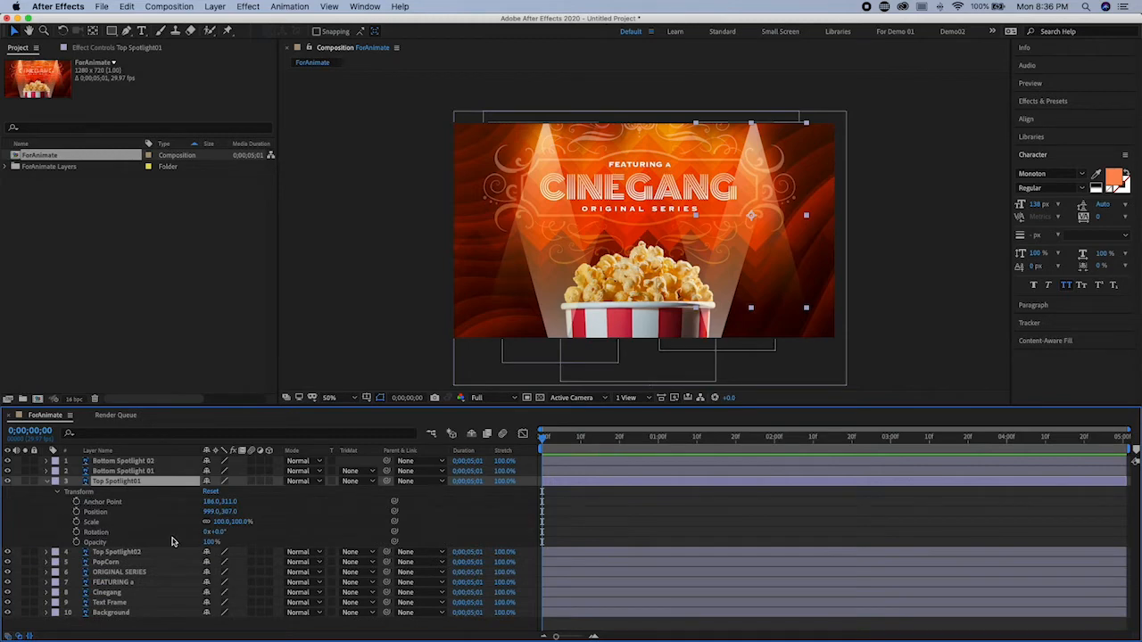
# Try rotating Top Spotlight01 around its centre anchor point, and set its rotation back to 0°.
pyautogui.moveTo(219, 533); pyautogui.dragTo(184, 538)
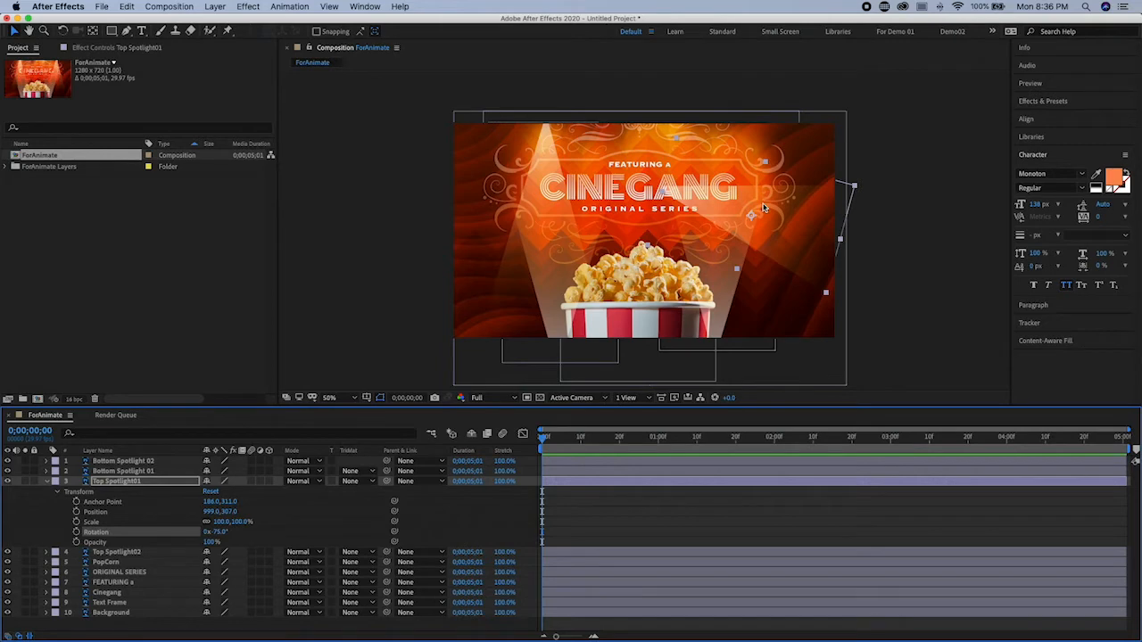
pyautogui.moveTo(763, 208); pyautogui.dragTo(755, 216)
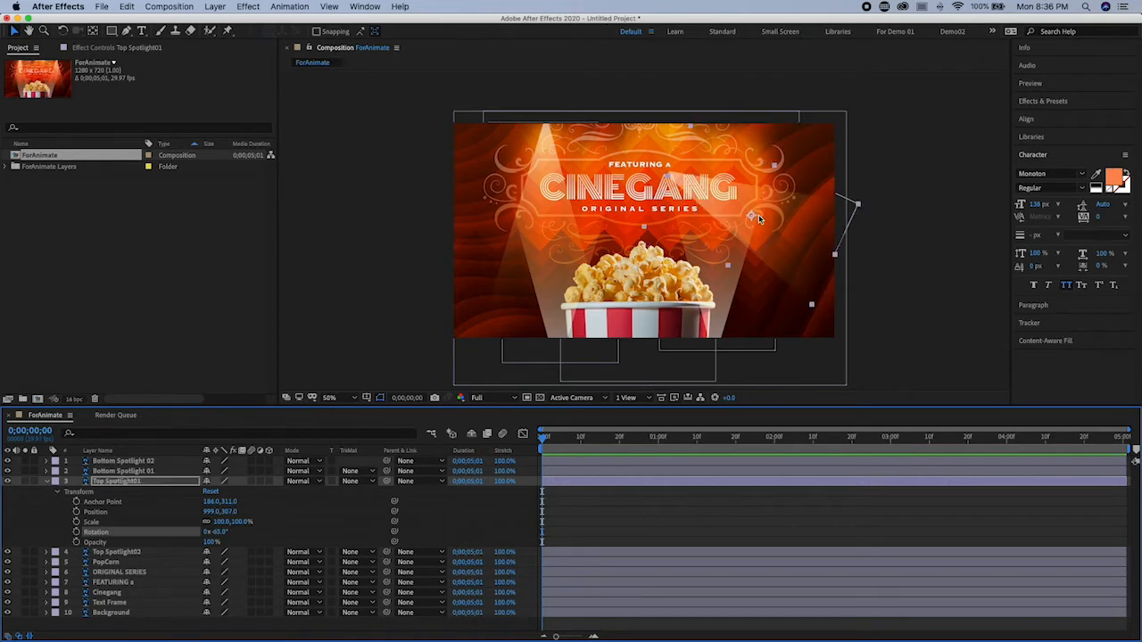
pyautogui.click(219, 533)
pyautogui.write('0')
pyautogui.press('Return')
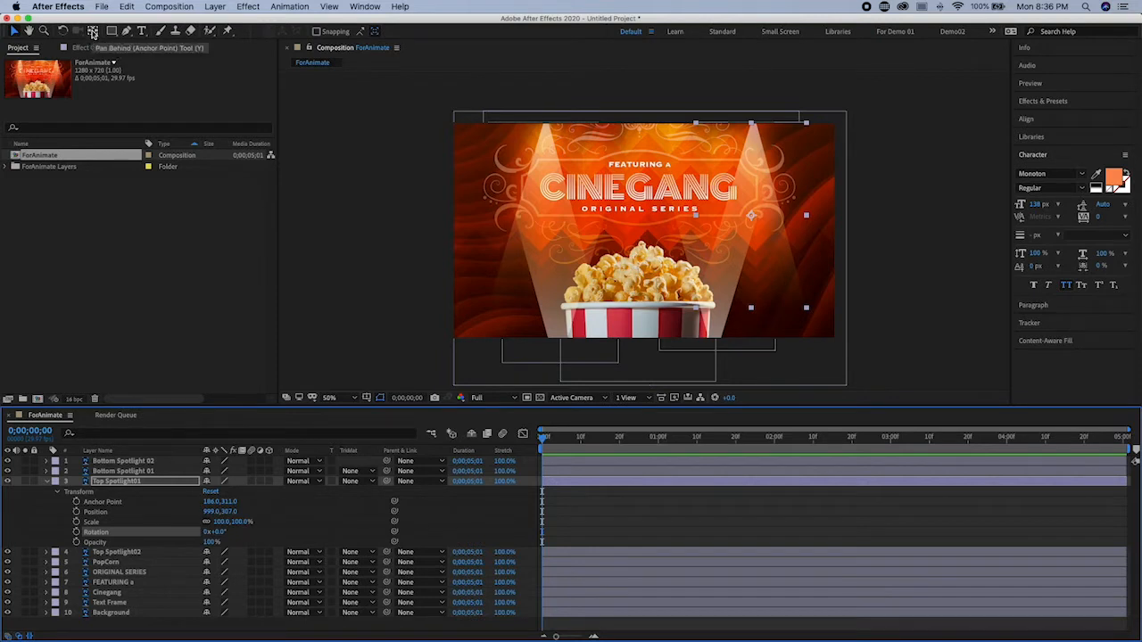
# Move Top Spotlight01's anchor point to the source of its beam at about 192, 3, and test a rotation around it.
pyautogui.click(92, 32)
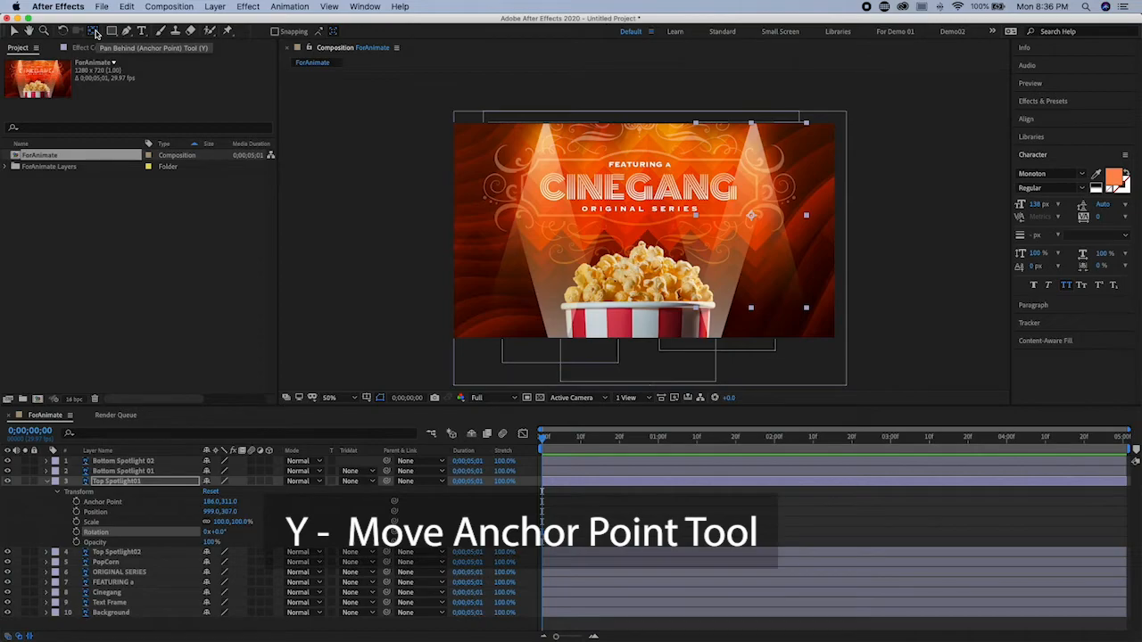
pyautogui.moveTo(752, 216); pyautogui.dragTo(754, 198)
pyautogui.moveTo(870, 243); pyautogui.dragTo(870, 32)
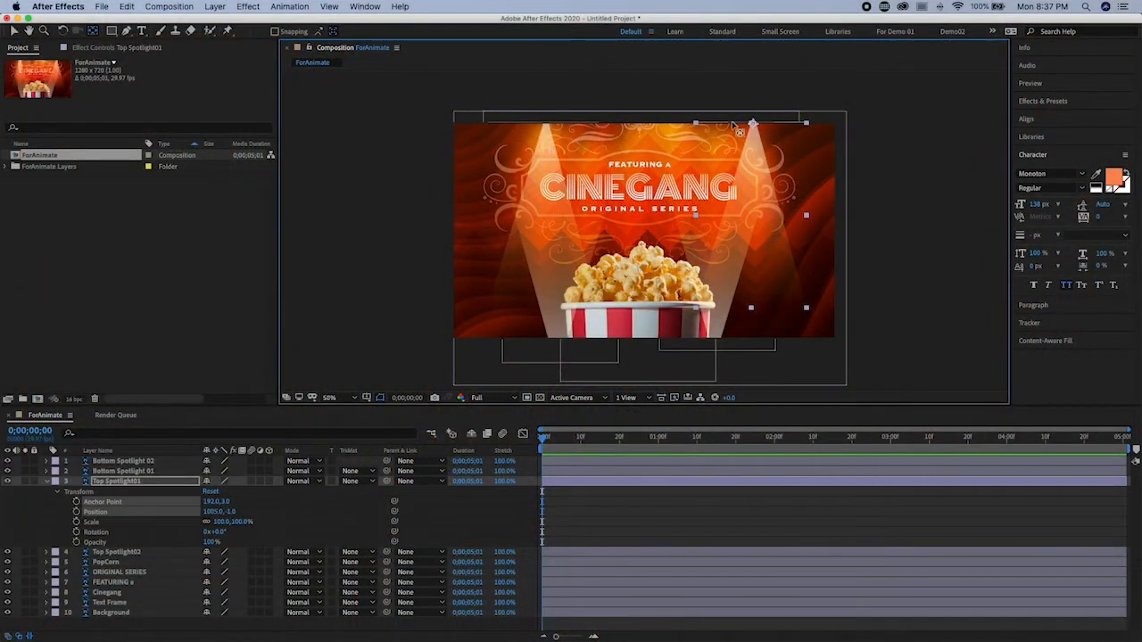
pyautogui.moveTo(215, 534)
pyautogui.mouseDown()
pyautogui.moveTo(248, 531)
pyautogui.moveTo(187, 530)
pyautogui.moveTo(293, 535)
pyautogui.moveTo(214, 535)
pyautogui.moveTo(254, 547)
pyautogui.moveTo(204, 535)
pyautogui.mouseUp()
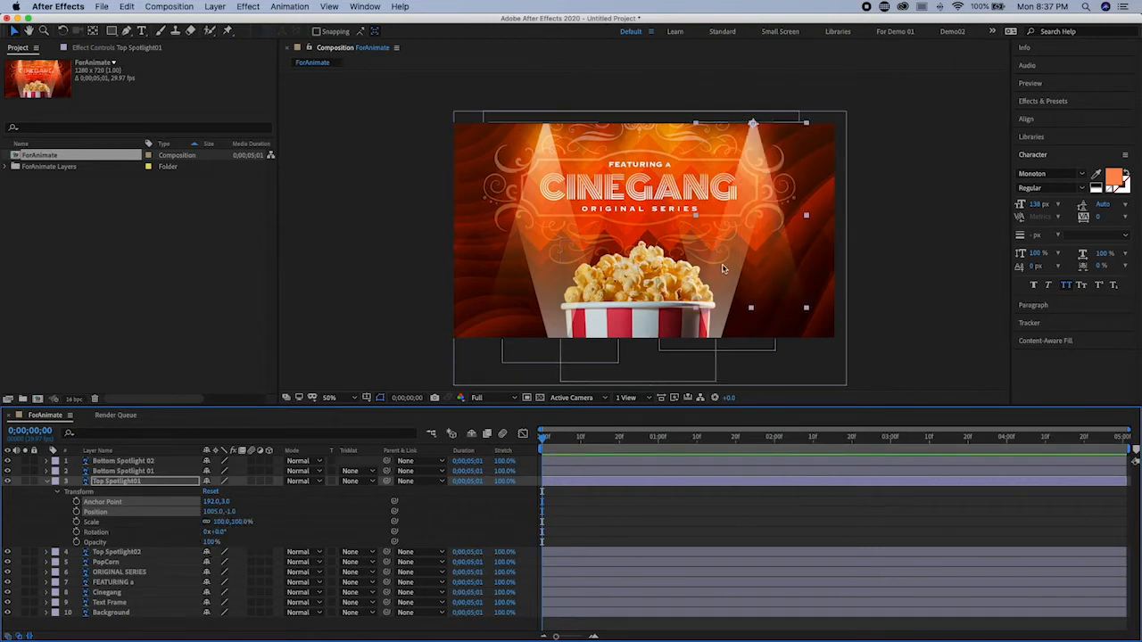
# Identify the other spotlight layers by selecting their beams in the composition view.
pyautogui.click(720, 265)
pyautogui.click(578, 242)
pyautogui.click(580, 187)
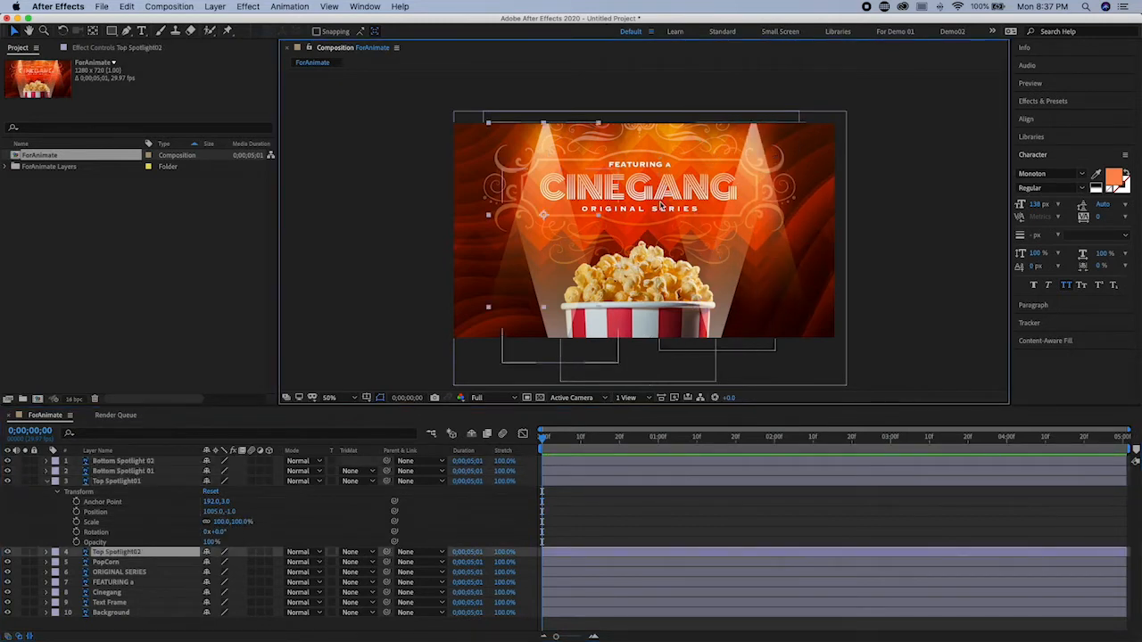
pyautogui.click(709, 257)
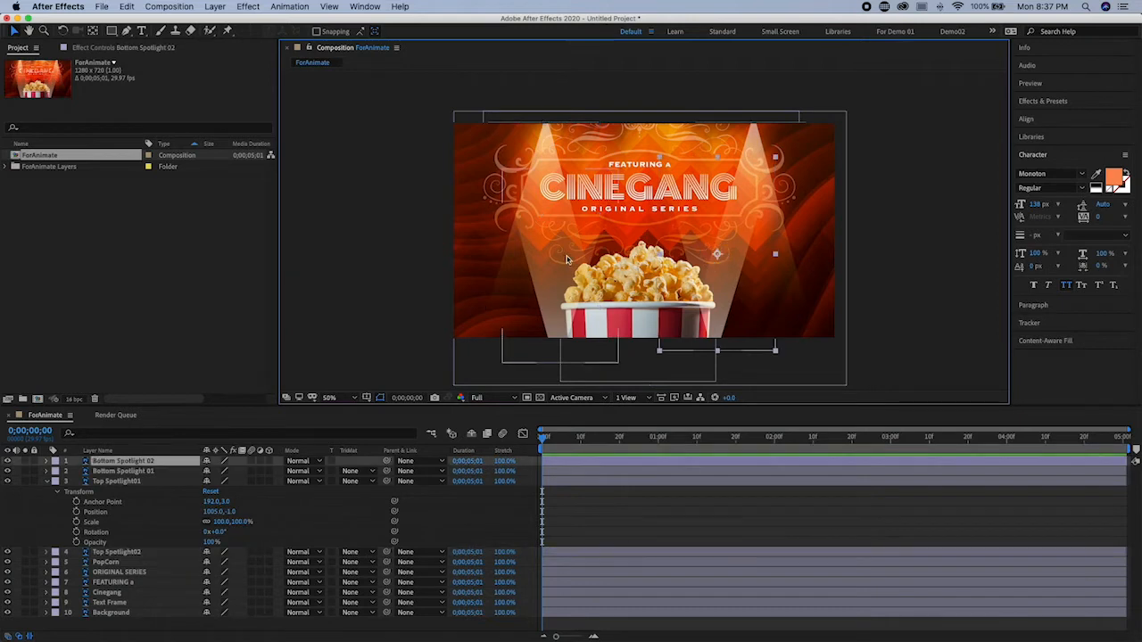
# Move Top Spotlight02's anchor point up to the source of its beam, at about 189, 8.
pyautogui.click(142, 554)
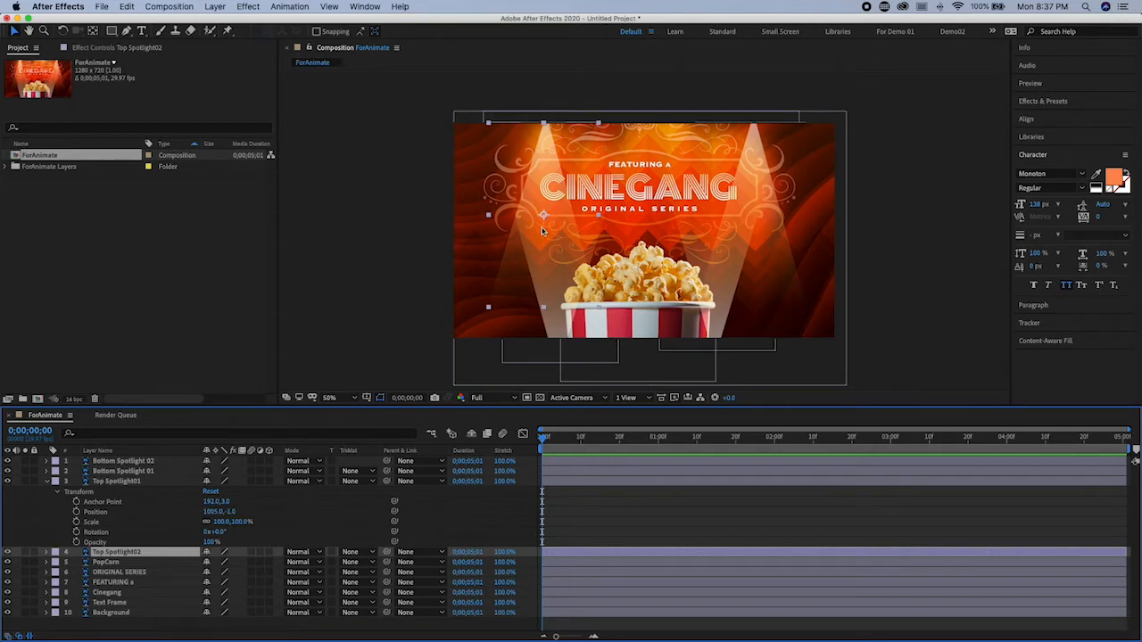
pyautogui.press('y')
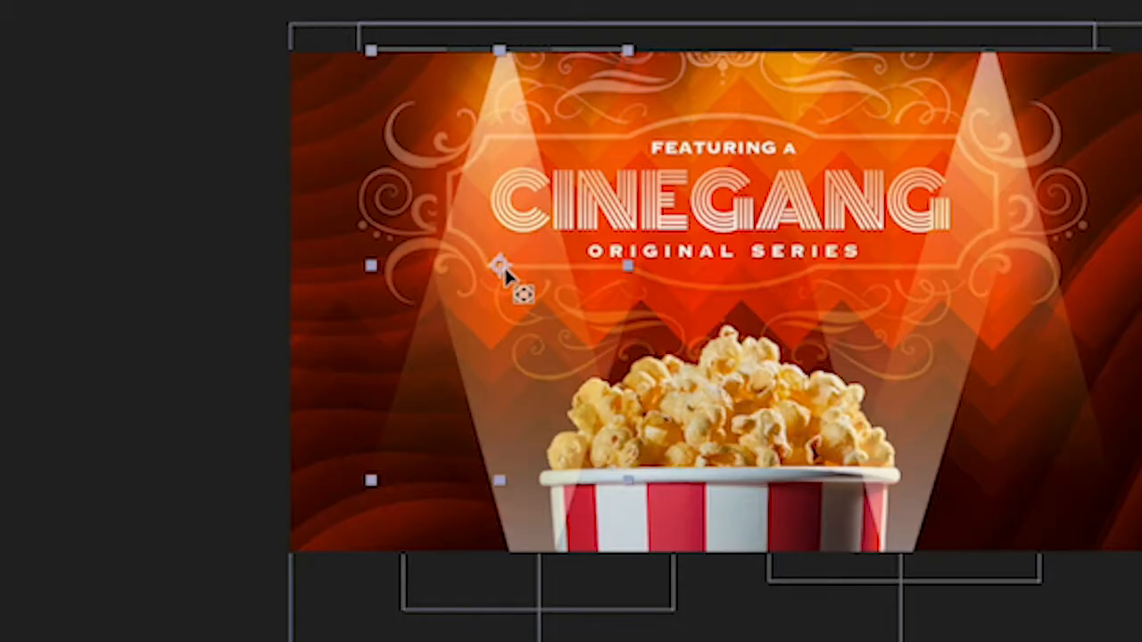
pyautogui.moveTo(504, 267); pyautogui.dragTo(507, 62)
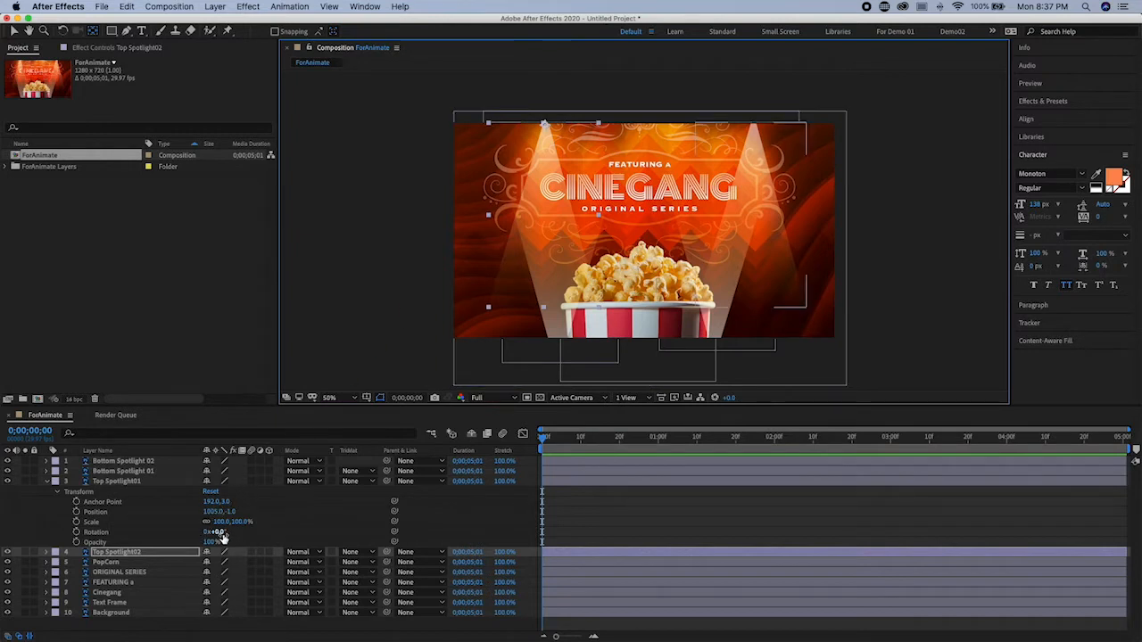
# Test rotating Top Spotlight01 and Top Spotlight02 around their moved anchor points, and undo the rotations.
pyautogui.moveTo(221, 533)
pyautogui.mouseDown()
pyautogui.moveTo(252, 530)
pyautogui.moveTo(220, 536)
pyautogui.mouseUp()
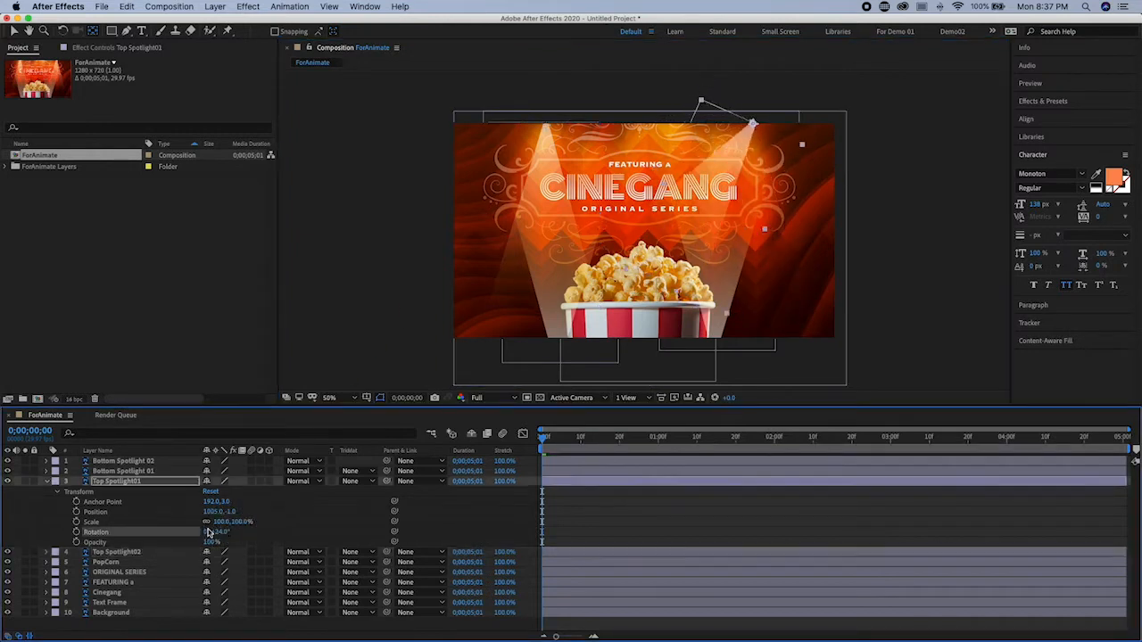
pyautogui.click(47, 553)
pyautogui.click(59, 563)
pyautogui.scroll(-1, 208, 586)
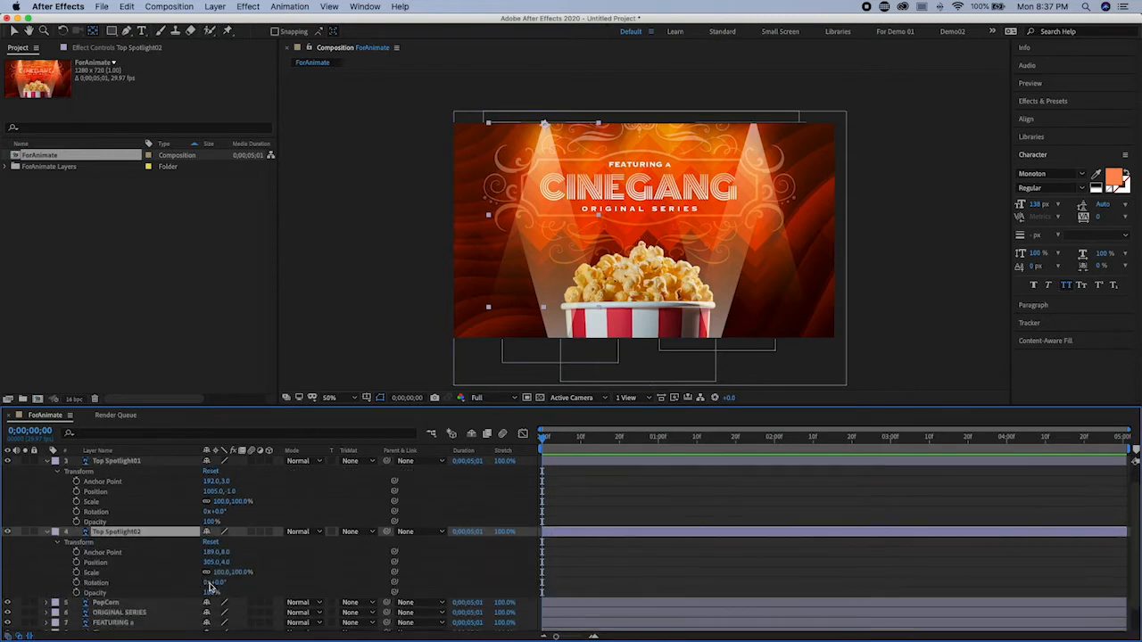
pyautogui.moveTo(221, 584); pyautogui.dragTo(213, 612)
pyautogui.scroll(1, 208, 594)
pyautogui.hotkey('ctrl', 'z')
# Move Bottom Spotlight 01's anchor point down to the lower end of its beam, just below the frame.
pyautogui.click(142, 472)
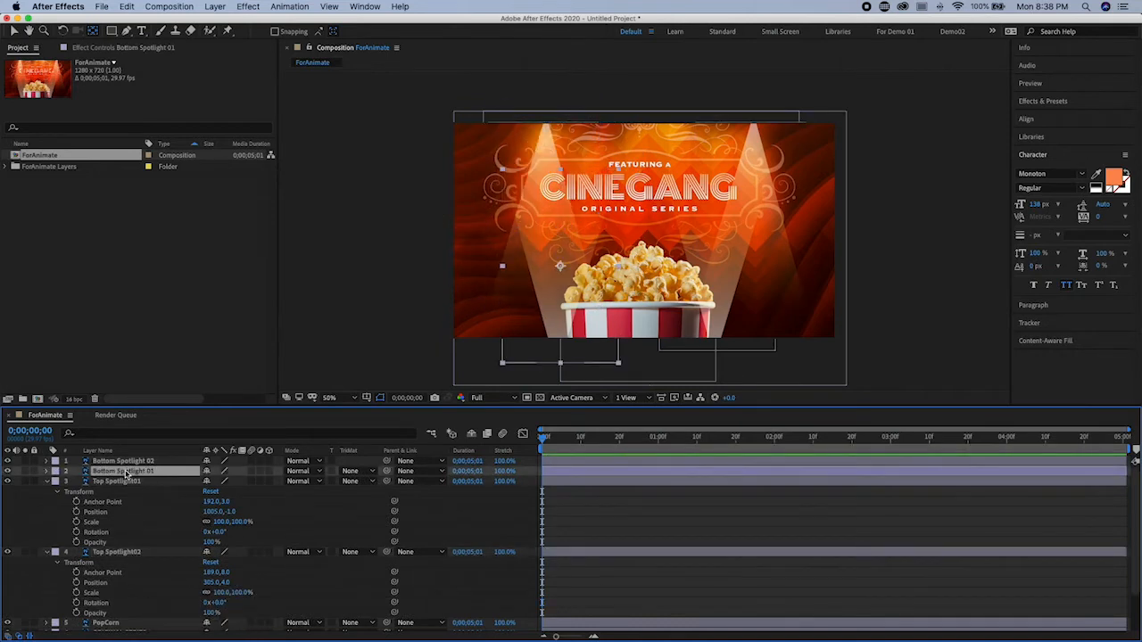
pyautogui.scroll(-2, 553, 240)
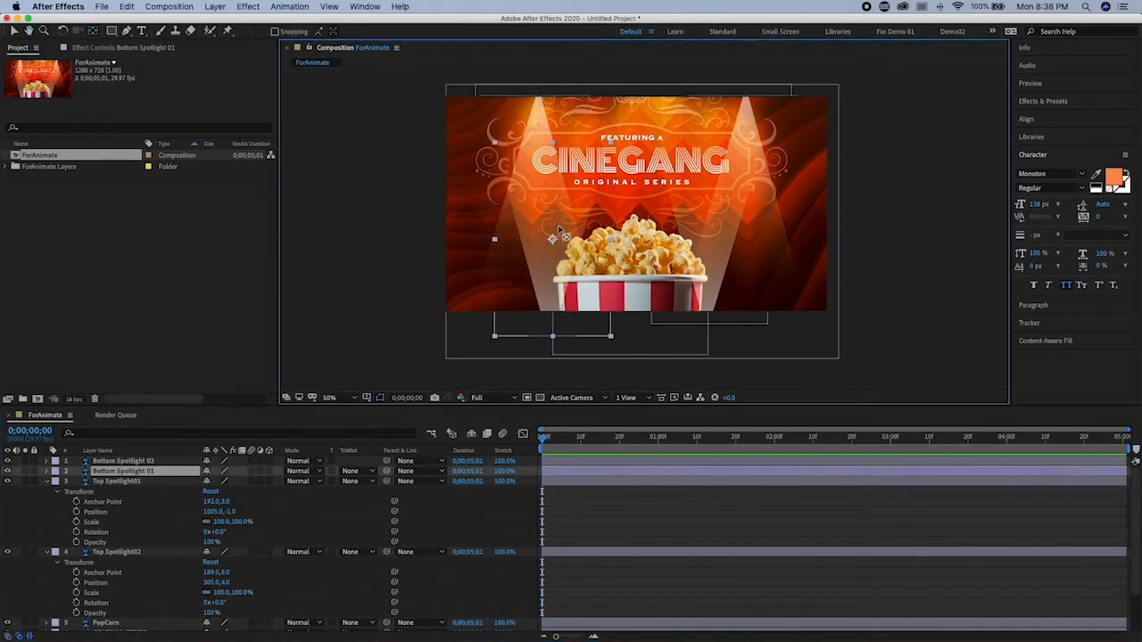
pyautogui.click(93, 34)
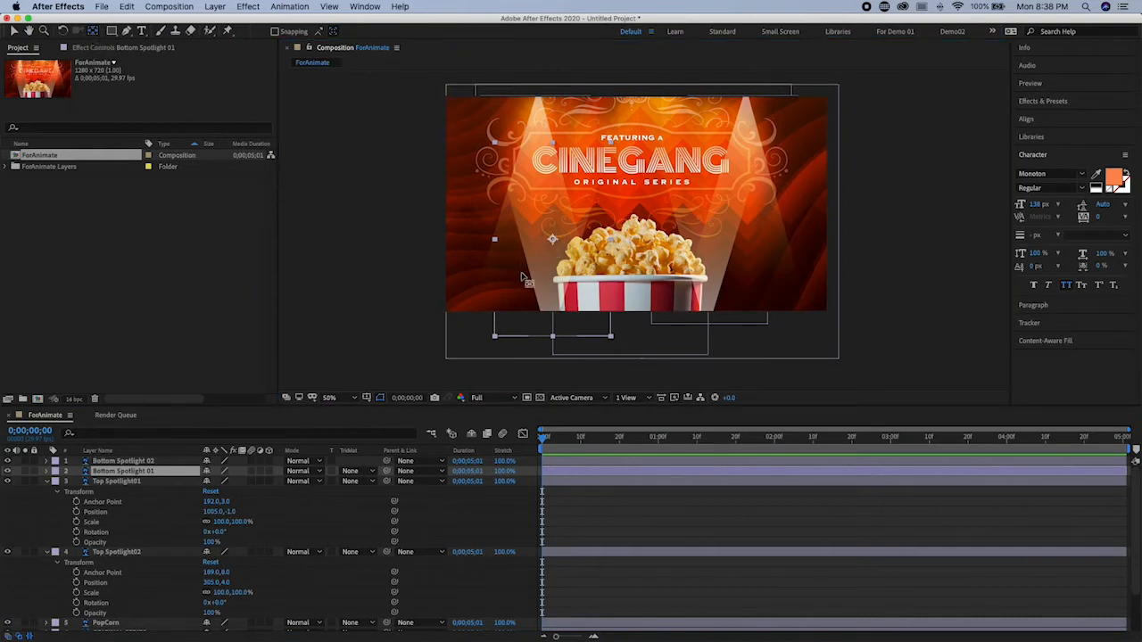
pyautogui.moveTo(553, 241); pyautogui.dragTo(550, 327)
# Move Bottom Spotlight 02's anchor point down to the lower end of its beam and deselect the layer.
pyautogui.click(228, 457)
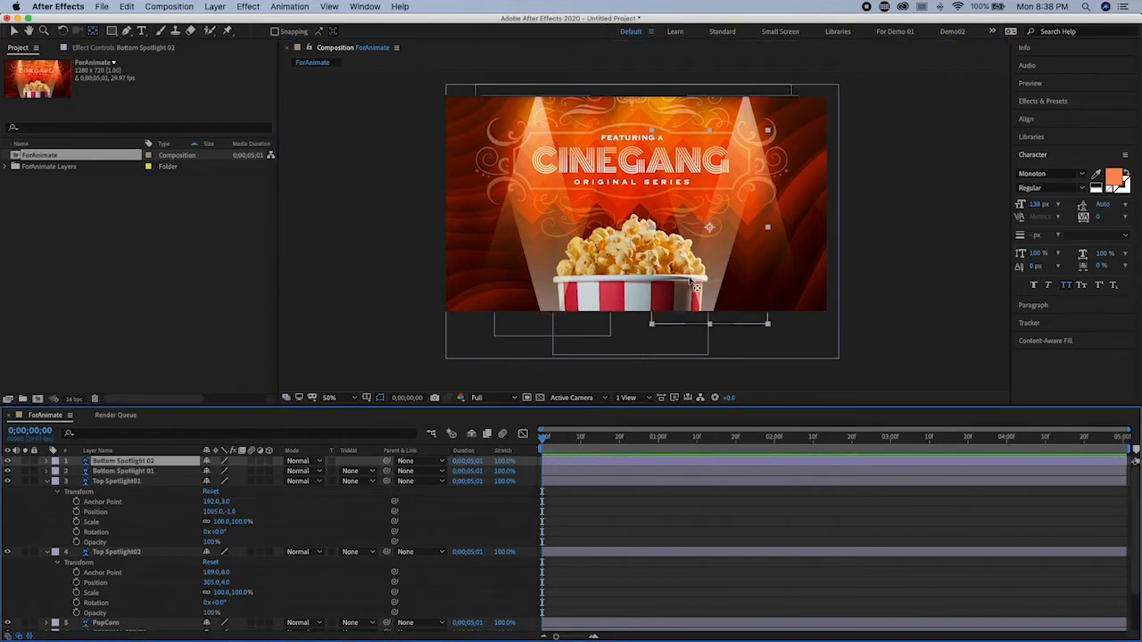
pyautogui.moveTo(709, 228); pyautogui.dragTo(710, 323)
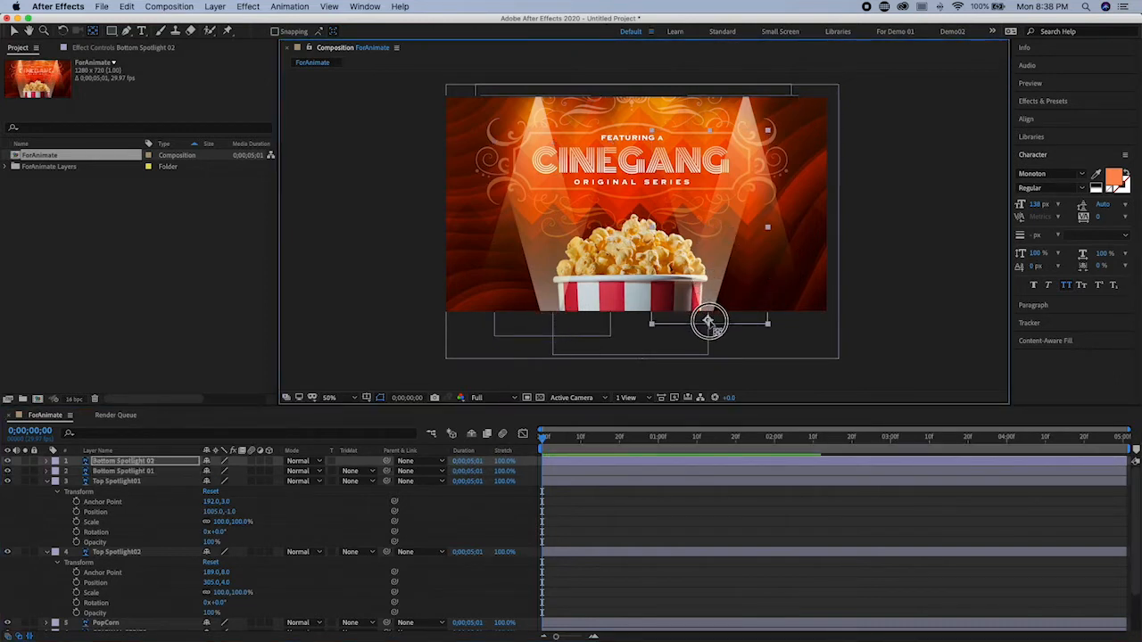
pyautogui.click(628, 258)
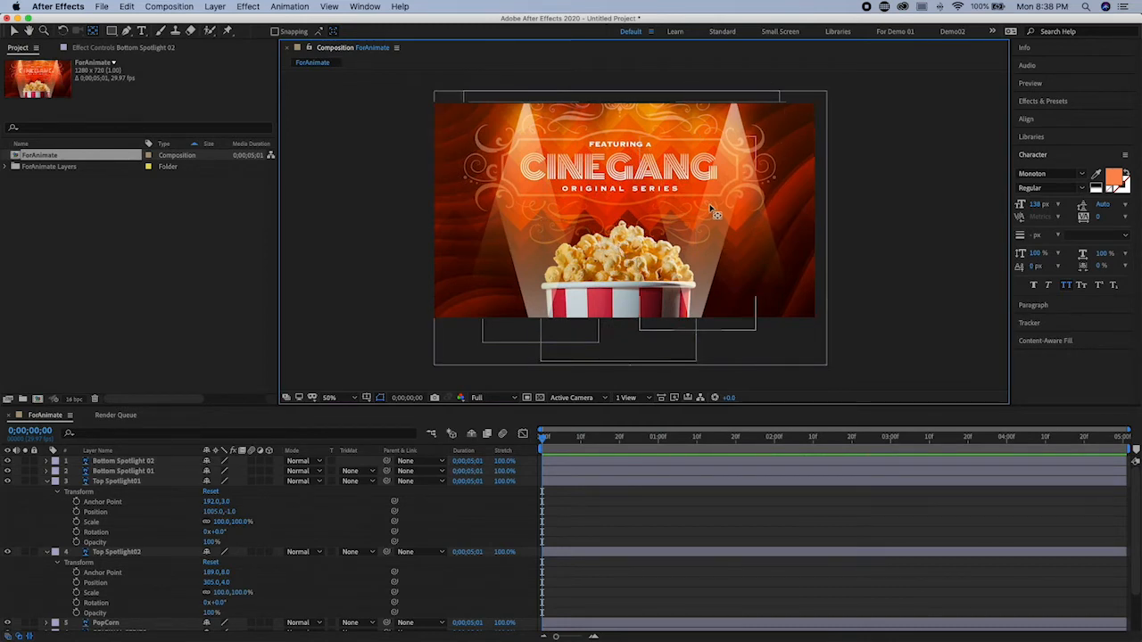
# Collapse the properties of both top spotlight layers and reopen the Transform properties of Top Spotlight01.
pyautogui.click(48, 481)
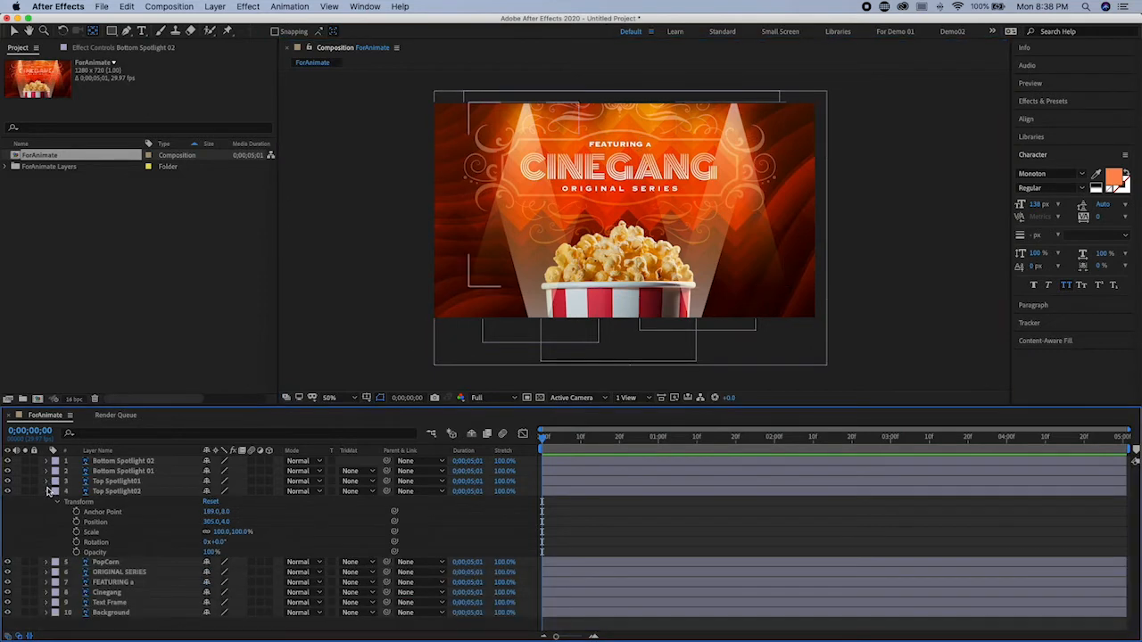
pyautogui.click(47, 492)
pyautogui.click(111, 482)
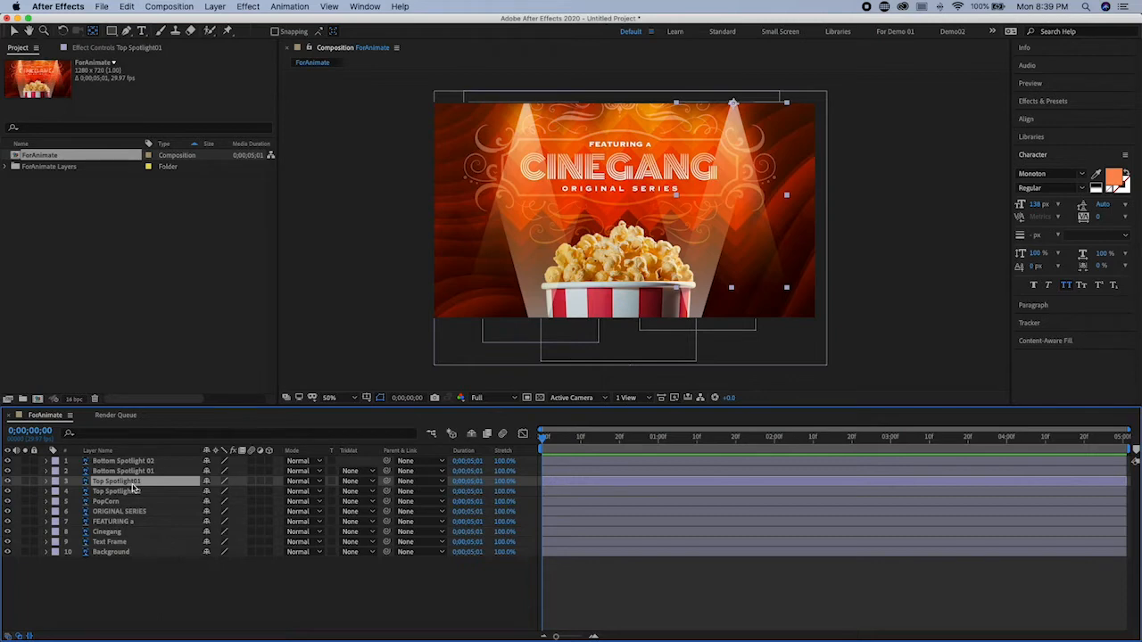
pyautogui.click(47, 482)
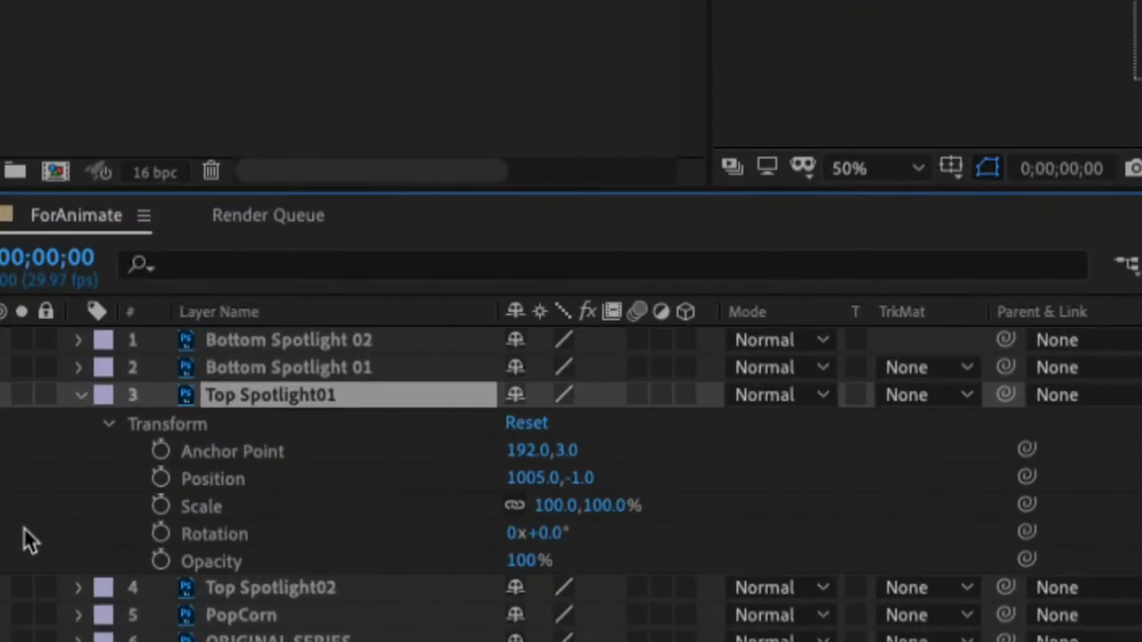
# Go through Top Spotlight01's Anchor Point, Position, Scale, Rotation and Opacity properties by selecting them in turn.
pyautogui.click(241, 446)
pyautogui.click(246, 476)
pyautogui.click(235, 503)
pyautogui.click(255, 535)
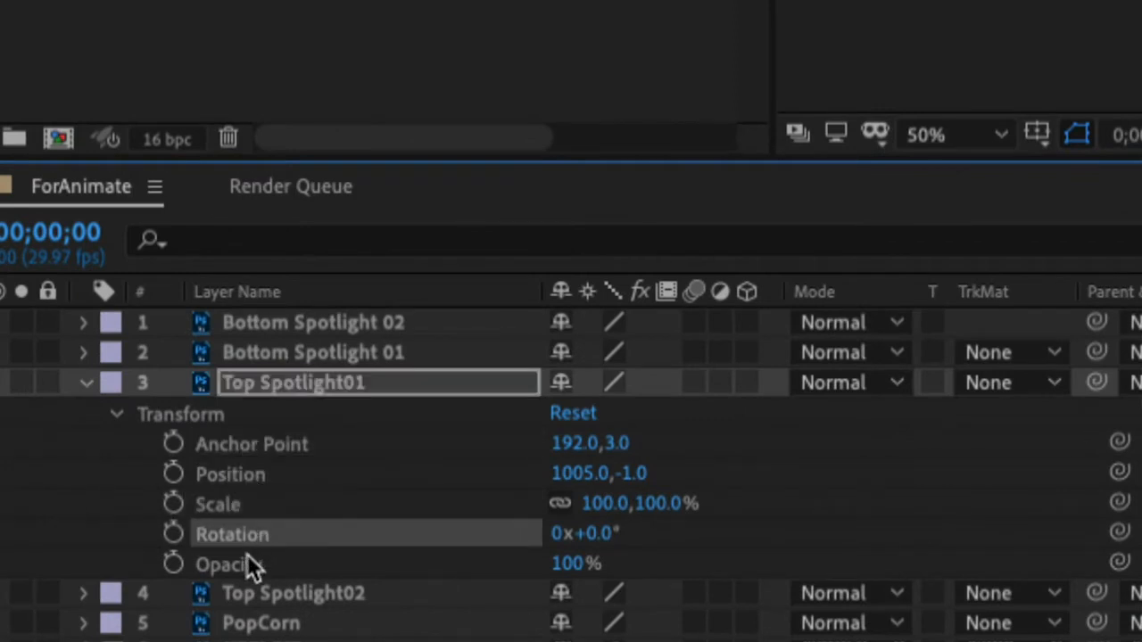
pyautogui.click(248, 562)
pyautogui.click(227, 535)
pyautogui.click(234, 503)
pyautogui.click(243, 473)
pyautogui.click(247, 452)
pyautogui.click(254, 478)
pyautogui.click(250, 505)
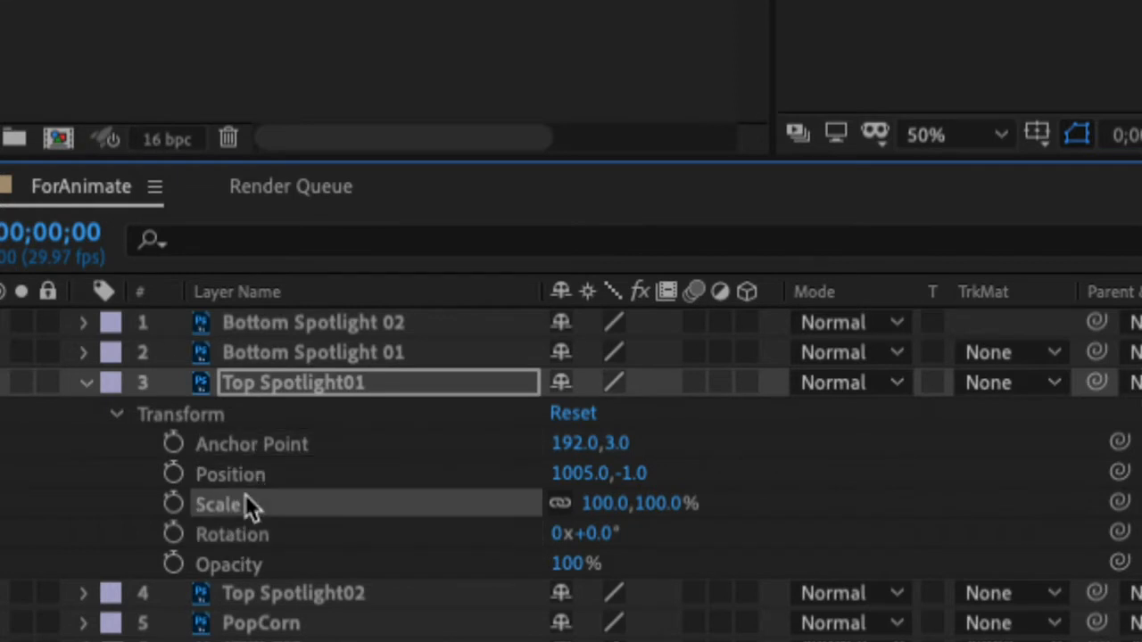
pyautogui.click(237, 451)
pyautogui.click(234, 478)
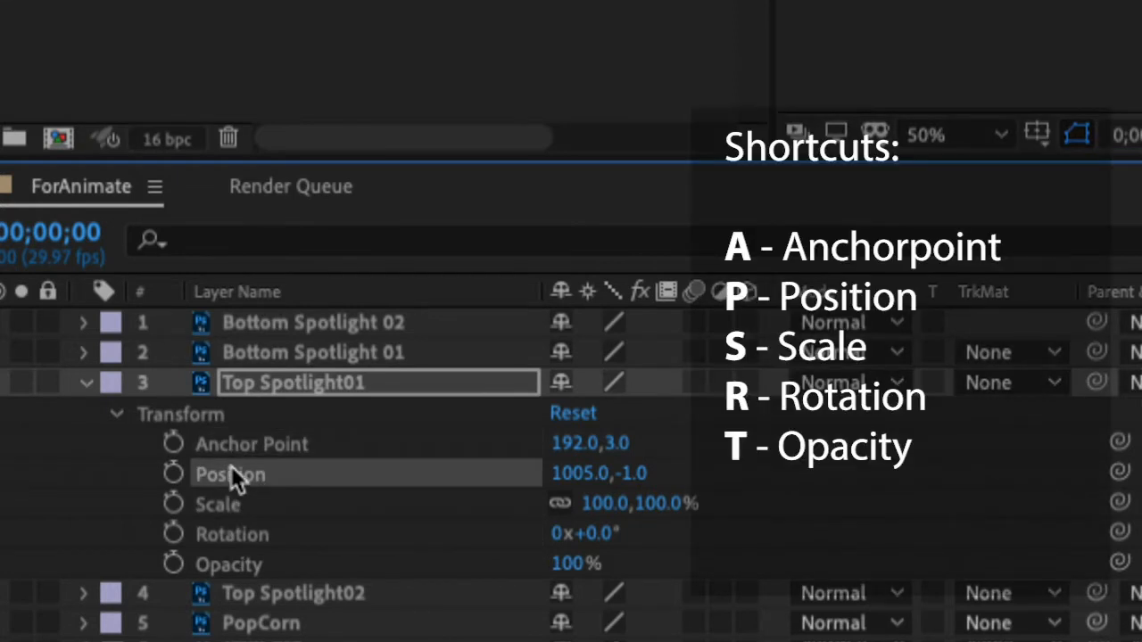
pyautogui.click(214, 446)
pyautogui.click(224, 469)
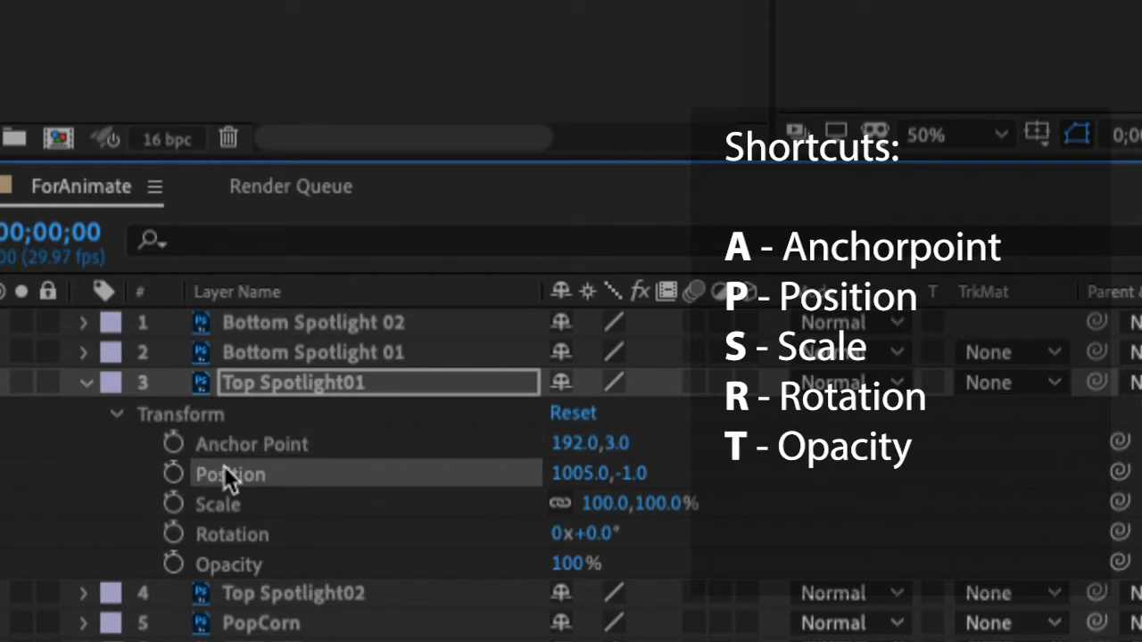
pyautogui.click(229, 567)
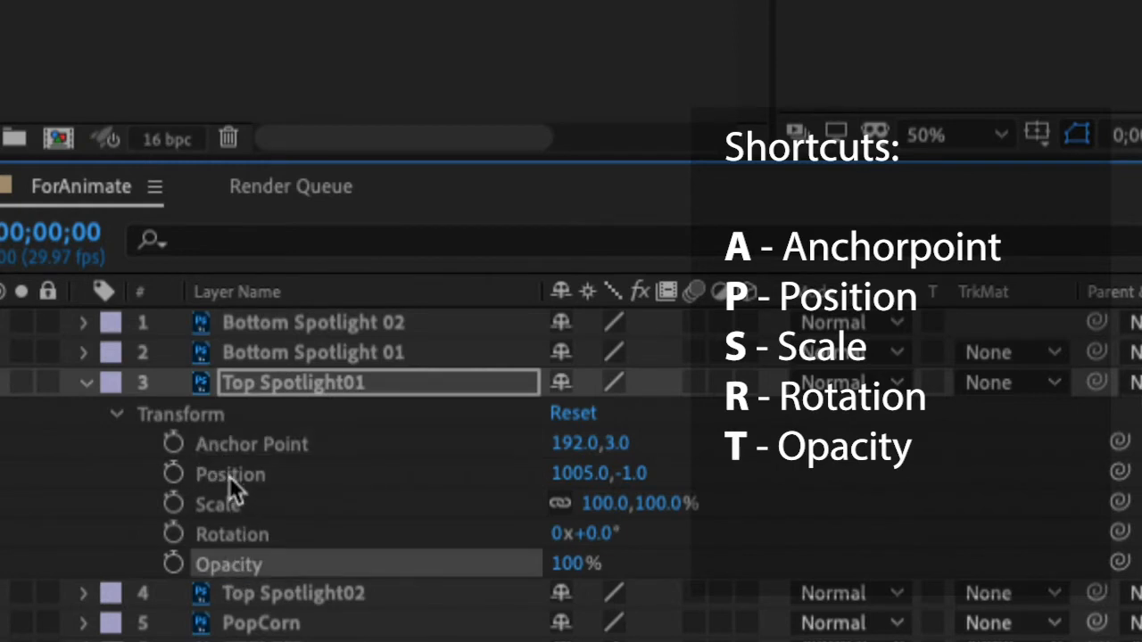
pyautogui.click(231, 539)
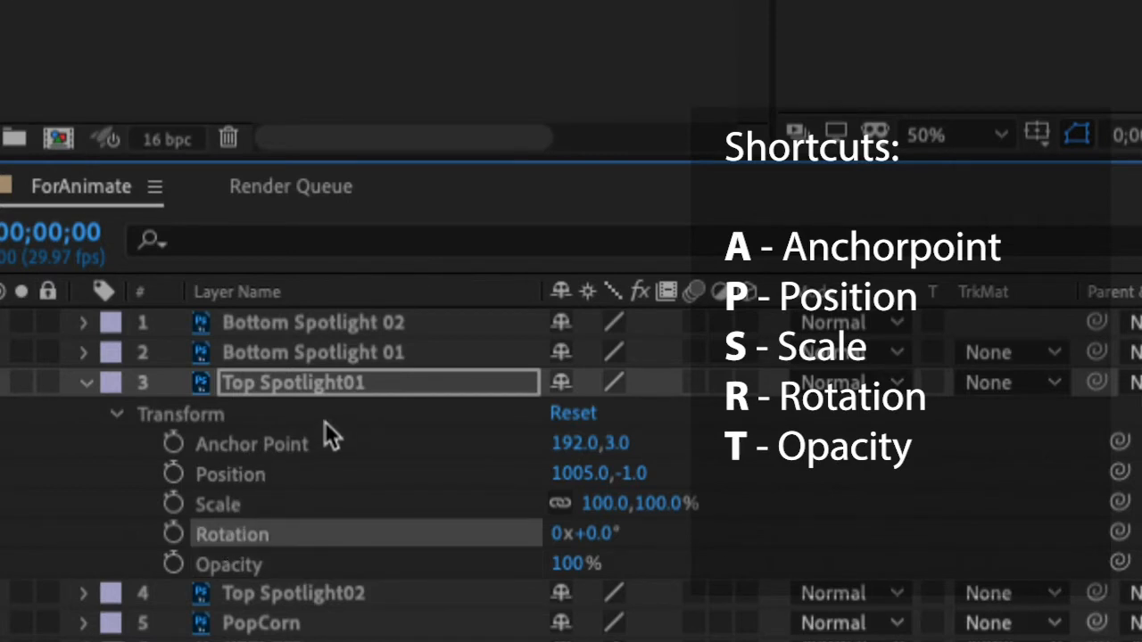
pyautogui.click(311, 386)
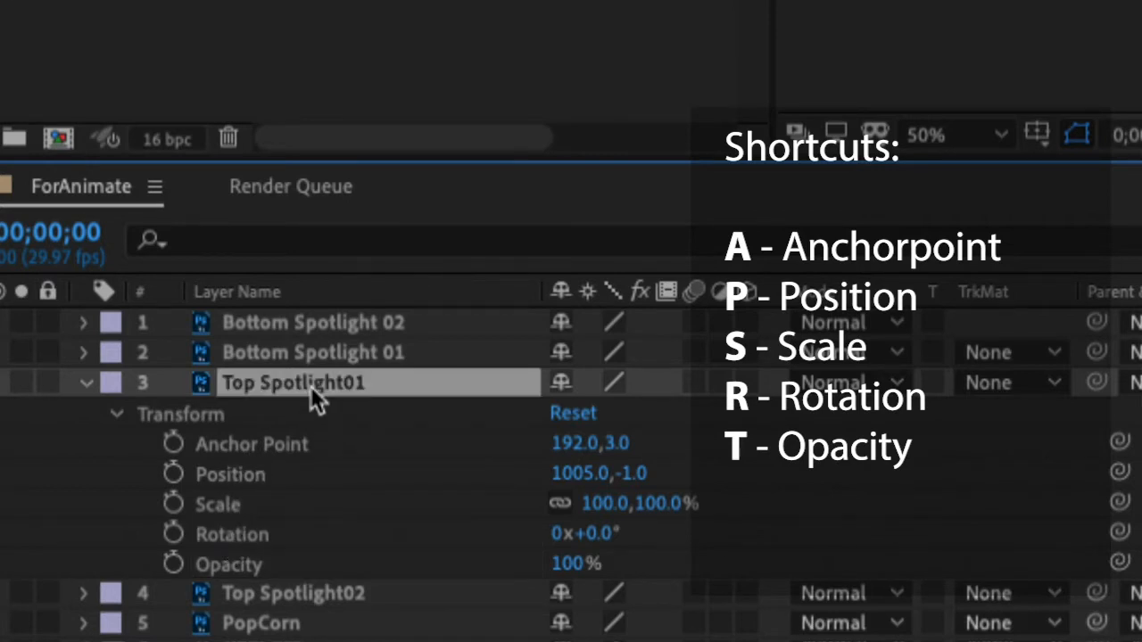
pyautogui.click(229, 504)
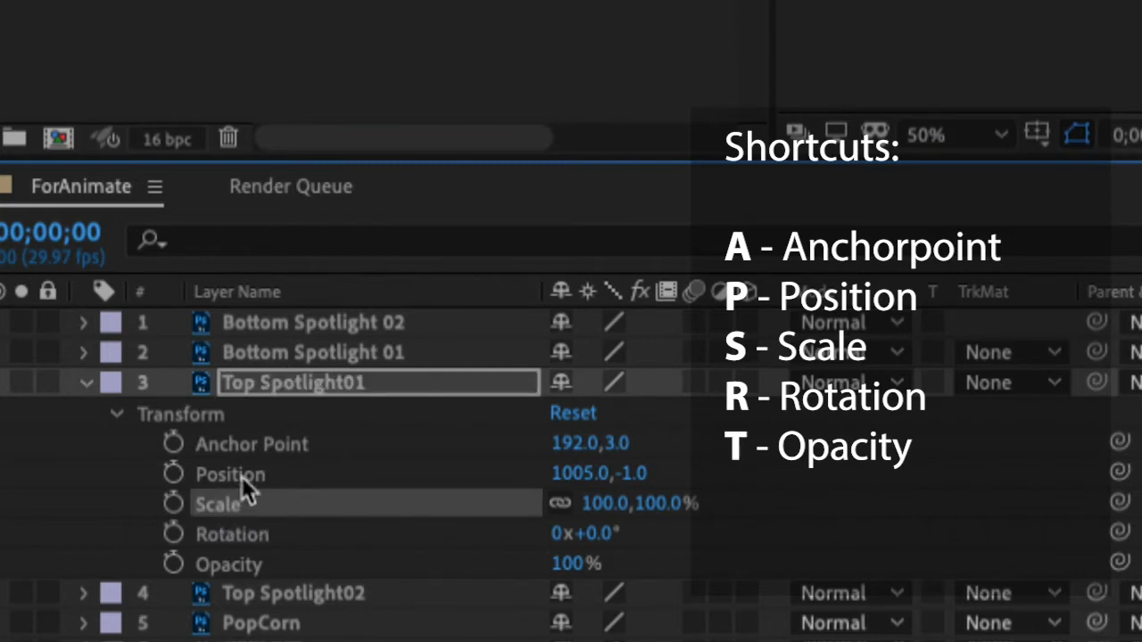
# Point out Top Spotlight01's Position, Anchor Point and Opacity properties by selecting each, and collapse the layer.
pyautogui.click(264, 476)
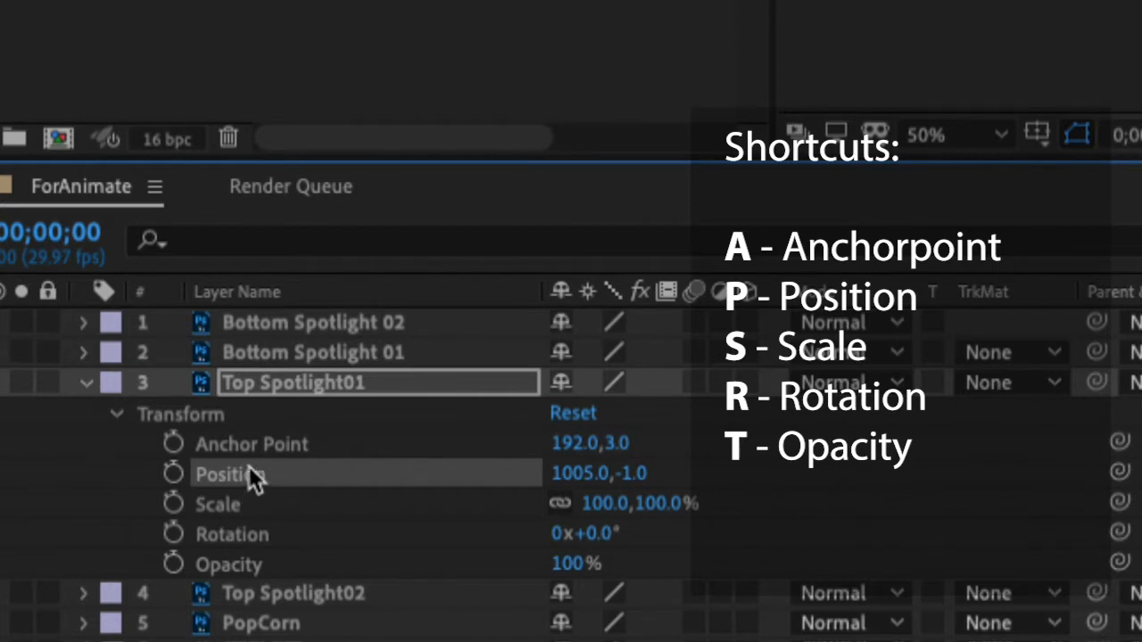
pyautogui.click(295, 446)
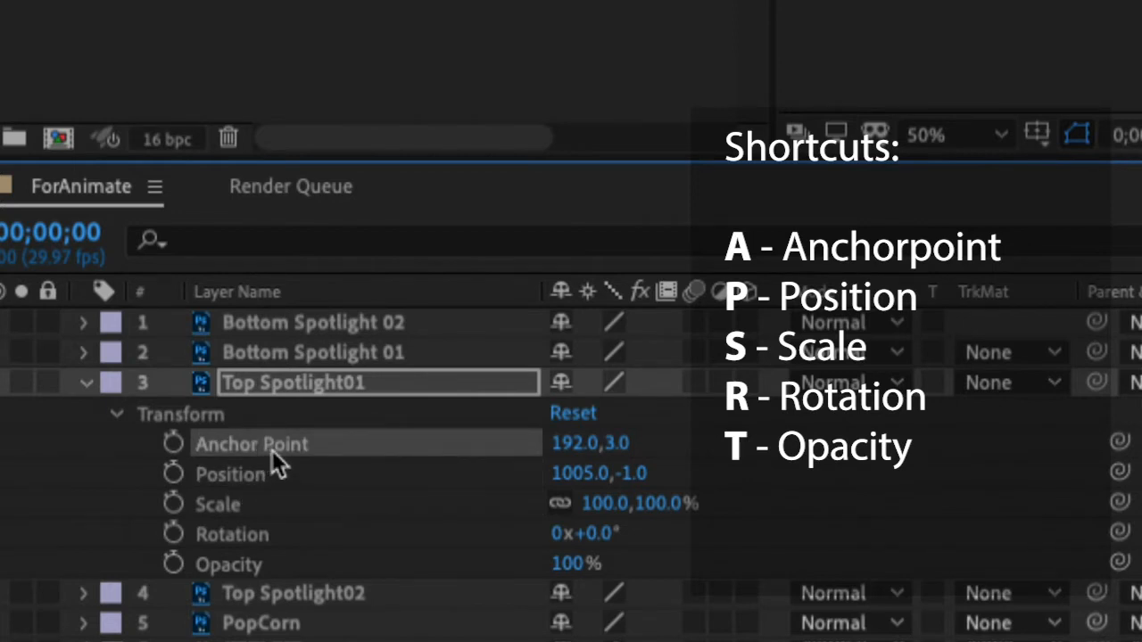
pyautogui.click(254, 568)
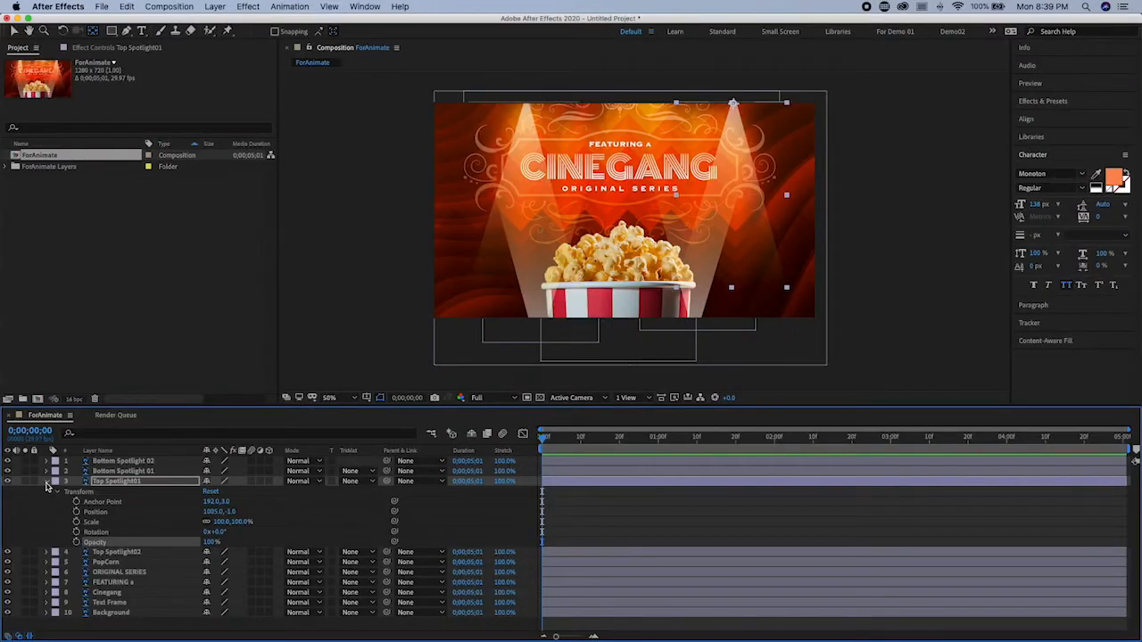
pyautogui.click(47, 483)
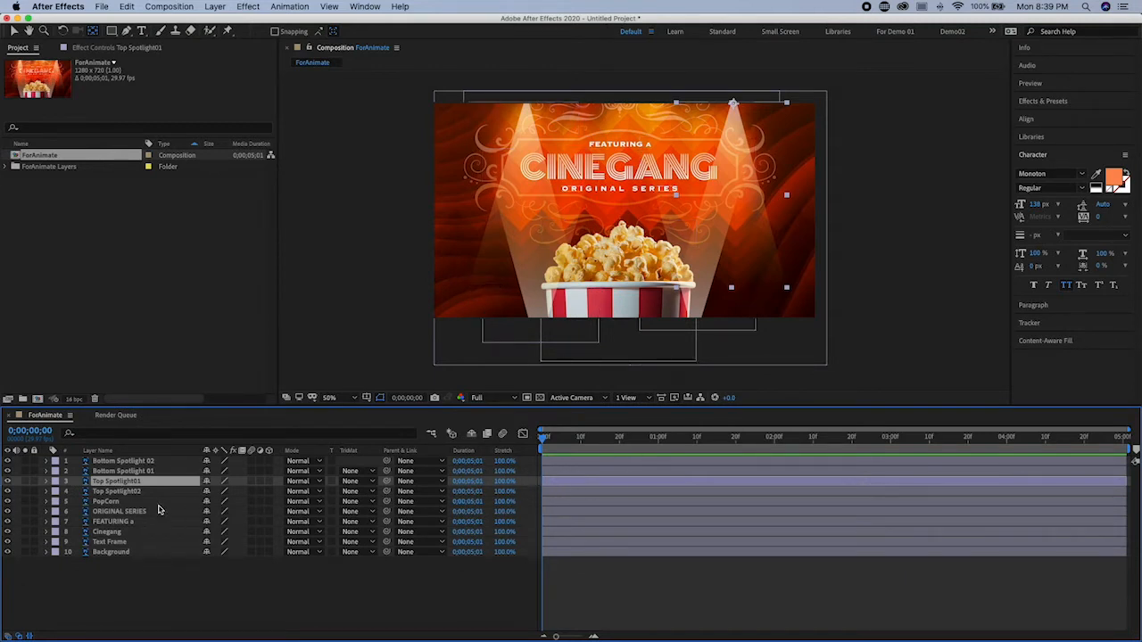
# Reveal only the Rotation of Top Spotlight01, set it to -40° and enable its keyframing at 0;00;00;00.
pyautogui.press('r')
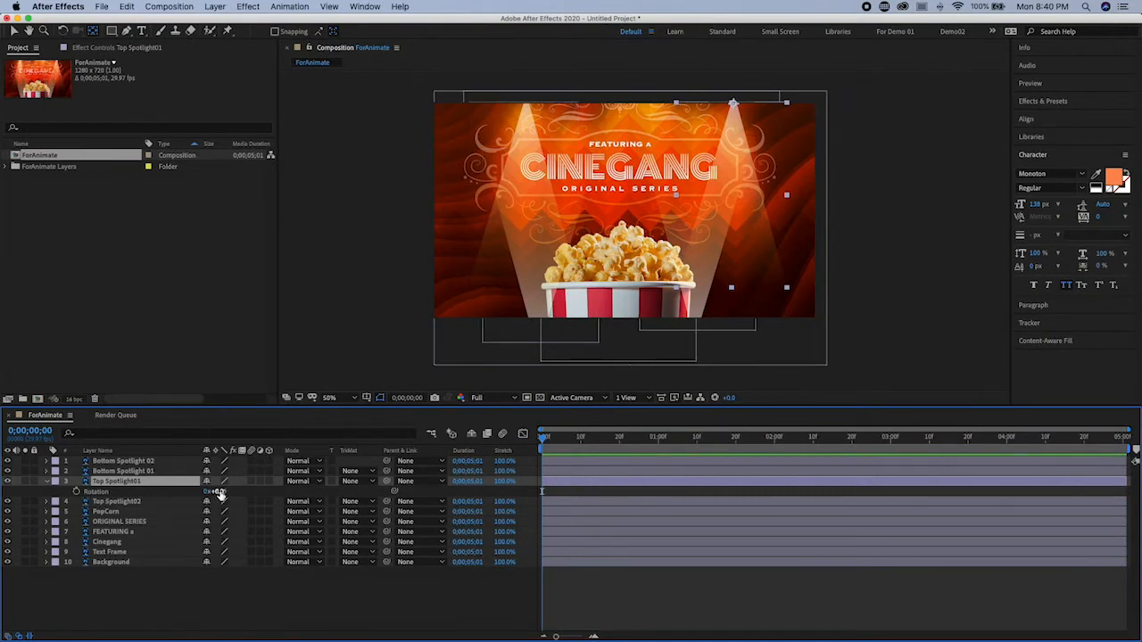
pyautogui.moveTo(220, 495); pyautogui.dragTo(193, 490)
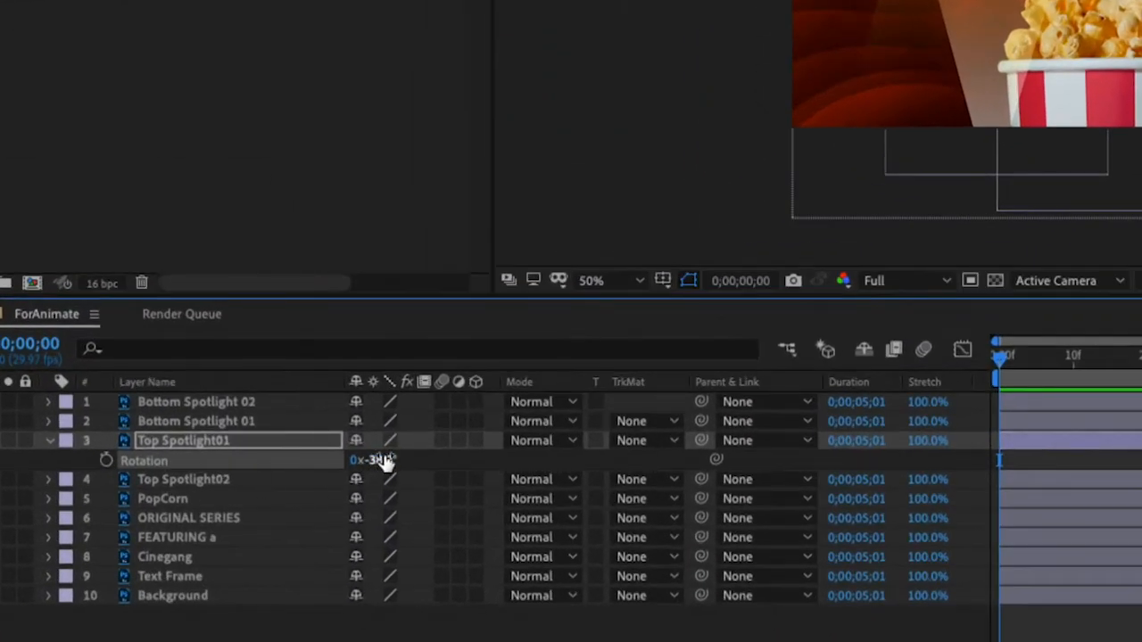
pyautogui.click(335, 469)
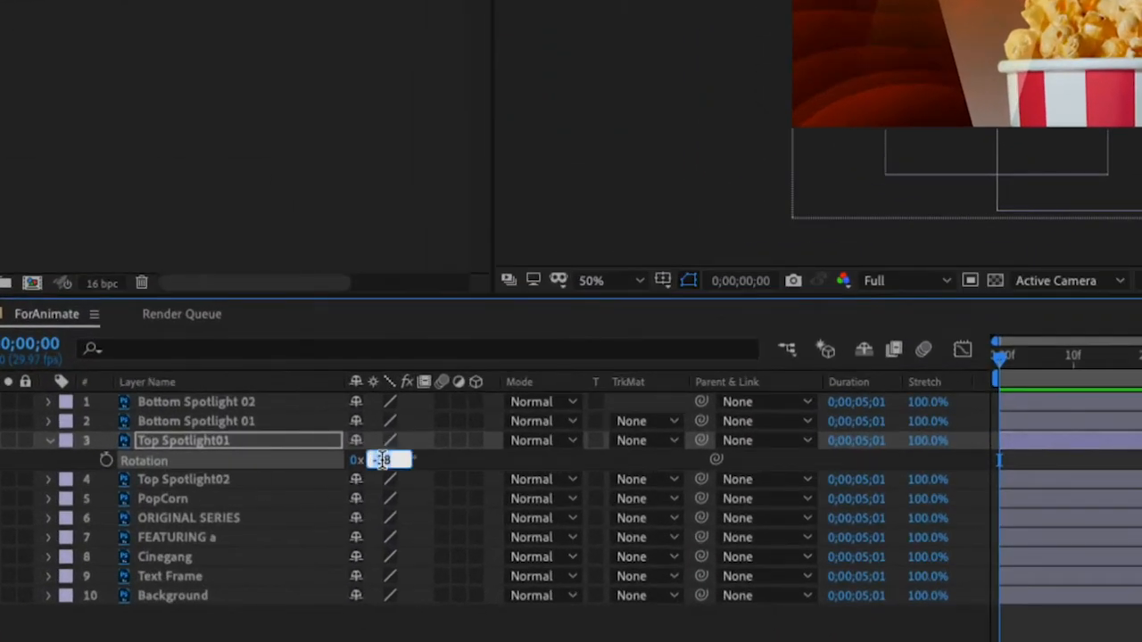
pyautogui.write('-40')
pyautogui.press('Return')
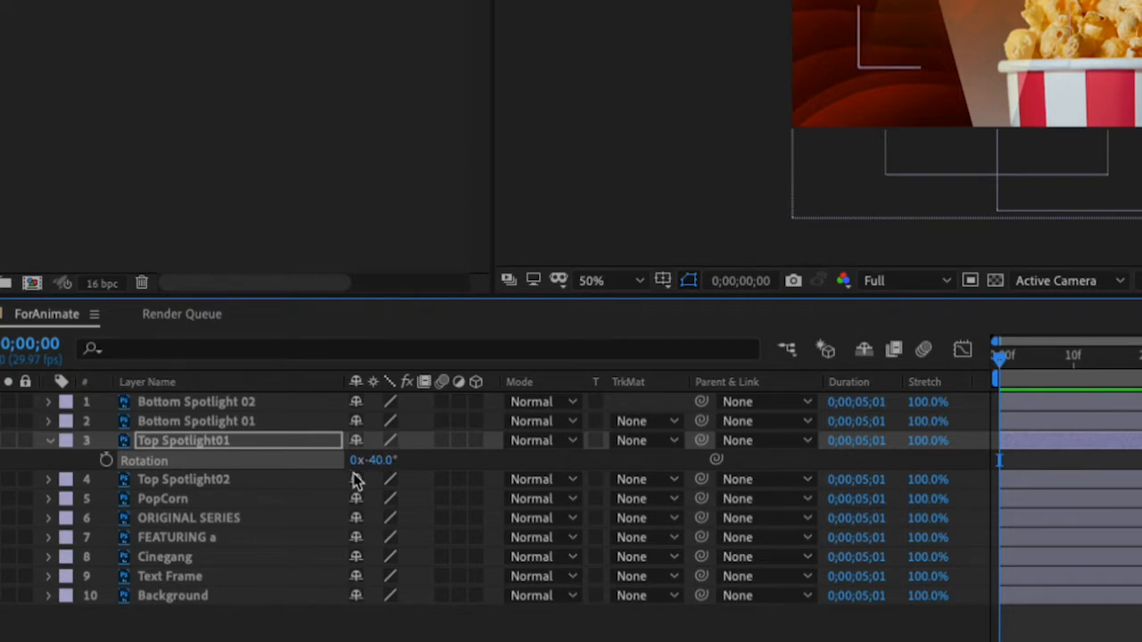
pyautogui.click(106, 462)
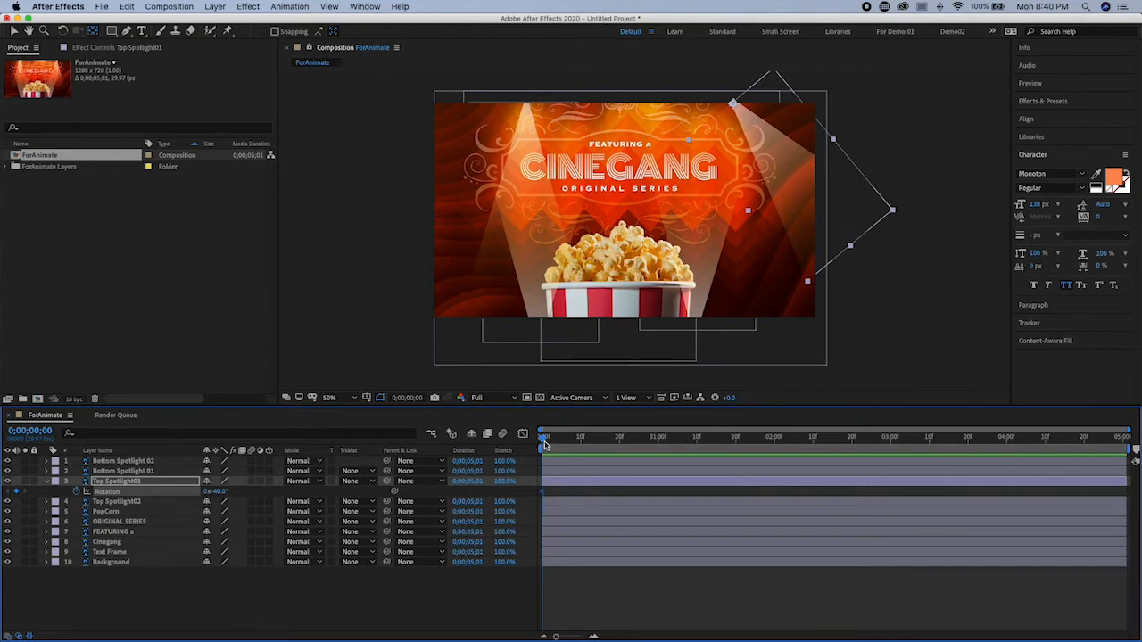
# Keyframe Top Spotlight01's Rotation at +40° at time 0;00;00;20.
pyautogui.moveTo(546, 443); pyautogui.dragTo(622, 454)
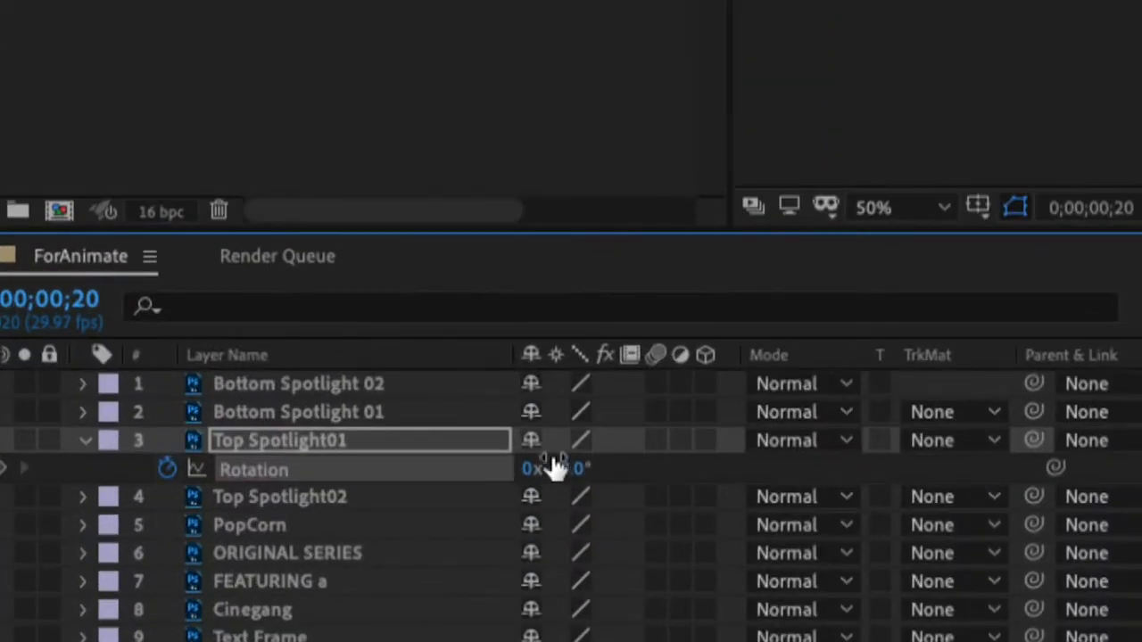
pyautogui.click(568, 475)
pyautogui.click(568, 480)
pyautogui.click(567, 471)
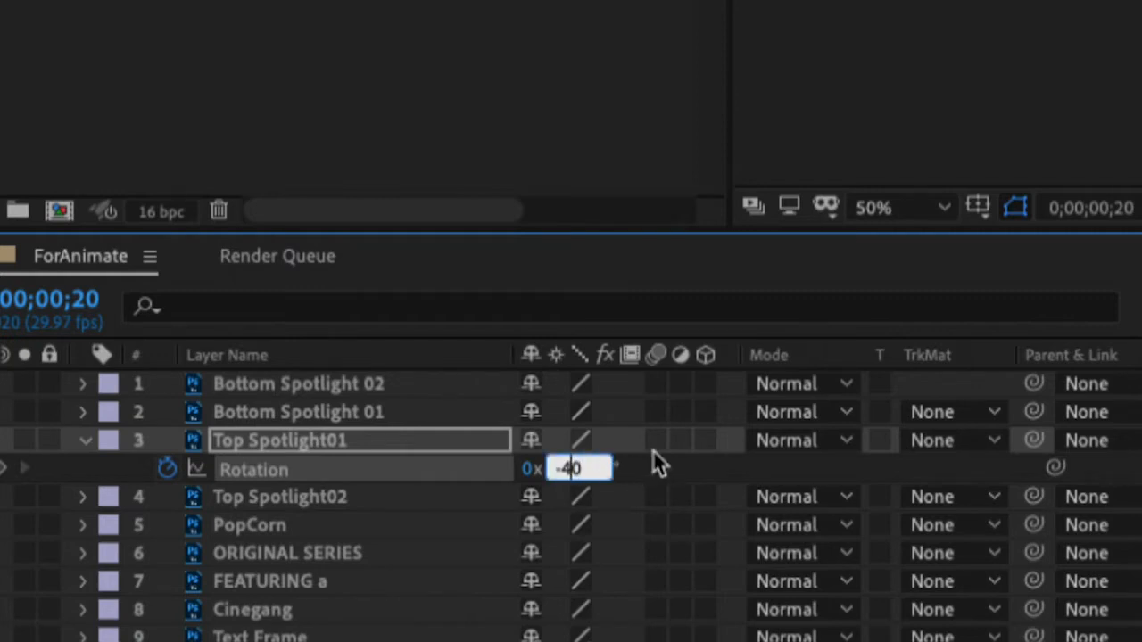
pyautogui.press('Left')
pyautogui.press('BackSpace')
pyautogui.press('Return')
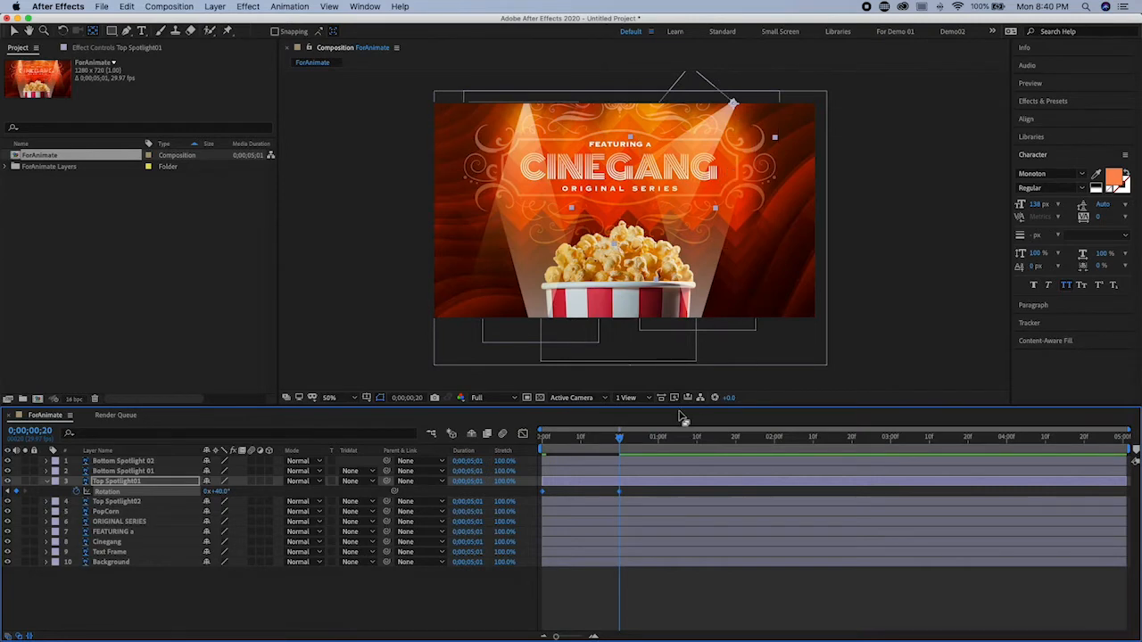
# Switch to the Selection tool and scrub between Top Spotlight01's two Rotation keyframes to preview the beam's swing.
pyautogui.click(16, 32)
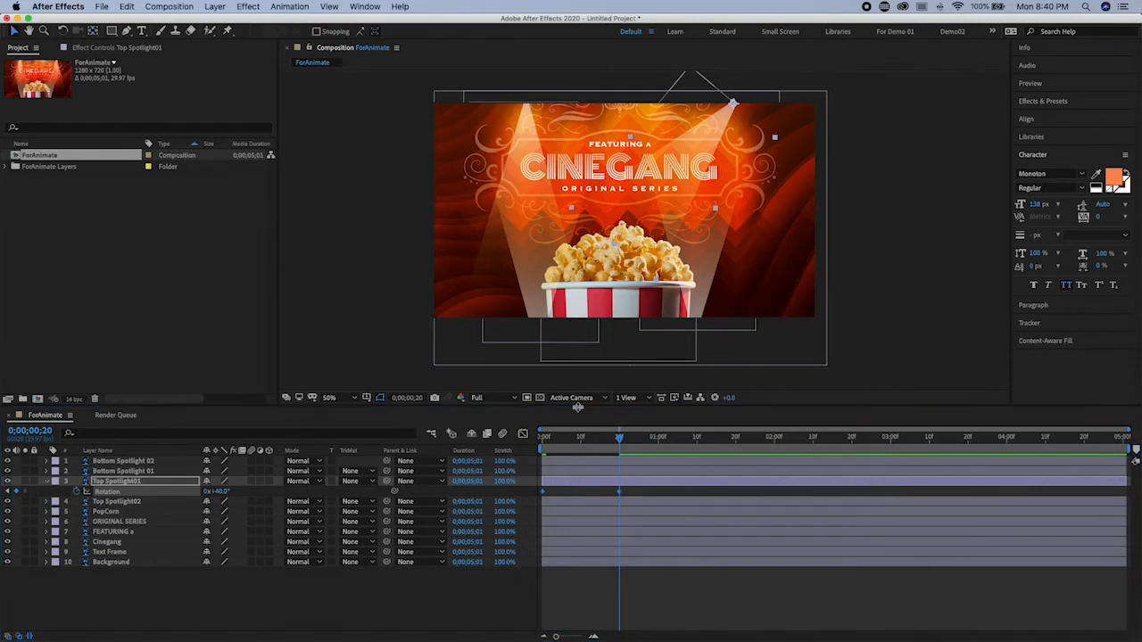
pyautogui.moveTo(622, 442); pyautogui.dragTo(619, 473)
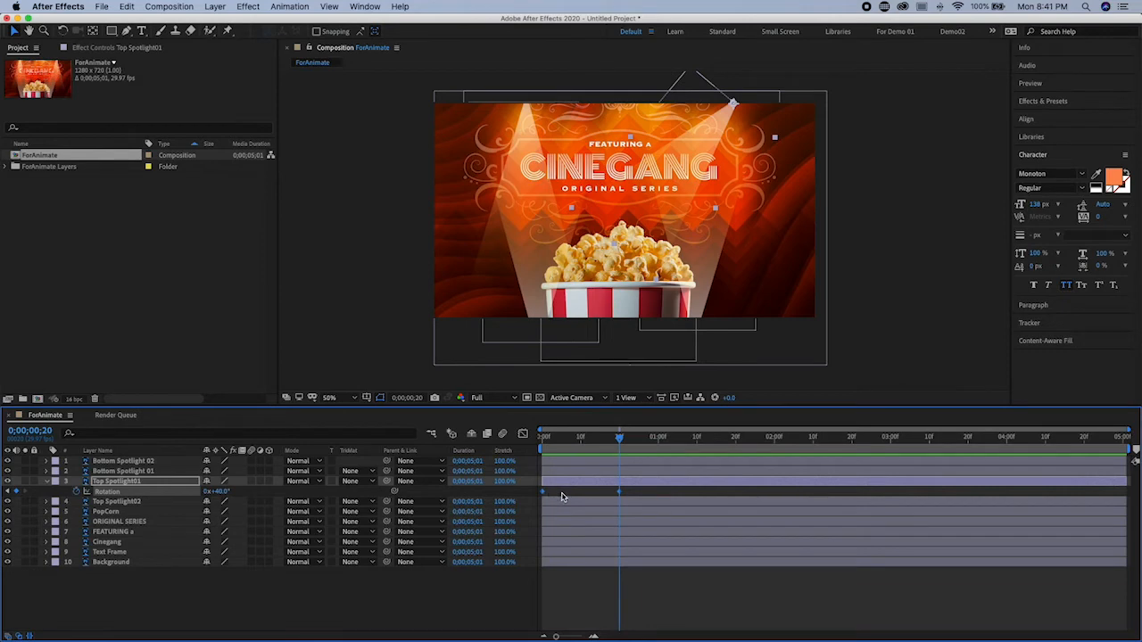
pyautogui.click(664, 497)
pyautogui.moveTo(620, 437); pyautogui.dragTo(542, 498)
pyautogui.moveTo(632, 488); pyautogui.dragTo(528, 500)
pyautogui.moveTo(605, 436); pyautogui.dragTo(542, 441)
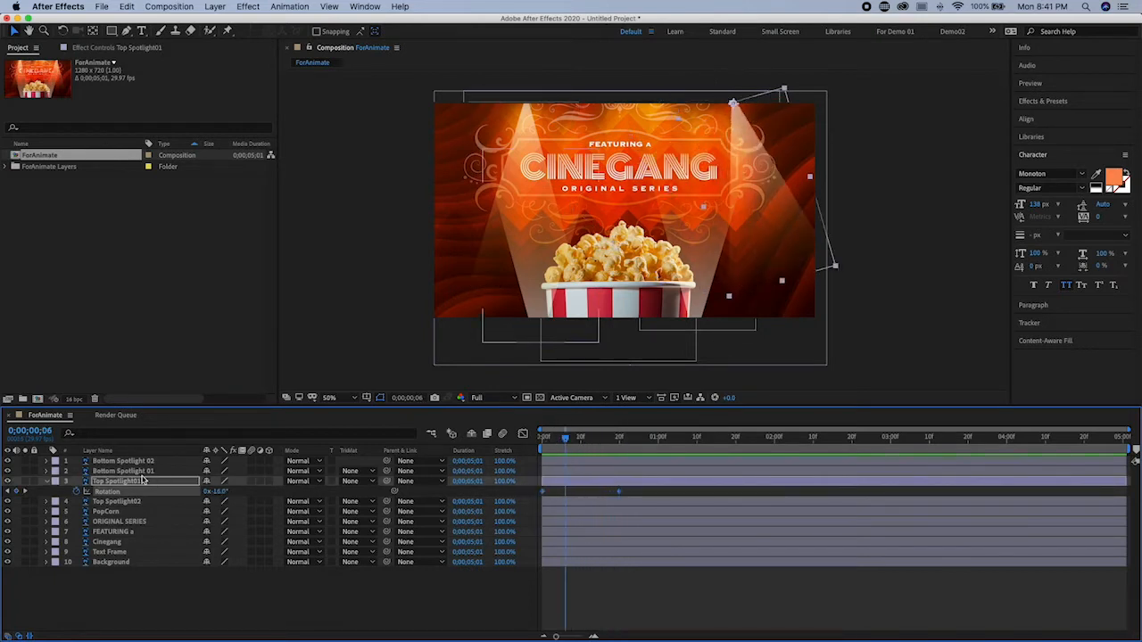
# Reveal Top Spotlight02's Rotation and paste copies of Top Spotlight01's two Rotation keyframes onto it, starting at 0;00;00;00.
pyautogui.click(130, 502)
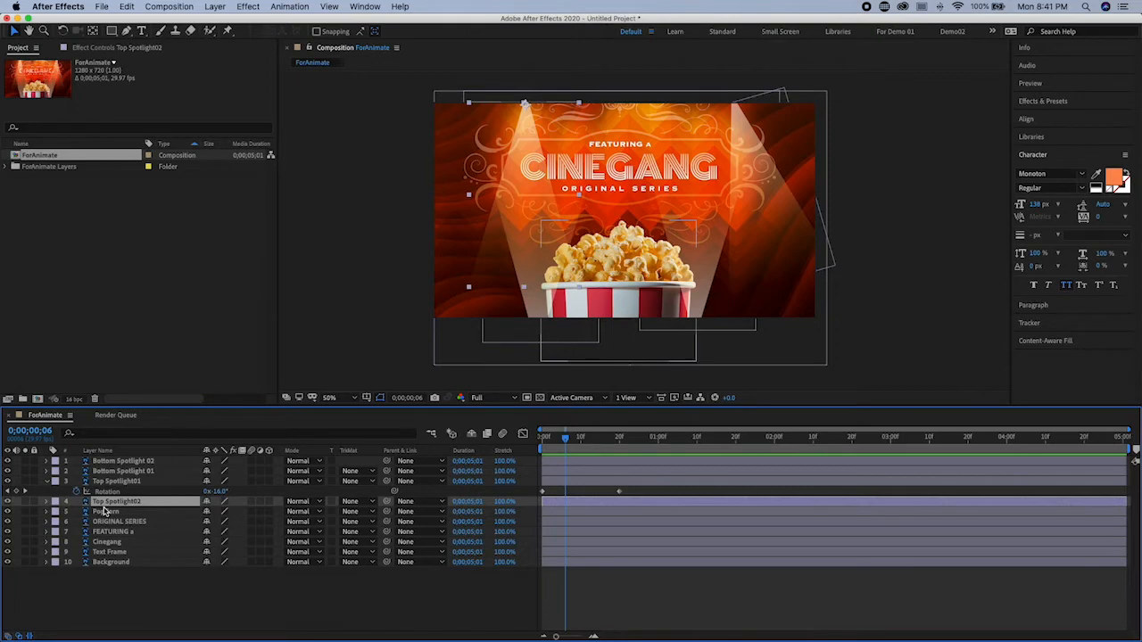
pyautogui.press('r')
pyautogui.moveTo(565, 437)
pyautogui.mouseDown()
pyautogui.moveTo(546, 435)
pyautogui.moveTo(579, 436)
pyautogui.moveTo(542, 436)
pyautogui.mouseUp()
pyautogui.moveTo(638, 492); pyautogui.dragTo(522, 491)
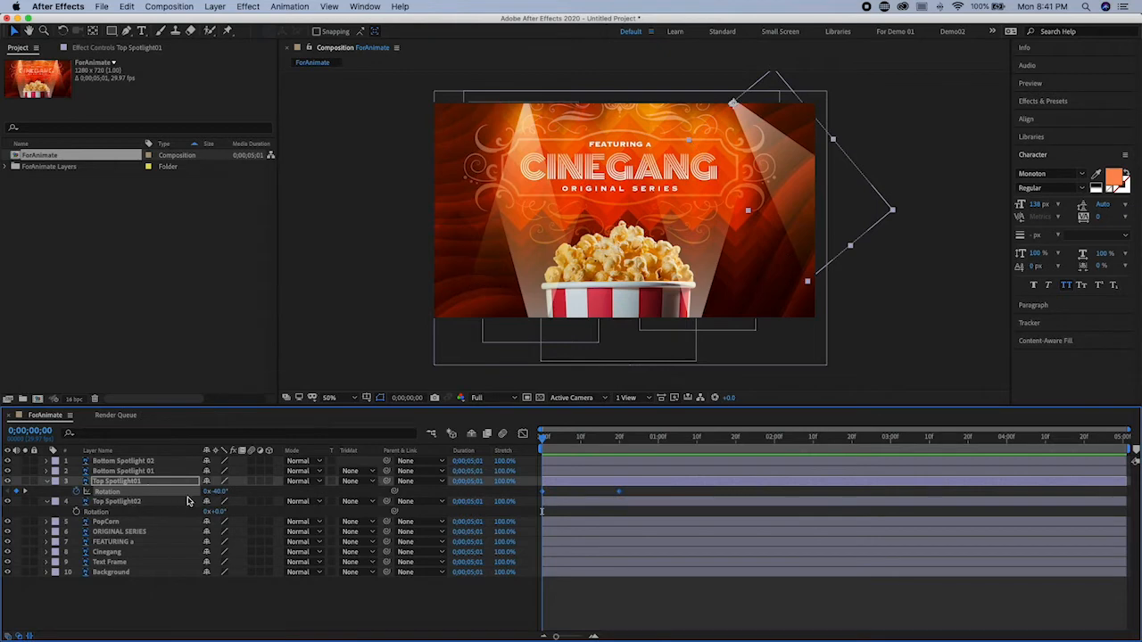
pyautogui.click(126, 7)
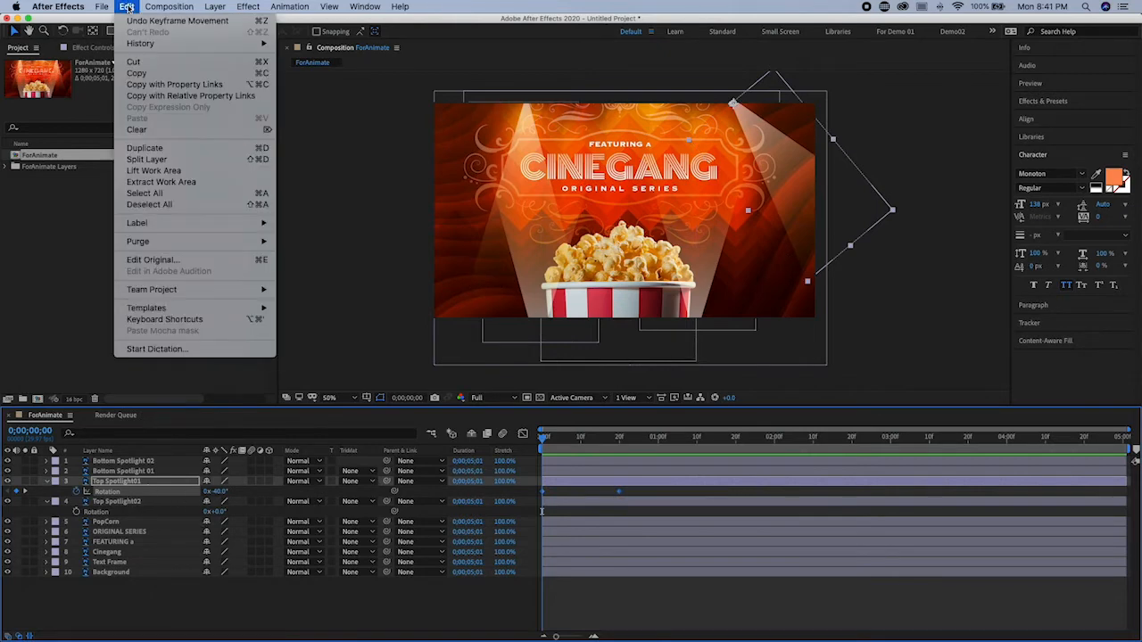
pyautogui.click(163, 74)
pyautogui.click(151, 504)
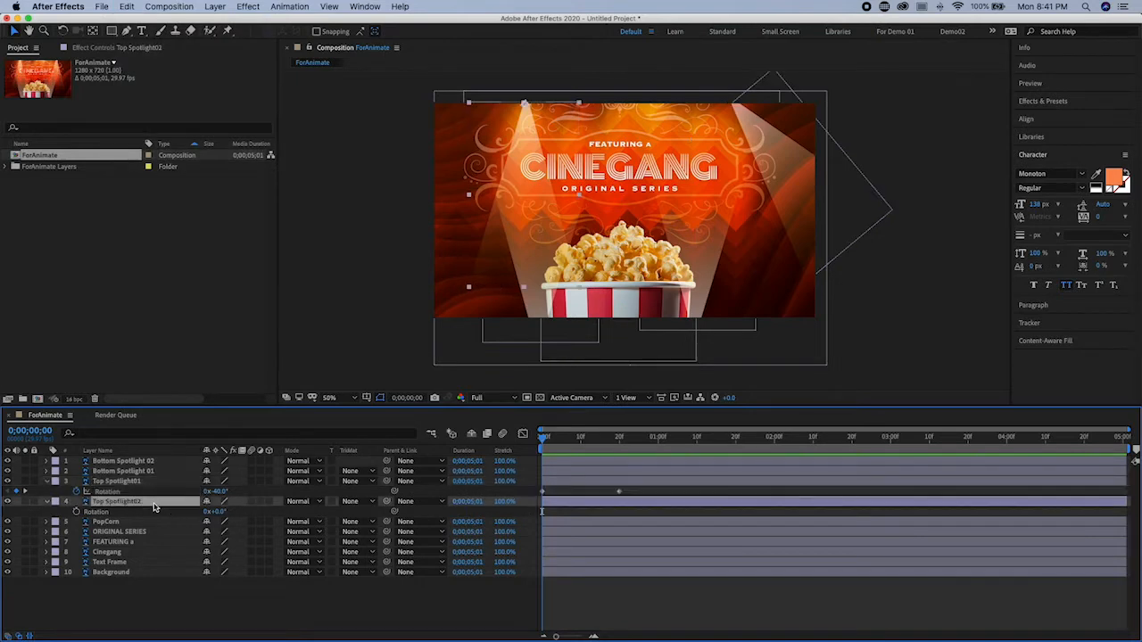
pyautogui.click(127, 7)
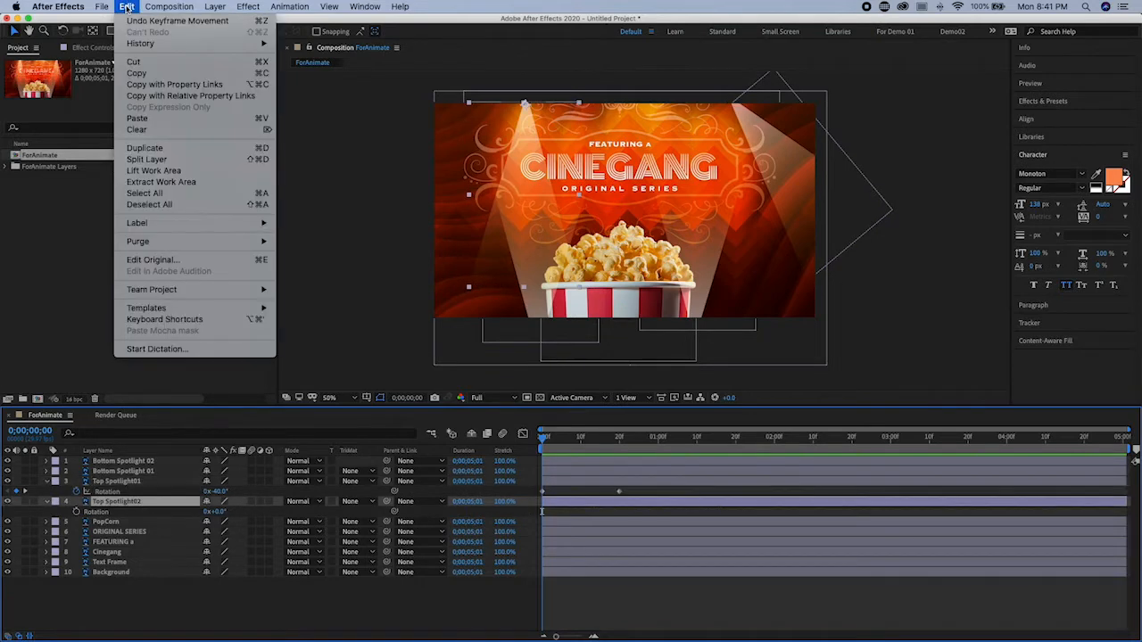
pyautogui.click(170, 118)
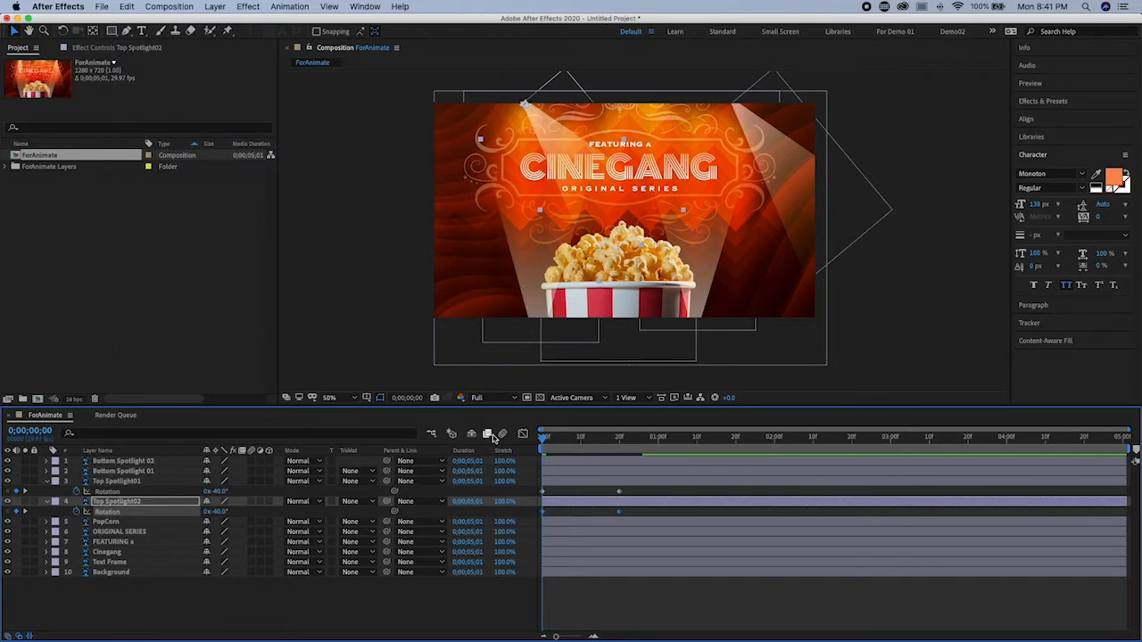
# Swap Top Spotlight02's two Rotation keyframes so it swings from +40° to -40°, and scrub the timeline to check both beams.
pyautogui.moveTo(546, 439); pyautogui.dragTo(573, 453)
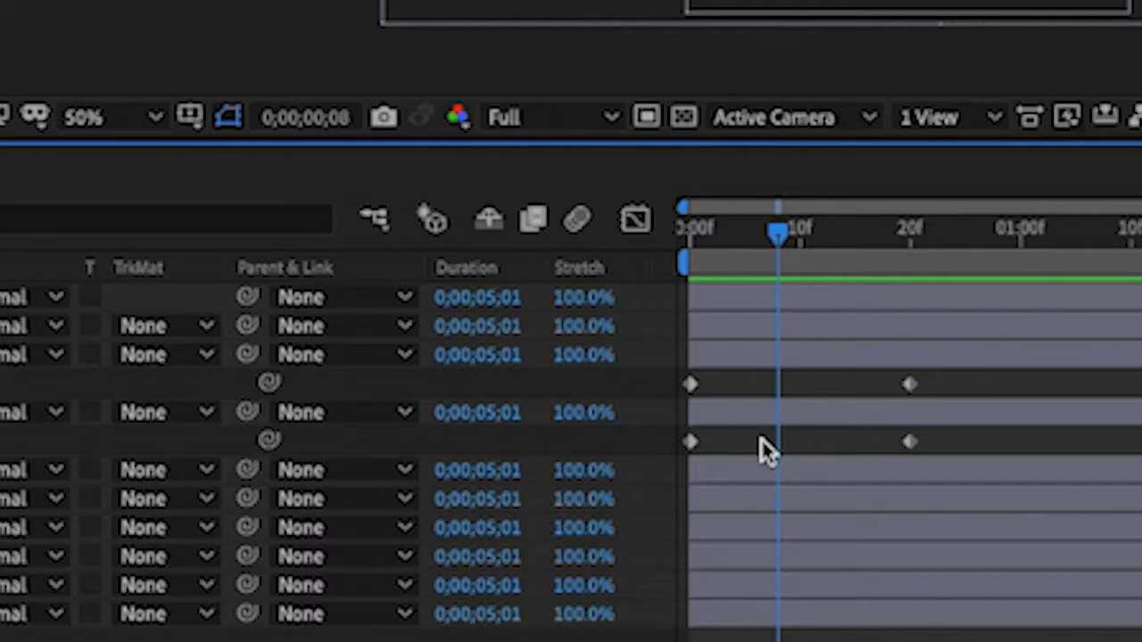
pyautogui.moveTo(691, 442); pyautogui.dragTo(822, 446)
pyautogui.moveTo(908, 444); pyautogui.dragTo(696, 443)
pyautogui.moveTo(820, 441); pyautogui.dragTo(910, 457)
pyautogui.moveTo(799, 242); pyautogui.dragTo(712, 249)
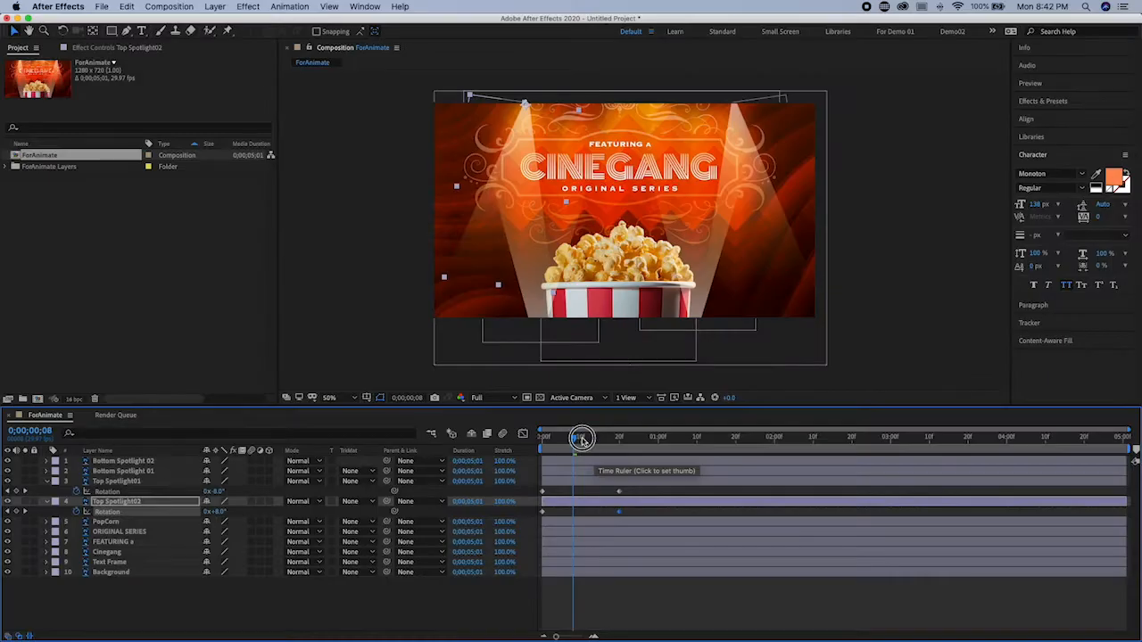
pyautogui.moveTo(550, 444)
pyautogui.mouseDown()
pyautogui.moveTo(604, 451)
pyautogui.moveTo(546, 456)
pyautogui.moveTo(616, 459)
pyautogui.moveTo(544, 456)
pyautogui.mouseUp()
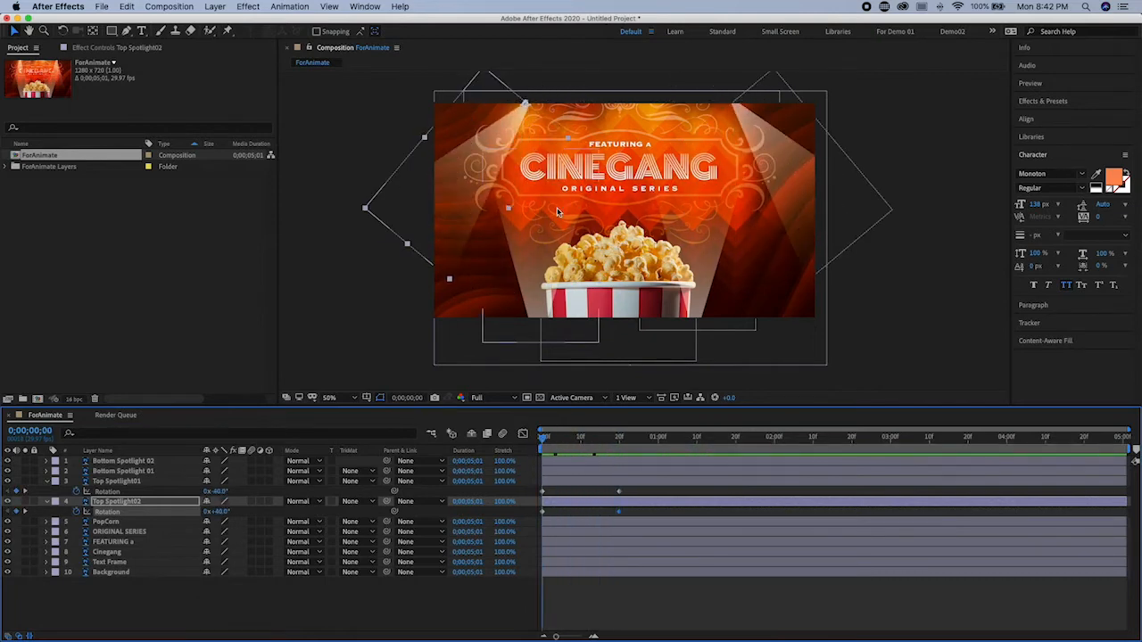
pyautogui.moveTo(548, 444)
pyautogui.mouseDown()
pyautogui.moveTo(959, 472)
pyautogui.moveTo(1026, 504)
pyautogui.moveTo(1128, 489)
pyautogui.moveTo(617, 476)
pyautogui.moveTo(650, 480)
pyautogui.mouseUp()
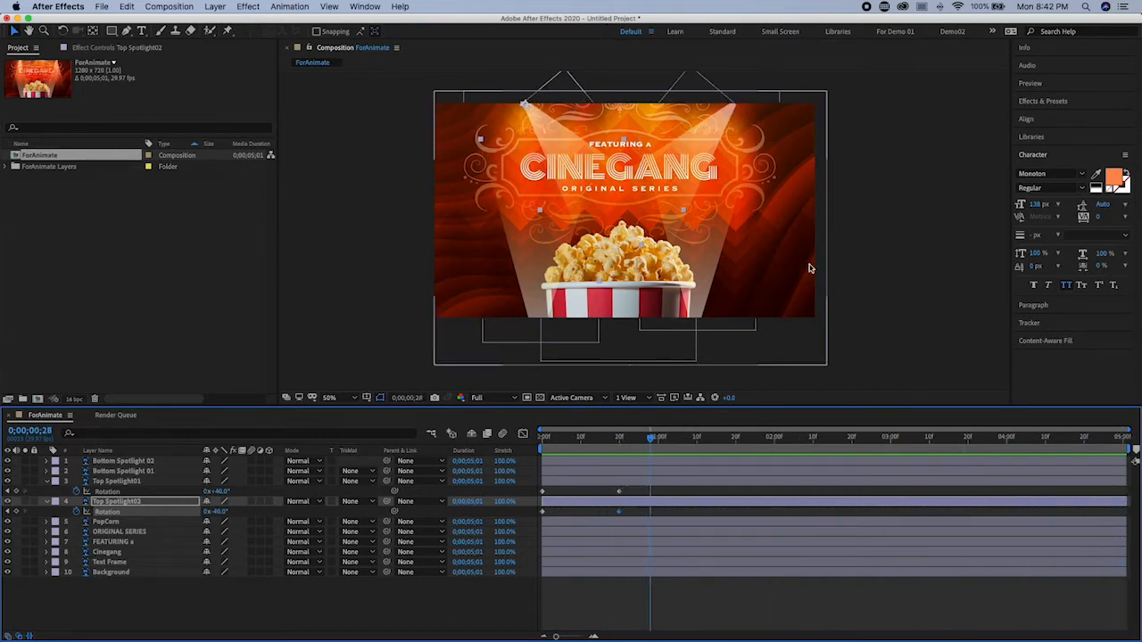
# Copy Top Spotlight01's two Rotation keyframes, paste them at 0;00;01;10 and shift the pasted pair slightly earlier.
pyautogui.press('j')
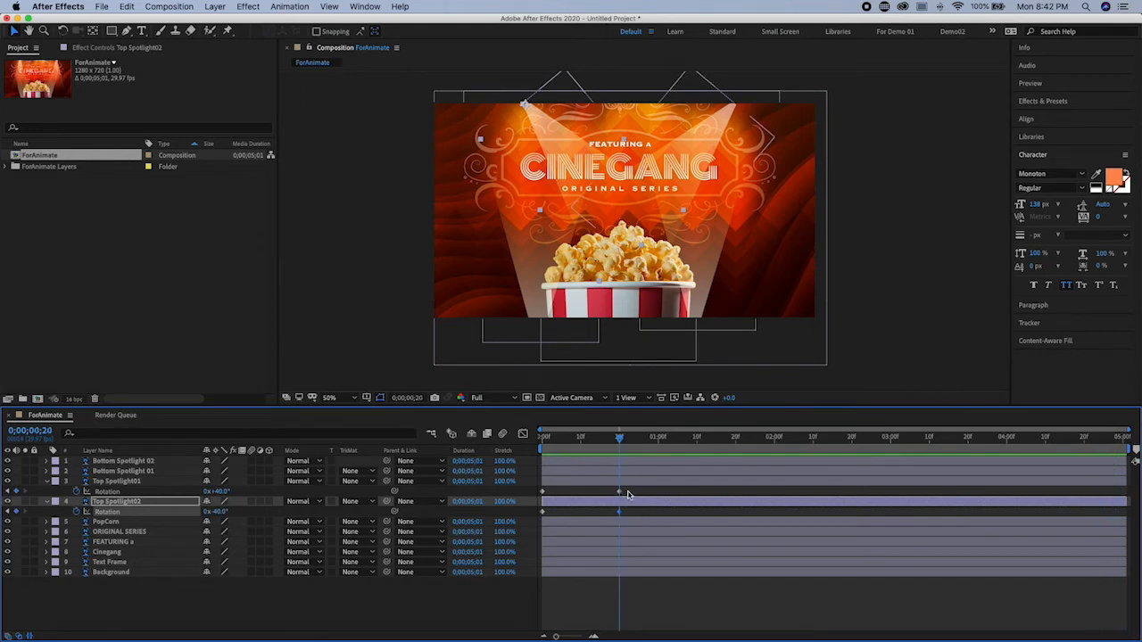
pyautogui.click(621, 493)
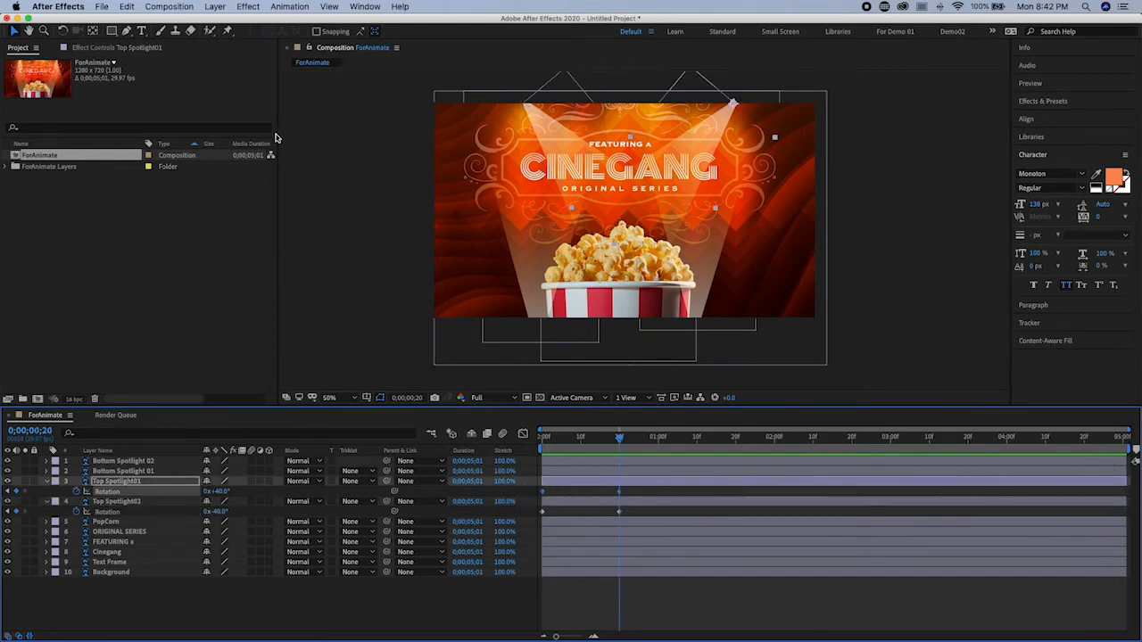
pyautogui.click(126, 8)
pyautogui.click(169, 80)
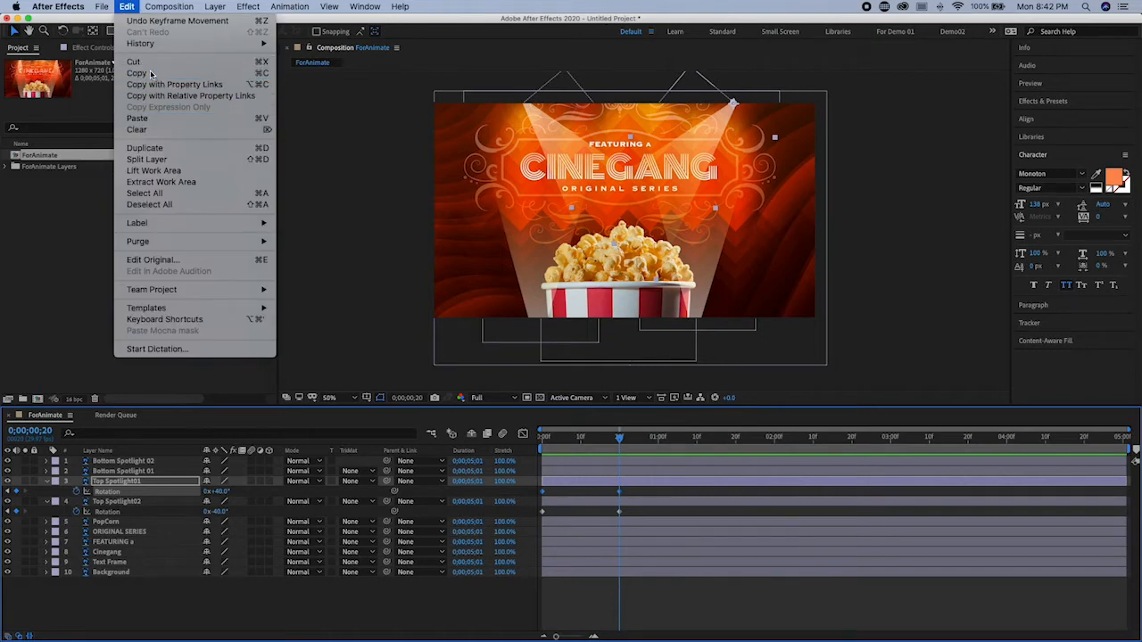
pyautogui.moveTo(624, 446); pyautogui.dragTo(695, 446)
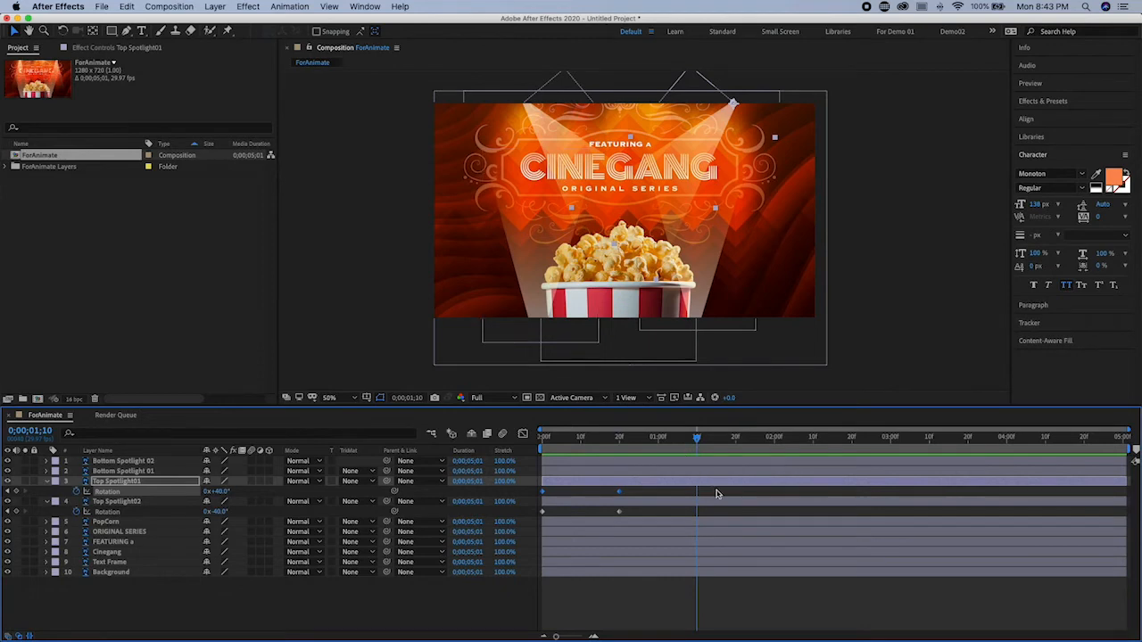
pyautogui.click(127, 7)
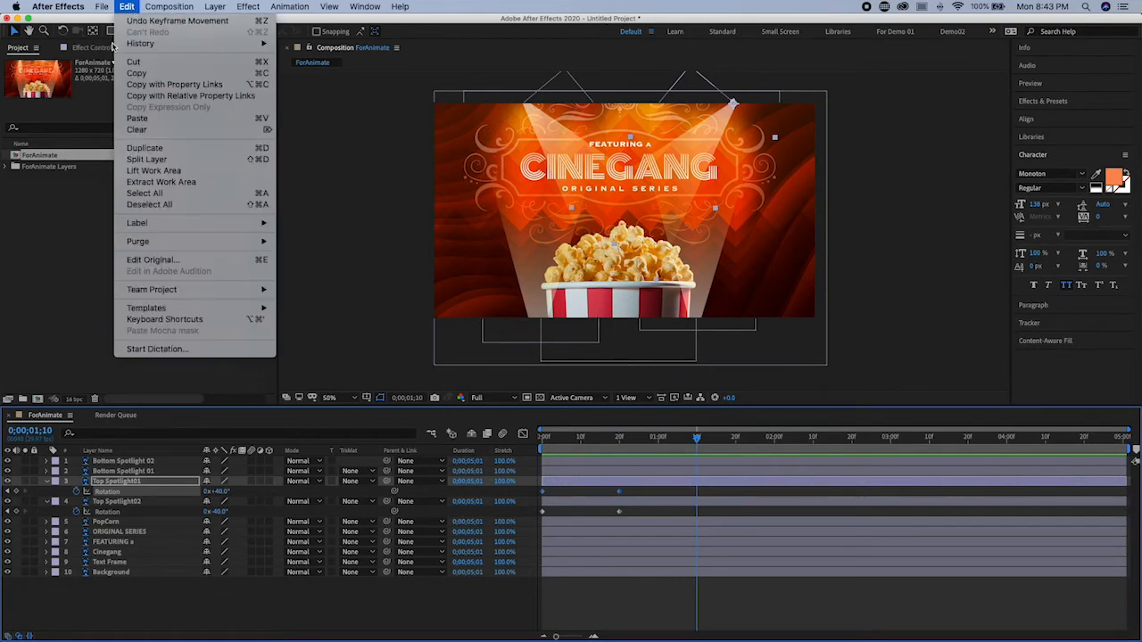
pyautogui.click(133, 121)
pyautogui.moveTo(692, 493); pyautogui.dragTo(688, 493)
# Copy Top Spotlight01's first two Rotation keyframes again and paste them at 0;00;02;16.
pyautogui.click(619, 491)
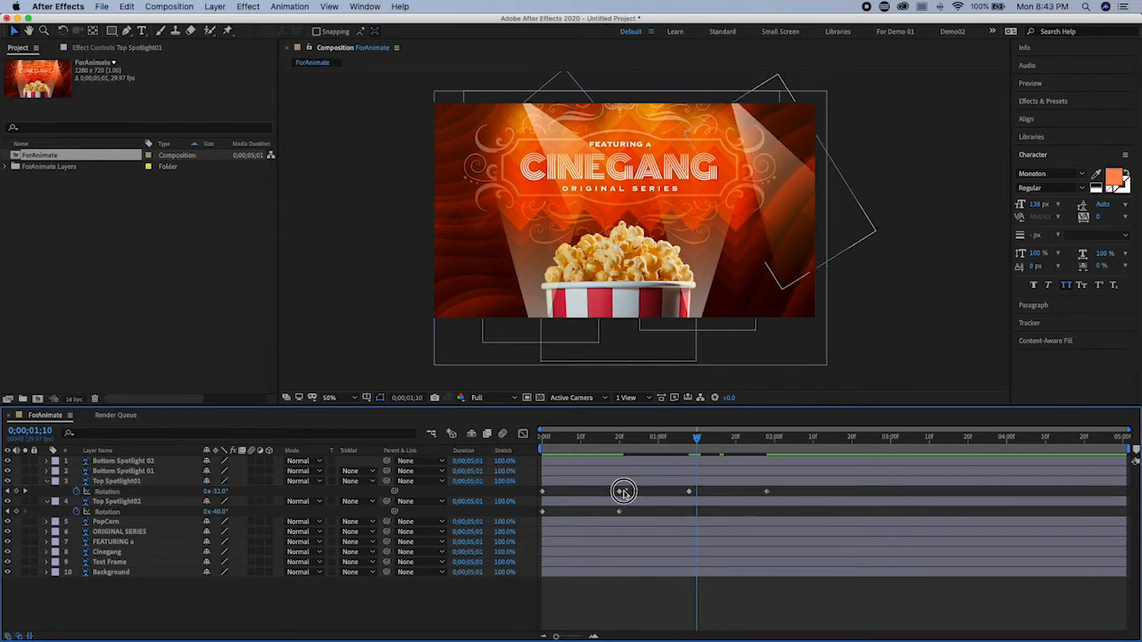
pyautogui.click(131, 7)
pyautogui.click(143, 71)
pyautogui.click(837, 449)
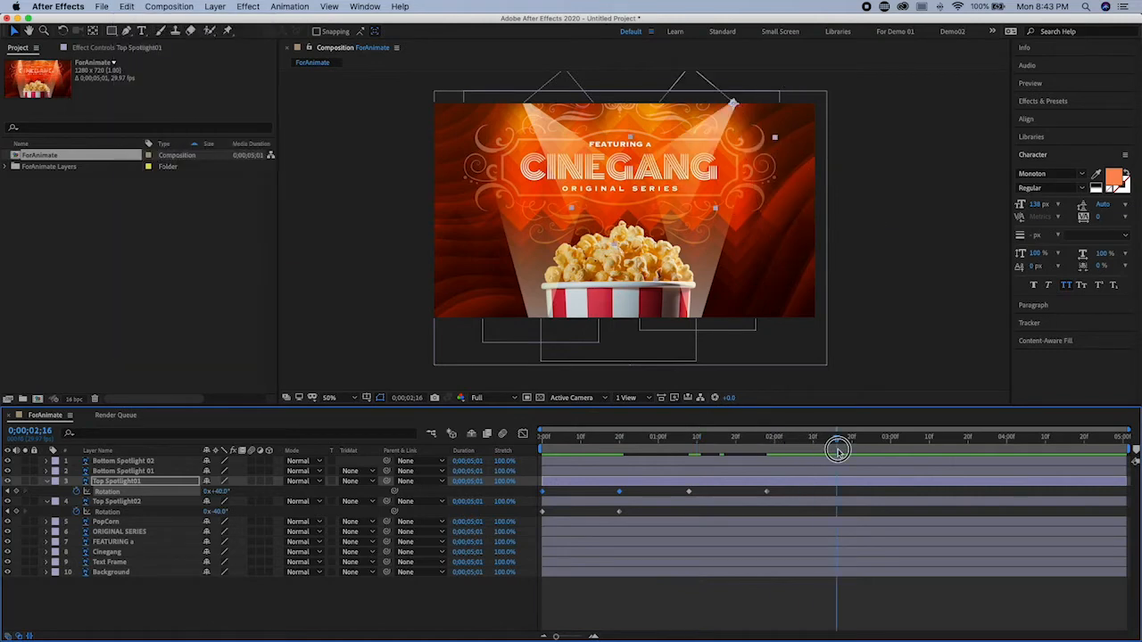
pyautogui.click(127, 7)
pyautogui.click(143, 117)
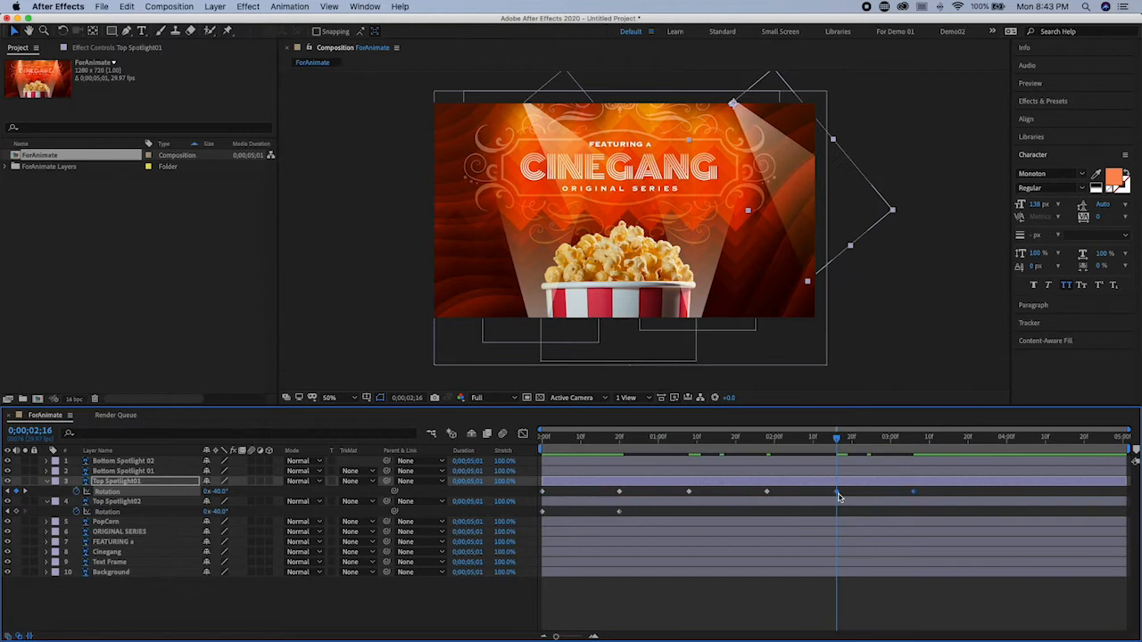
# Copy Top Spotlight01's first two Rotation keyframes, paste them at 0;00;03;20 and shift the pasted pair slightly later.
pyautogui.moveTo(843, 441); pyautogui.dragTo(958, 454)
pyautogui.moveTo(640, 502); pyautogui.dragTo(510, 494)
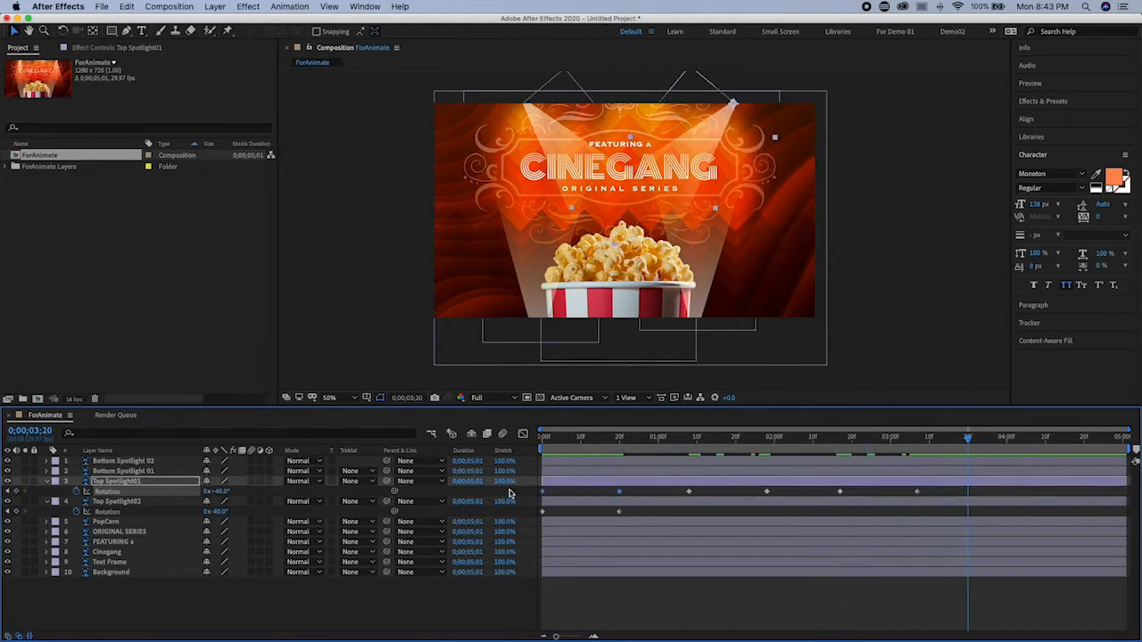
pyautogui.click(127, 8)
pyautogui.click(148, 74)
pyautogui.click(125, 8)
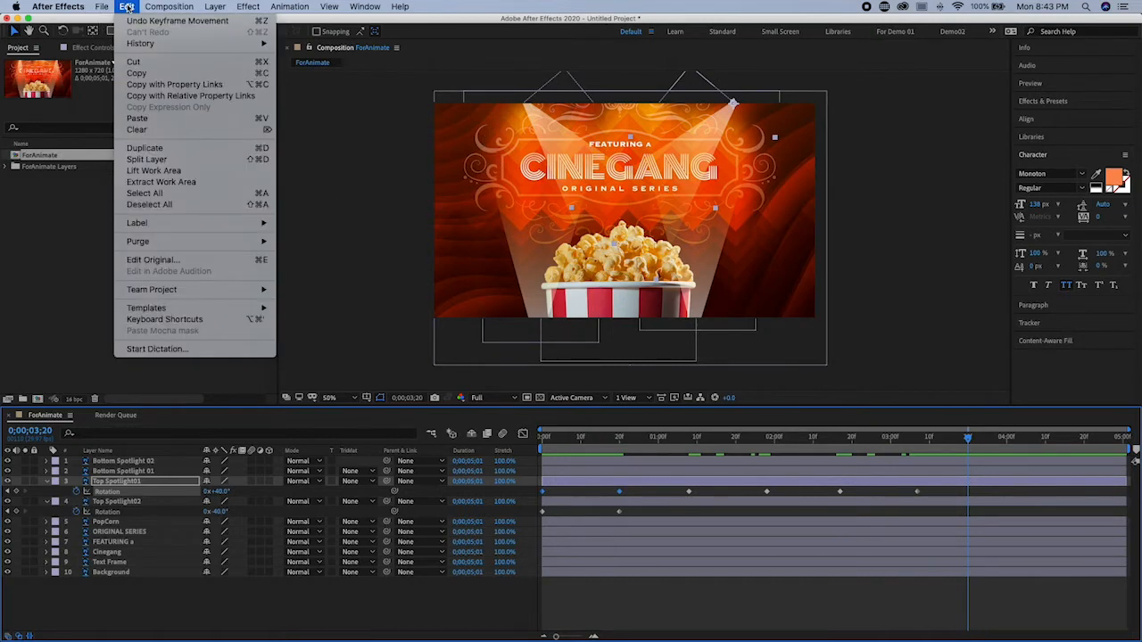
pyautogui.click(168, 120)
pyautogui.moveTo(969, 494); pyautogui.dragTo(992, 495)
# Paste a copy of Top Spotlight01's first Rotation keyframe at 0;00;05;00 and shift its fourth and eighth keyframes slightly earlier.
pyautogui.moveTo(976, 441); pyautogui.dragTo(530, 464)
pyautogui.click(542, 491)
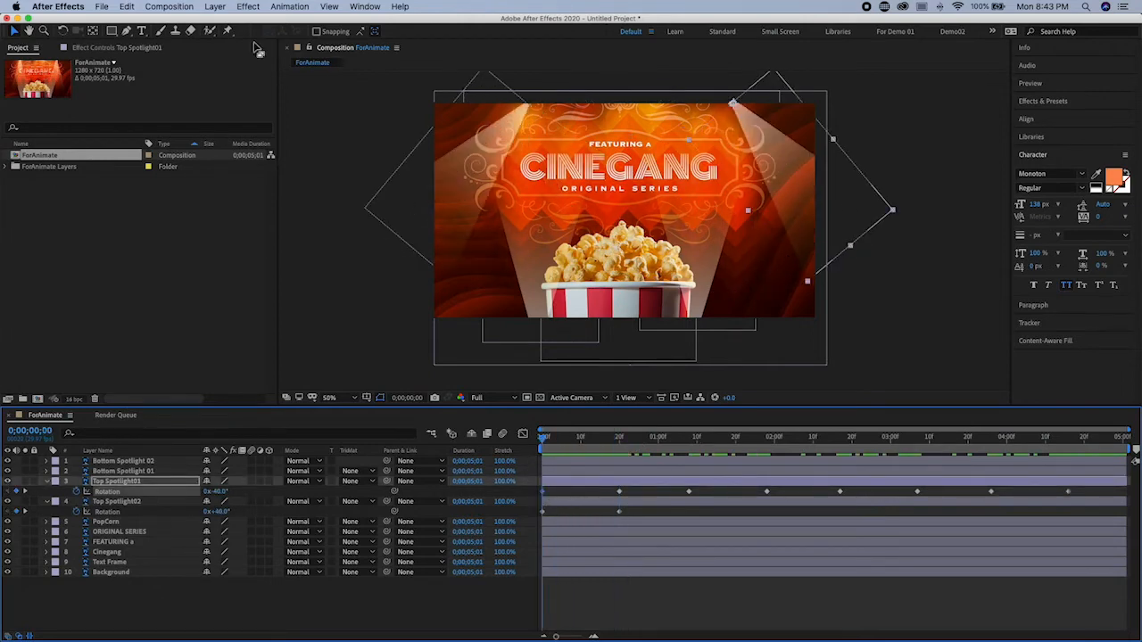
pyautogui.click(126, 9)
pyautogui.click(141, 73)
pyautogui.press('End')
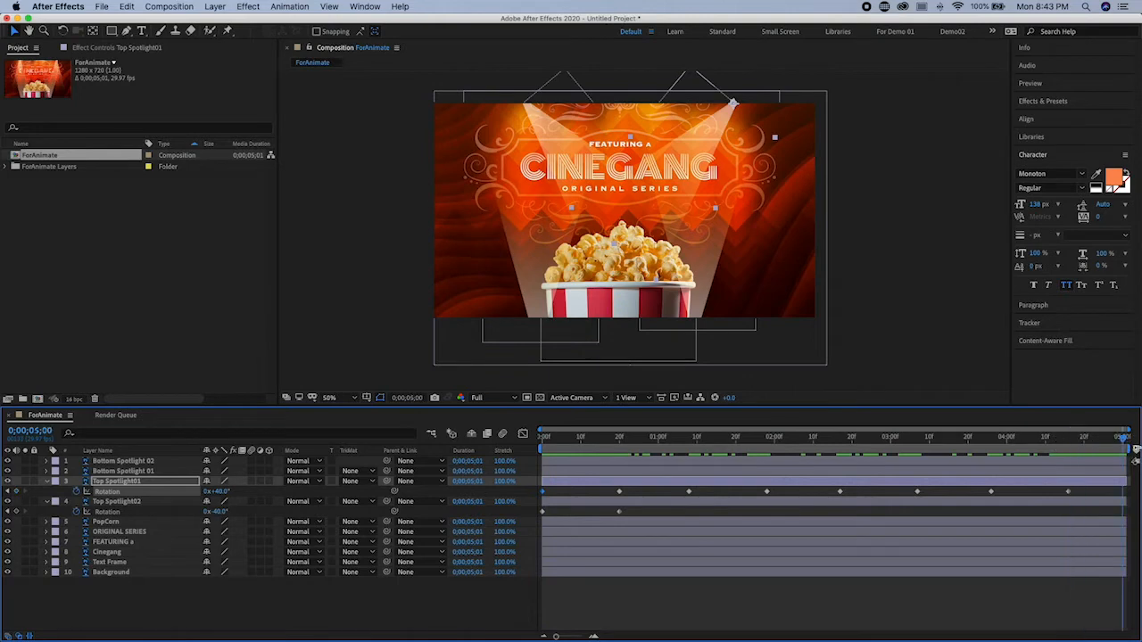
pyautogui.click(126, 7)
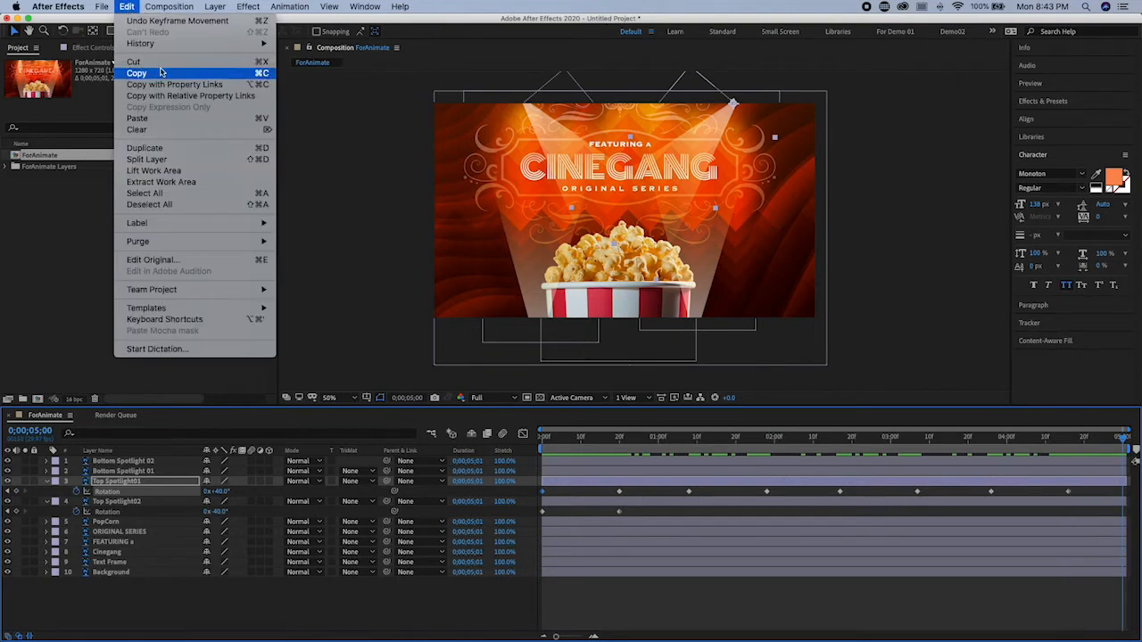
pyautogui.click(174, 119)
pyautogui.moveTo(766, 492); pyautogui.dragTo(758, 492)
# Paste copies of Top Spotlight02's two Rotation keyframes at 0;00;01;08 and align the second pasted one with Top Spotlight01's fourth keyframe.
pyautogui.moveTo(577, 436); pyautogui.dragTo(543, 437)
pyautogui.click(587, 508)
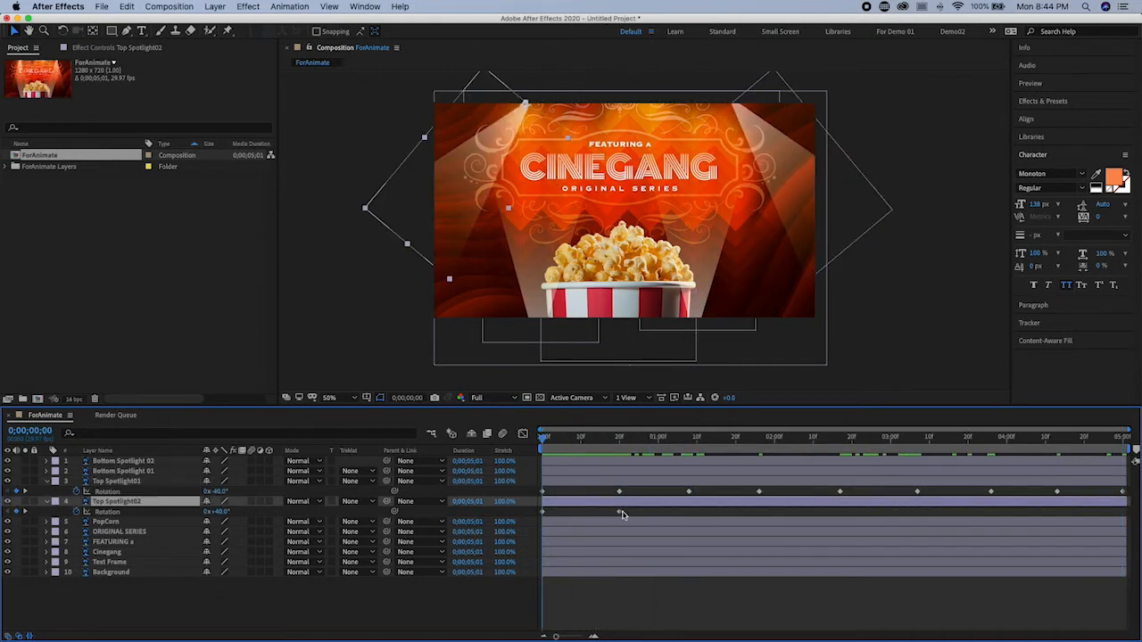
pyautogui.moveTo(678, 441); pyautogui.dragTo(687, 446)
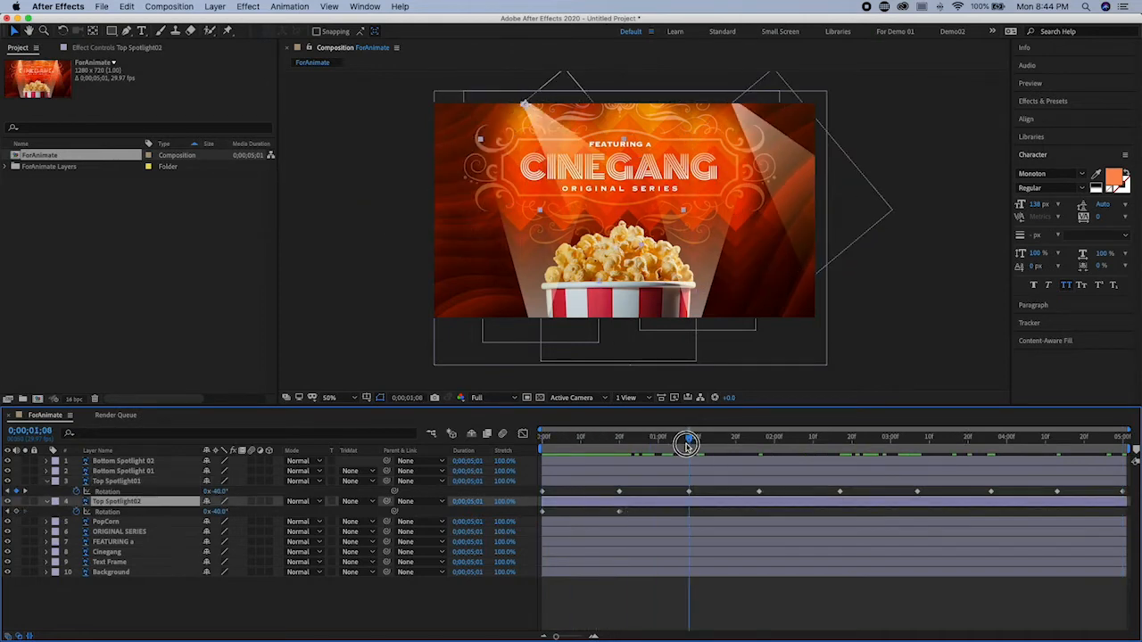
pyautogui.click(690, 493)
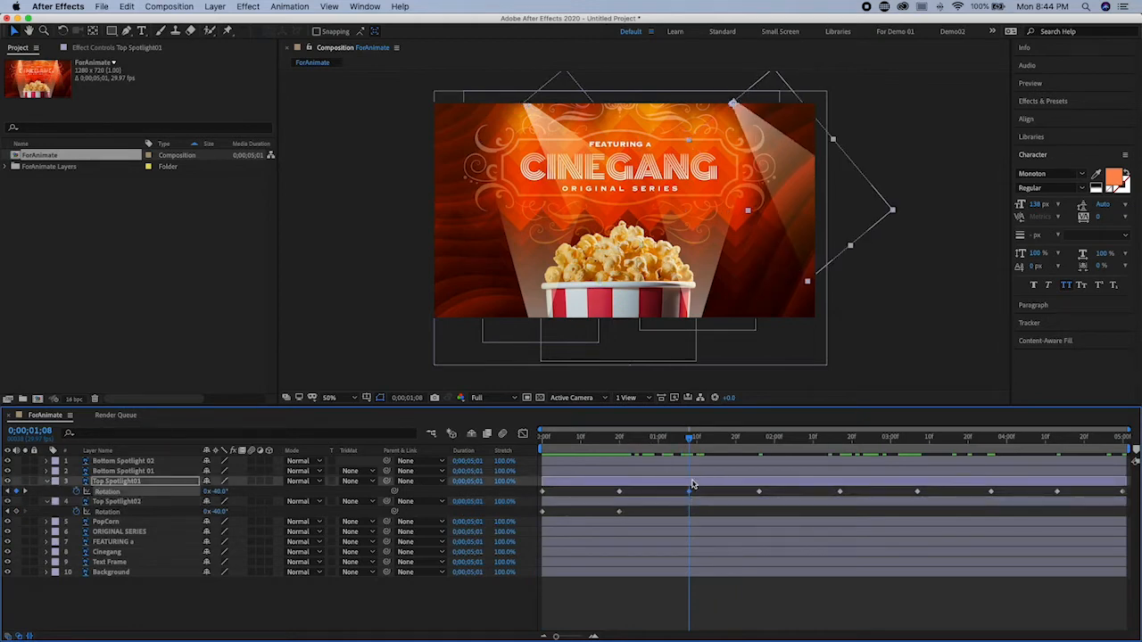
pyautogui.moveTo(694, 442)
pyautogui.mouseDown()
pyautogui.moveTo(757, 439)
pyautogui.moveTo(689, 439)
pyautogui.mouseUp()
pyautogui.click(618, 512)
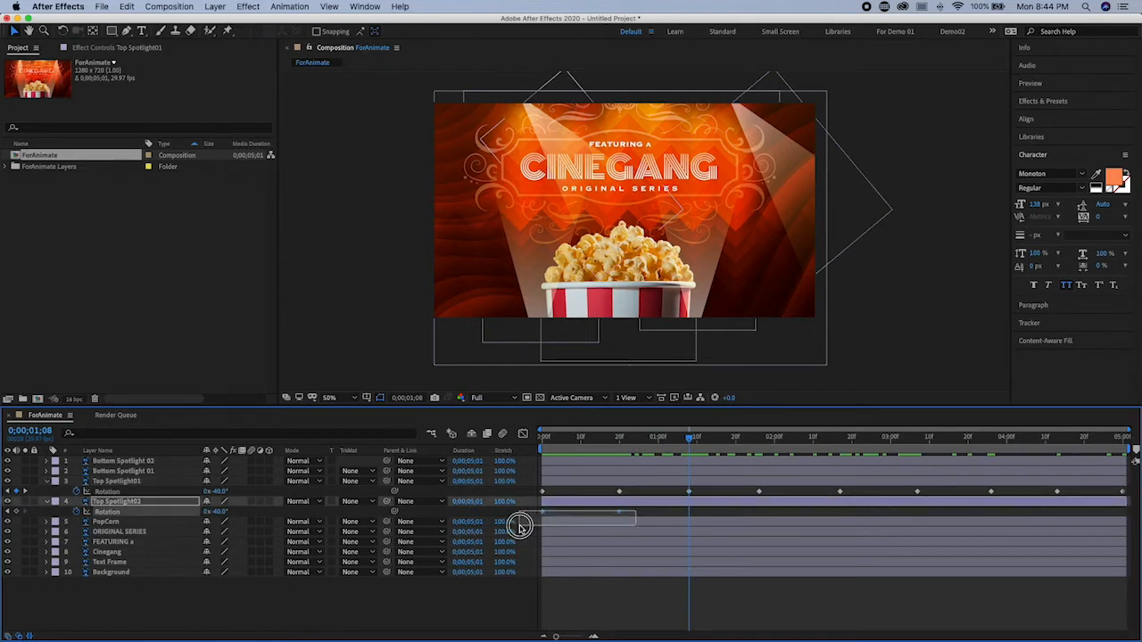
pyautogui.click(127, 6)
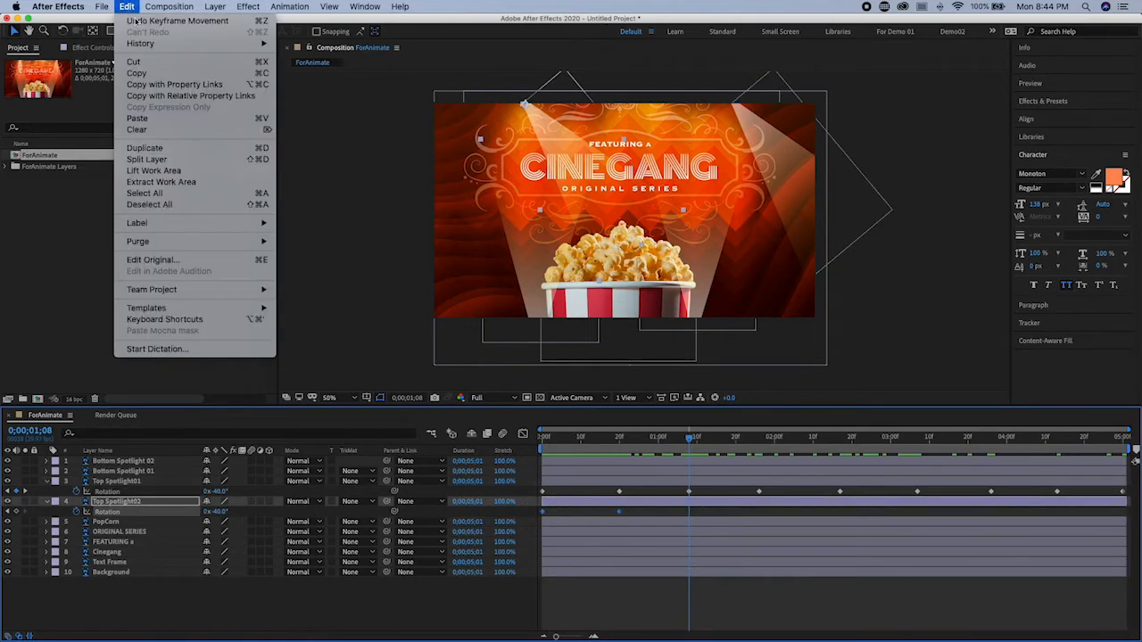
pyautogui.click(156, 73)
pyautogui.click(127, 6)
pyautogui.click(158, 115)
pyautogui.moveTo(766, 513); pyautogui.dragTo(759, 514)
# Copy Top Spotlight02's first two Rotation keyframes and paste them at 0;00;02;17.
pyautogui.moveTo(718, 444); pyautogui.dragTo(837, 470)
pyautogui.moveTo(632, 514); pyautogui.dragTo(543, 525)
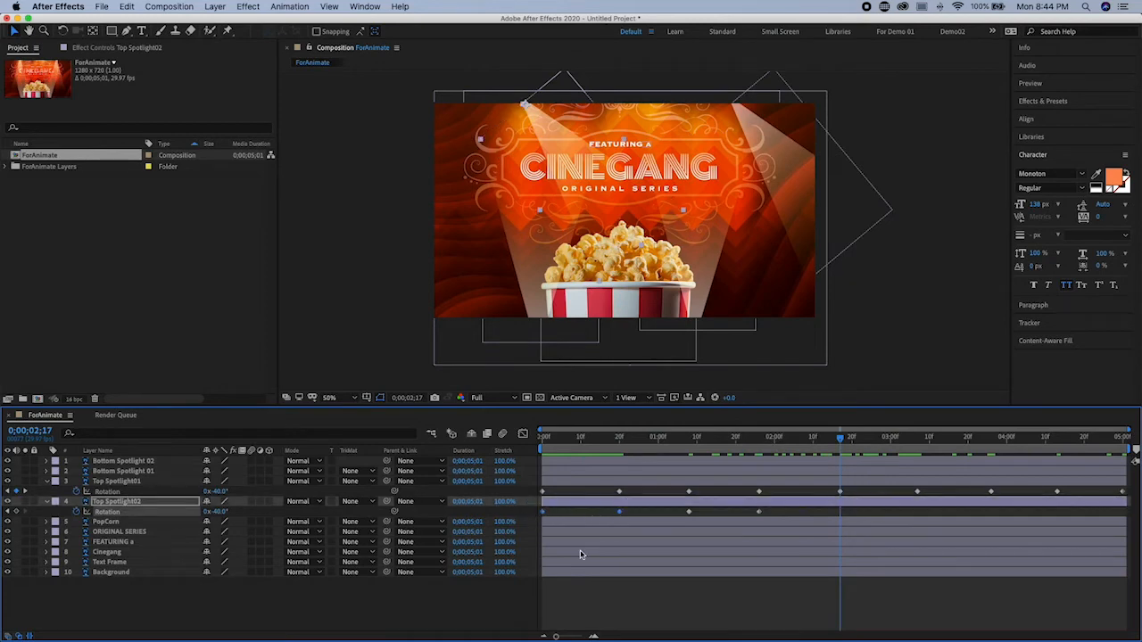
pyautogui.click(127, 6)
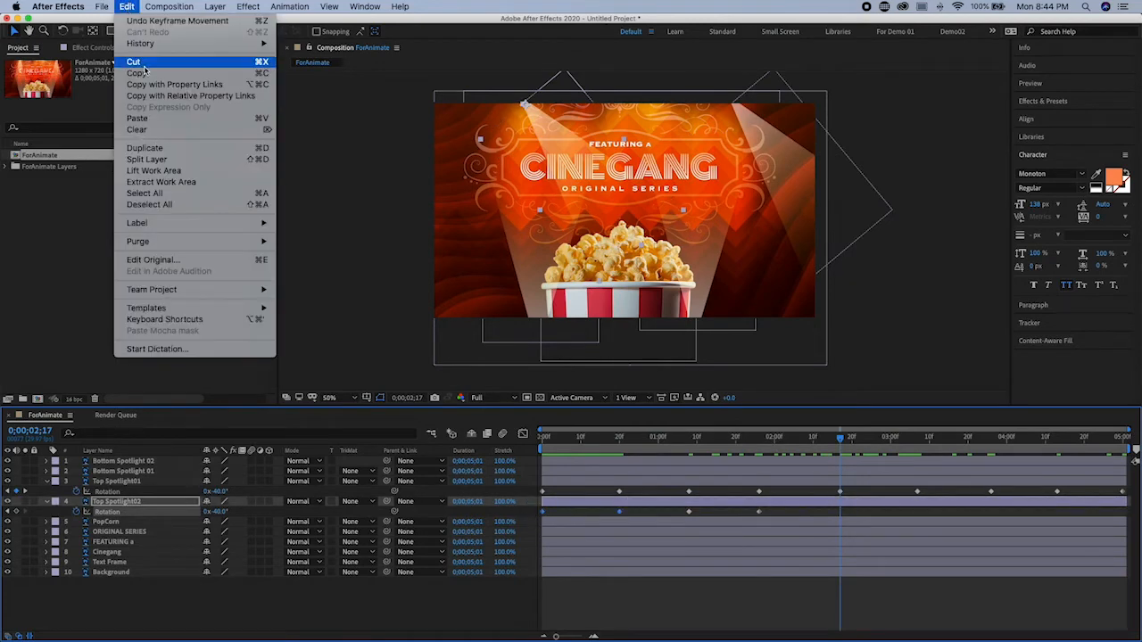
pyautogui.click(131, 7)
pyautogui.click(131, 7)
pyautogui.click(152, 119)
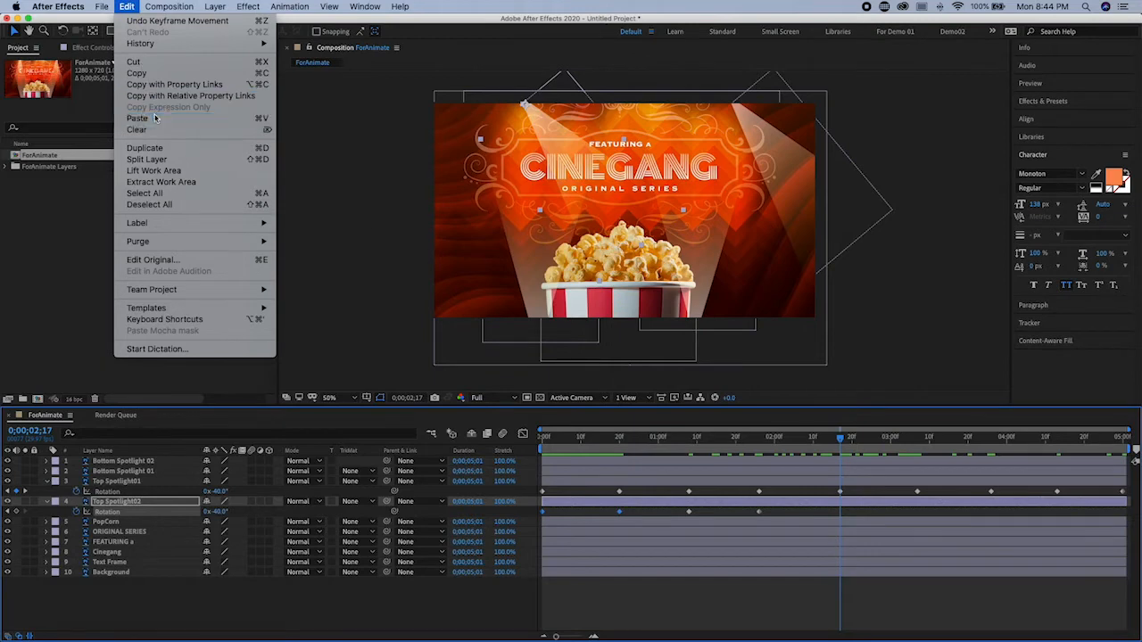
# Paste the Top Spotlight02 Rotation pair again at 0;00;03;26 and align its second keyframe with Top Spotlight01's eighth keyframe.
pyautogui.moveTo(930, 444); pyautogui.dragTo(991, 439)
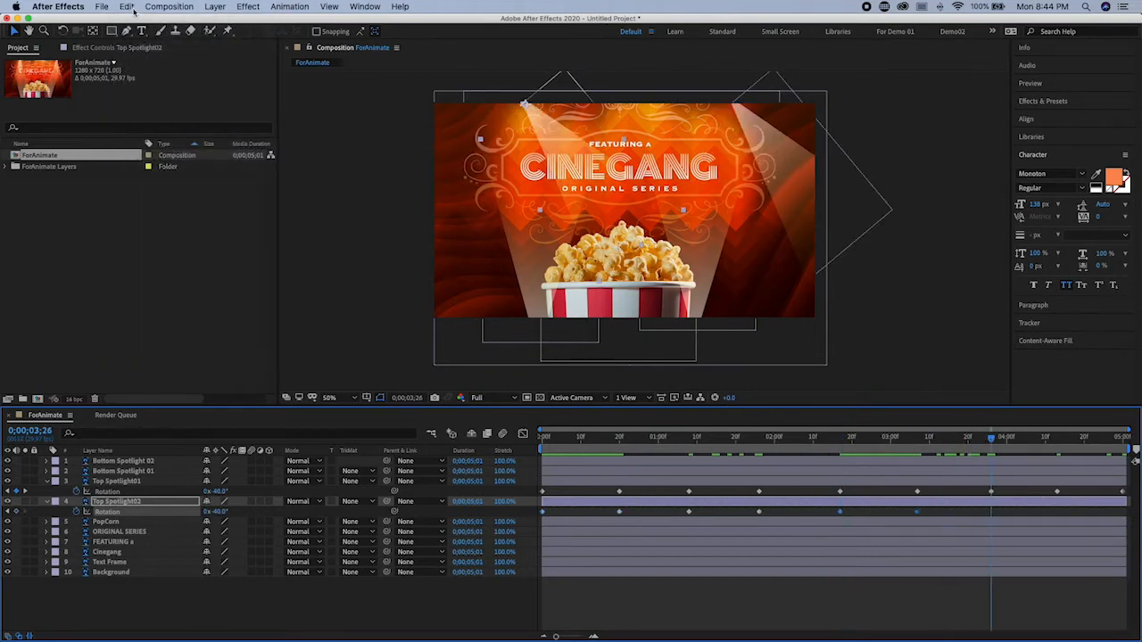
pyautogui.click(127, 6)
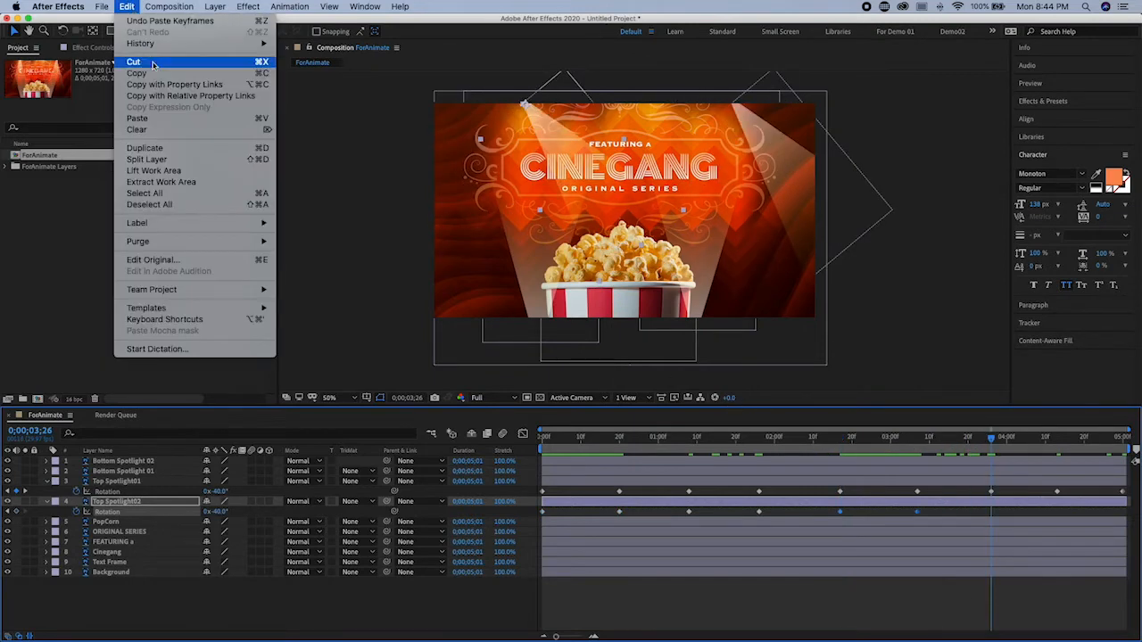
pyautogui.click(159, 119)
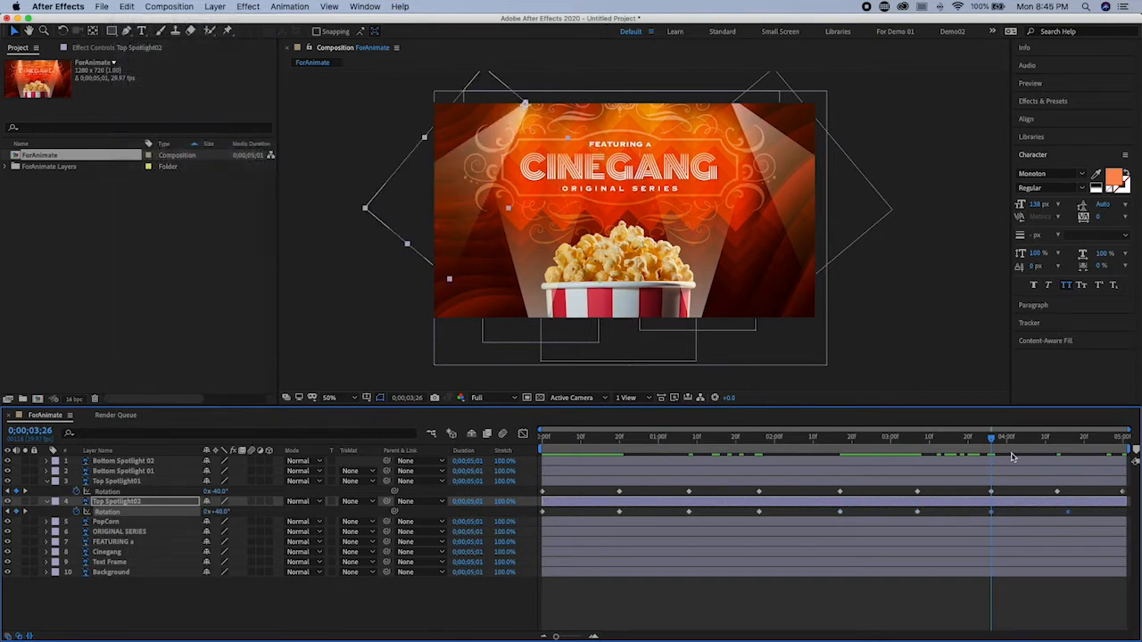
pyautogui.click(1050, 517)
pyautogui.click(1067, 515)
# Copy Top Spotlight02's first Rotation keyframe and paste it at 0;00;05;00.
pyautogui.moveTo(1039, 442); pyautogui.dragTo(620, 487)
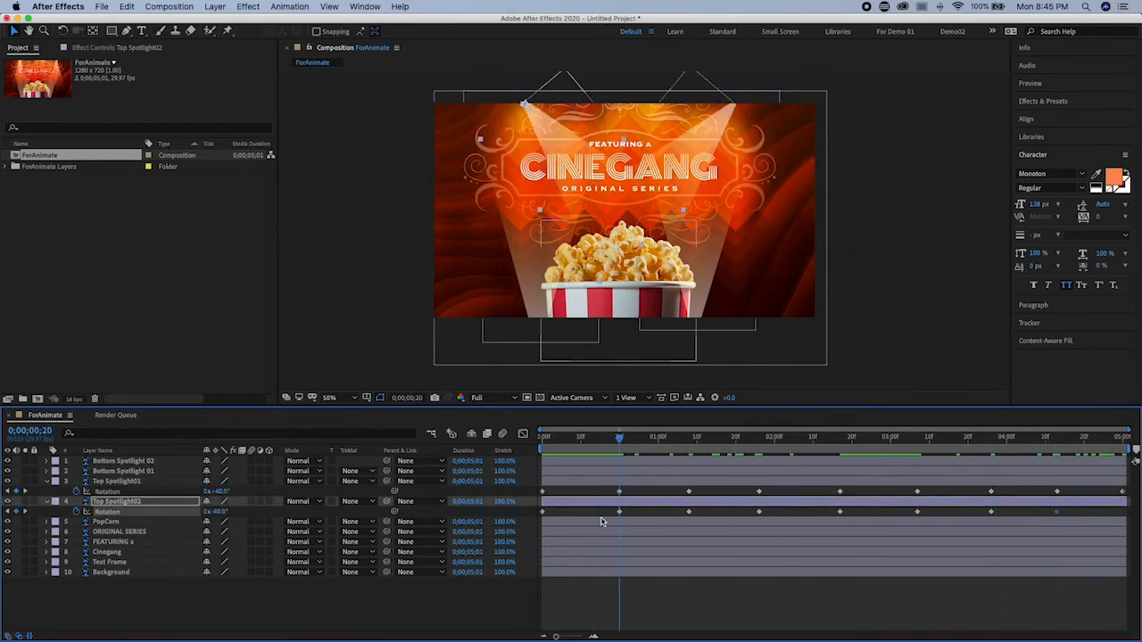
pyautogui.click(128, 7)
pyautogui.click(140, 72)
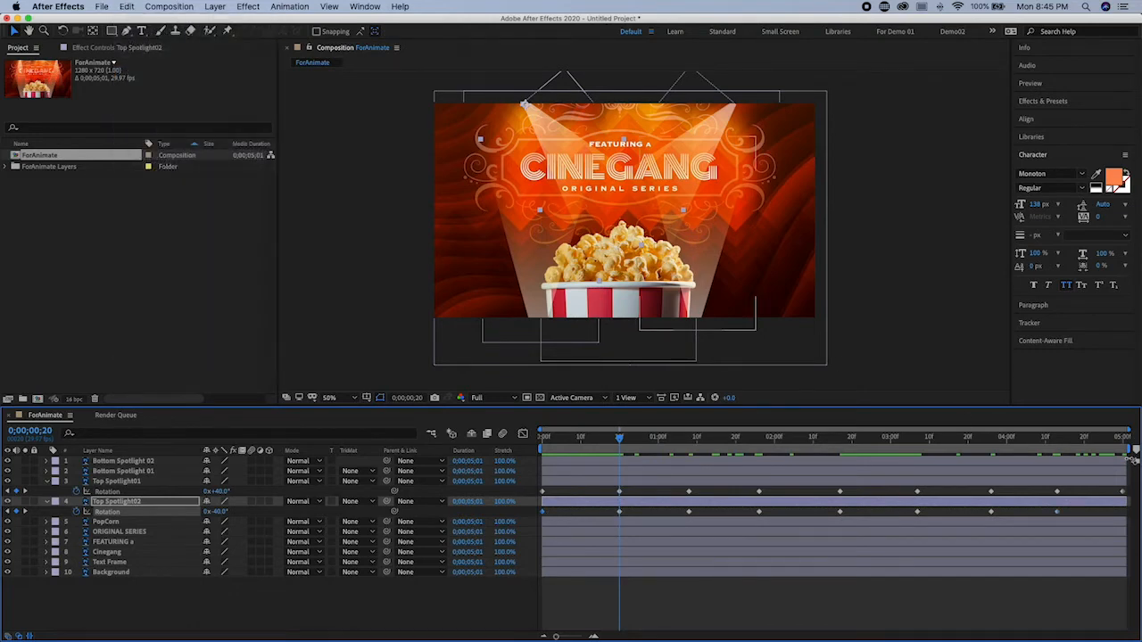
pyautogui.click(1117, 446)
pyautogui.click(128, 8)
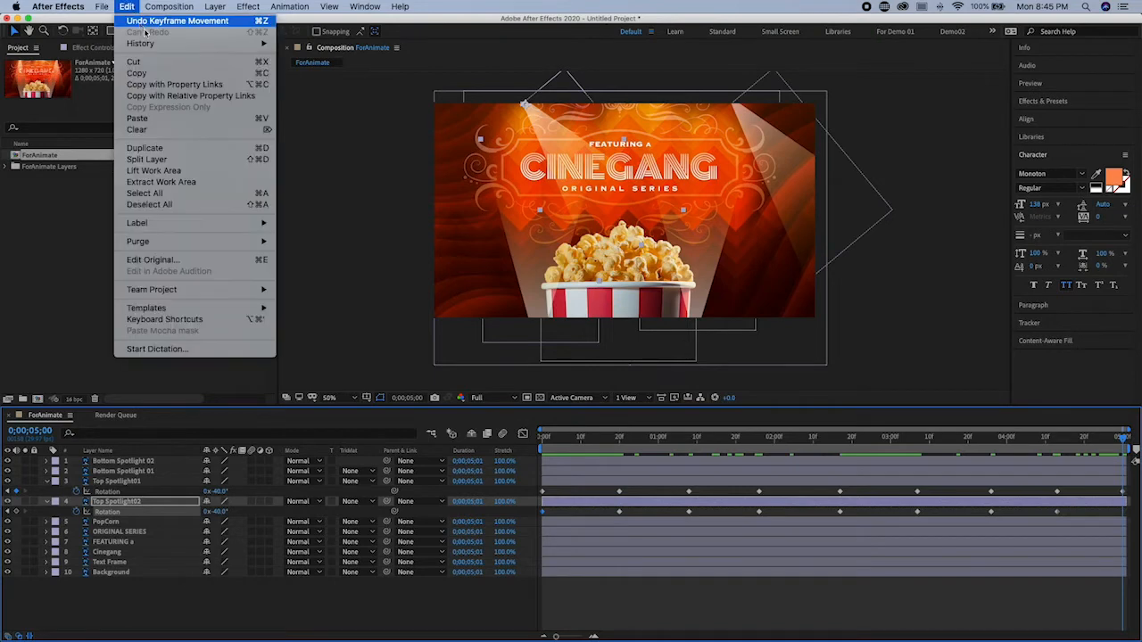
pyautogui.click(137, 118)
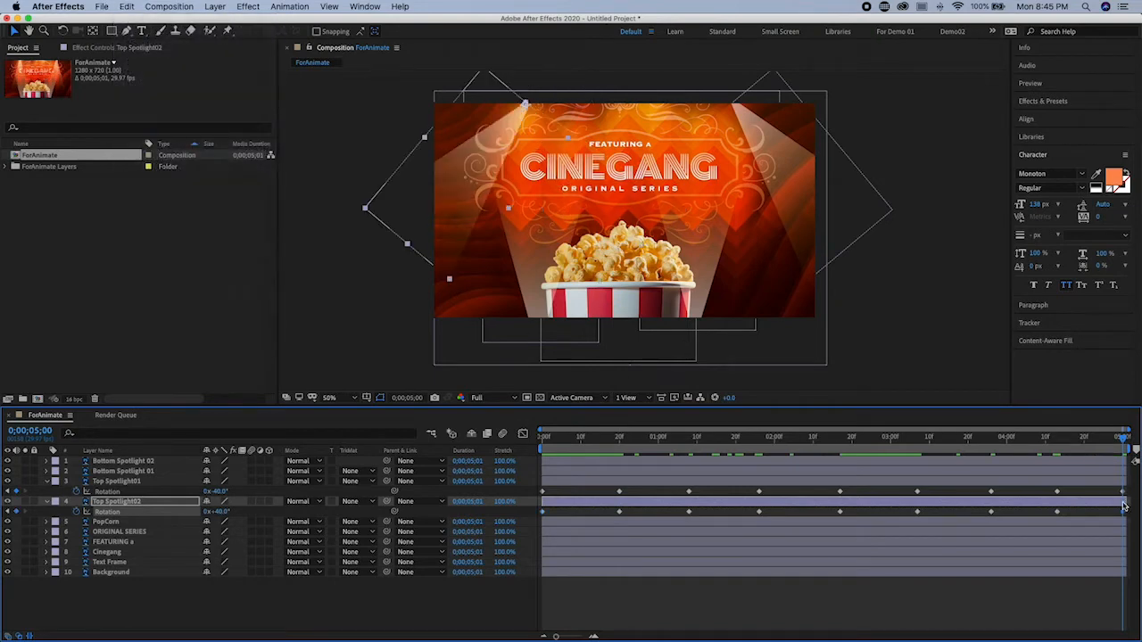
pyautogui.click(1121, 494)
pyautogui.moveTo(1110, 448); pyautogui.dragTo(1115, 507)
pyautogui.click(587, 498)
pyautogui.click(589, 483)
pyautogui.click(587, 498)
pyautogui.click(589, 484)
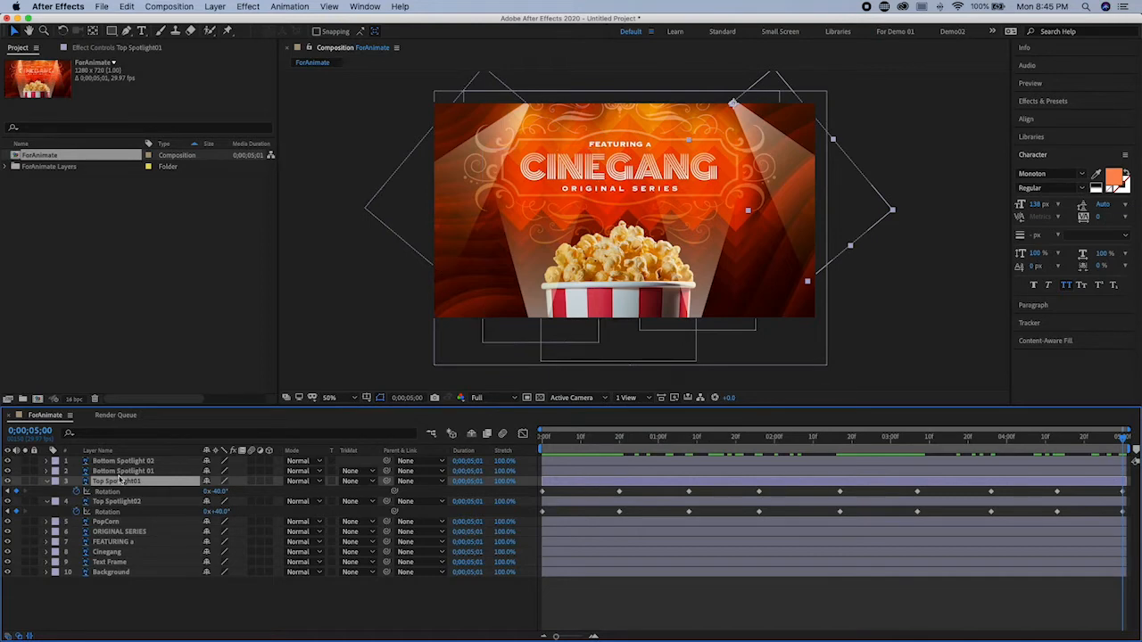
# Reveal the Rotation property of Bottom Spotlight 01 and Bottom Spotlight 02 and return to 0;00;00;00.
pyautogui.click(123, 471)
pyautogui.click(129, 462)
pyautogui.click(132, 471)
pyautogui.click(136, 462)
pyautogui.keyDown('shift'); pyautogui.click(139, 472); pyautogui.keyUp('shift')
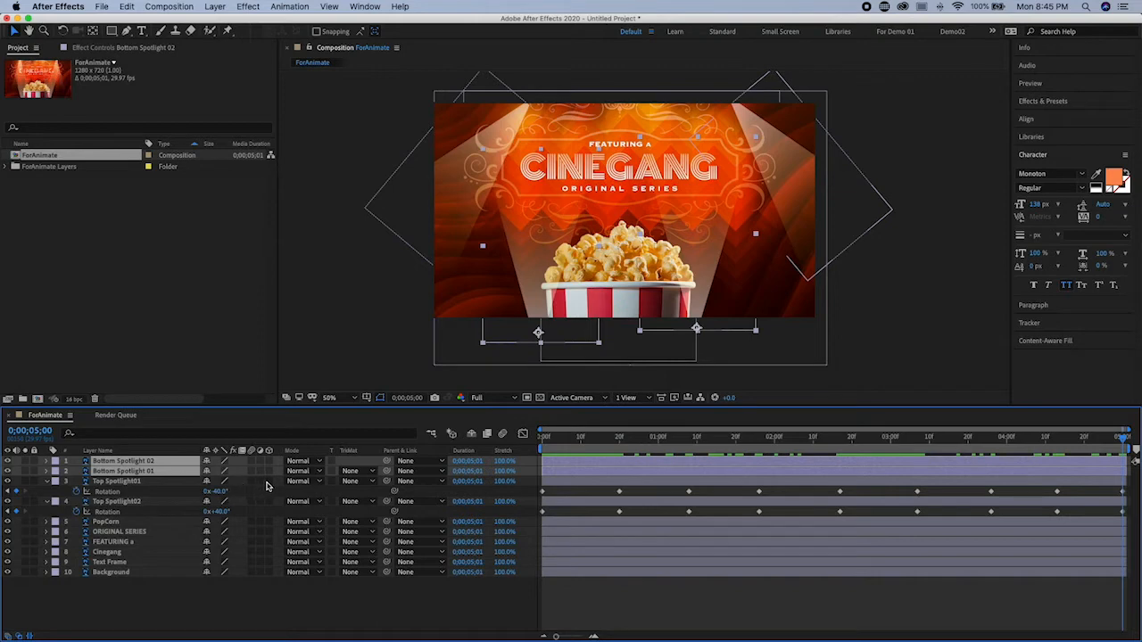
pyautogui.press('r')
pyautogui.moveTo(591, 443); pyautogui.dragTo(525, 445)
pyautogui.click(51, 474)
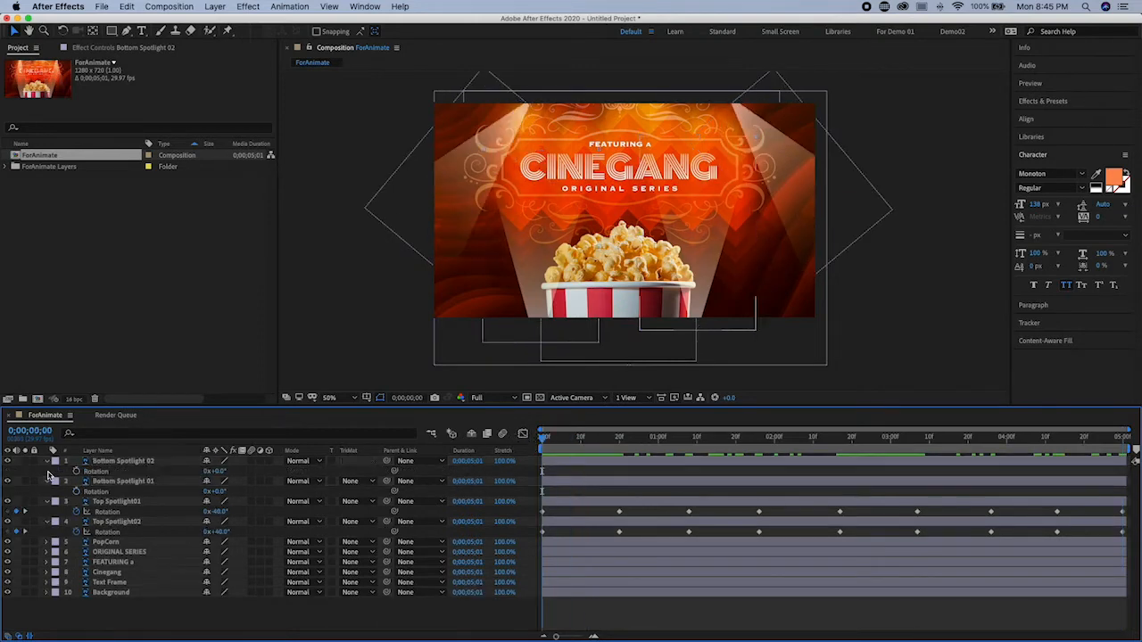
pyautogui.click(97, 472)
pyautogui.click(101, 492)
pyautogui.click(101, 472)
pyautogui.click(101, 482)
# Copy all of Top Spotlight01's Rotation keyframes.
pyautogui.moveTo(538, 512); pyautogui.dragTo(1043, 523)
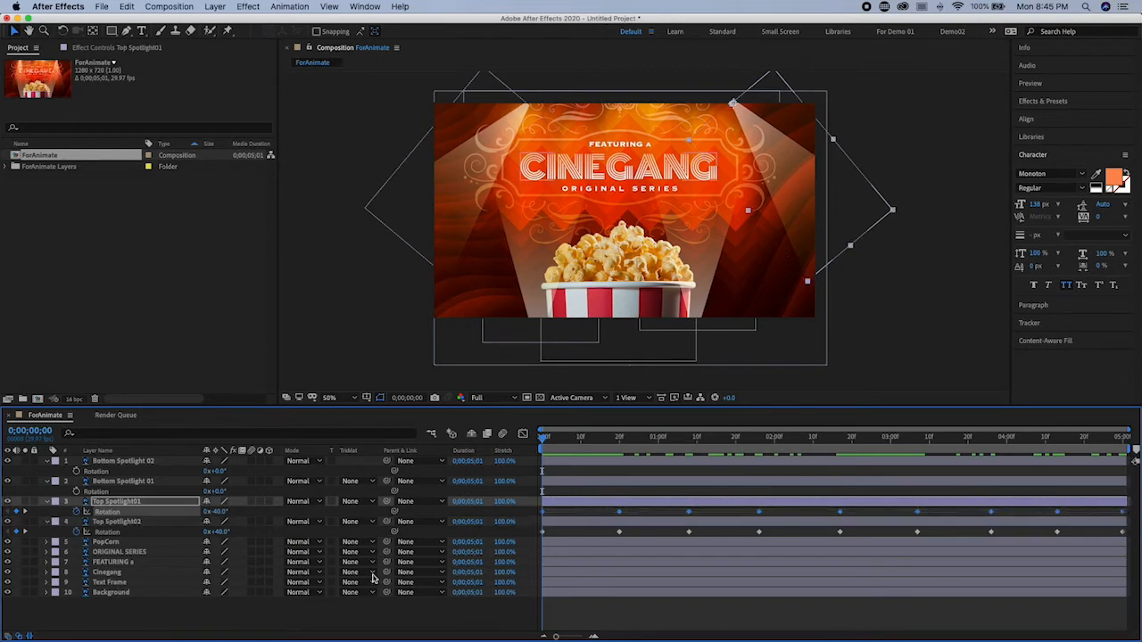
pyautogui.click(129, 6)
pyautogui.click(142, 73)
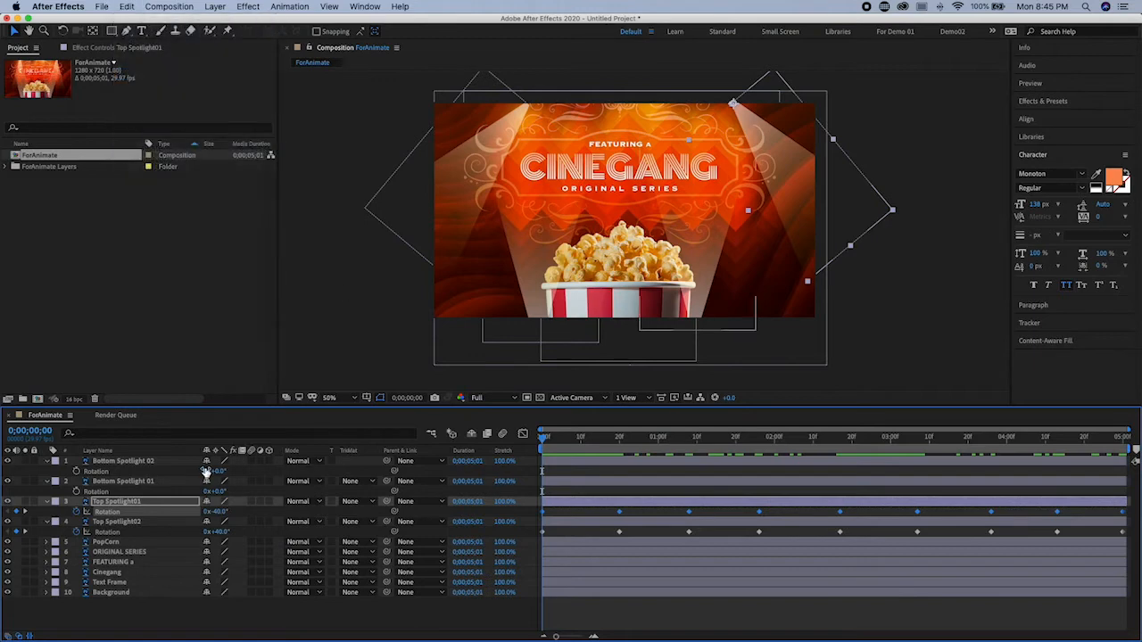
# Paste the copied keyframes onto Bottom Spotlight 02's Rotation at 0;00;00;00 and scrub the timeline to check the beam.
pyautogui.click(130, 463)
pyautogui.click(141, 483)
pyautogui.click(139, 463)
pyautogui.click(143, 482)
pyautogui.click(147, 465)
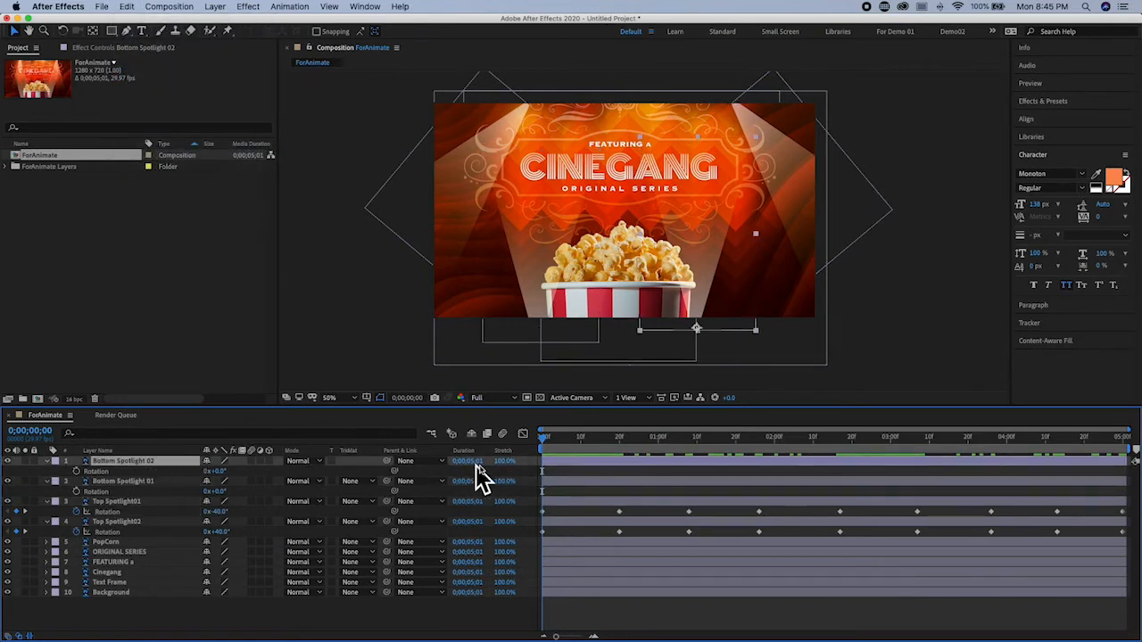
pyautogui.click(125, 6)
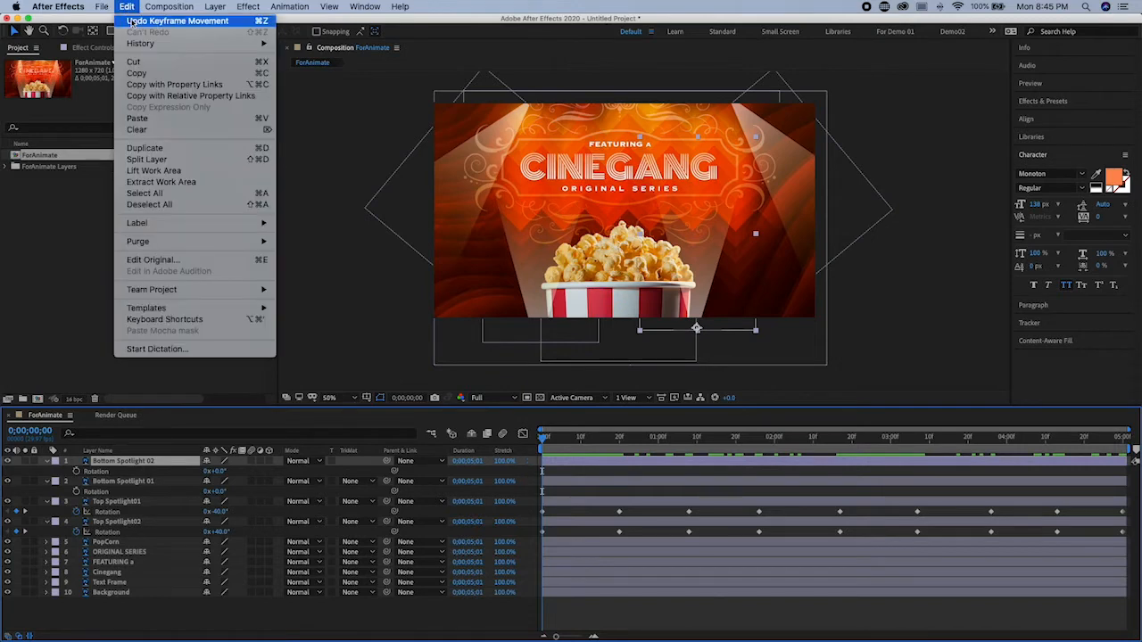
pyautogui.click(103, 477)
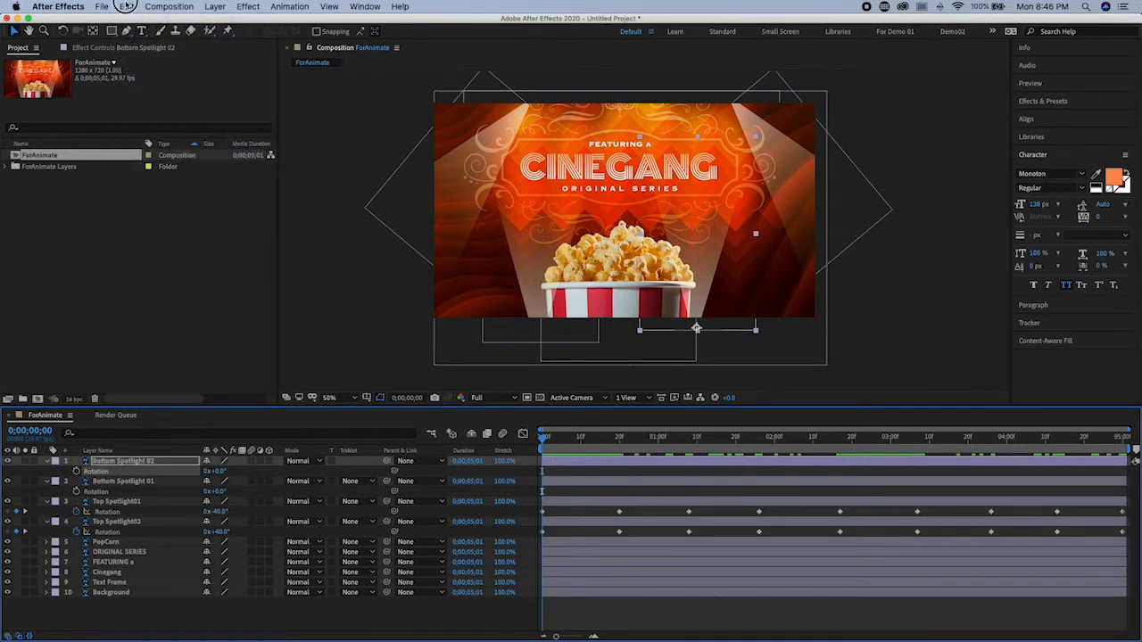
pyautogui.click(125, 6)
pyautogui.click(147, 119)
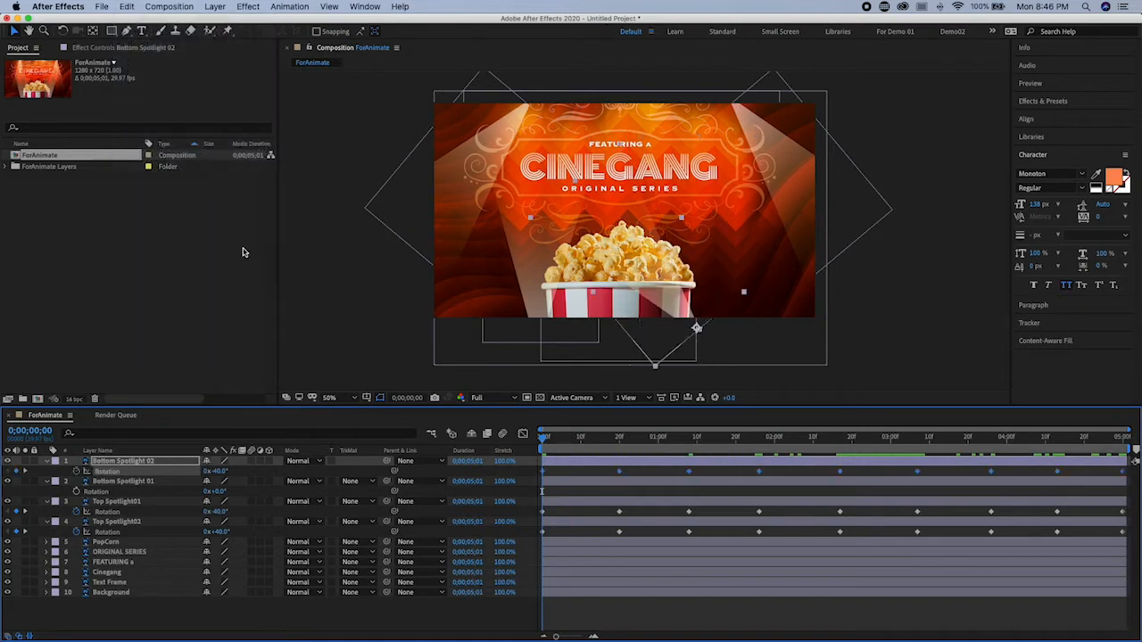
pyautogui.press('space')
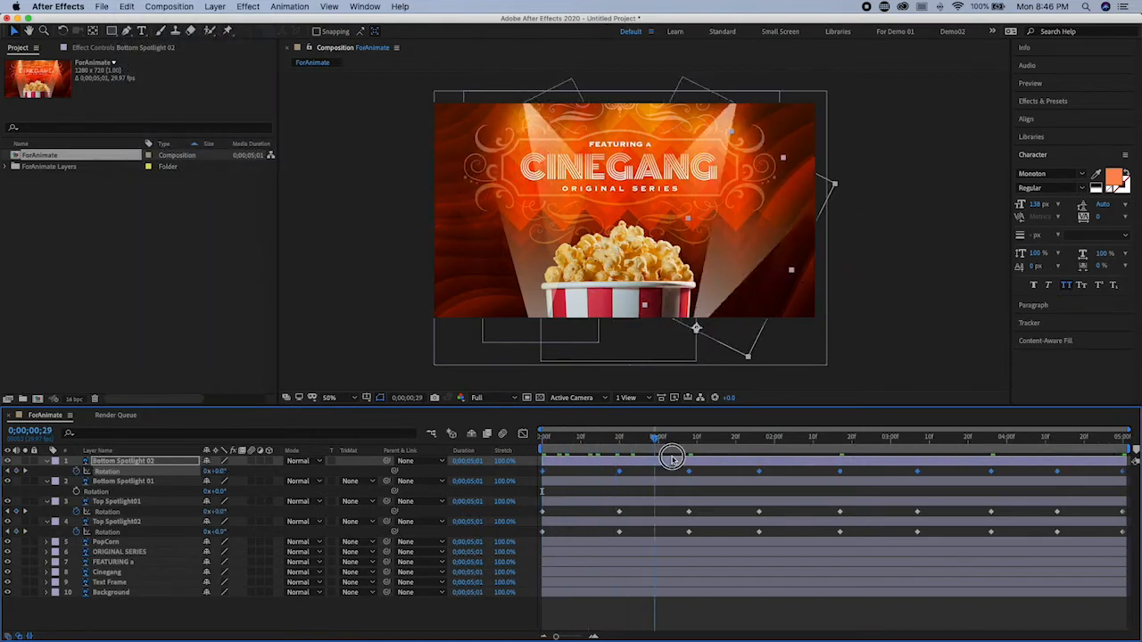
pyautogui.press('space')
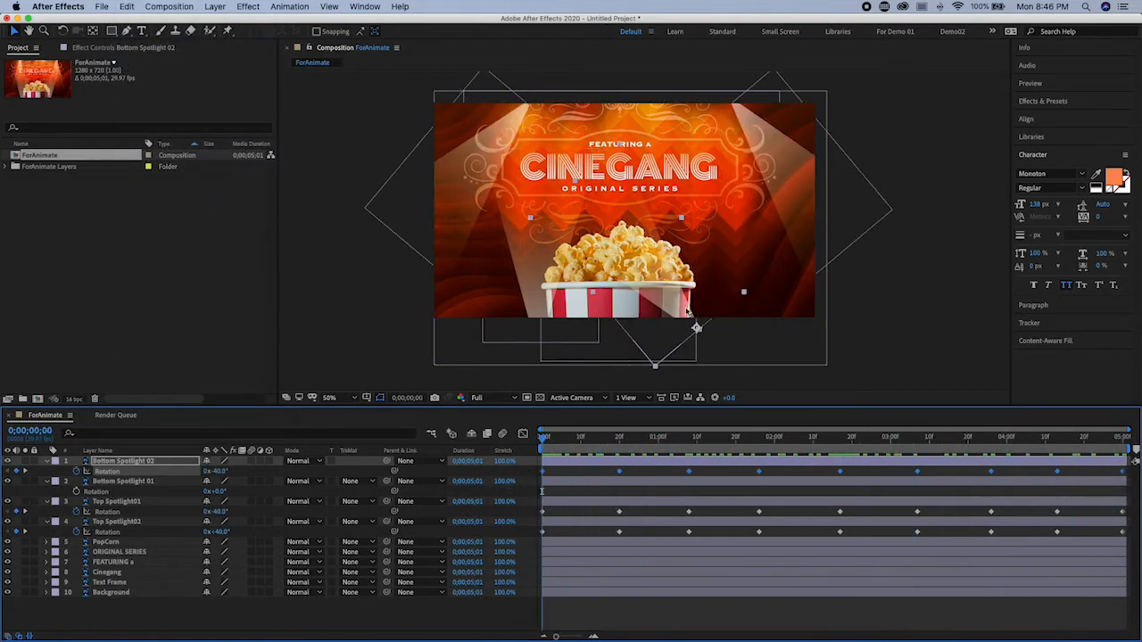
pyautogui.press('space')
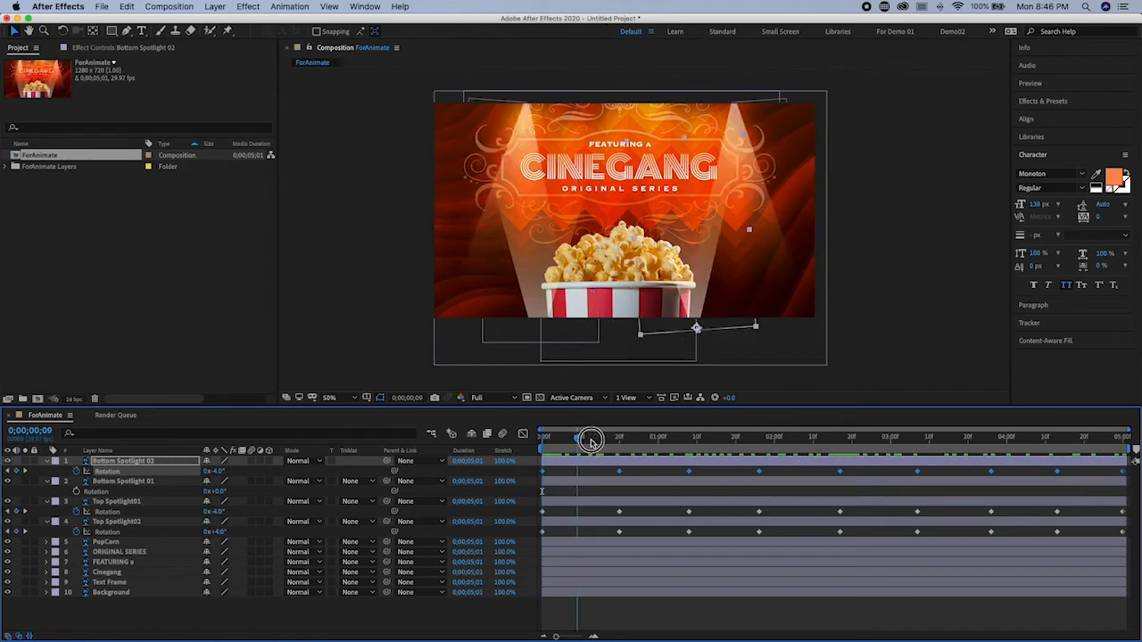
pyautogui.click(443, 473)
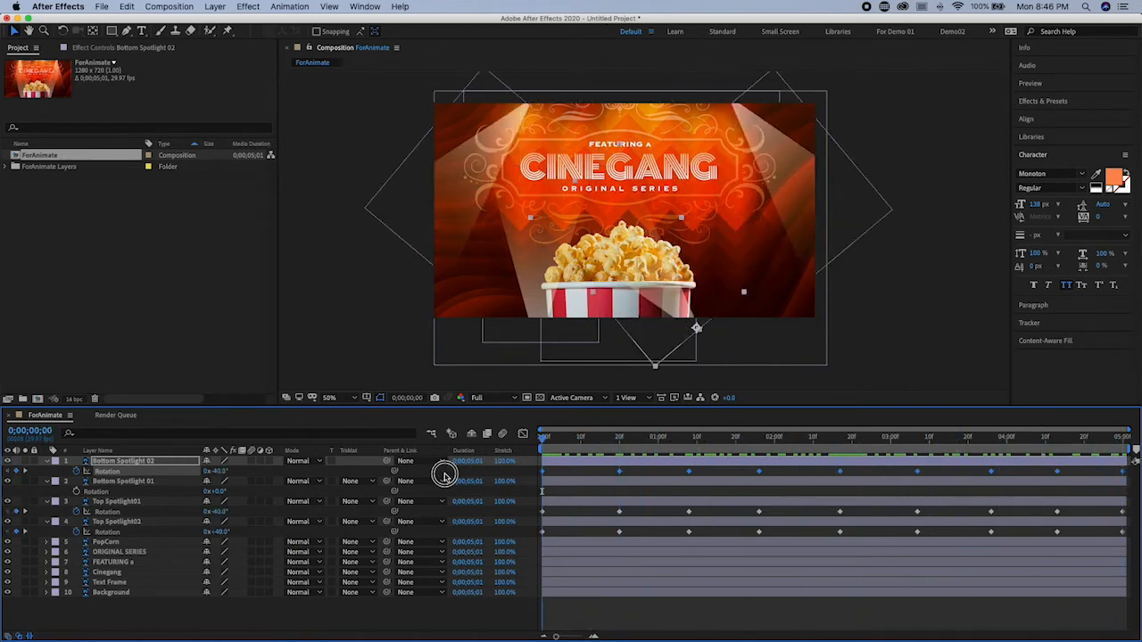
# Copy all of Top Spotlight02's Rotation keyframes.
pyautogui.click(539, 513)
pyautogui.moveTo(541, 536); pyautogui.dragTo(1130, 540)
pyautogui.click(128, 7)
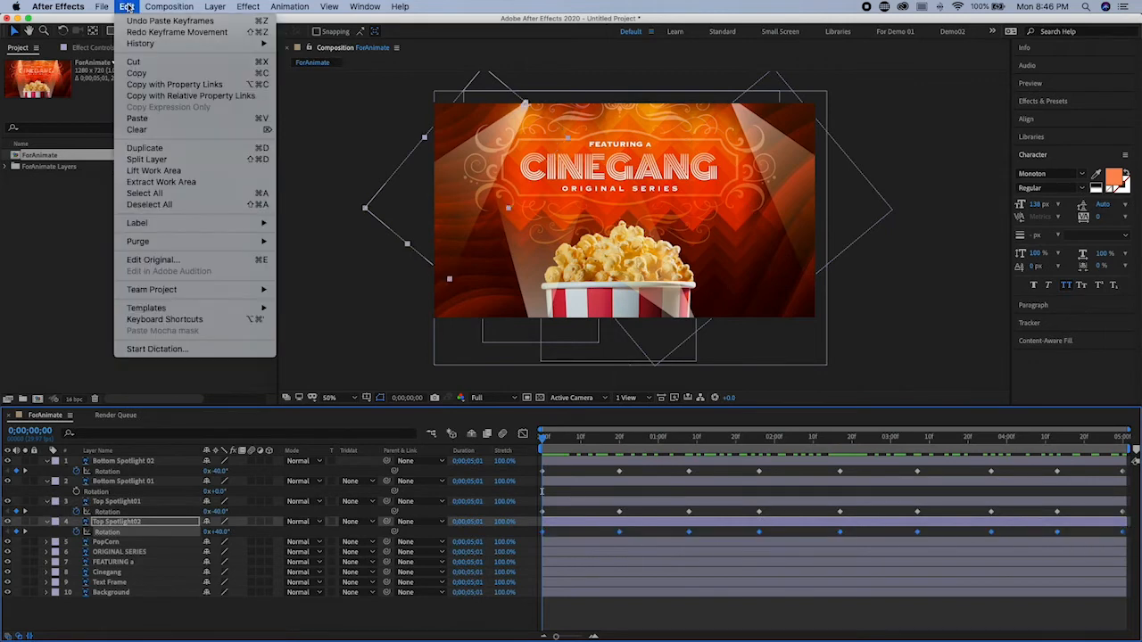
pyautogui.click(152, 79)
# Paste the copied keyframes onto Bottom Spotlight 01's Rotation at 0;00;00;00 and preview the animation.
pyautogui.click(122, 482)
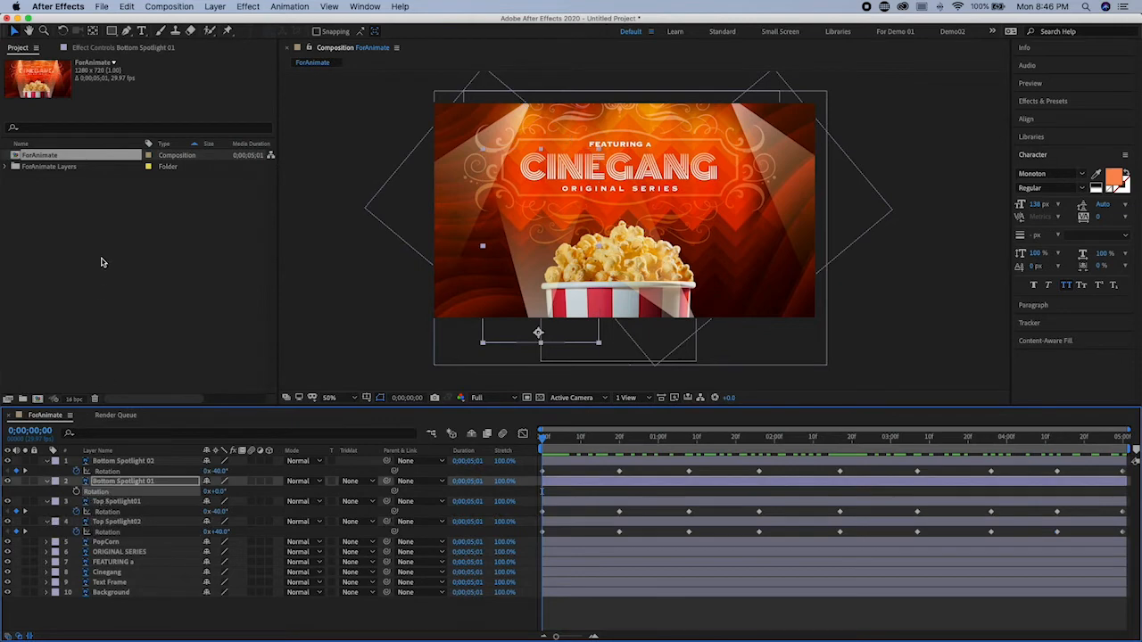
pyautogui.click(127, 6)
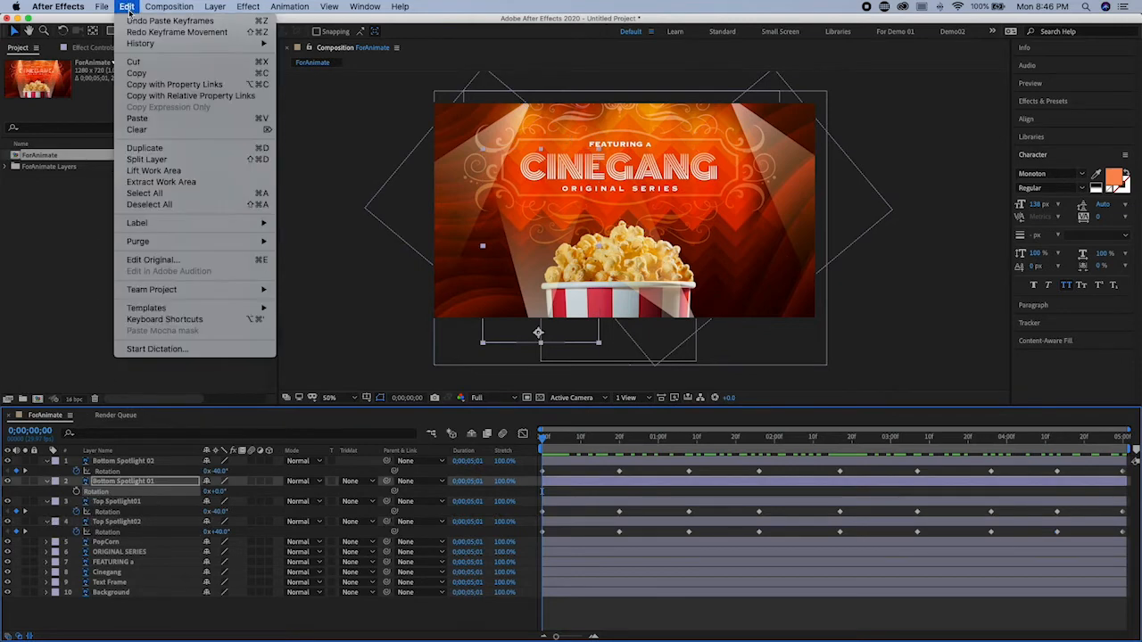
pyautogui.click(163, 119)
pyautogui.press('space')
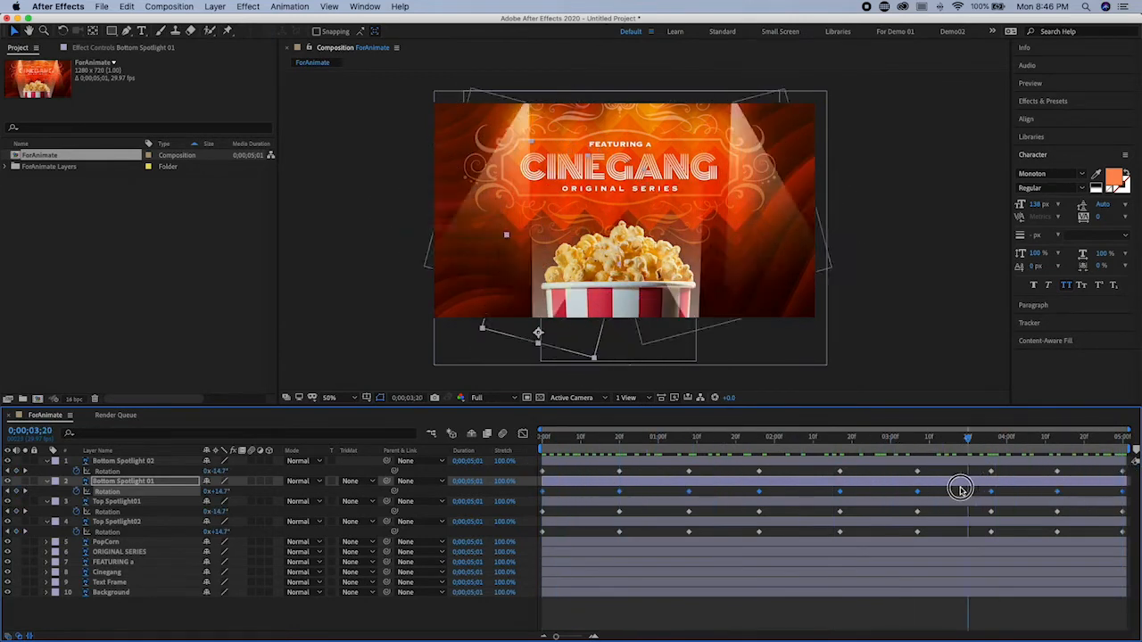
pyautogui.press('space')
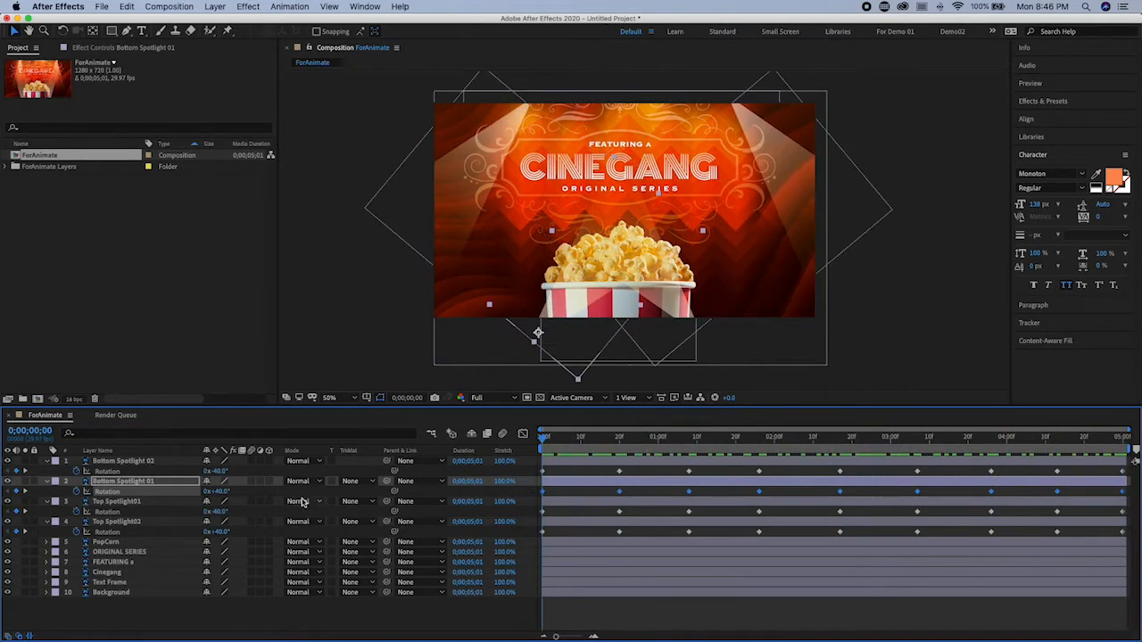
# Select Top Spotlight02 and enlarge the composition view to 100% around its beam.
pyautogui.click(143, 523)
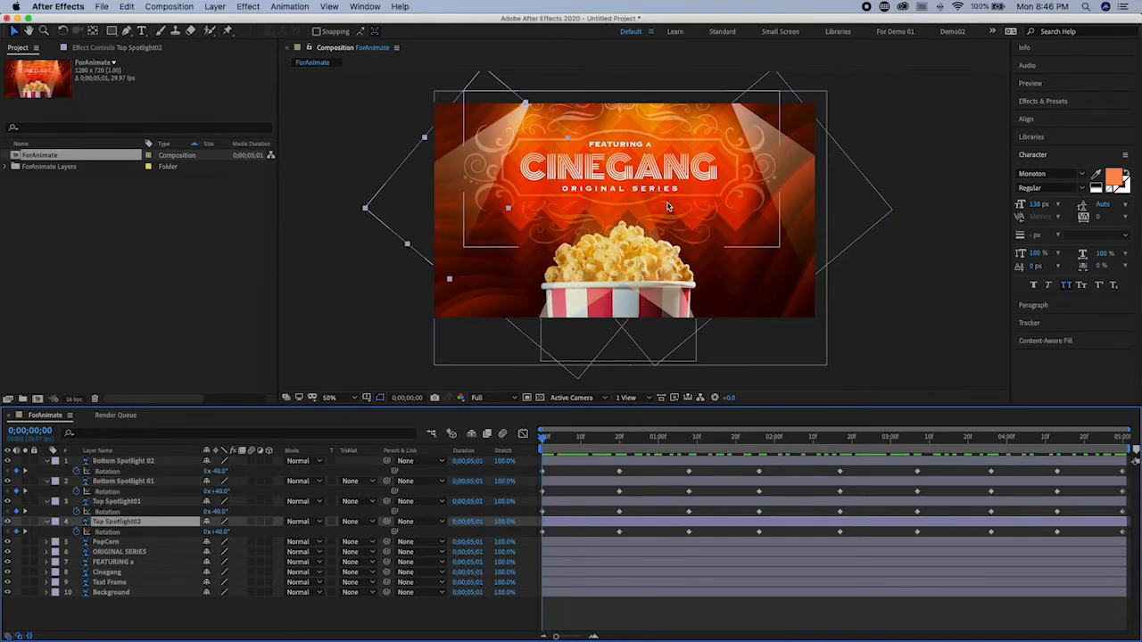
pyautogui.moveTo(639, 224); pyautogui.dragTo(655, 226)
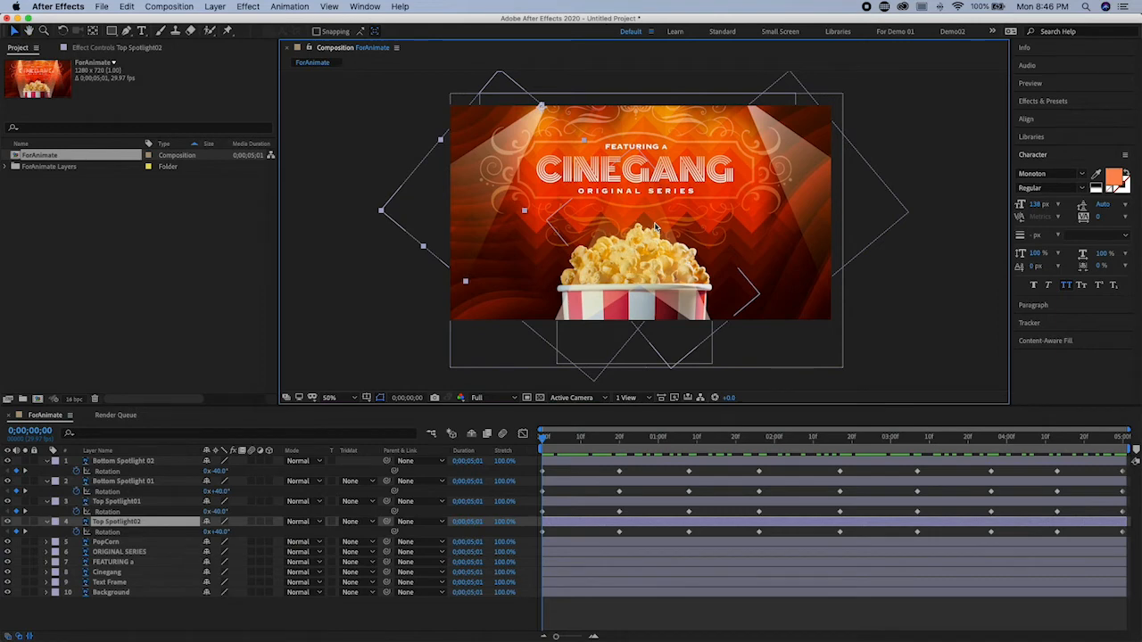
pyautogui.scroll(2, 655, 226)
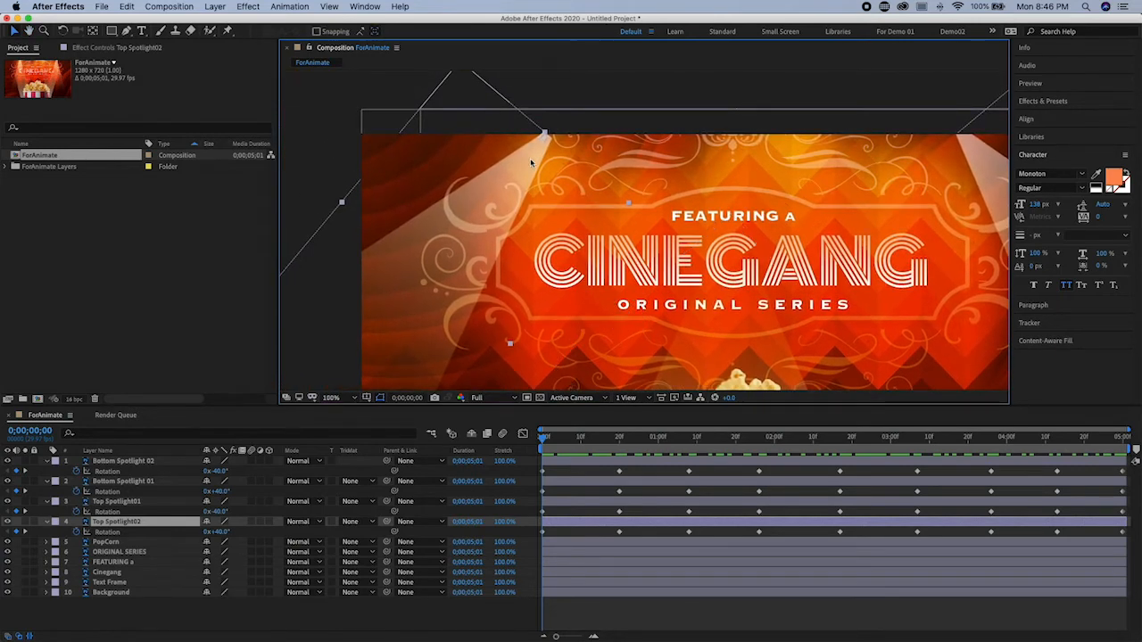
pyautogui.moveTo(453, 284); pyautogui.dragTo(464, 266)
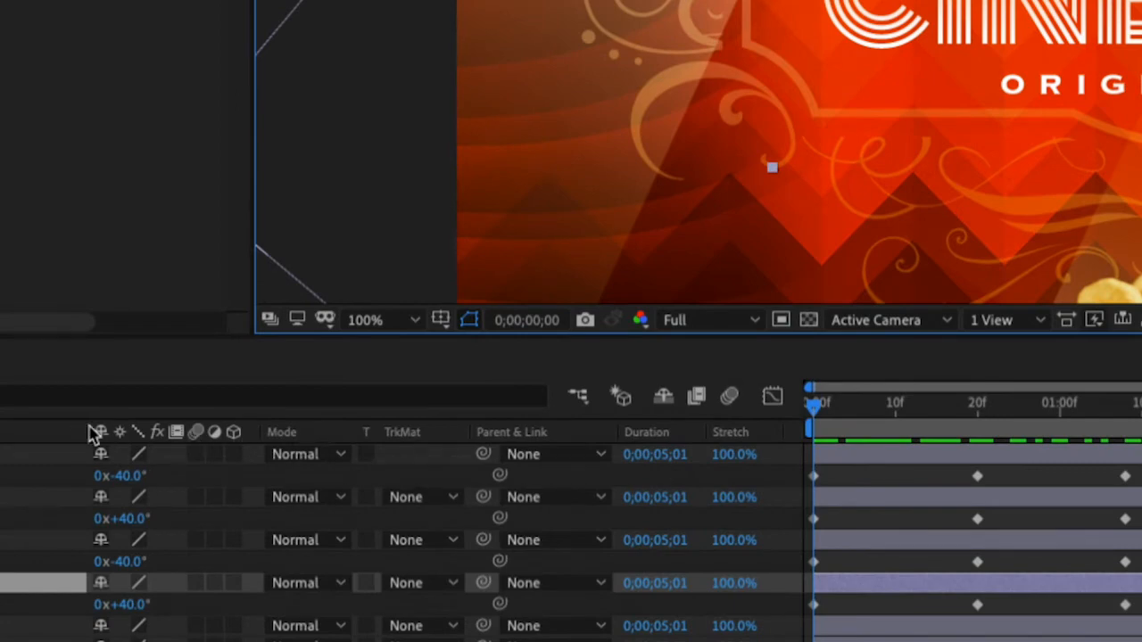
# Hide the timeline's Modes column and show it again.
pyautogui.rightClick(323, 437)
pyautogui.moveTo(385, 519)
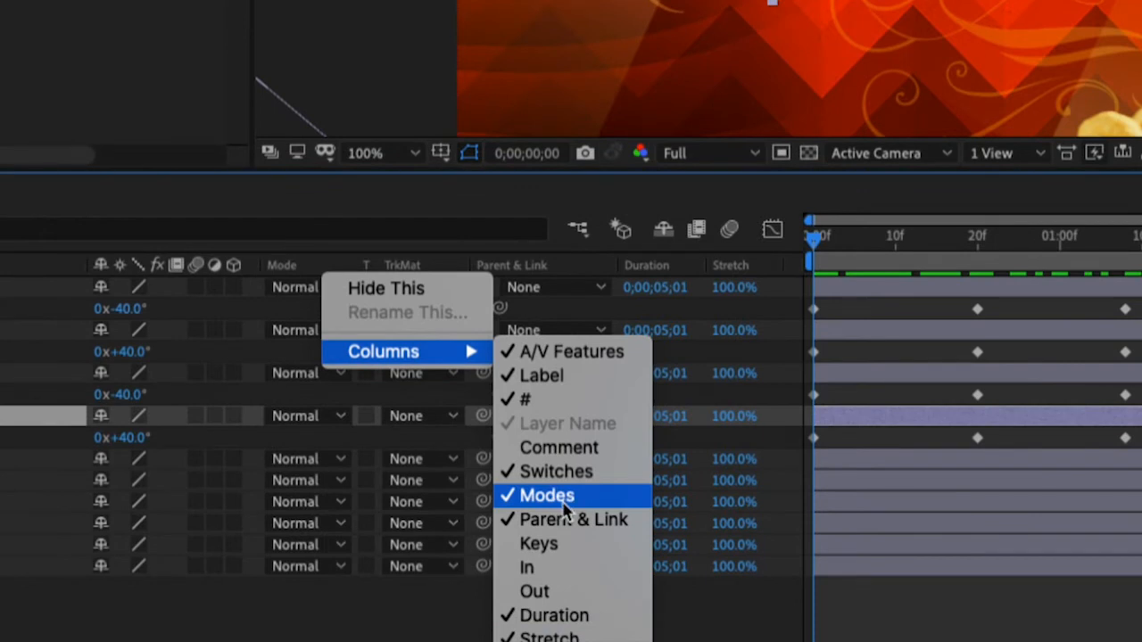
pyautogui.click(564, 496)
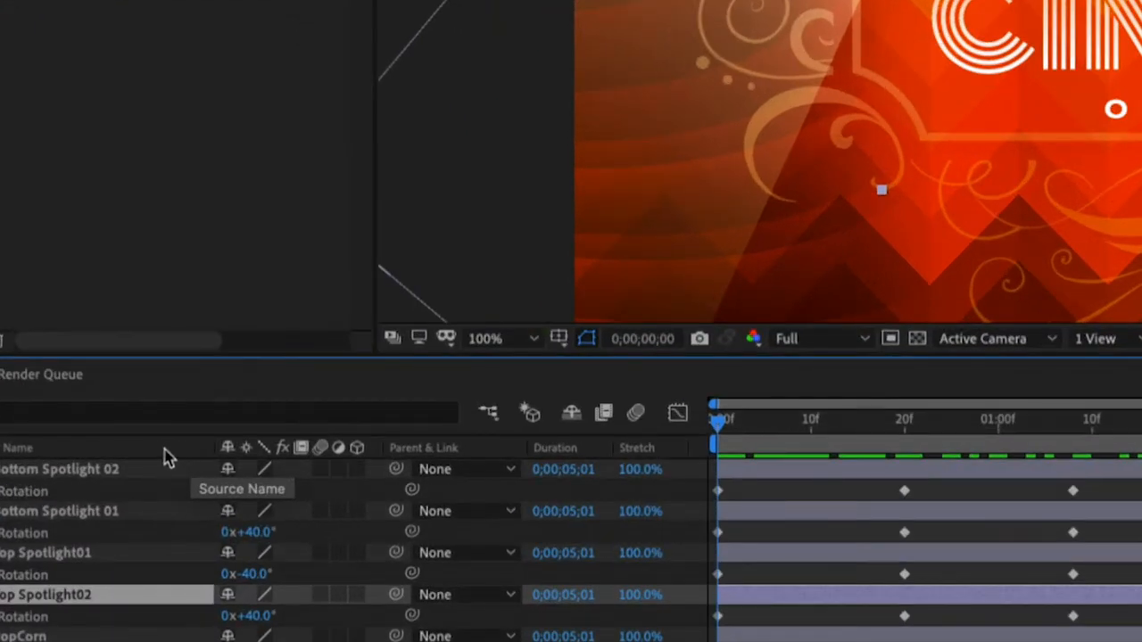
pyautogui.rightClick(175, 448)
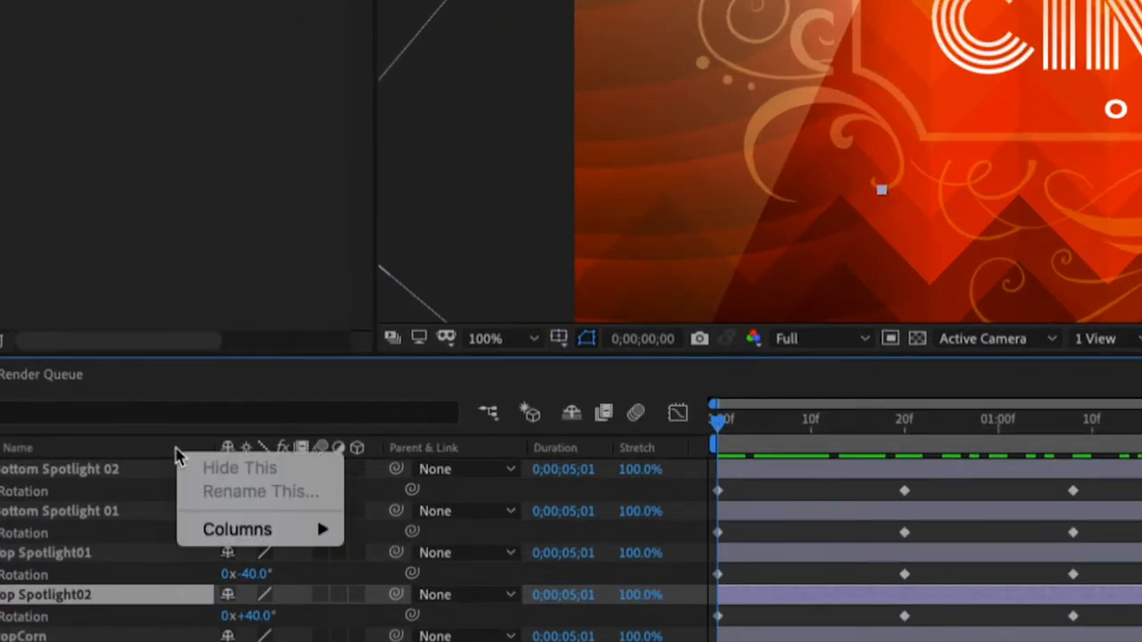
pyautogui.moveTo(204, 530)
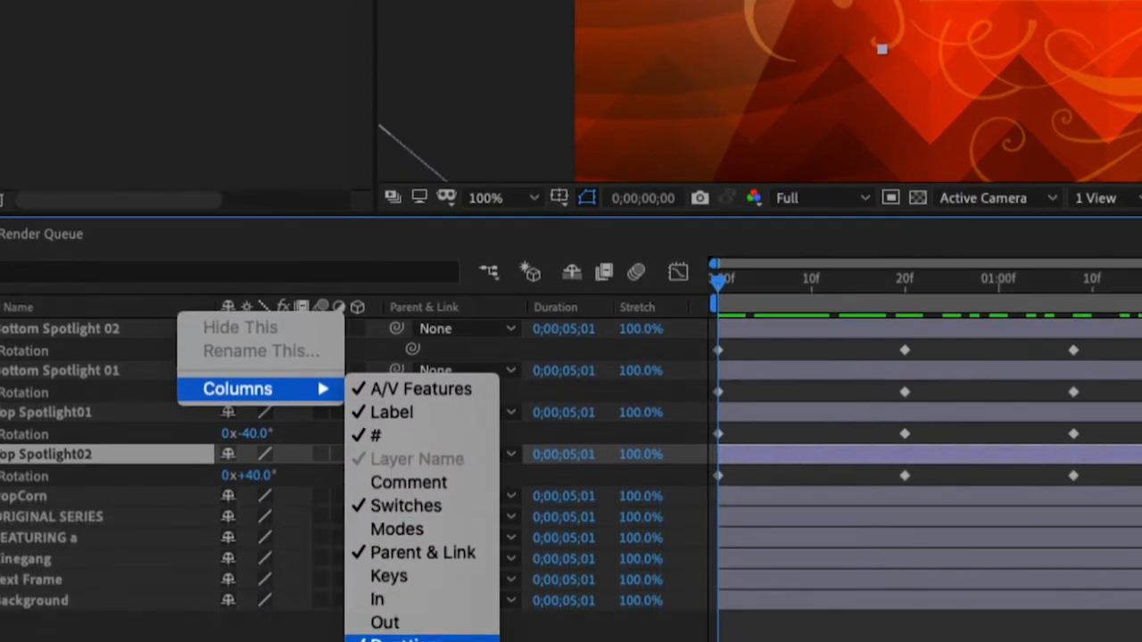
pyautogui.click(415, 535)
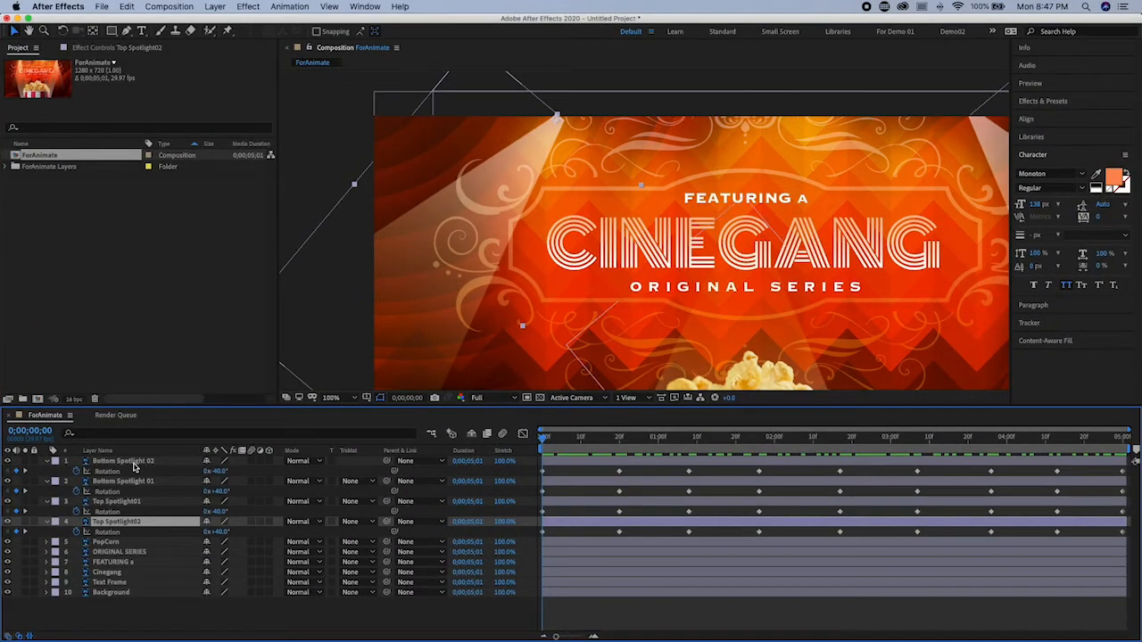
# Try Screen and Overlay blending on all four spotlight layers, settle on Add, and scrub the timeline to check the beams.
pyautogui.keyDown('shift'); pyautogui.click(134, 463); pyautogui.keyUp('shift')
pyautogui.click(313, 462)
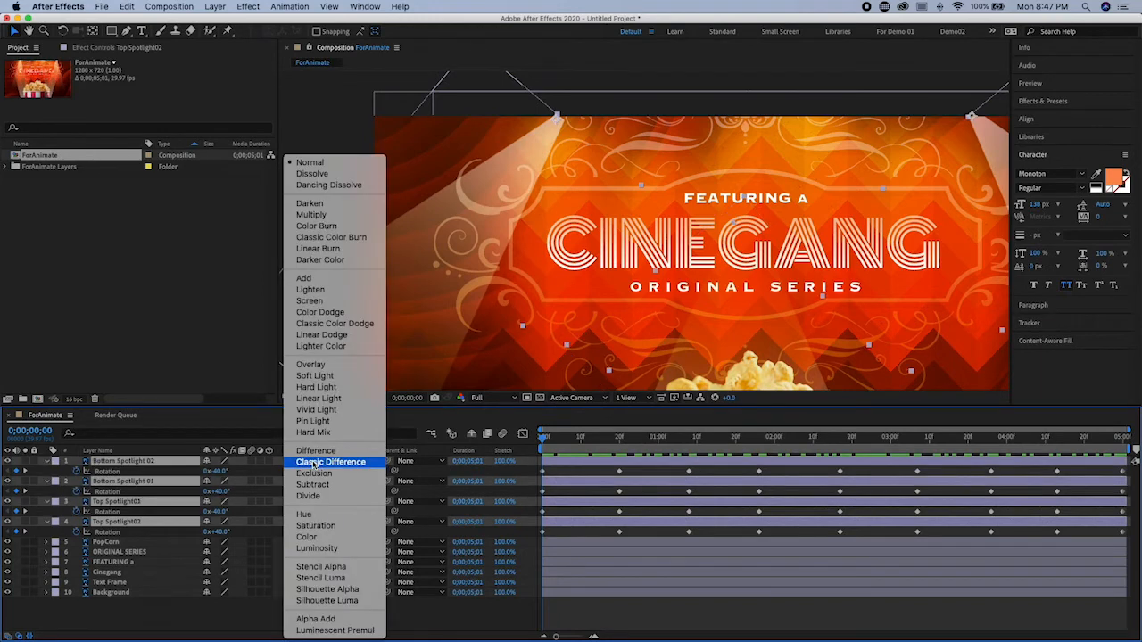
pyautogui.click(321, 300)
pyautogui.click(314, 461)
pyautogui.click(317, 365)
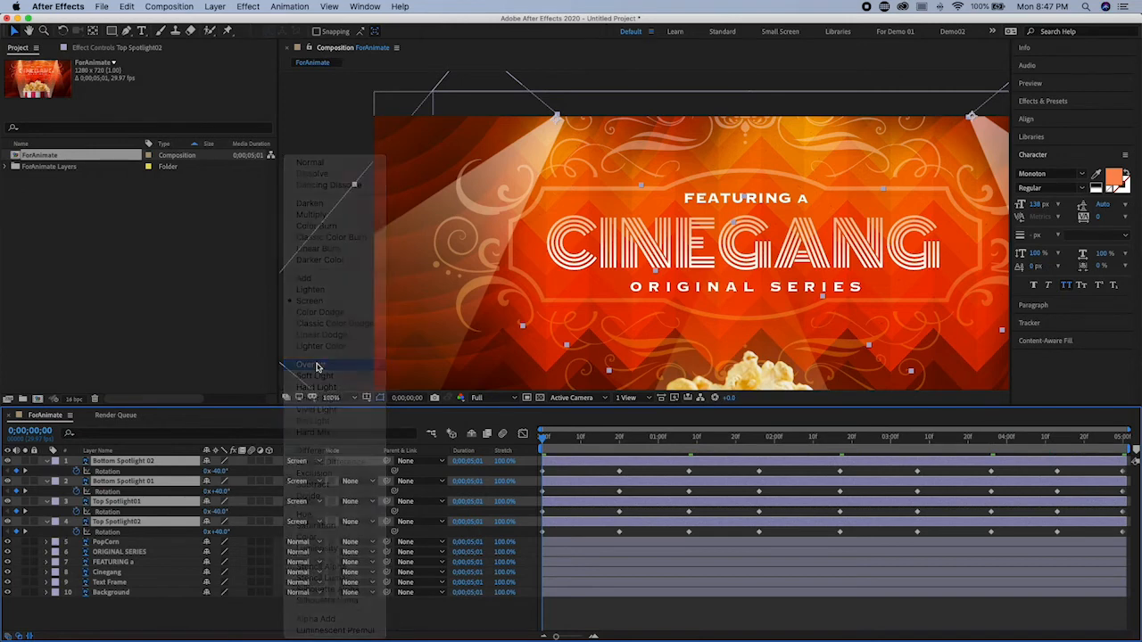
pyautogui.click(314, 462)
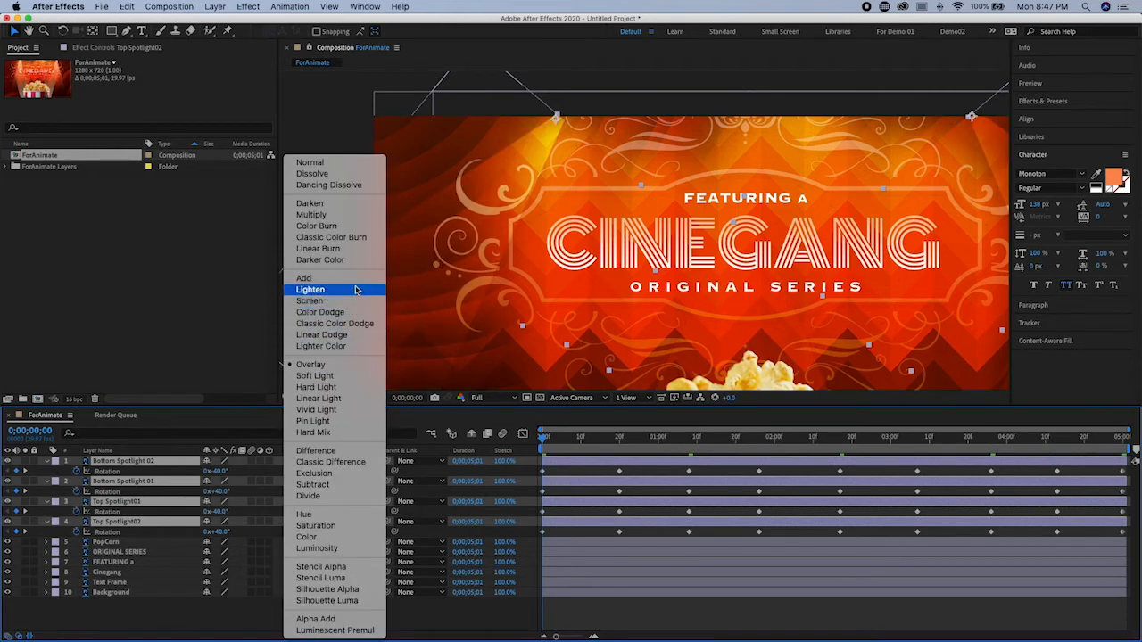
pyautogui.click(308, 279)
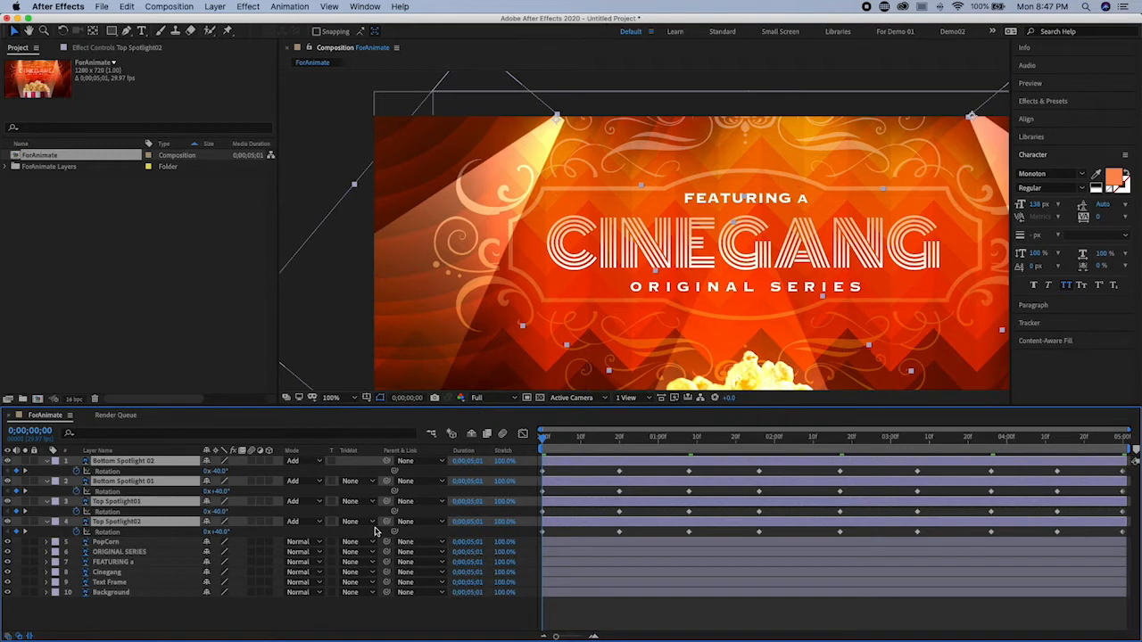
pyautogui.scroll(-2, 652, 314)
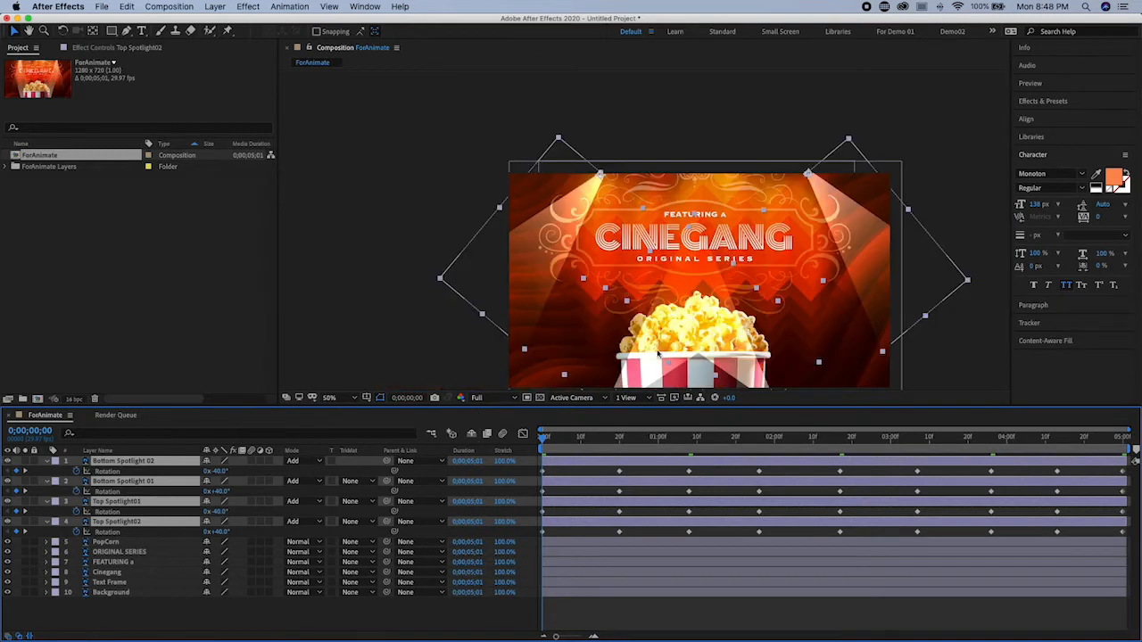
pyautogui.moveTo(556, 443); pyautogui.dragTo(670, 453)
pyautogui.moveTo(611, 277); pyautogui.dragTo(549, 239)
pyautogui.moveTo(562, 440); pyautogui.dragTo(1053, 451)
# Assign the Yellow label to the four spotlight layers and lock them.
pyautogui.click(55, 462)
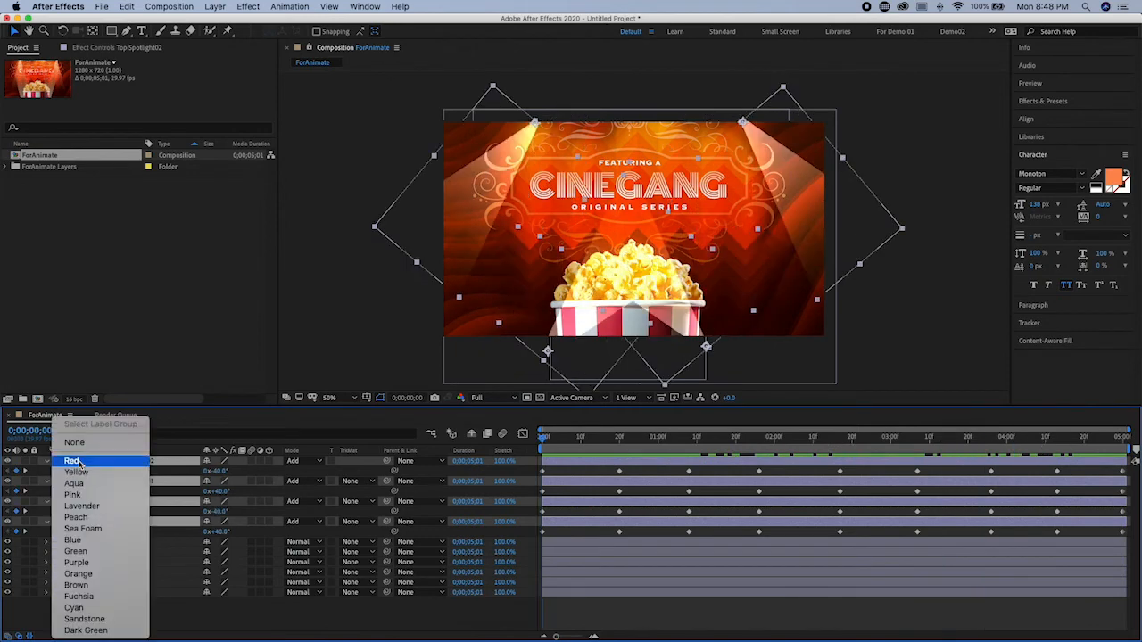
pyautogui.click(76, 472)
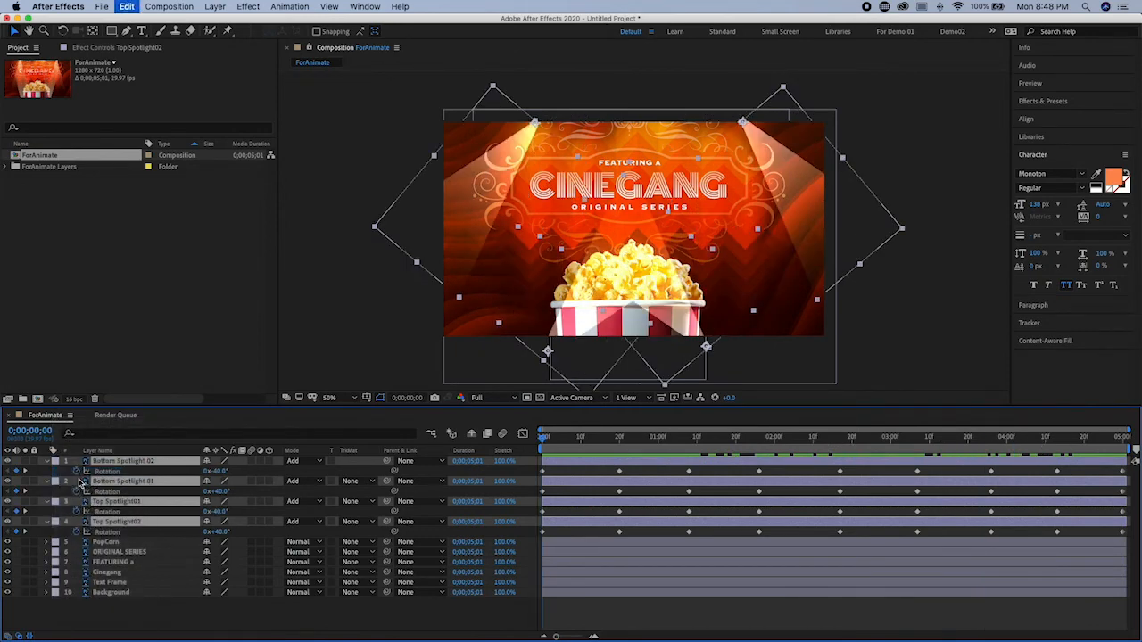
pyautogui.moveTo(35, 462); pyautogui.dragTo(35, 491)
pyautogui.click(555, 439)
pyautogui.moveTo(555, 439); pyautogui.dragTo(823, 439)
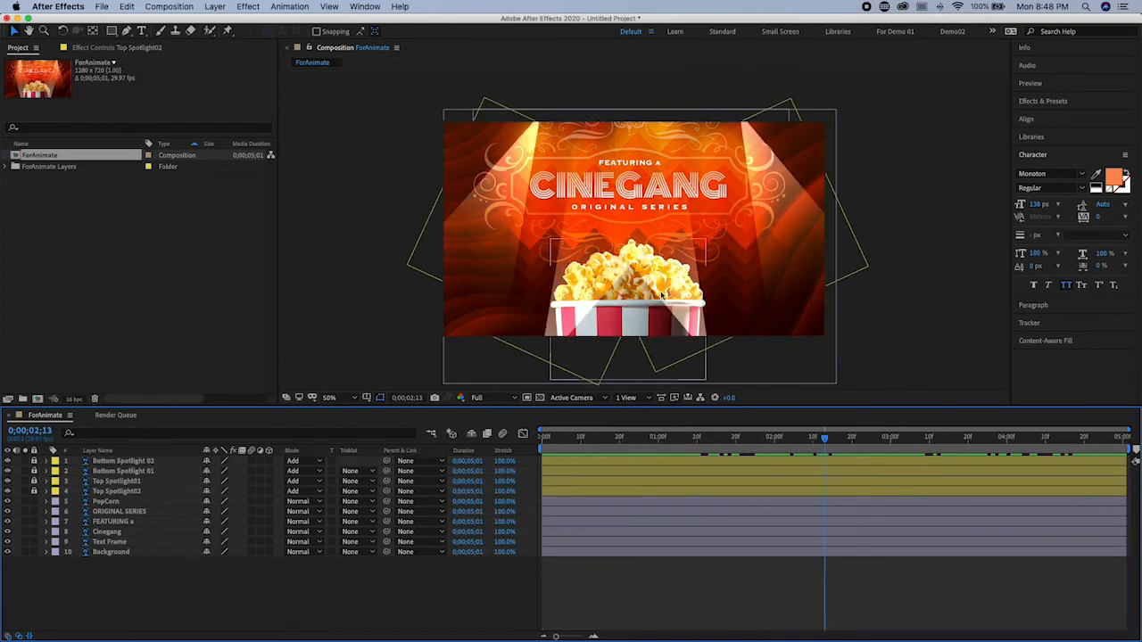
# Start Position keyframing on the PopCorn layer at 0;00;00;00 with the bucket moved straight down toward the frame's lower edge.
pyautogui.click(639, 310)
pyautogui.press('Home')
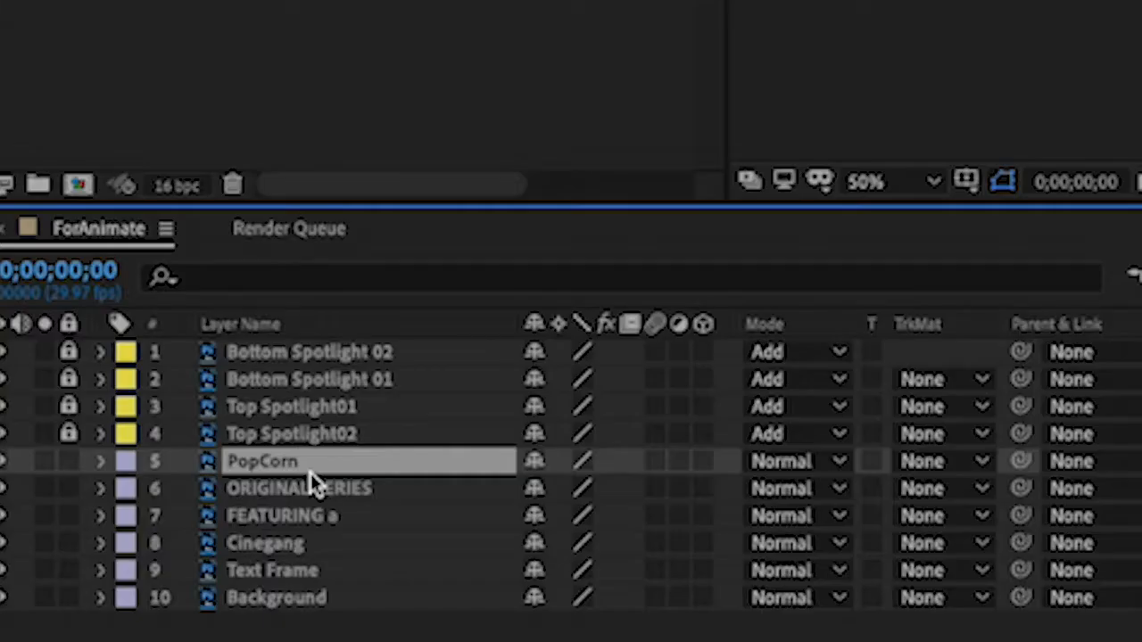
pyautogui.press('p')
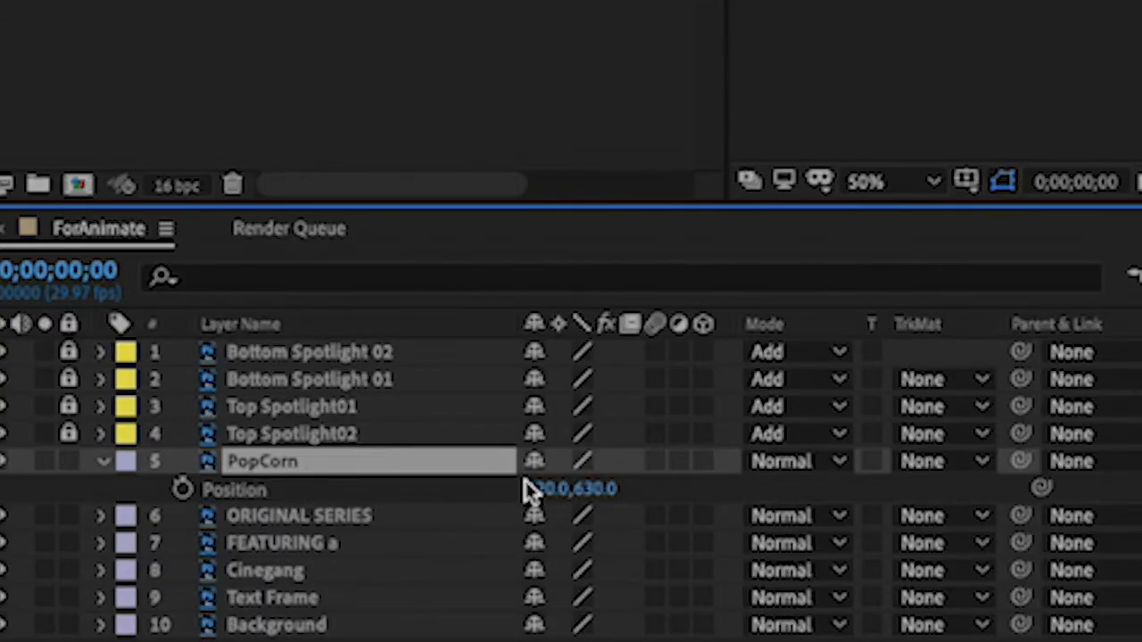
pyautogui.click(183, 490)
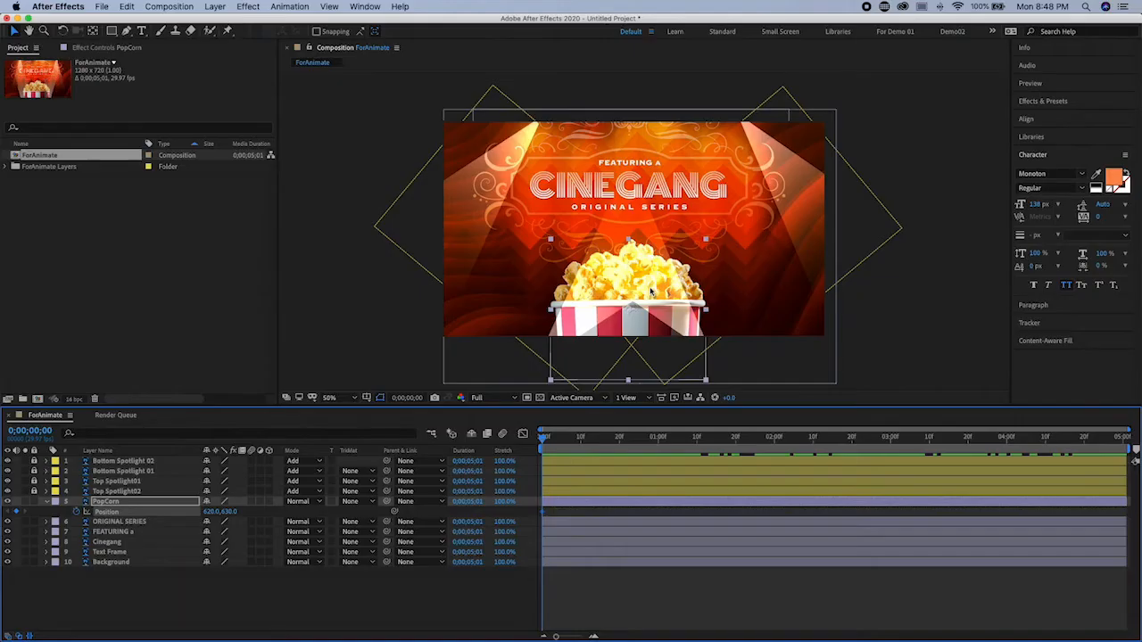
pyautogui.moveTo(651, 291); pyautogui.dragTo(654, 388)
# Raise the popcorn bucket to Position 620.0, 590.0 at about 0;00;02;20 and scrub the timeline to check the movement.
pyautogui.moveTo(547, 443); pyautogui.dragTo(852, 458)
pyautogui.moveTo(654, 368); pyautogui.dragTo(653, 252)
pyautogui.moveTo(850, 440); pyautogui.dragTo(914, 477)
pyautogui.moveTo(635, 178); pyautogui.dragTo(604, 172)
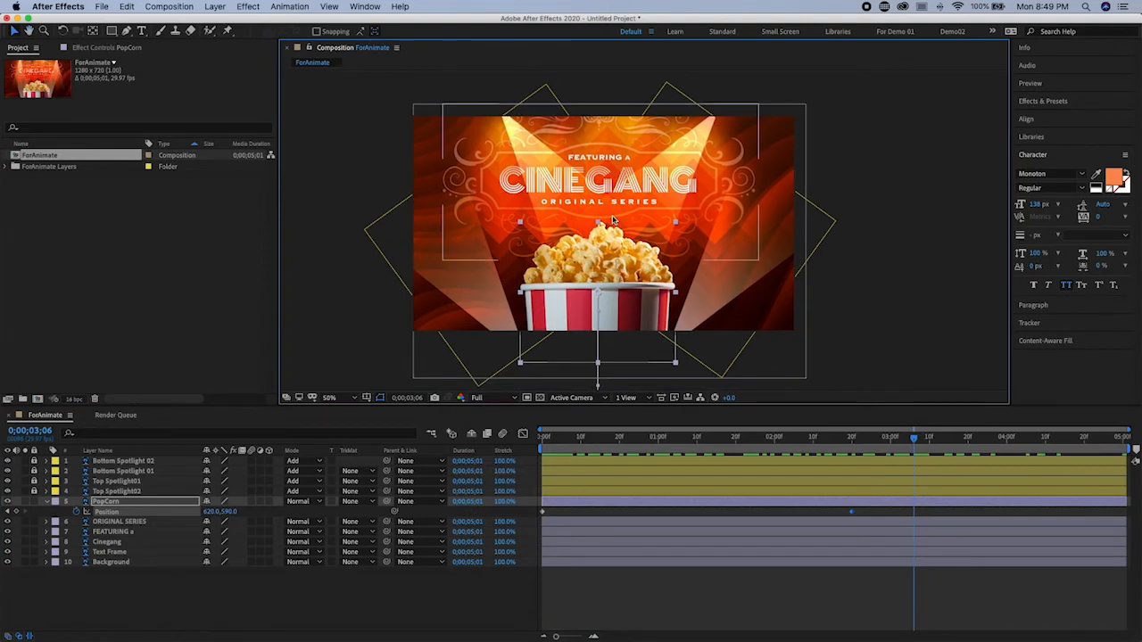
# Convert the Cinegang layer to editable text.
pyautogui.click(128, 545)
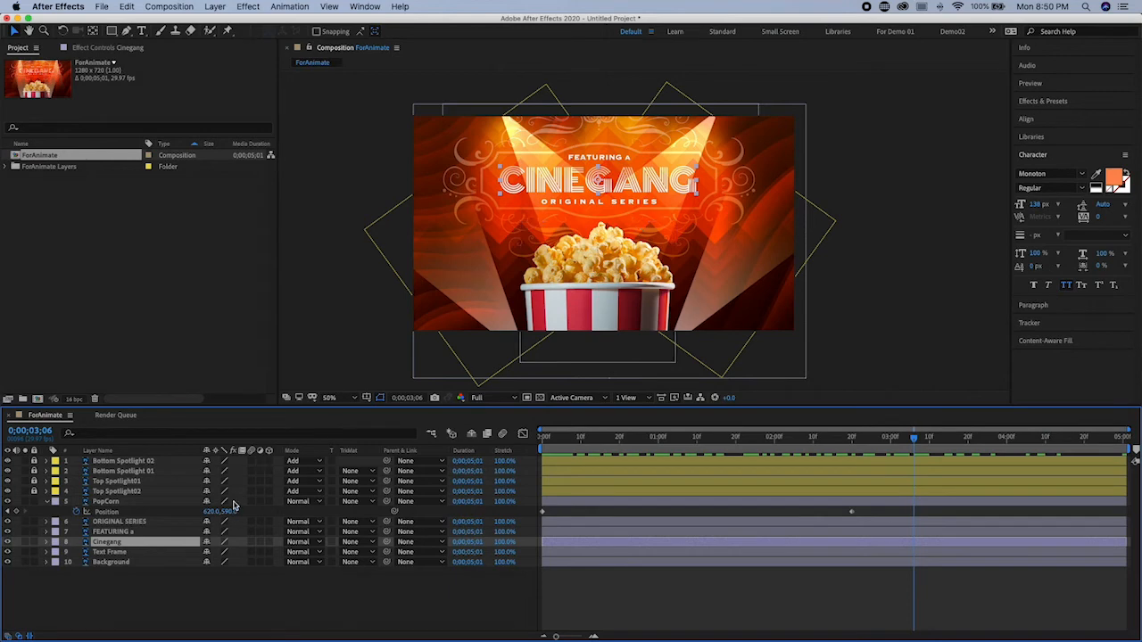
pyautogui.press('h')
pyautogui.moveTo(618, 194); pyautogui.dragTo(623, 194)
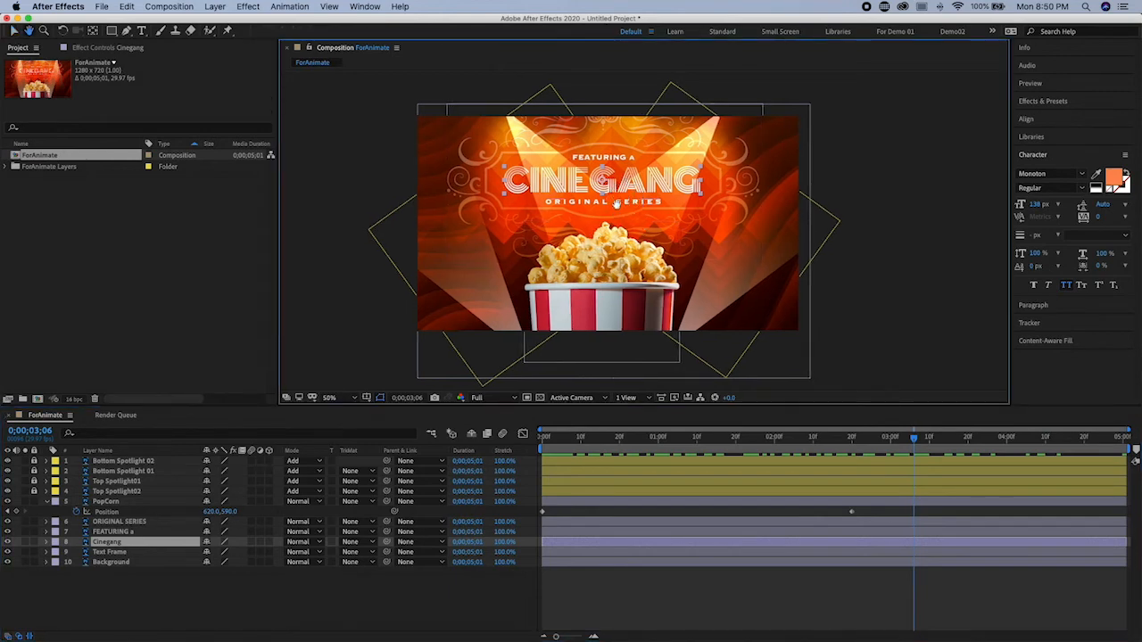
pyautogui.press('v')
pyautogui.click(119, 542)
pyautogui.click(612, 184)
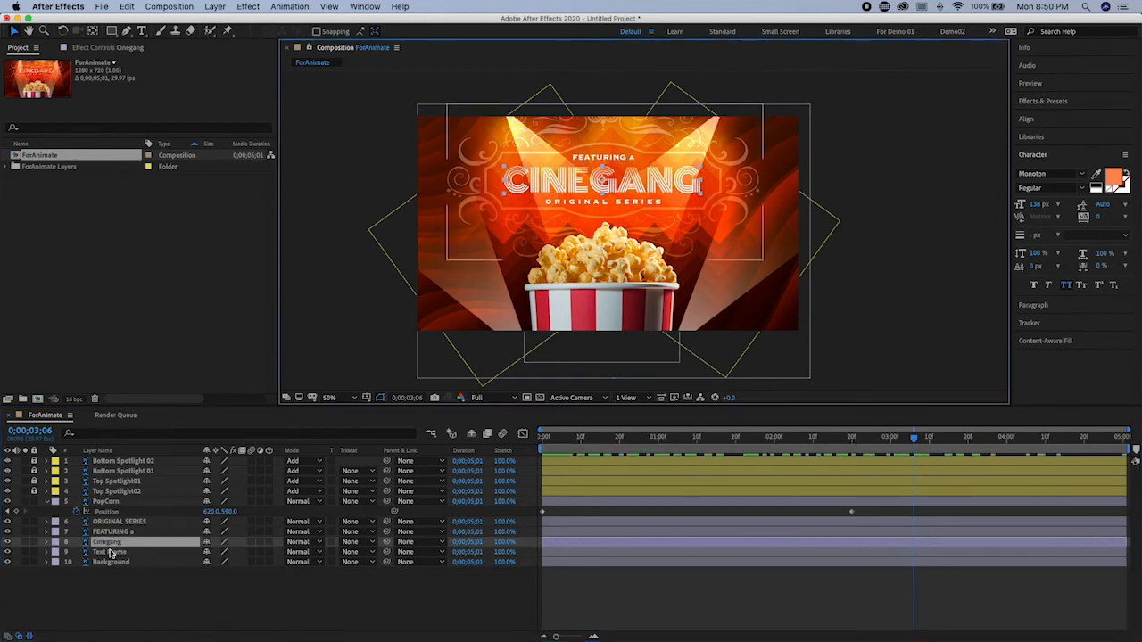
pyautogui.click(215, 7)
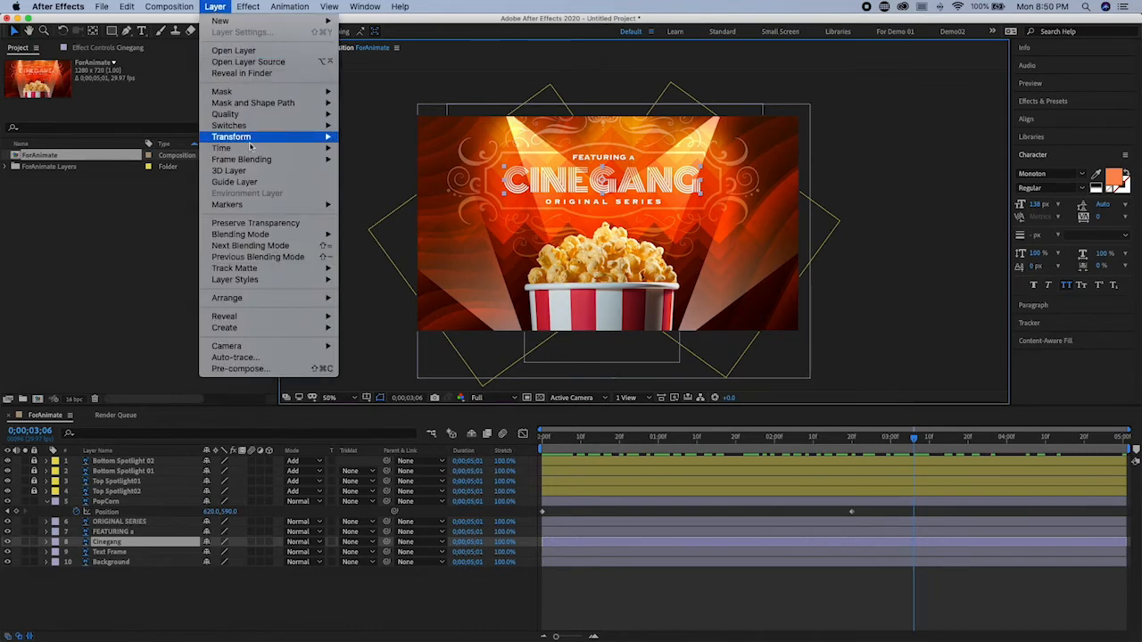
pyautogui.moveTo(280, 330)
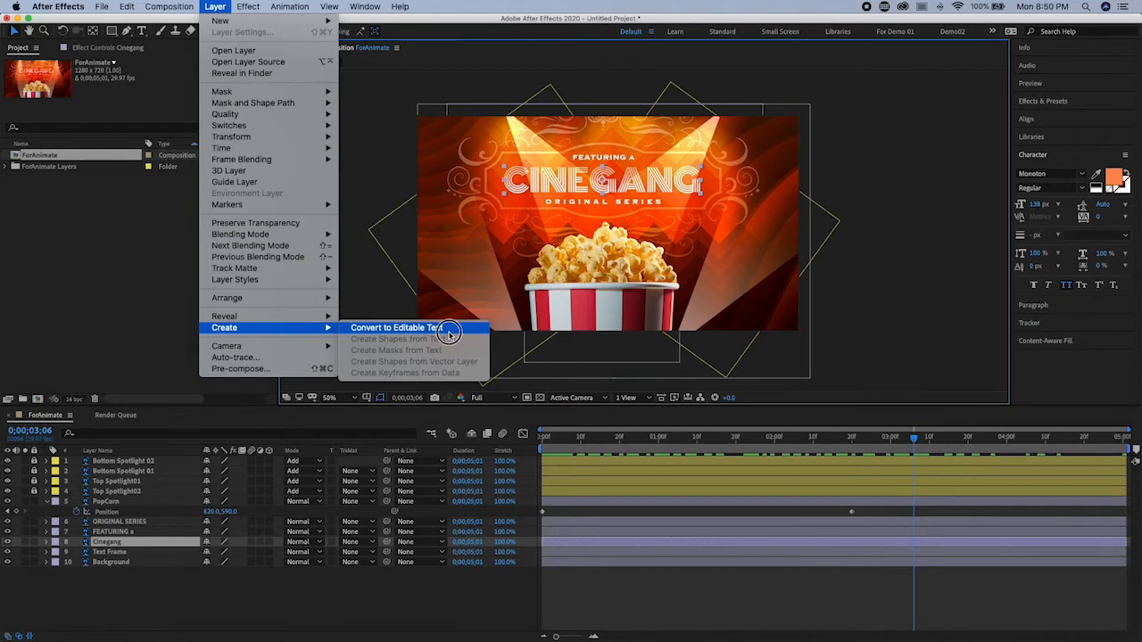
pyautogui.click(446, 328)
# Try ONLINE CLASS as the Cinegang layer's title text and replace it with POPCORN.
pyautogui.doubleClick(567, 189)
pyautogui.click(619, 184)
pyautogui.moveTo(593, 184); pyautogui.dragTo(668, 185)
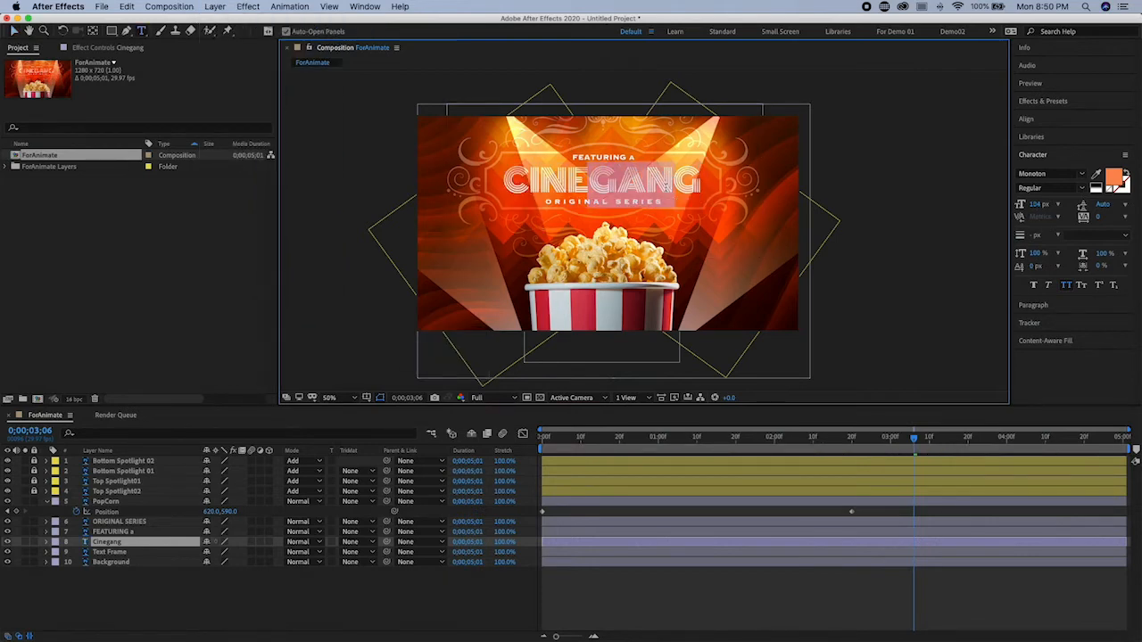
pyautogui.doubleClick(667, 184)
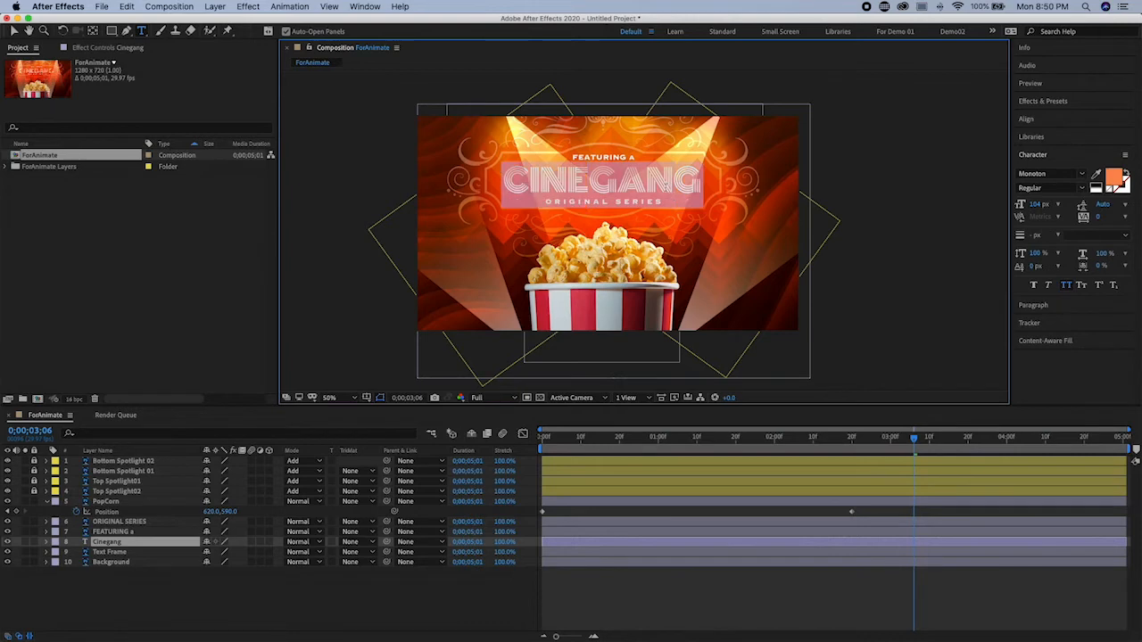
pyautogui.write('ONLINE CL')
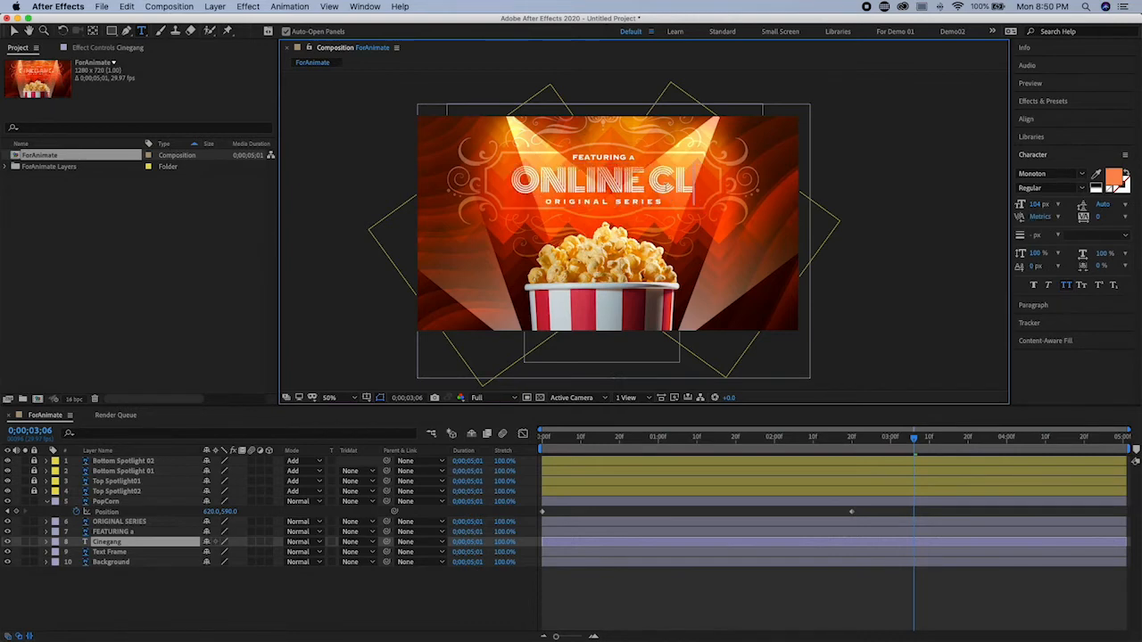
pyautogui.write('ASS')
pyautogui.tripleClick(665, 185)
pyautogui.write('POPCORN')
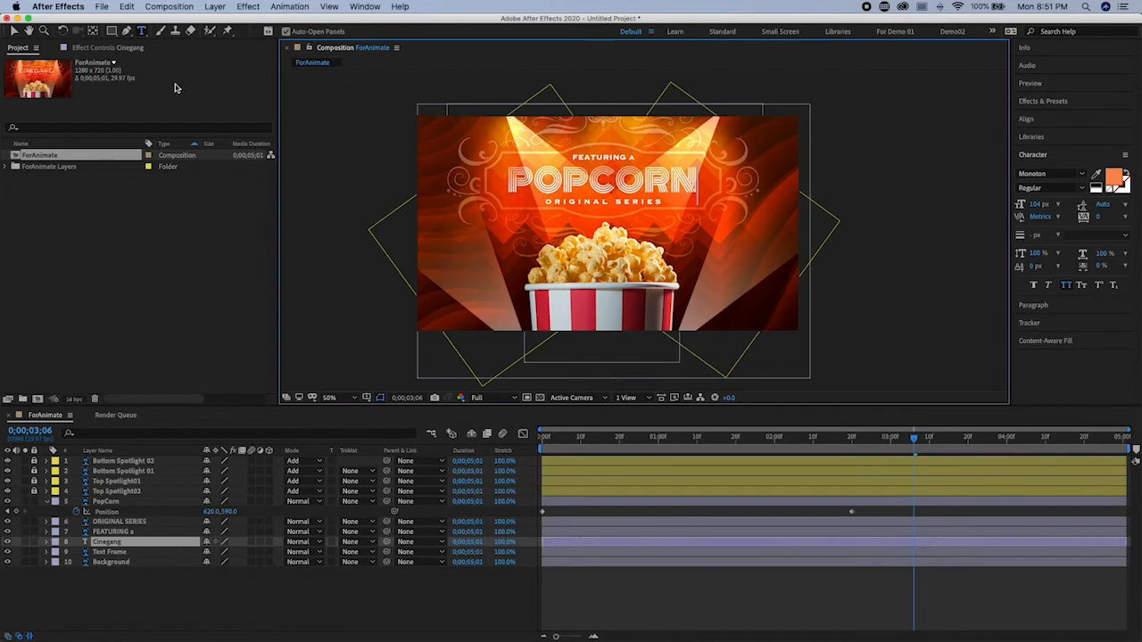
# Finish editing the POPCORN title and look at the list of available fonts, leaving the font as it is.
pyautogui.click(13, 31)
pyautogui.hscroll(-2, 621, 184)
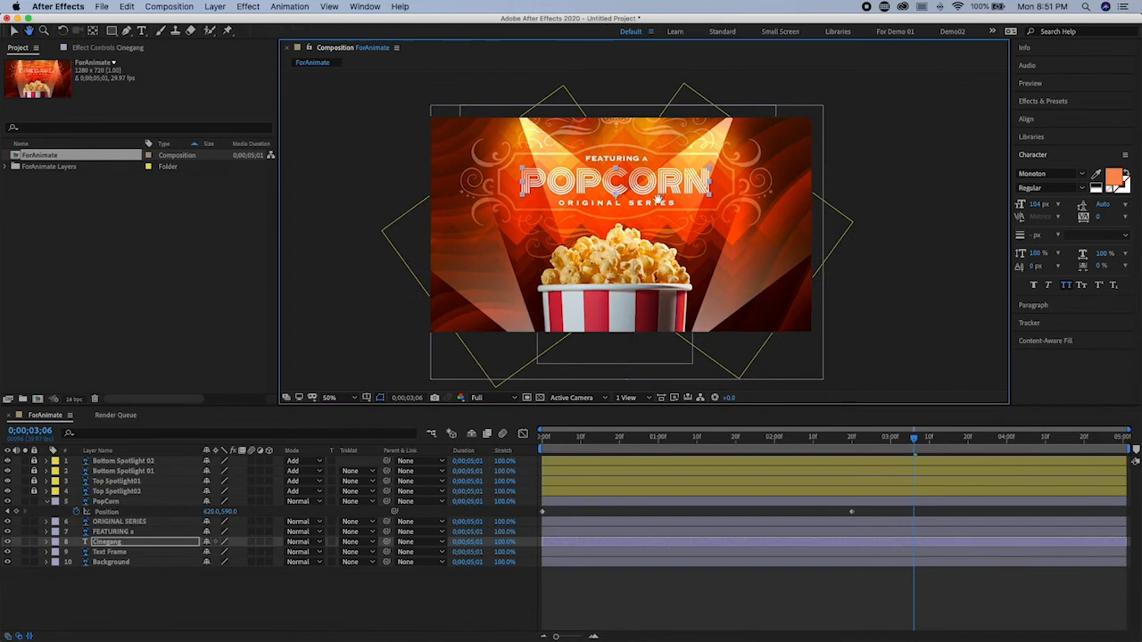
pyautogui.hscroll(2, 643, 187)
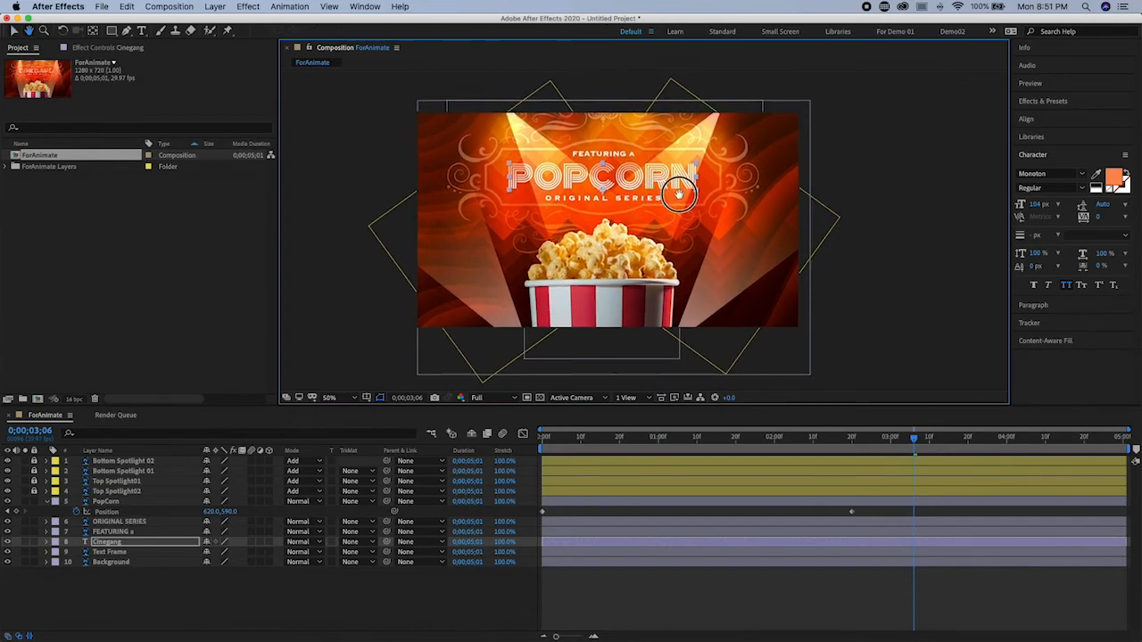
pyautogui.hscroll(-1, 678, 188)
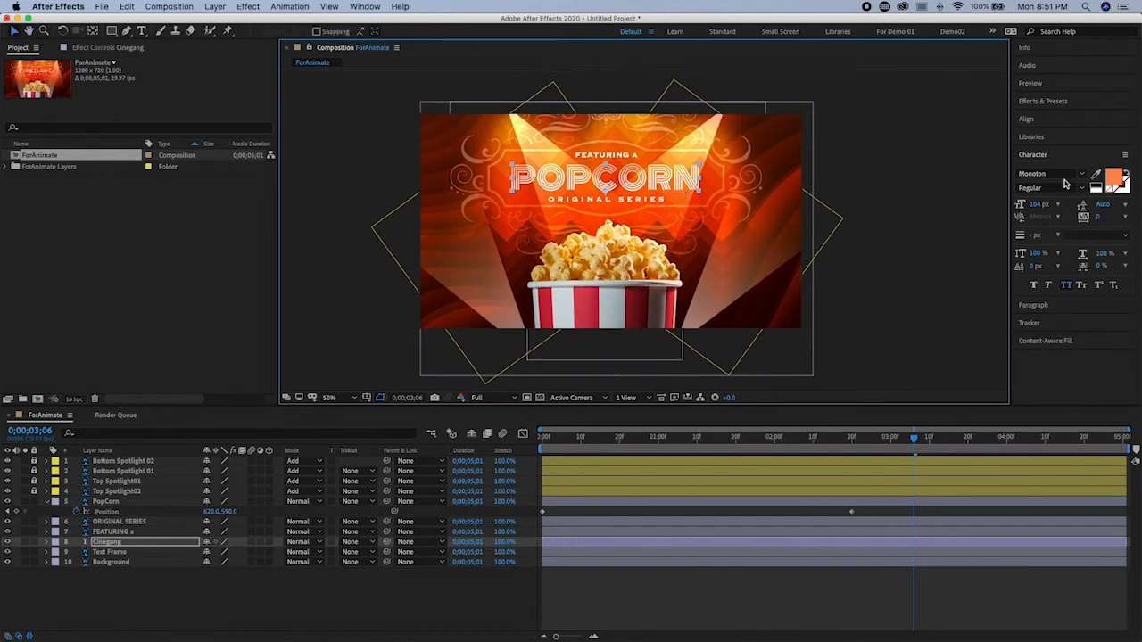
pyautogui.click(1053, 173)
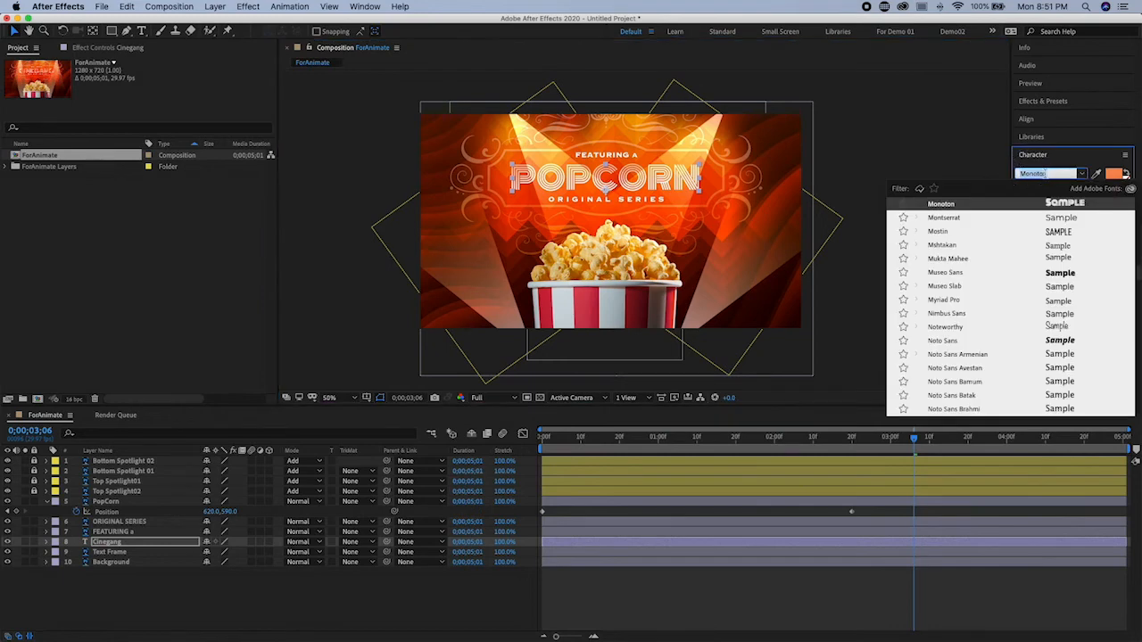
pyautogui.click(1059, 174)
pyautogui.click(689, 605)
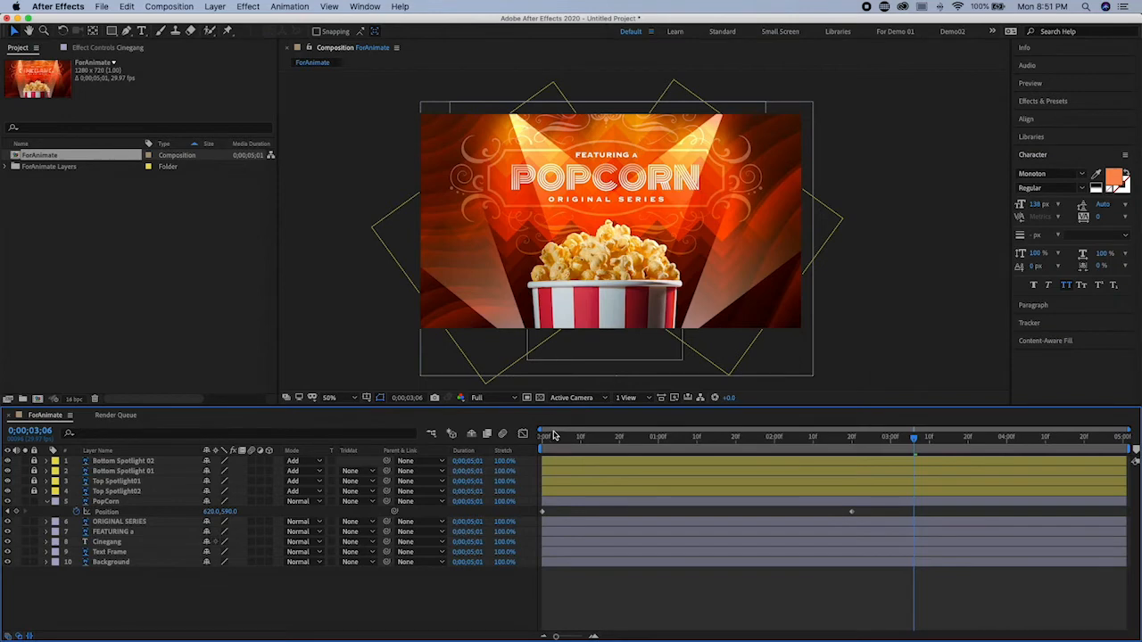
# Scrub the timeline from the start to about 0;00;03;03 to review the animation, and collapse the Character settings.
pyautogui.click(549, 435)
pyautogui.moveTo(550, 435); pyautogui.dragTo(895, 446)
pyautogui.click(1033, 156)
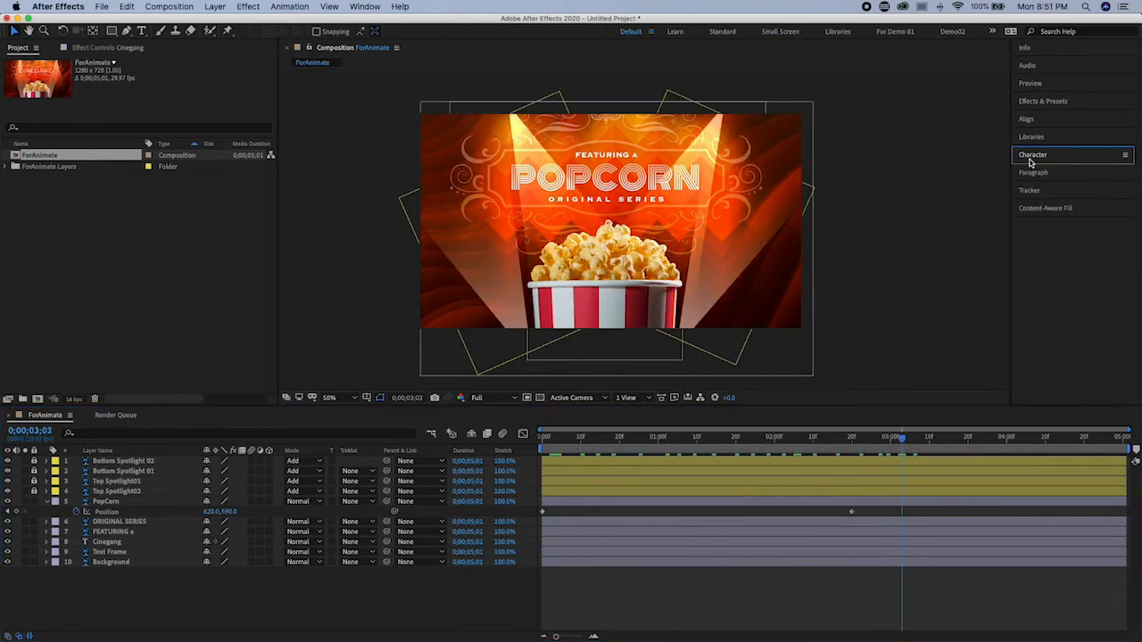
# Expand the Animate In group of the Text animation presets in Effects & Presets and browse its presets.
pyautogui.click(1048, 102)
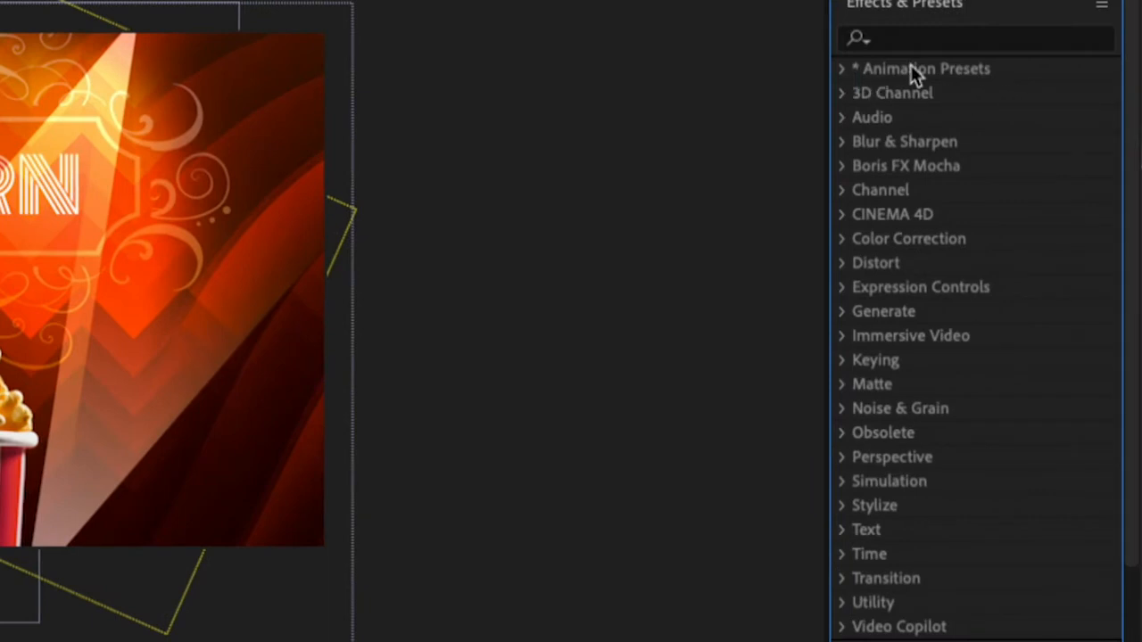
pyautogui.click(844, 70)
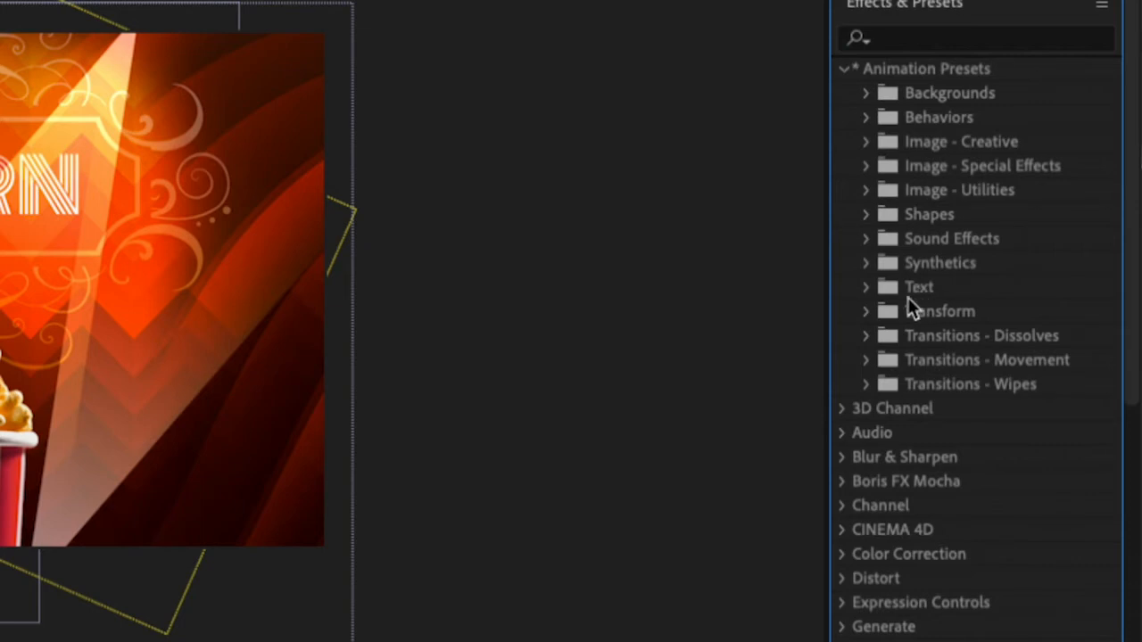
pyautogui.click(868, 289)
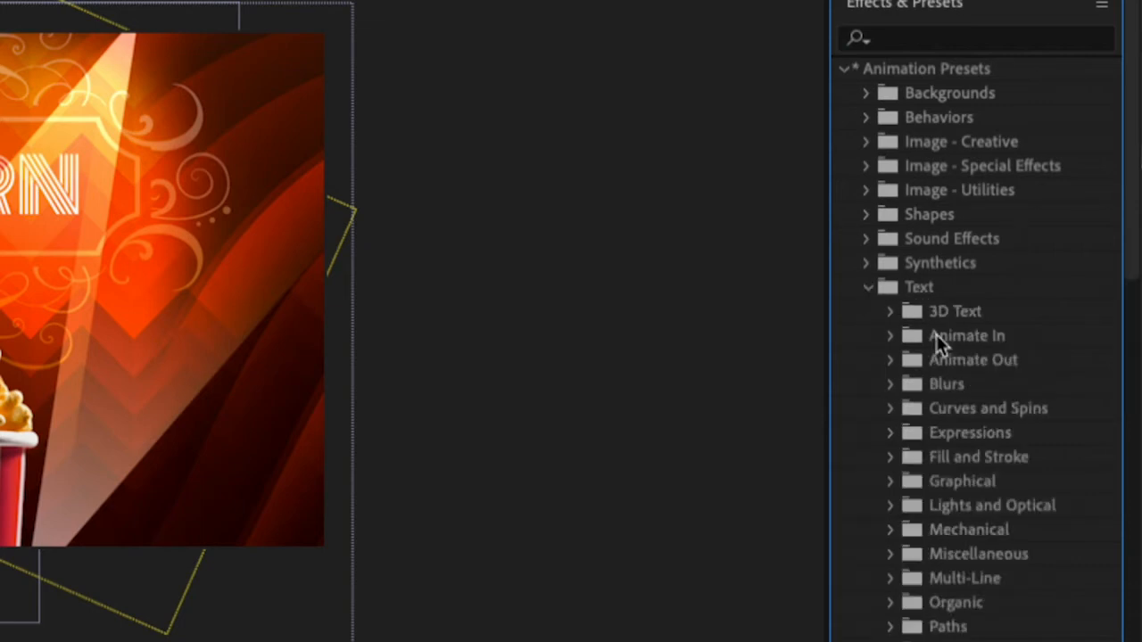
pyautogui.scroll(-4, 936, 334)
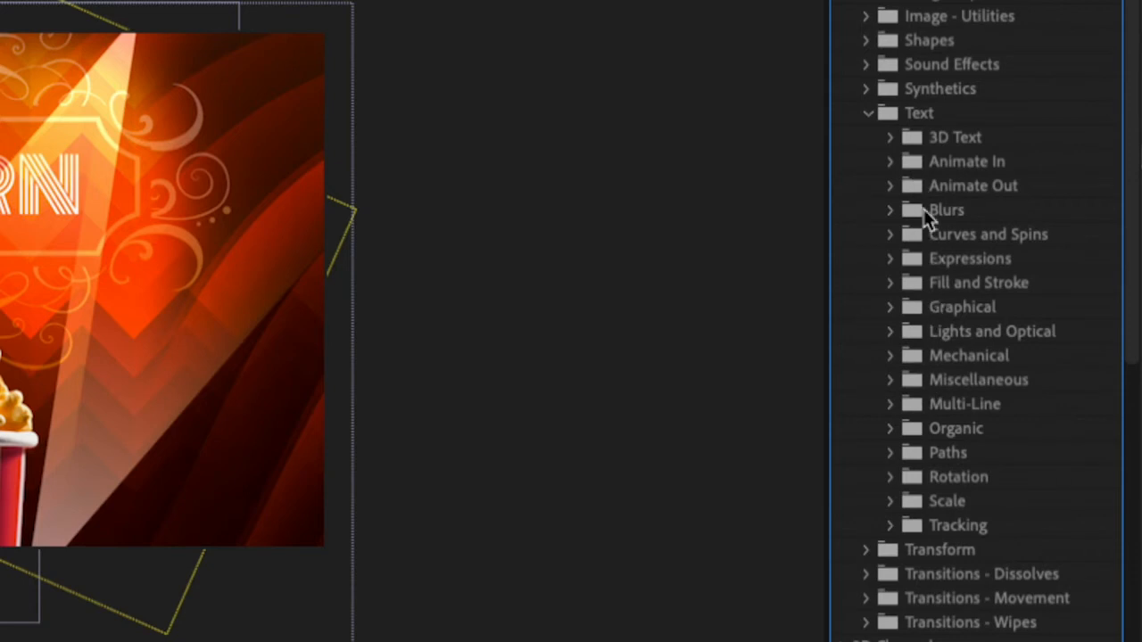
pyautogui.click(891, 164)
pyautogui.scroll(-8, 959, 219)
pyautogui.scroll(-3, 966, 223)
pyautogui.scroll(7, 966, 223)
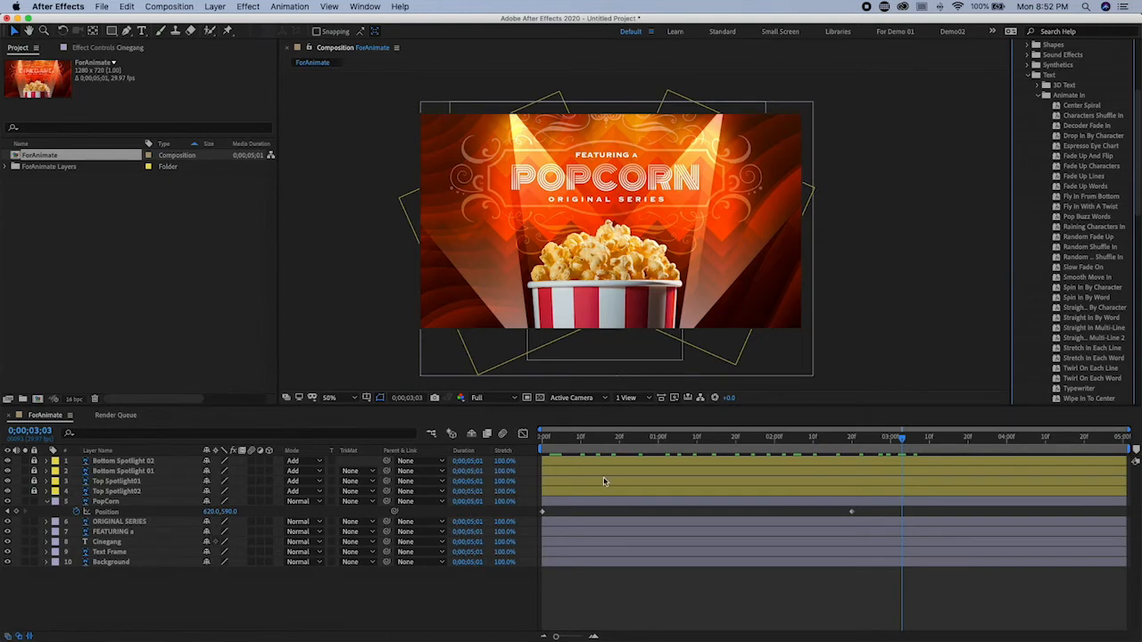
# Apply the Fly In From Bottom preset to the Cinegang layer at 0;00;00;00 and scrub to 0;00;01;02 to check it.
pyautogui.click(543, 438)
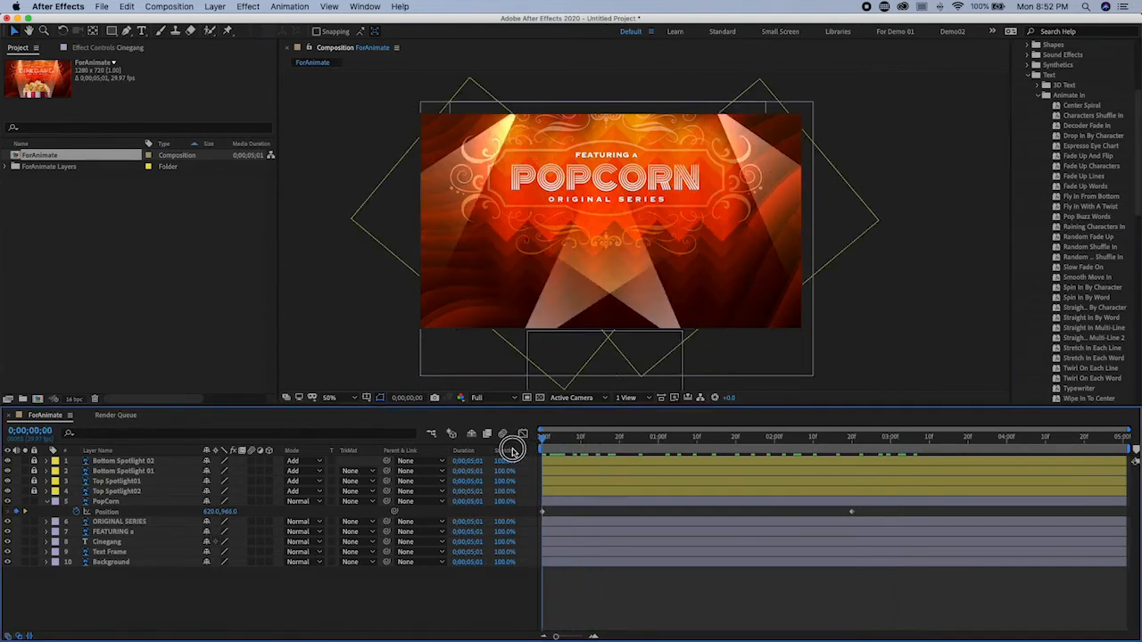
pyautogui.click(127, 542)
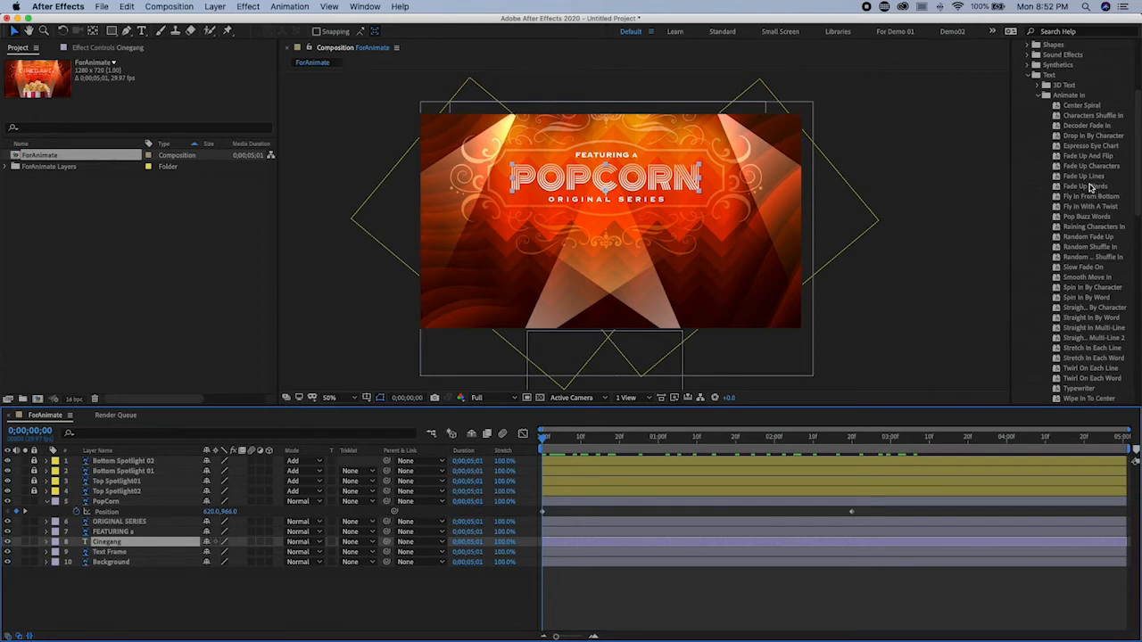
pyautogui.click(1090, 198)
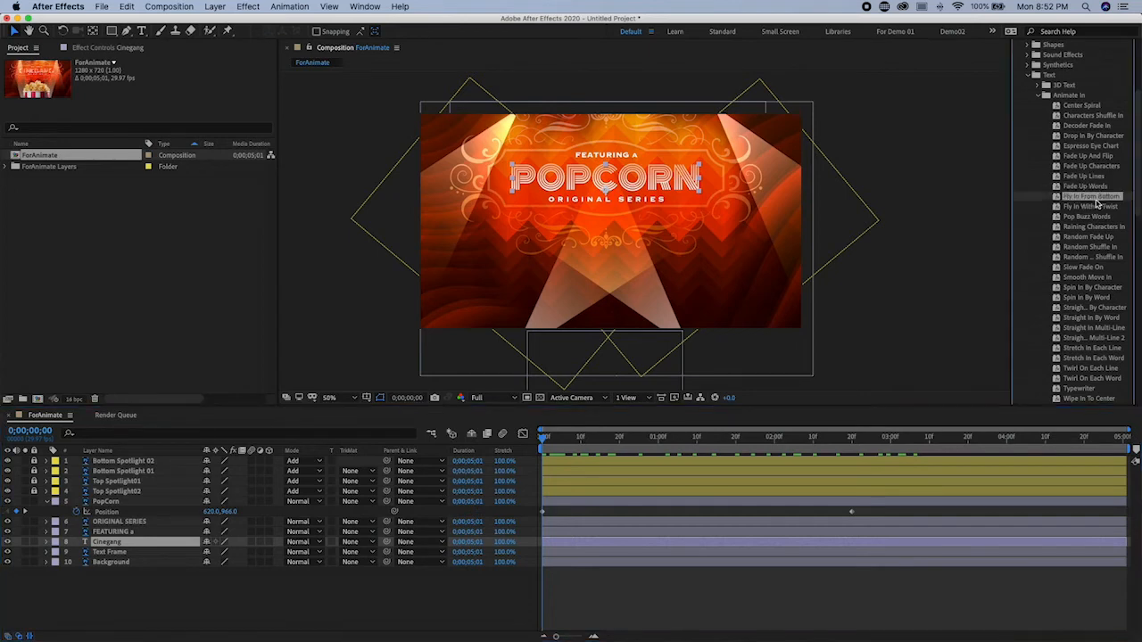
pyautogui.moveTo(1088, 199); pyautogui.dragTo(163, 542)
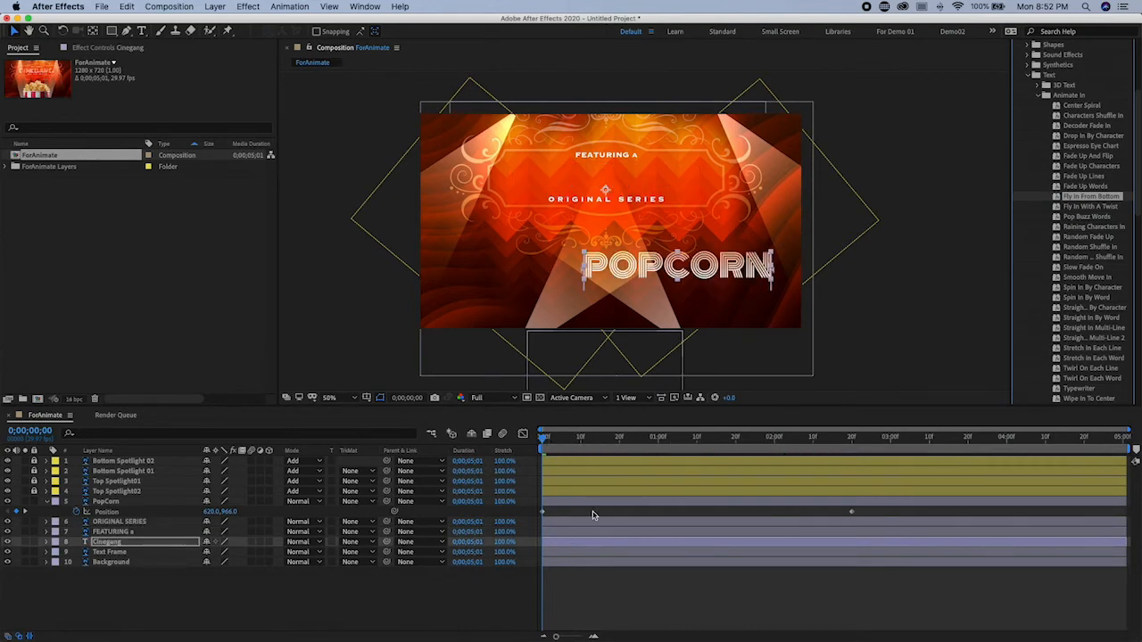
pyautogui.moveTo(544, 439); pyautogui.dragTo(665, 455)
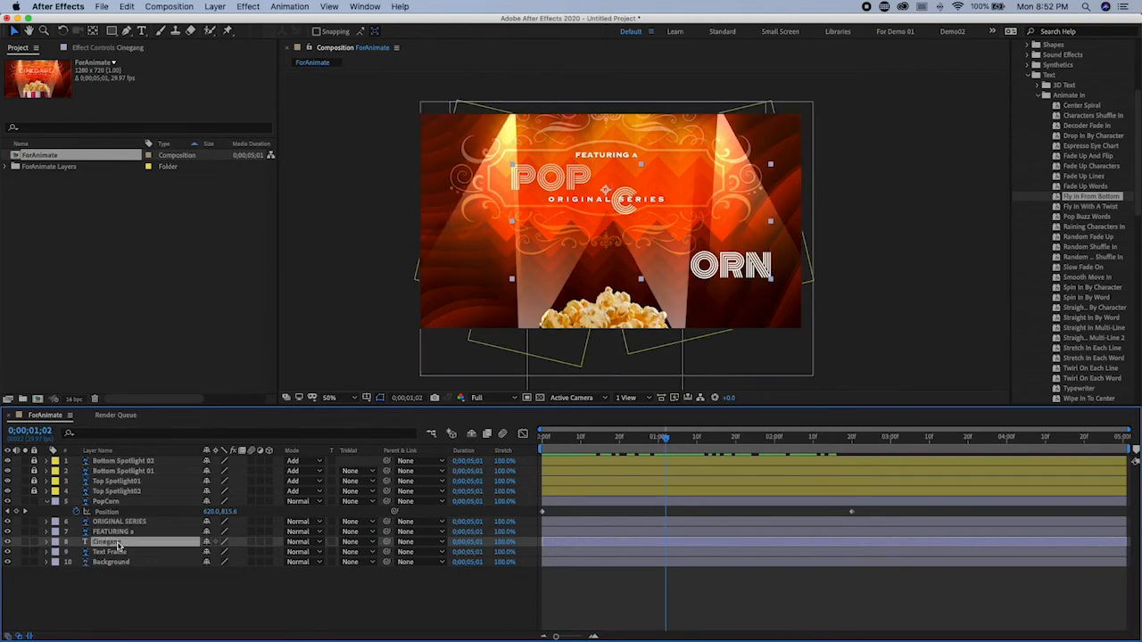
# Reveal the Cinegang layer's keyframed Range Selector Start property and scrub back to 0;00;00;25 to examine its keyframes.
pyautogui.click(49, 543)
pyautogui.click(57, 553)
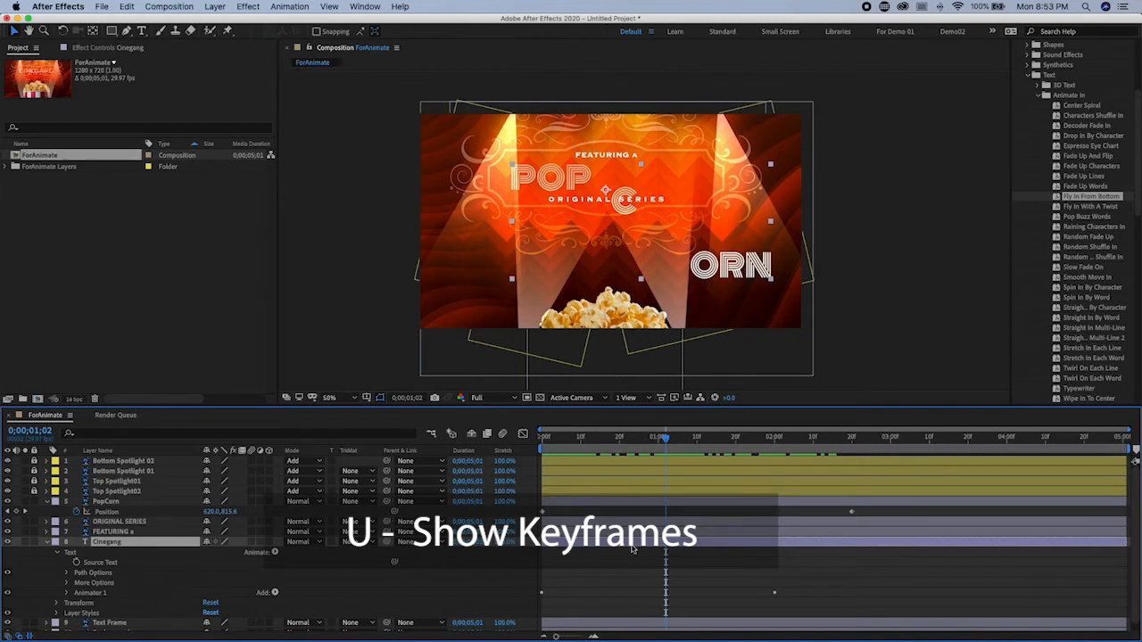
pyautogui.press('u')
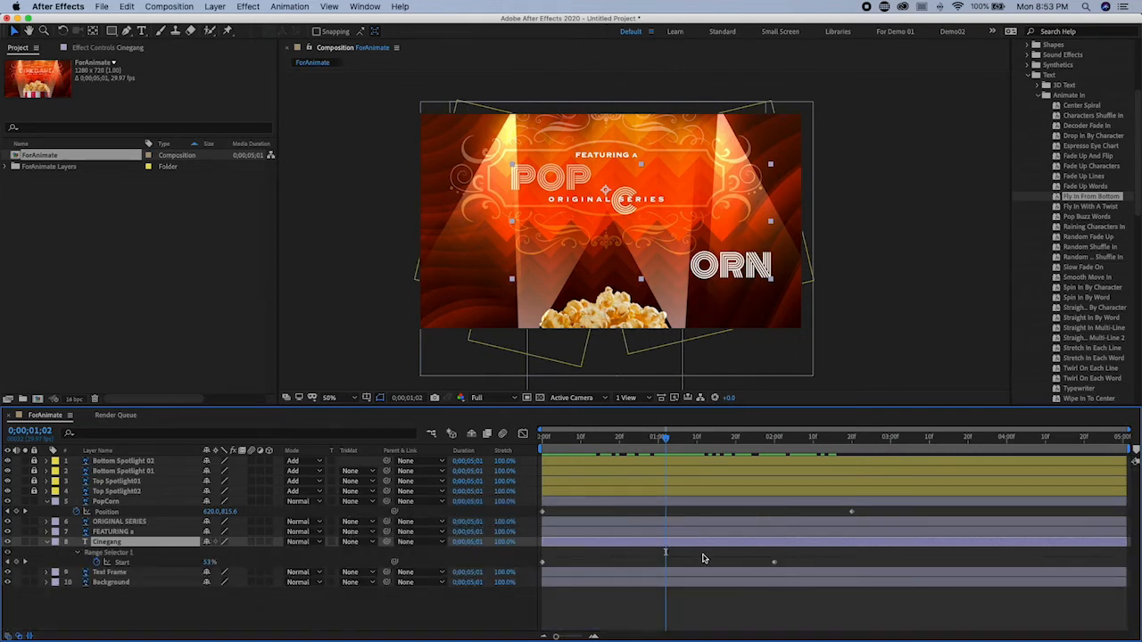
pyautogui.moveTo(678, 443); pyautogui.dragTo(640, 475)
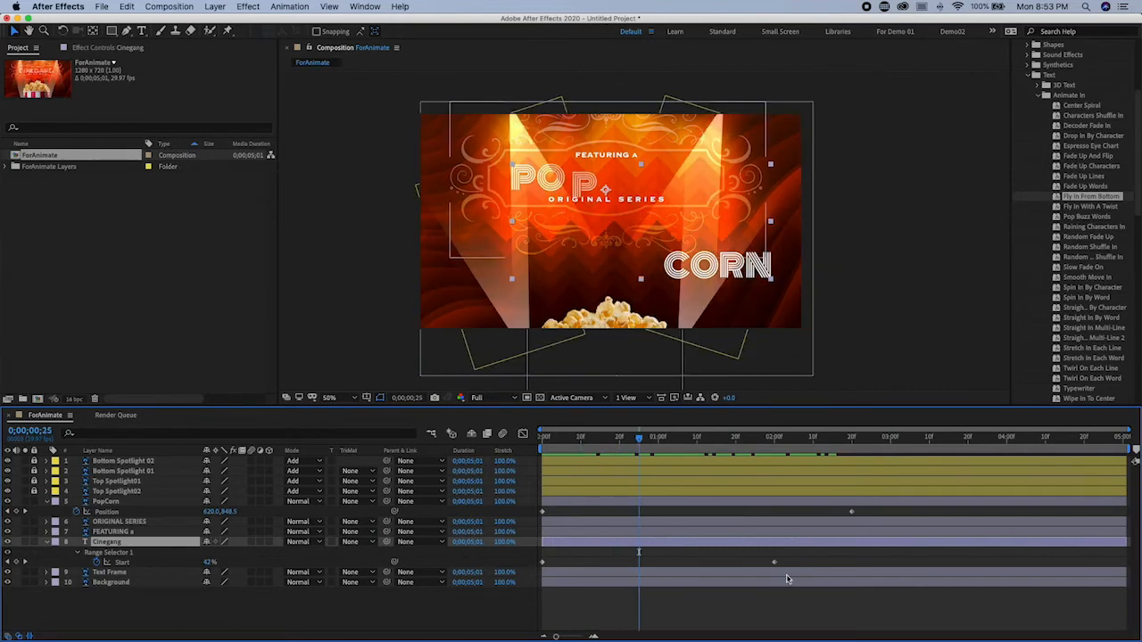
# Try moving the second Start keyframe of the Cinegang text to about the one-second mark, check the speed and undo the move.
pyautogui.moveTo(774, 563); pyautogui.dragTo(661, 563)
pyautogui.moveTo(635, 440); pyautogui.dragTo(681, 459)
pyautogui.press('super+z')
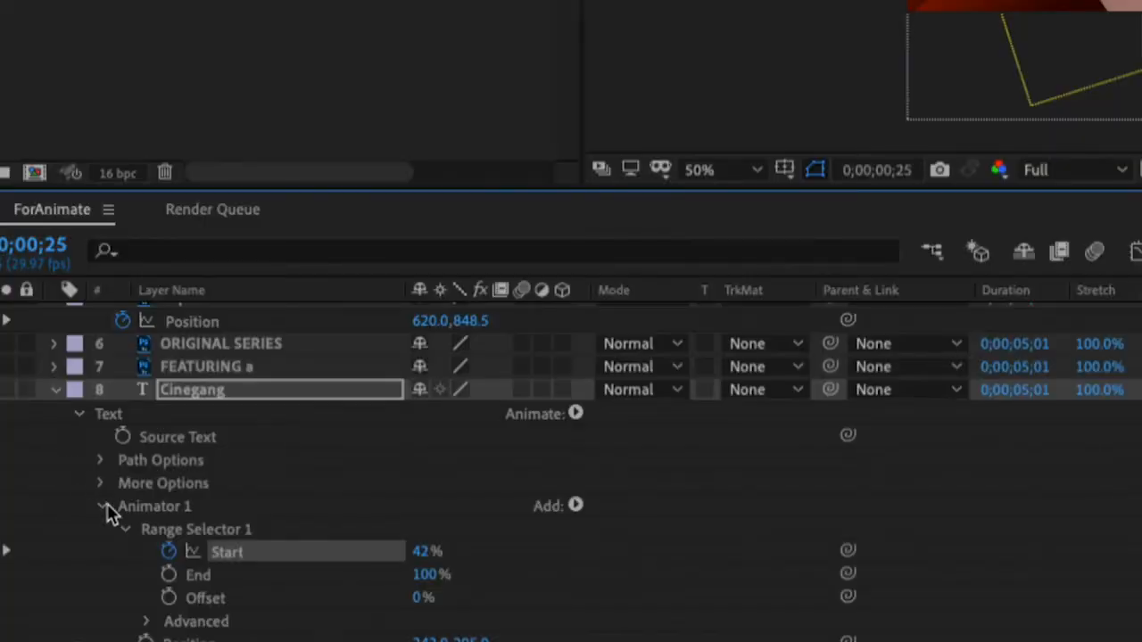
# Delete Animator 1 from the Cinegang layer's Text properties.
pyautogui.click(79, 414)
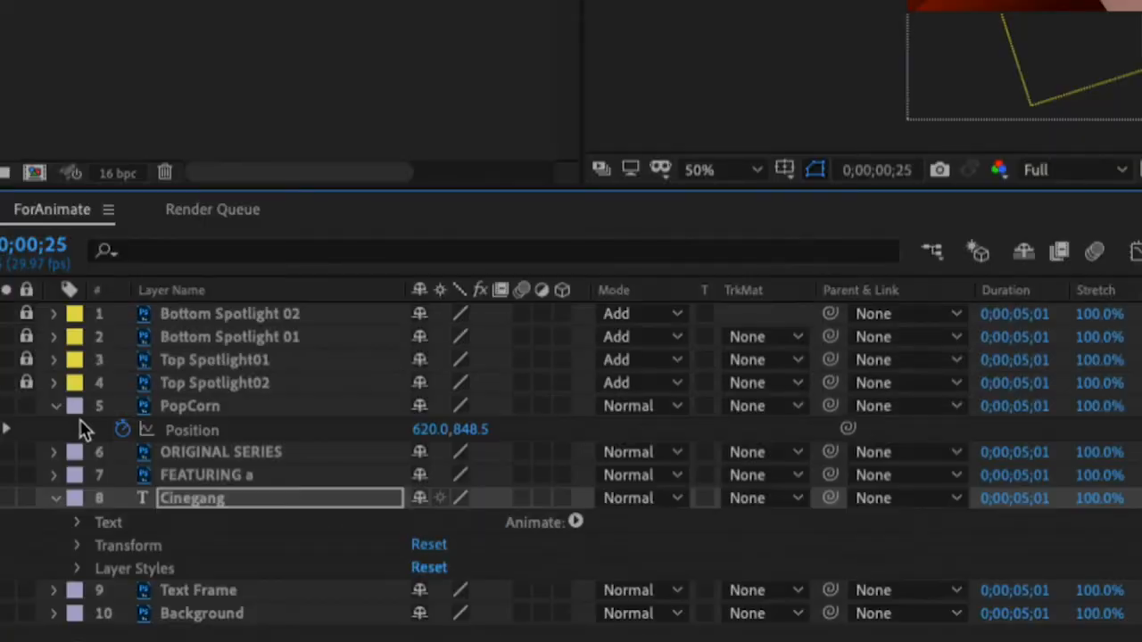
pyautogui.click(78, 523)
pyautogui.click(100, 556)
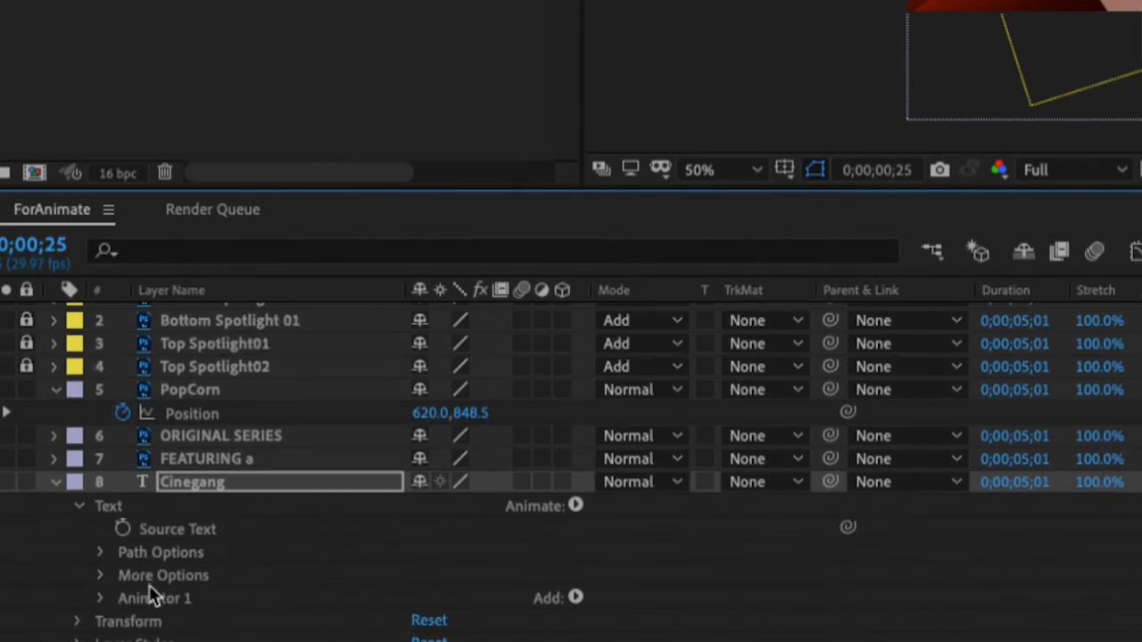
pyautogui.click(152, 596)
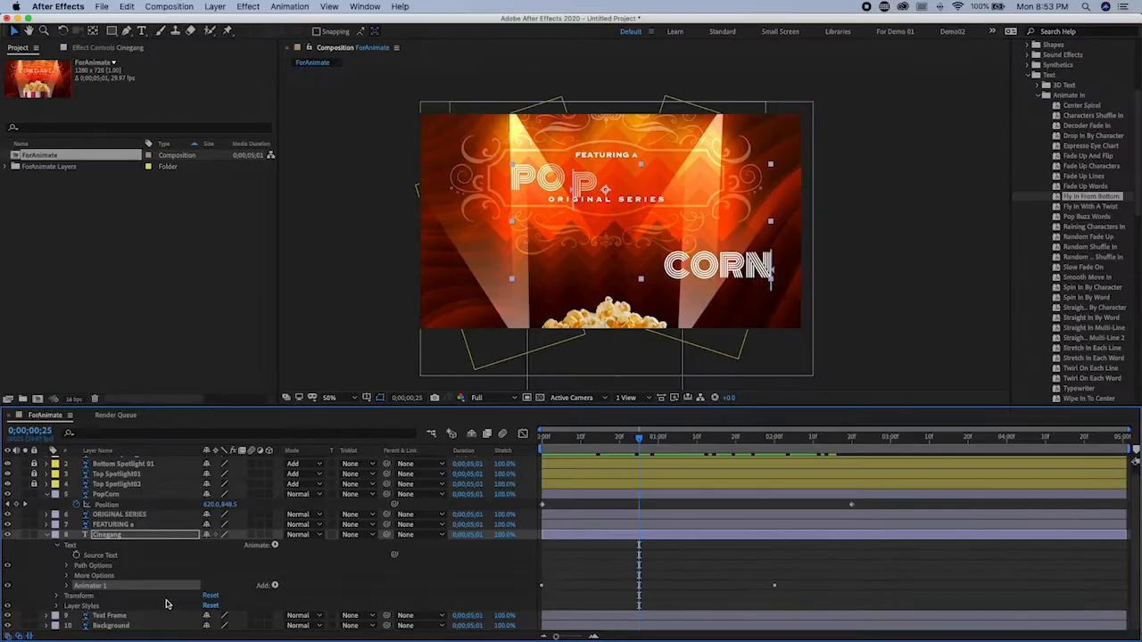
pyautogui.press('Delete')
# Move to 0;00;01;00 and look through the Animate In presets, highlighting Characters Shuffle In and Fly In From Bottom.
pyautogui.click(659, 457)
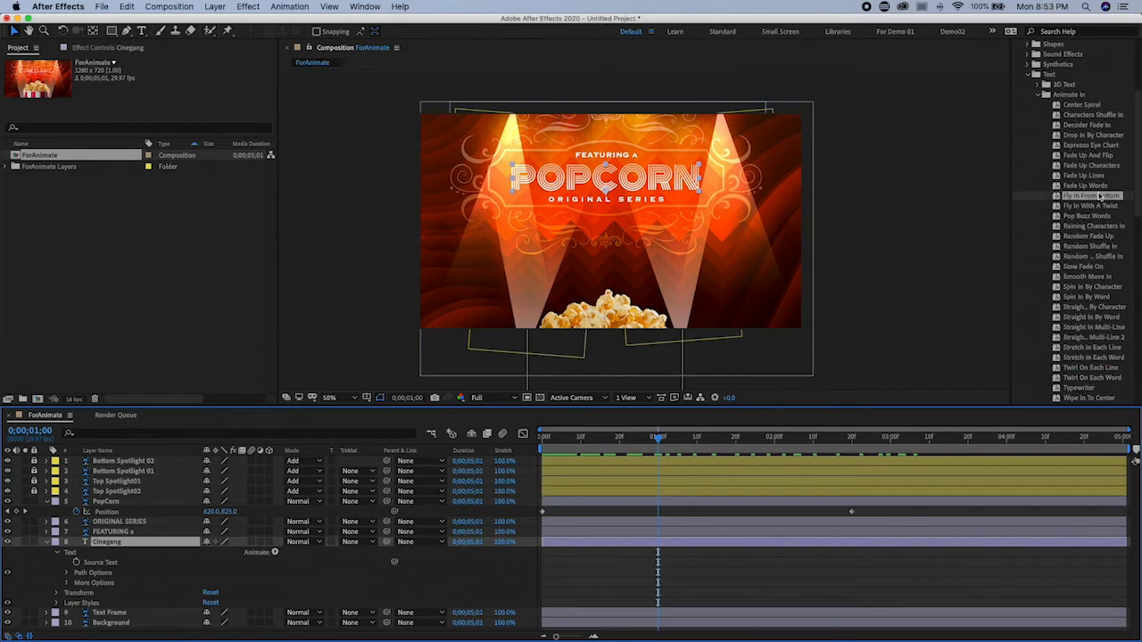
pyautogui.click(1098, 118)
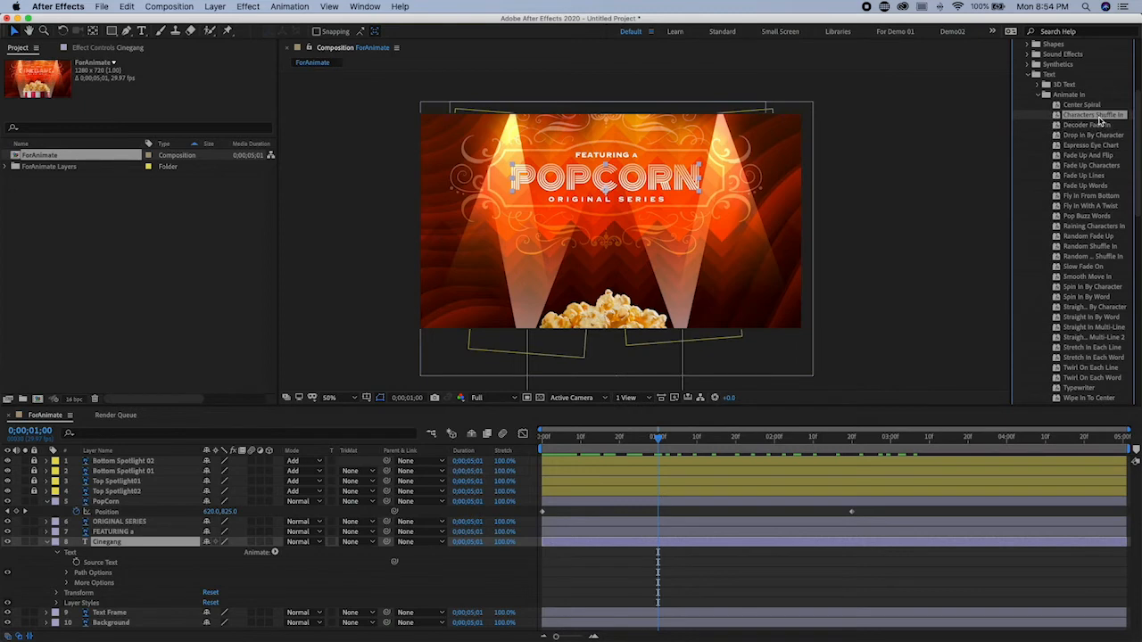
pyautogui.scroll(-1, 1100, 159)
pyautogui.scroll(2, 1095, 170)
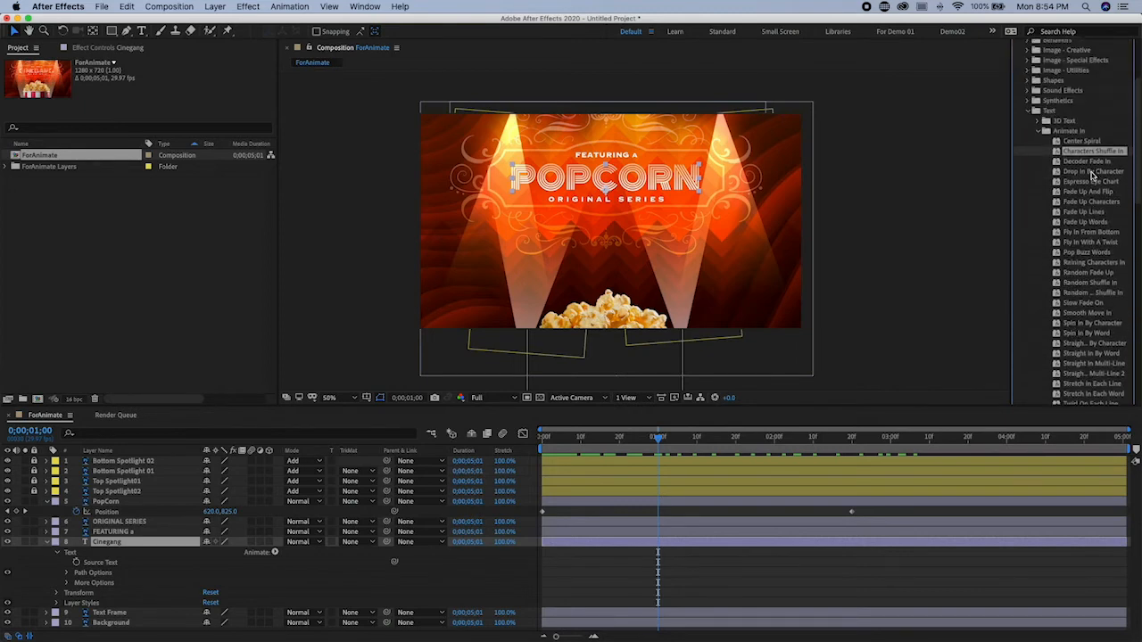
pyautogui.click(1090, 233)
pyautogui.moveTo(1090, 241); pyautogui.dragTo(650, 284)
# Switch to Safari and expand the Animate In section of the MotionIsland text animation presets preview gallery.
pyautogui.press('super+Tab')
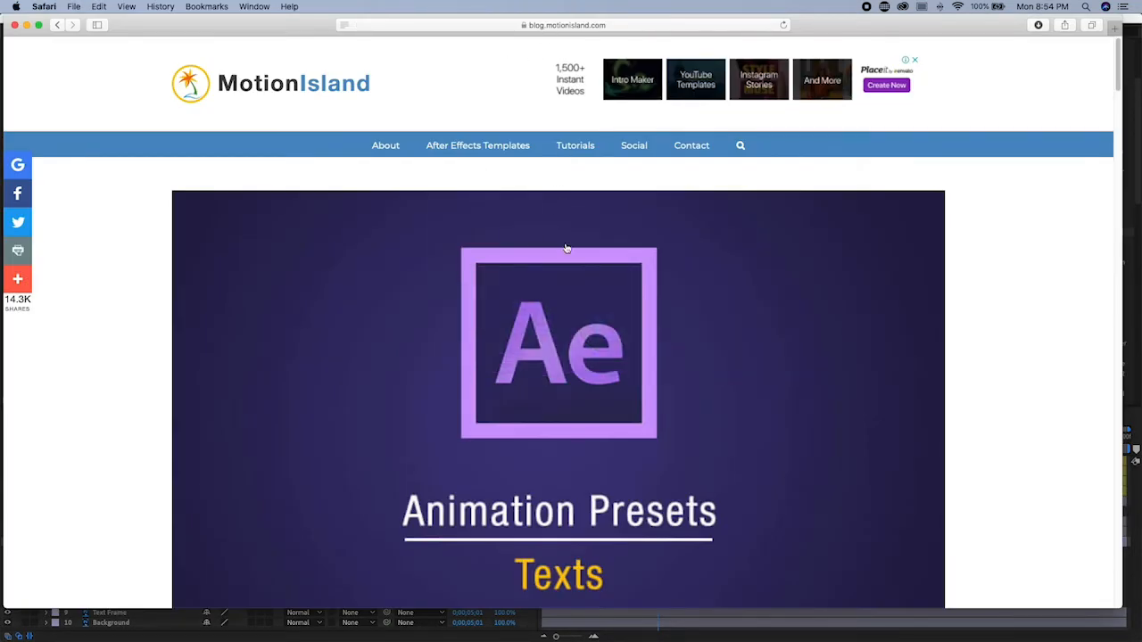
pyautogui.scroll(-3, 566, 248)
pyautogui.scroll(-3, 568, 254)
pyautogui.scroll(-3, 620, 353)
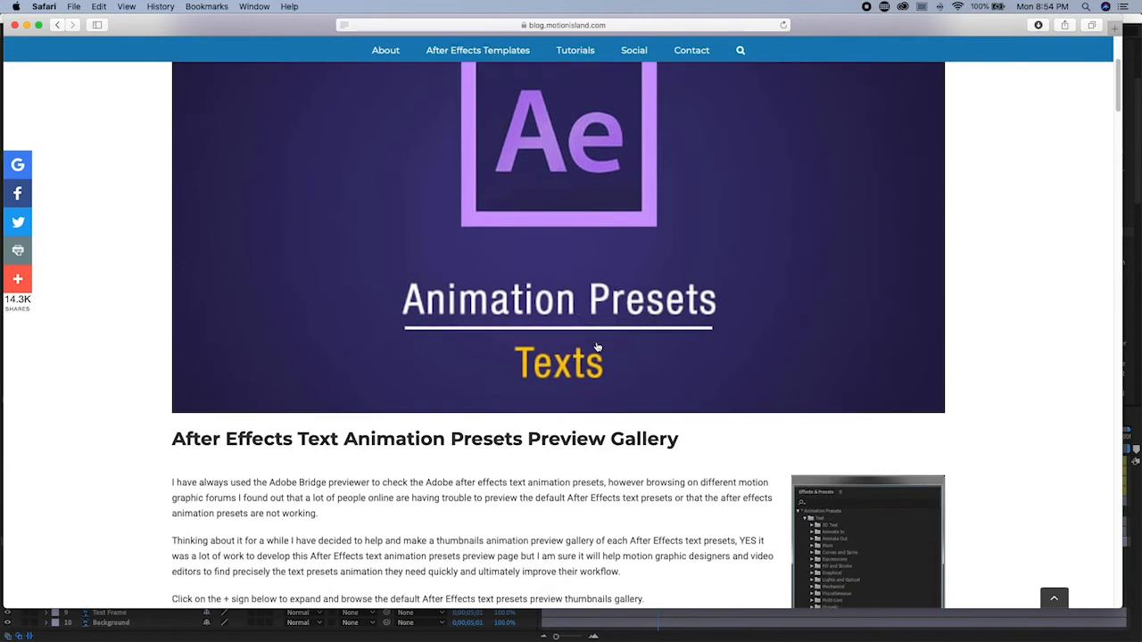
pyautogui.scroll(-5, 596, 348)
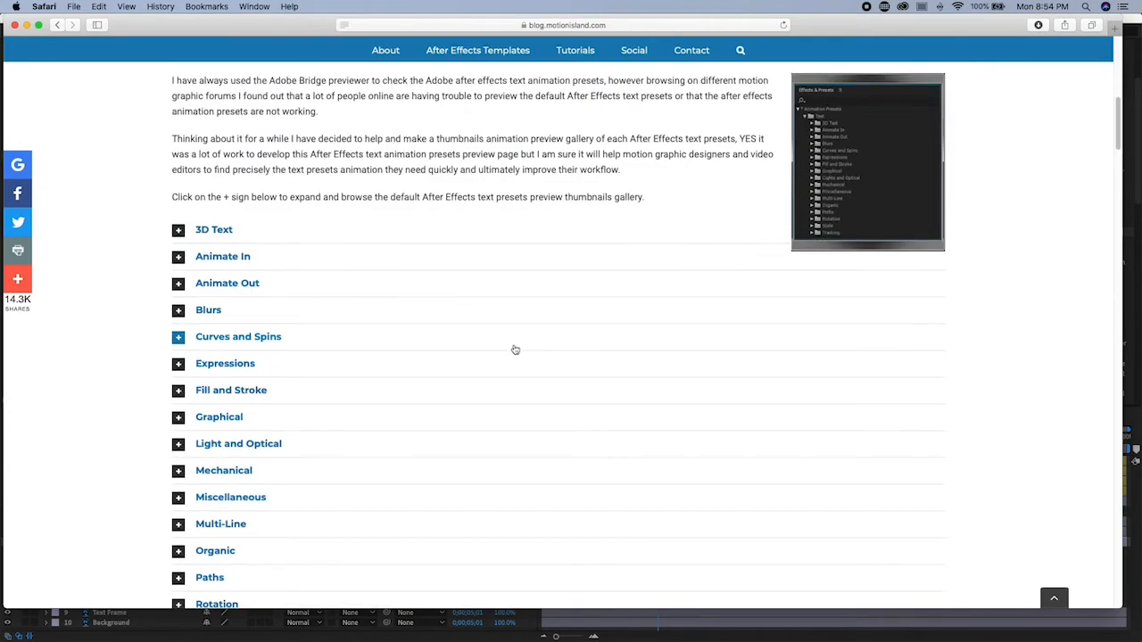
pyautogui.click(178, 177)
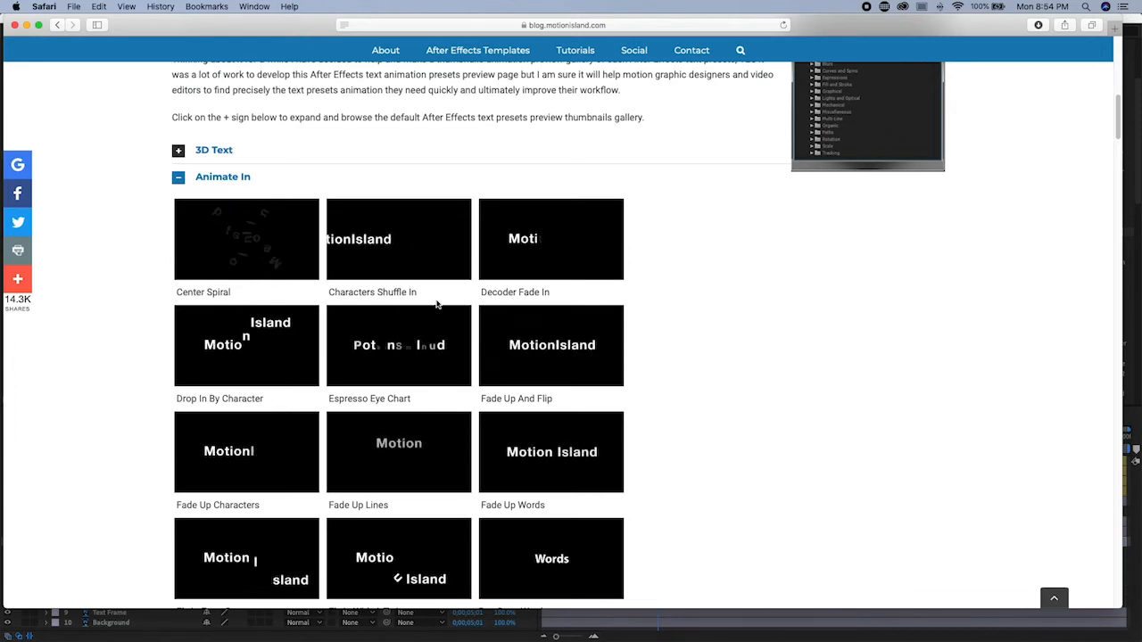
# Compare the Animate In preset previews in the gallery with the After Effects preset list, viewing them through Wipe In To Center.
pyautogui.scroll(-1, 384, 303)
pyautogui.scroll(-3, 342, 304)
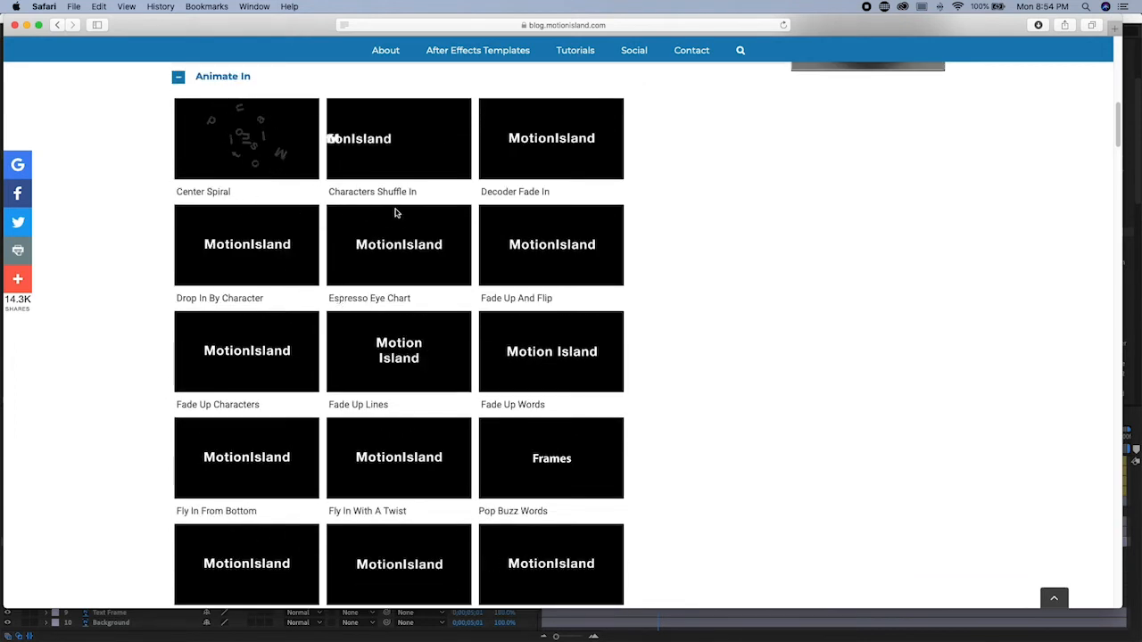
pyautogui.press('super+Tab')
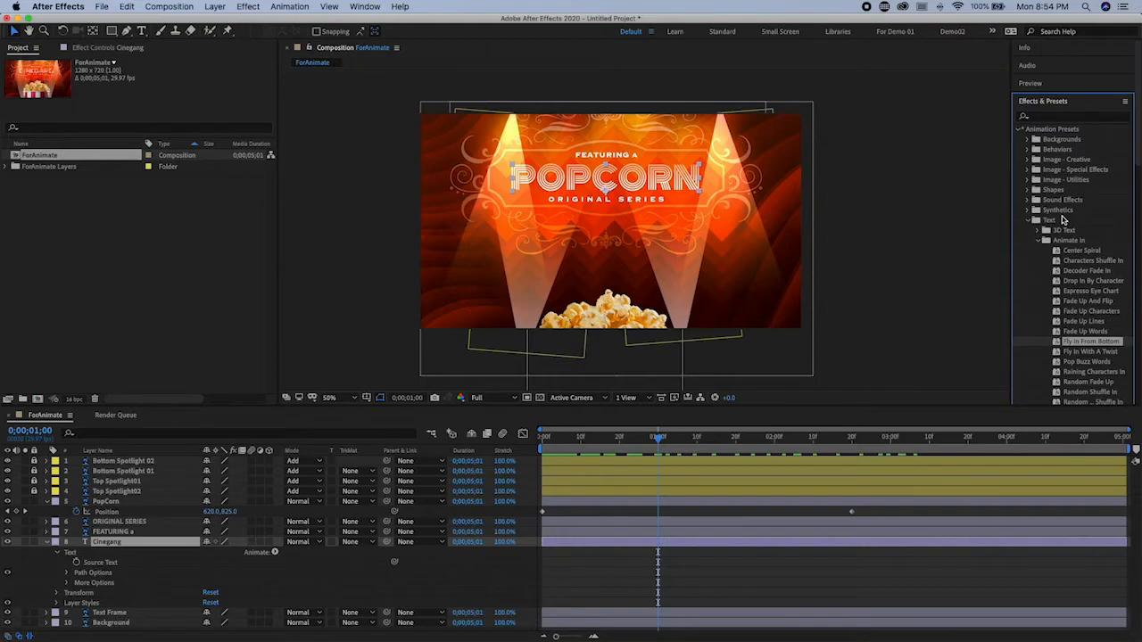
pyautogui.press('super+Tab')
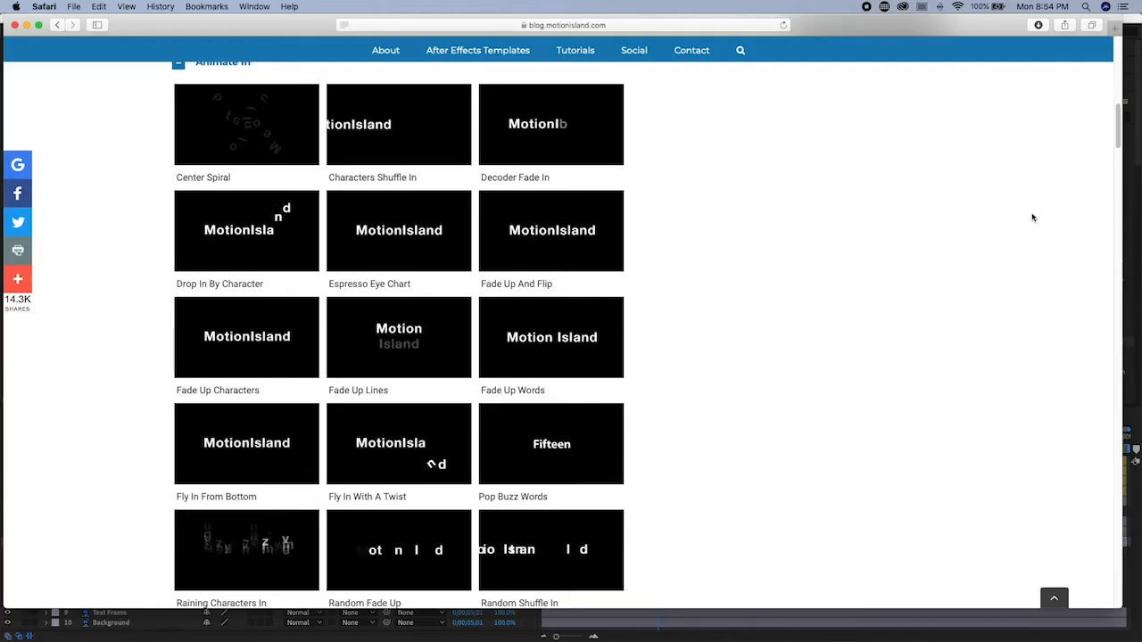
pyautogui.scroll(-5, 1032, 214)
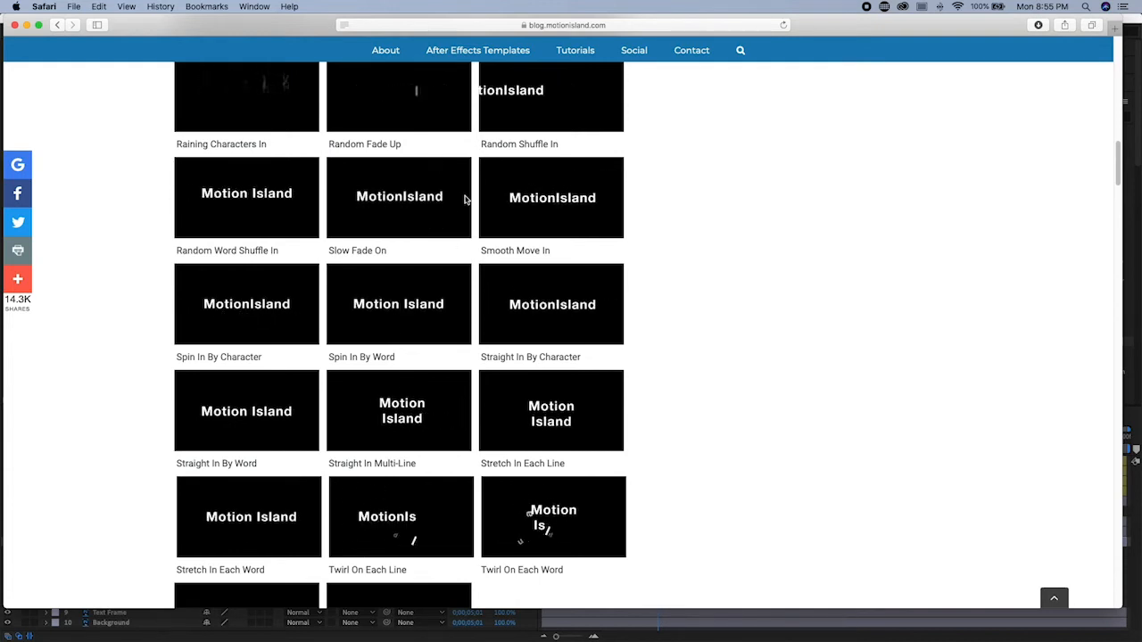
pyautogui.scroll(-5, 487, 268)
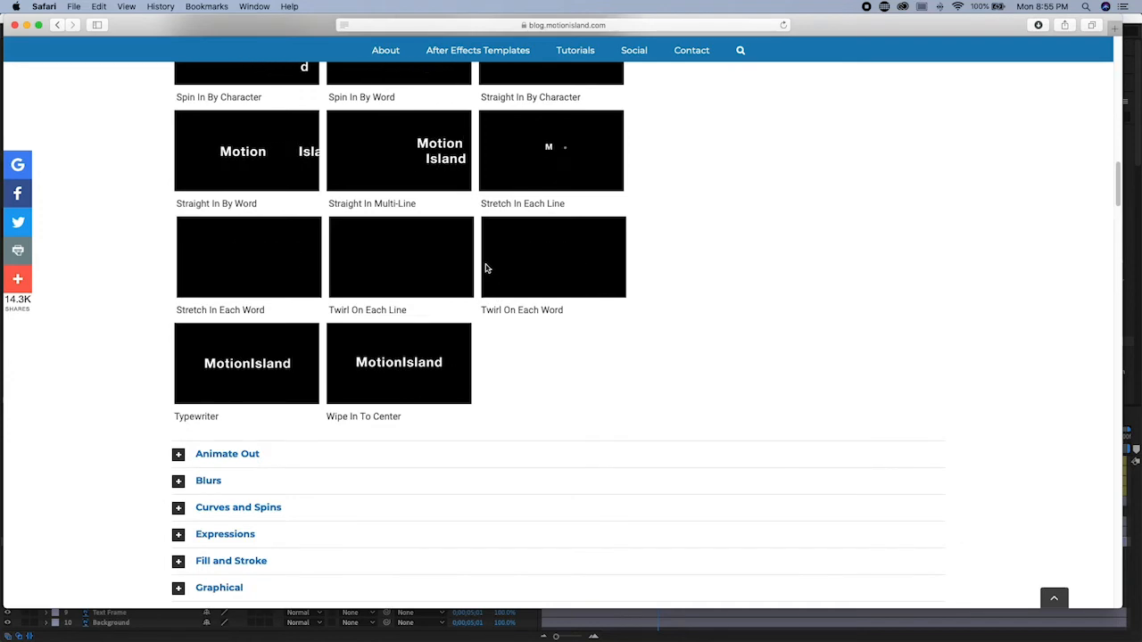
# Collapse the gallery's Animate In section, expand Scale, and look through the scale preset previews down to Zoom Forward.
pyautogui.scroll(10, 301, 398)
pyautogui.click(233, 342)
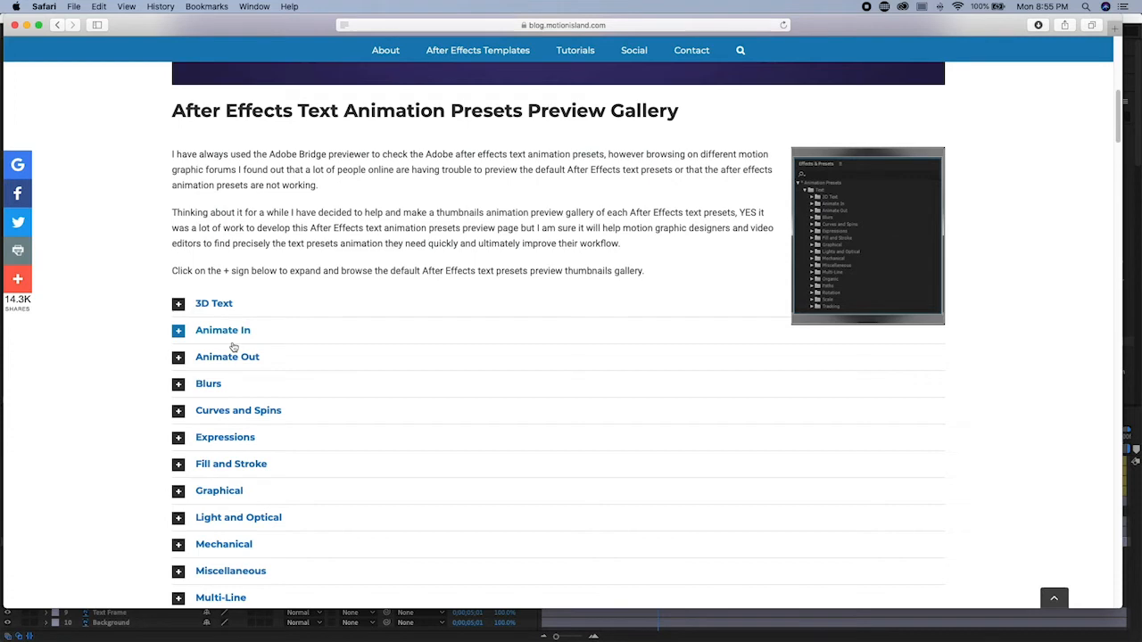
pyautogui.scroll(-4, 268, 375)
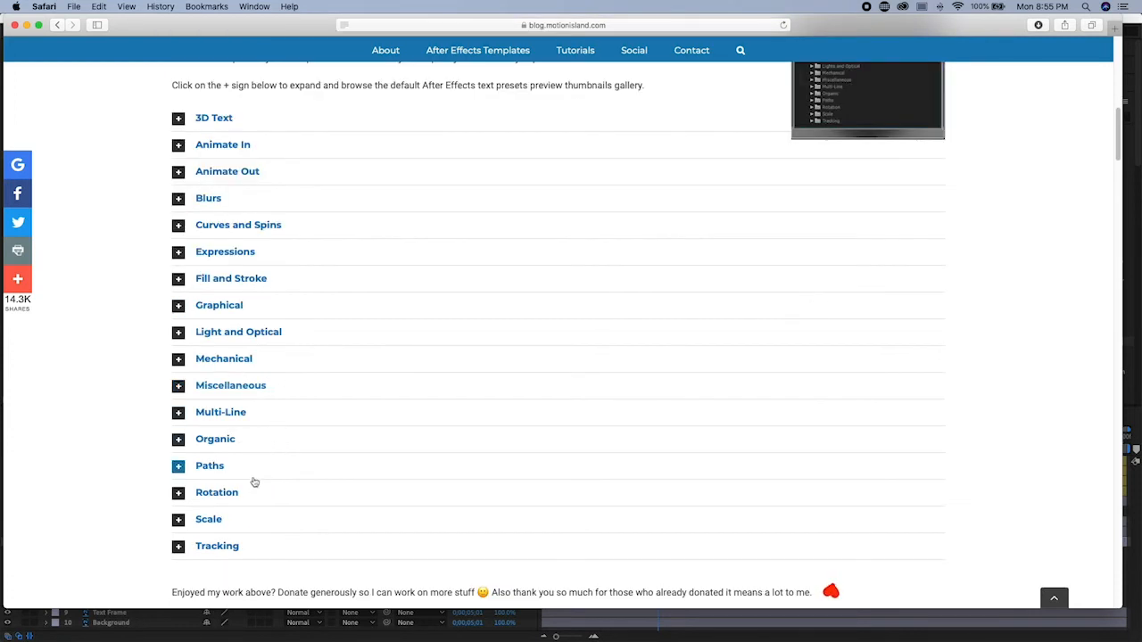
pyautogui.click(307, 516)
pyautogui.scroll(-6, 307, 515)
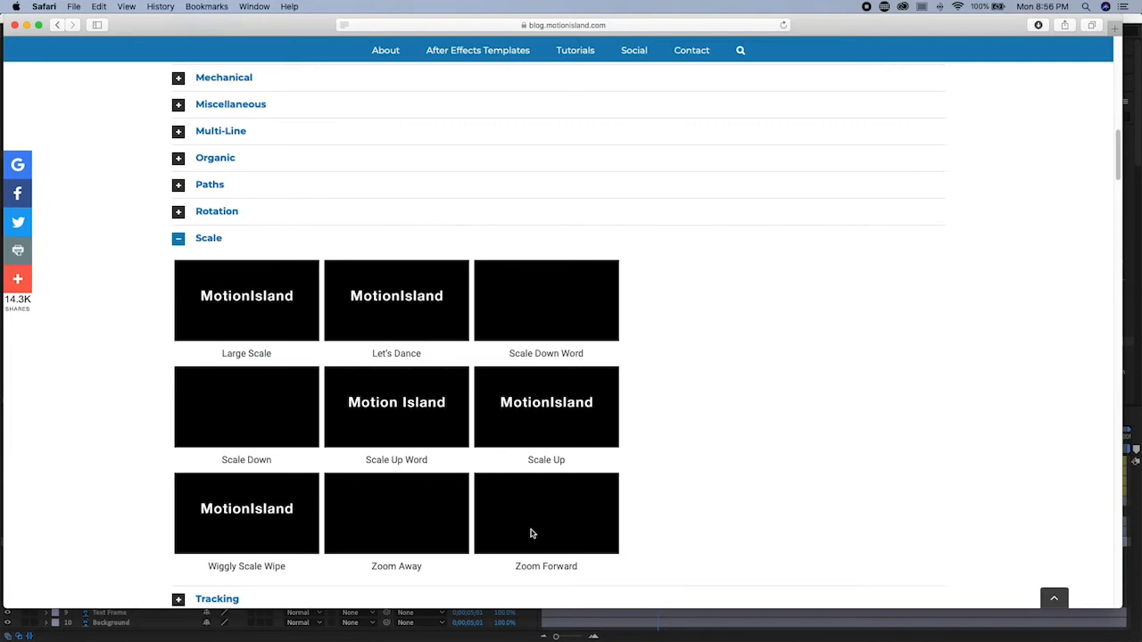
# Switch to After Effects and apply the Zoom Forward preset from the Scale text presets to the Cinegang layer at 0;00;00;00.
pyautogui.press('super+Tab')
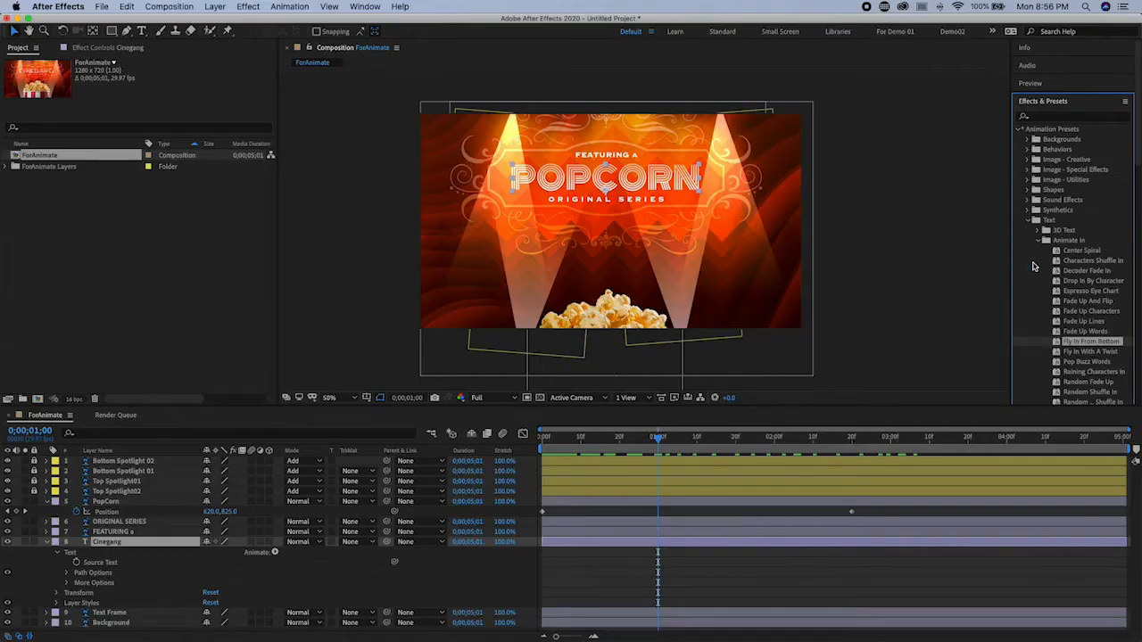
pyautogui.click(1039, 241)
pyautogui.scroll(-4, 1051, 268)
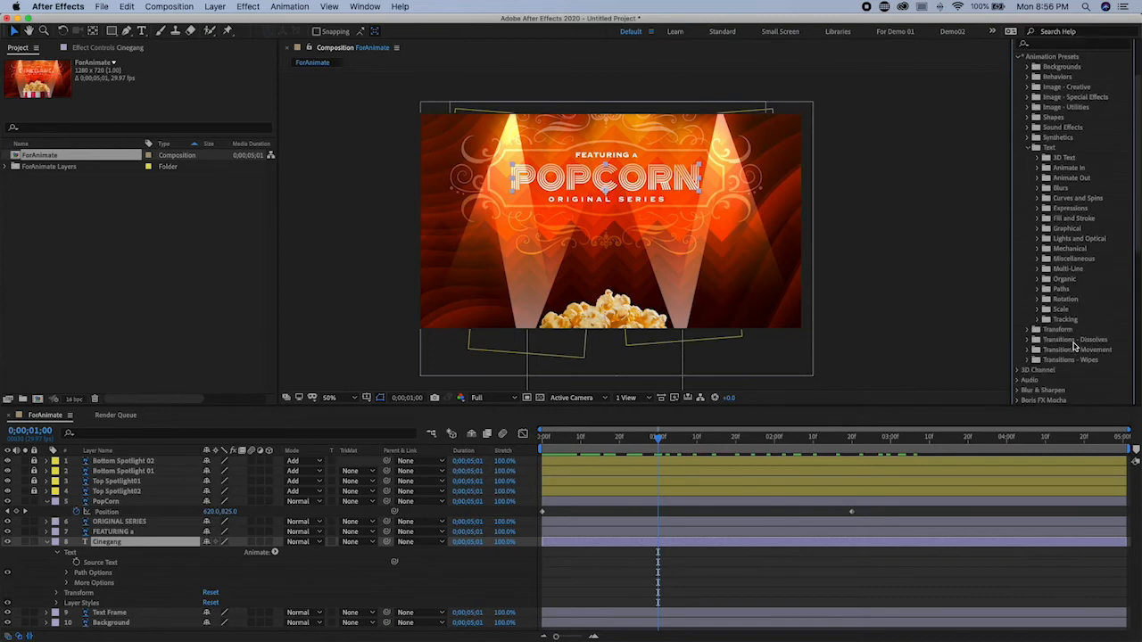
pyautogui.click(1037, 309)
pyautogui.scroll(-3, 1064, 337)
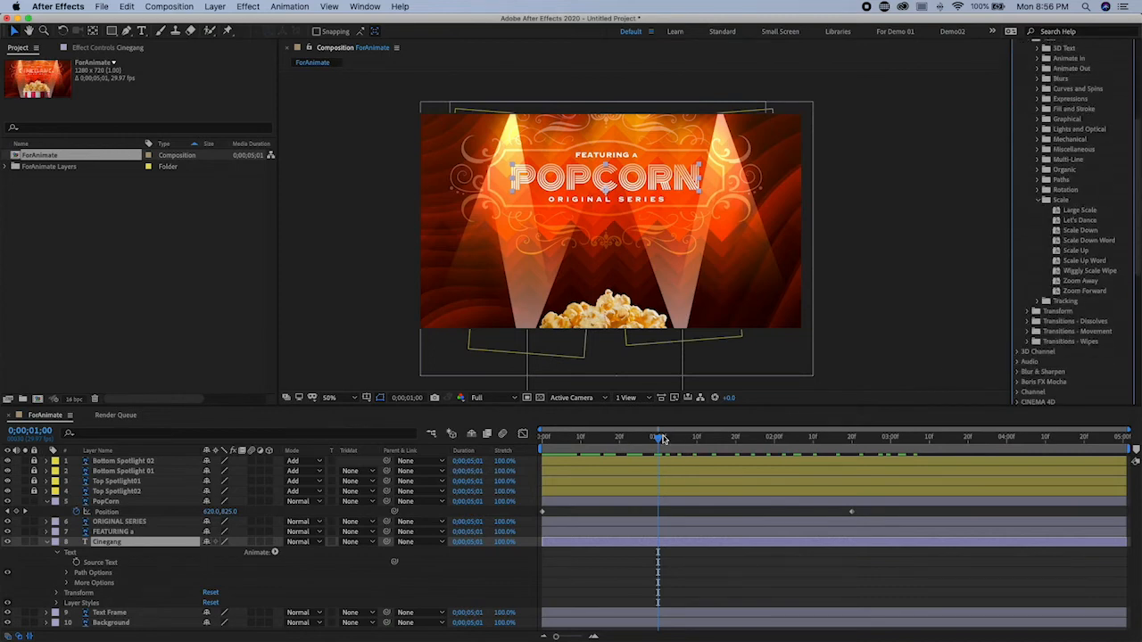
pyautogui.moveTo(659, 440); pyautogui.dragTo(536, 449)
pyautogui.moveTo(1075, 291); pyautogui.dragTo(122, 543)
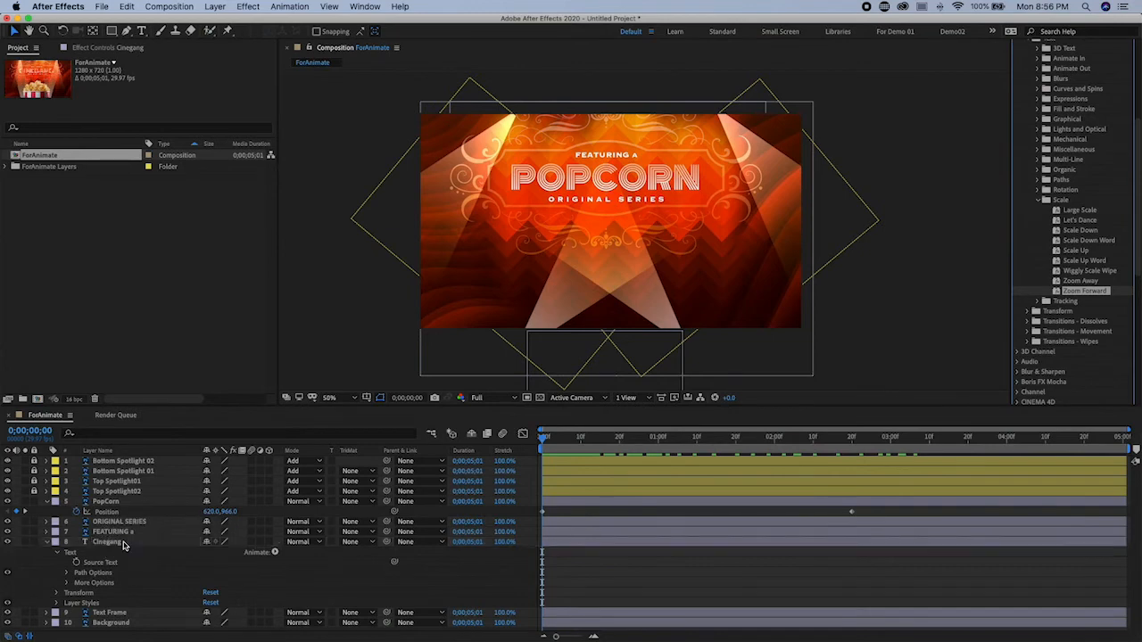
# Show the Cinegang layer's keyframes and preview the zoom animation from the start, stopping at 0;00;00;07.
pyautogui.click(562, 545)
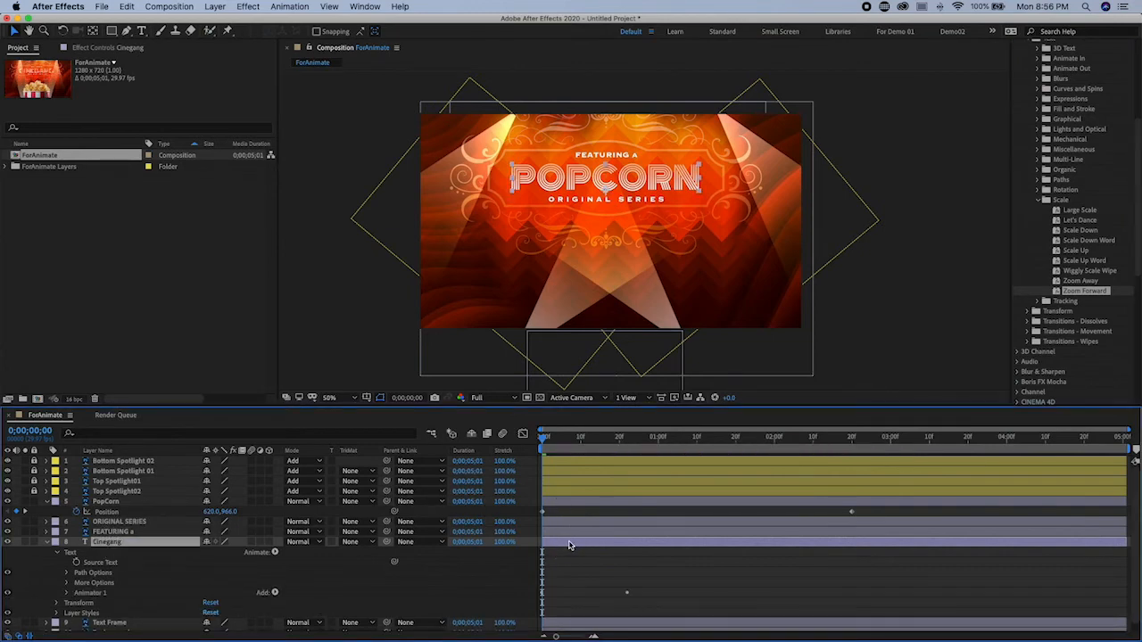
pyautogui.press('u')
pyautogui.press('space')
pyautogui.click(542, 461)
pyautogui.moveTo(542, 461); pyautogui.dragTo(568, 462)
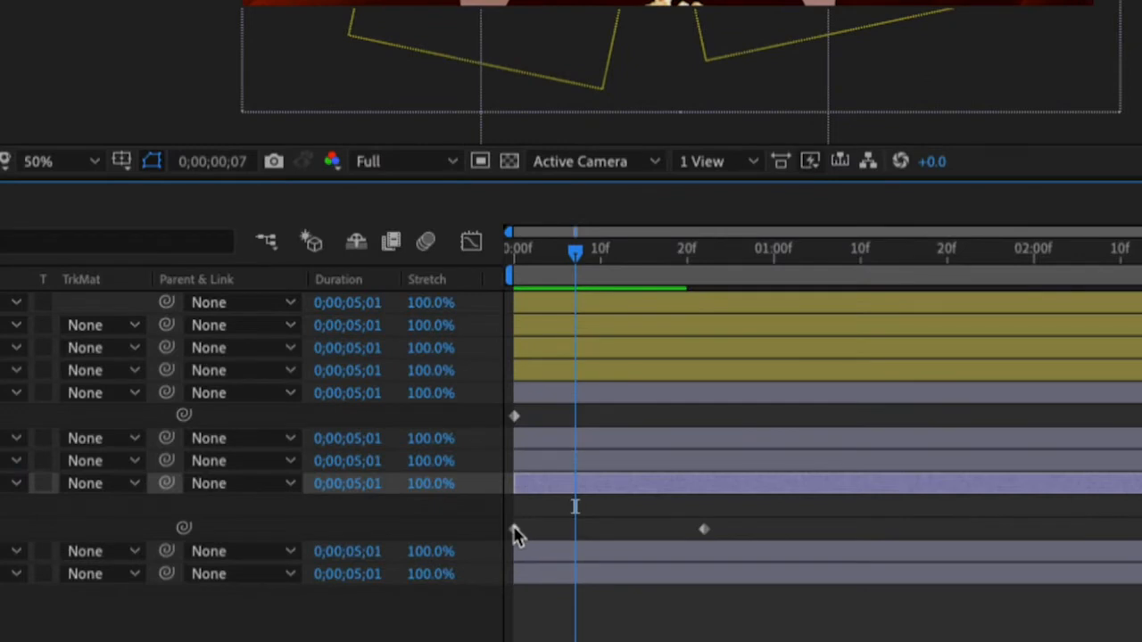
# Retime the Cinegang Range Selector's Offset keyframes to 0;00;00;01 and about 0;00;00;25, and check the title at 0;00;01;04.
pyautogui.moveTo(543, 562); pyautogui.dragTo(603, 535)
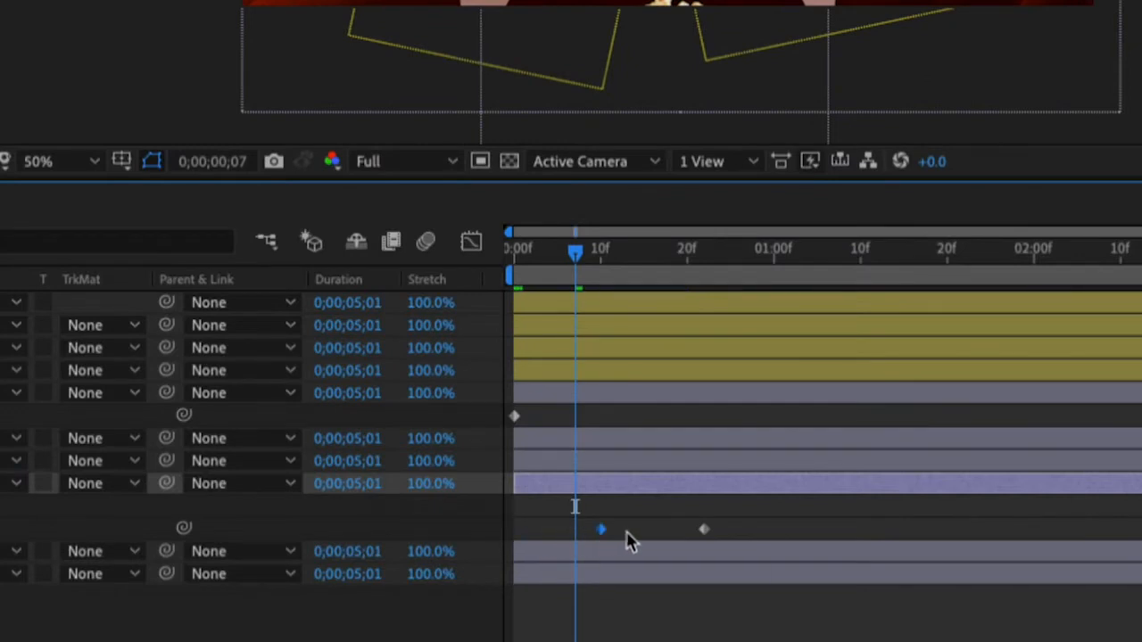
pyautogui.moveTo(705, 532); pyautogui.dragTo(533, 533)
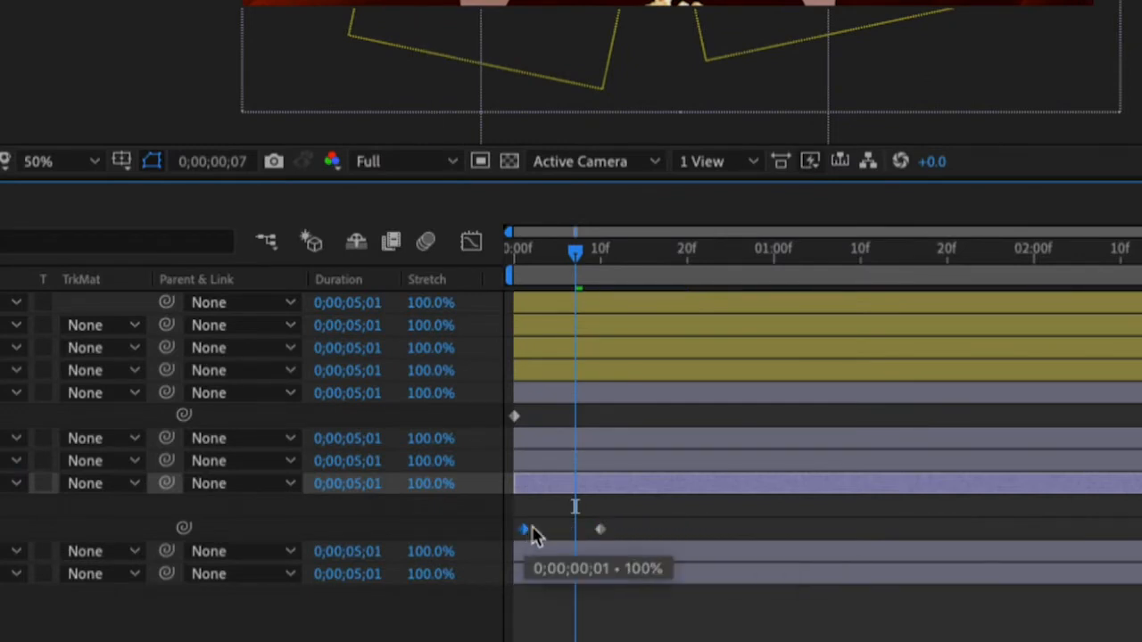
pyautogui.moveTo(601, 535); pyautogui.dragTo(715, 538)
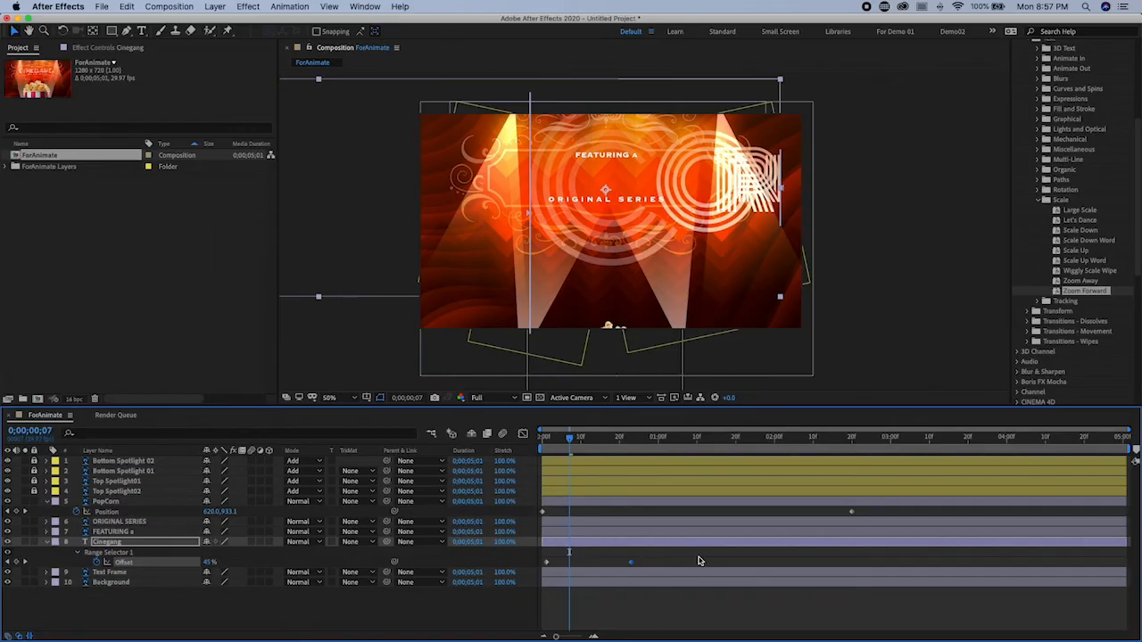
pyautogui.moveTo(576, 447); pyautogui.dragTo(673, 463)
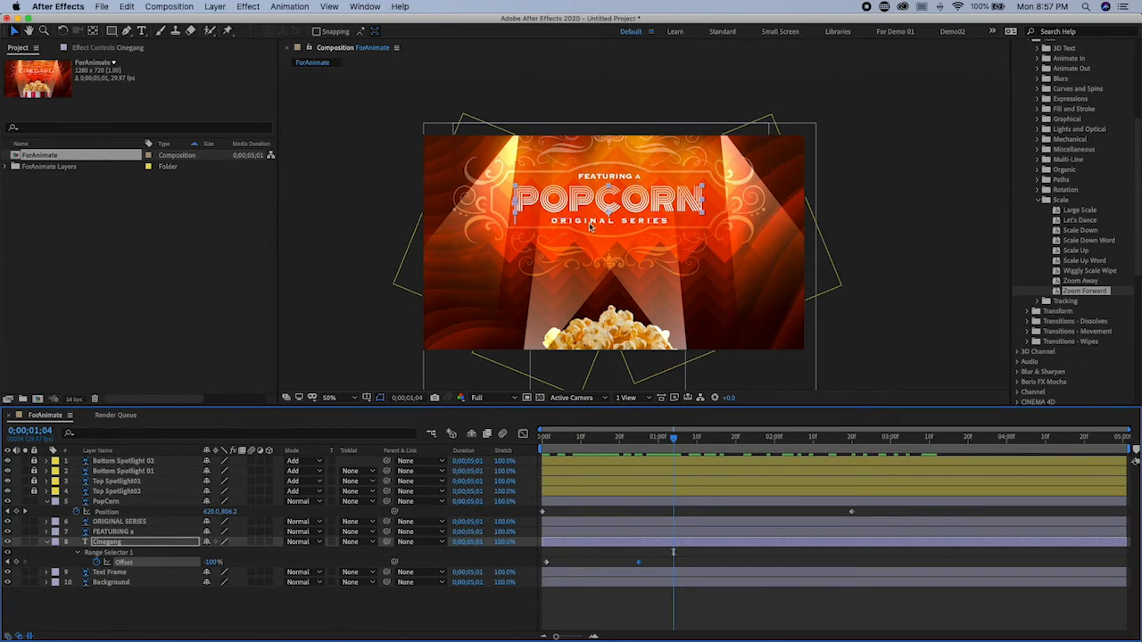
pyautogui.scroll(5, 1077, 242)
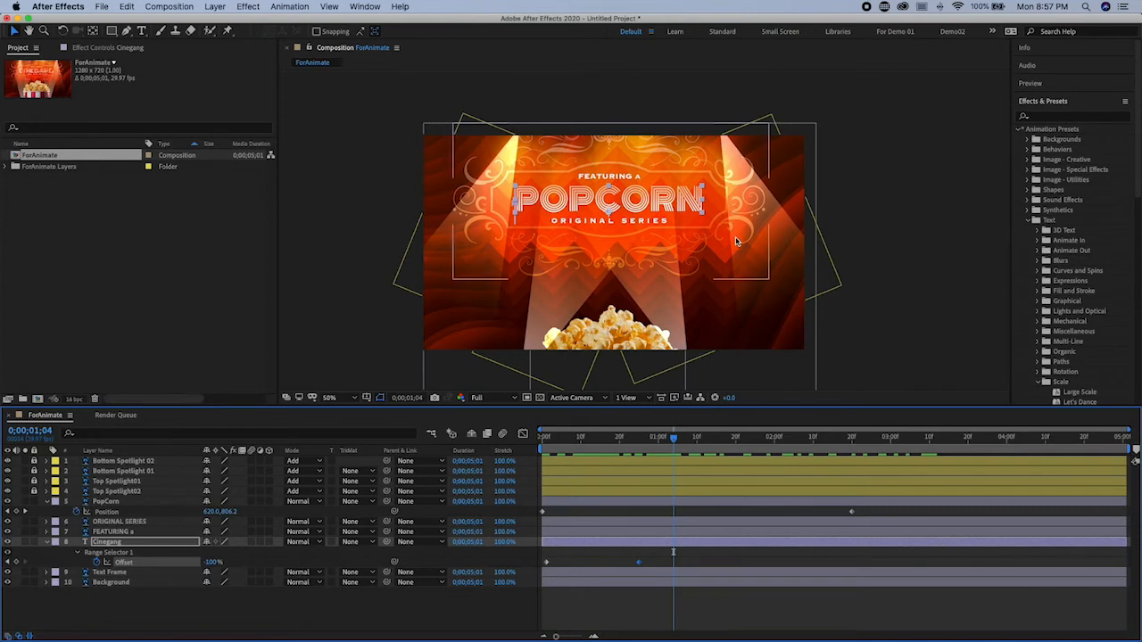
# Convert the FEATURING a and ORIGINAL SERIES layers to editable text.
pyautogui.click(158, 532)
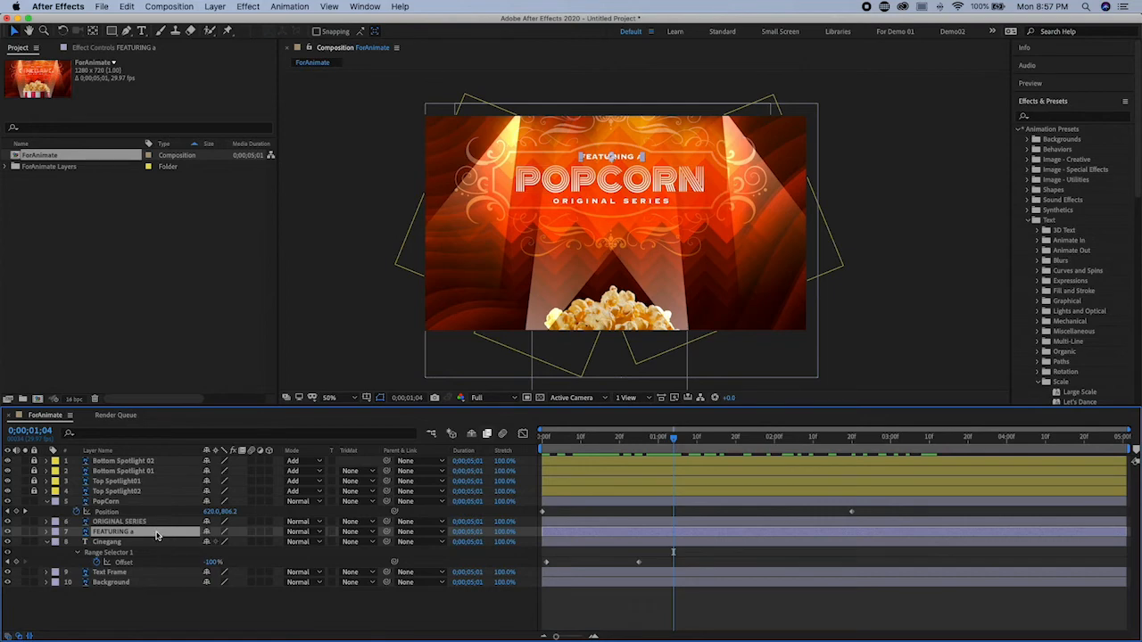
pyautogui.keyDown('shift'); pyautogui.click(148, 522); pyautogui.keyUp('shift')
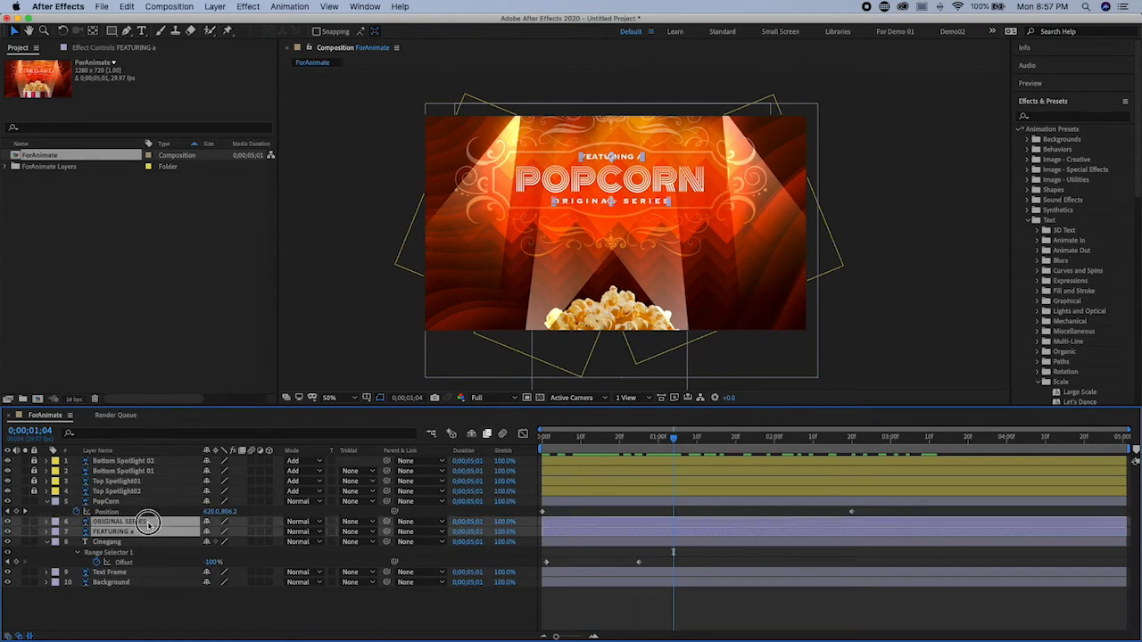
pyautogui.click(215, 6)
pyautogui.moveTo(274, 334)
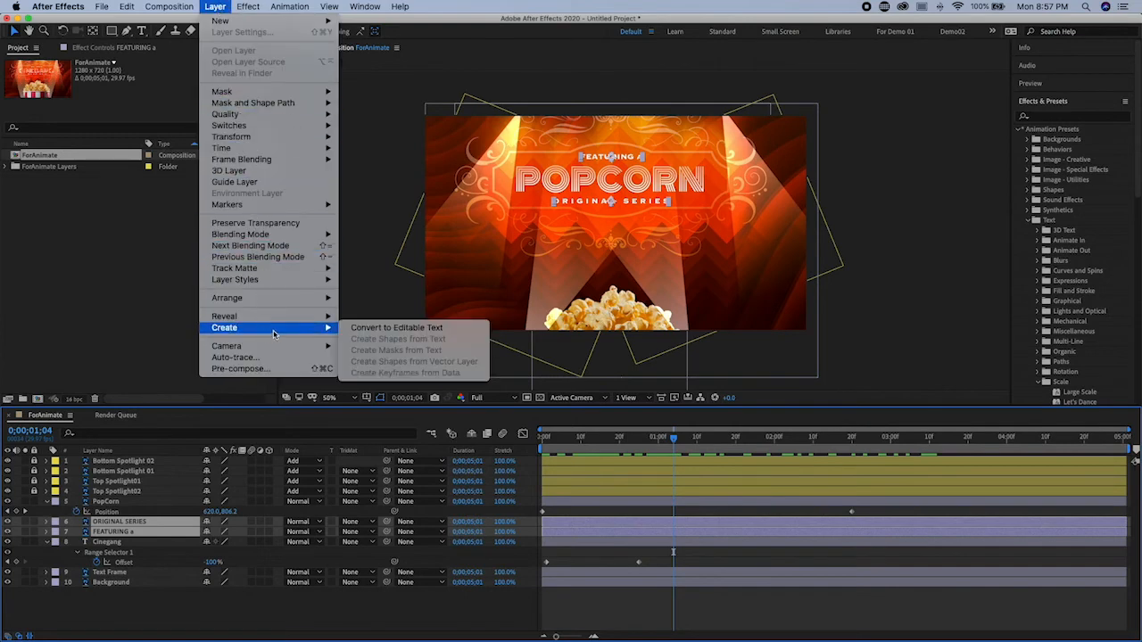
pyautogui.click(400, 329)
# Set a 0% Opacity keyframe on the FEATURING a layer at 0;00;00;00.
pyautogui.moveTo(672, 438); pyautogui.dragTo(650, 443)
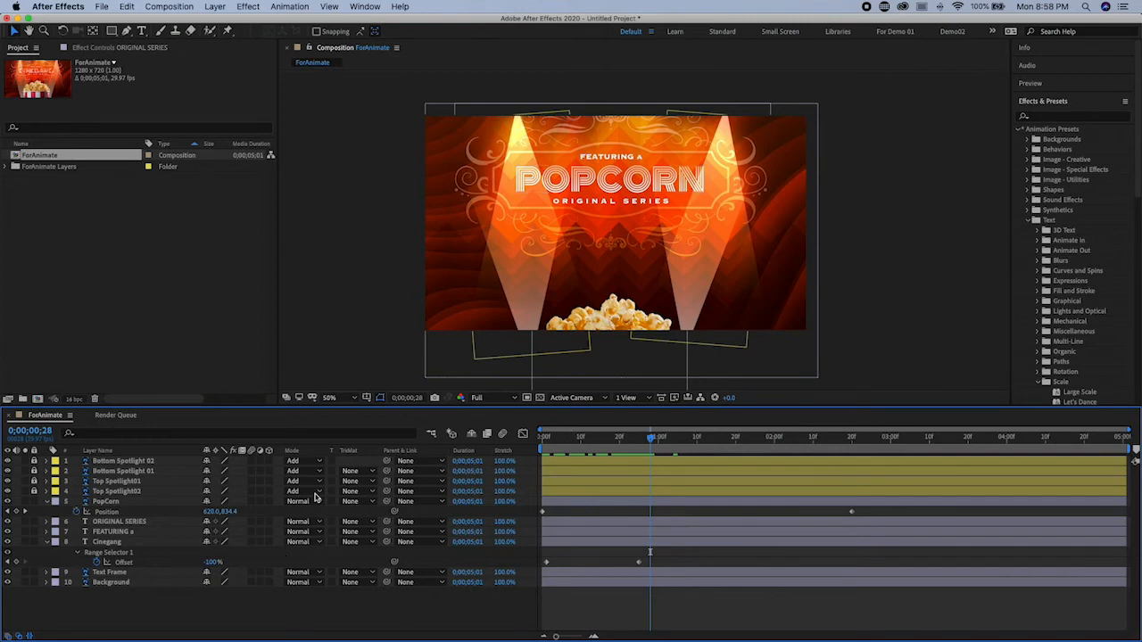
pyautogui.click(132, 532)
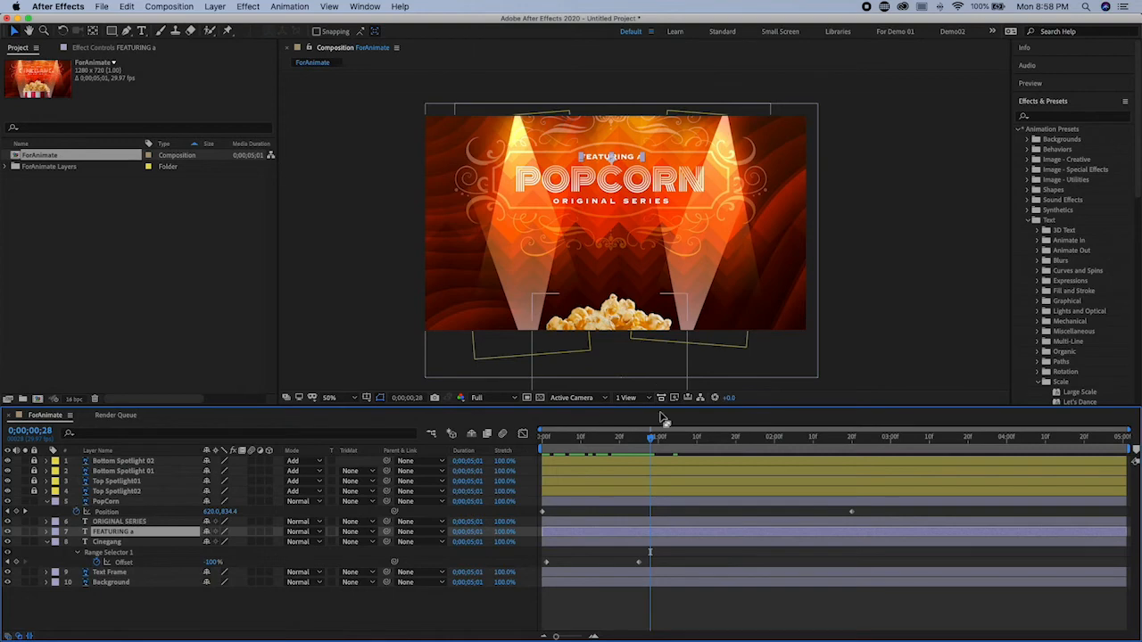
pyautogui.moveTo(656, 446)
pyautogui.mouseDown()
pyautogui.moveTo(528, 448)
pyautogui.moveTo(635, 441)
pyautogui.mouseUp()
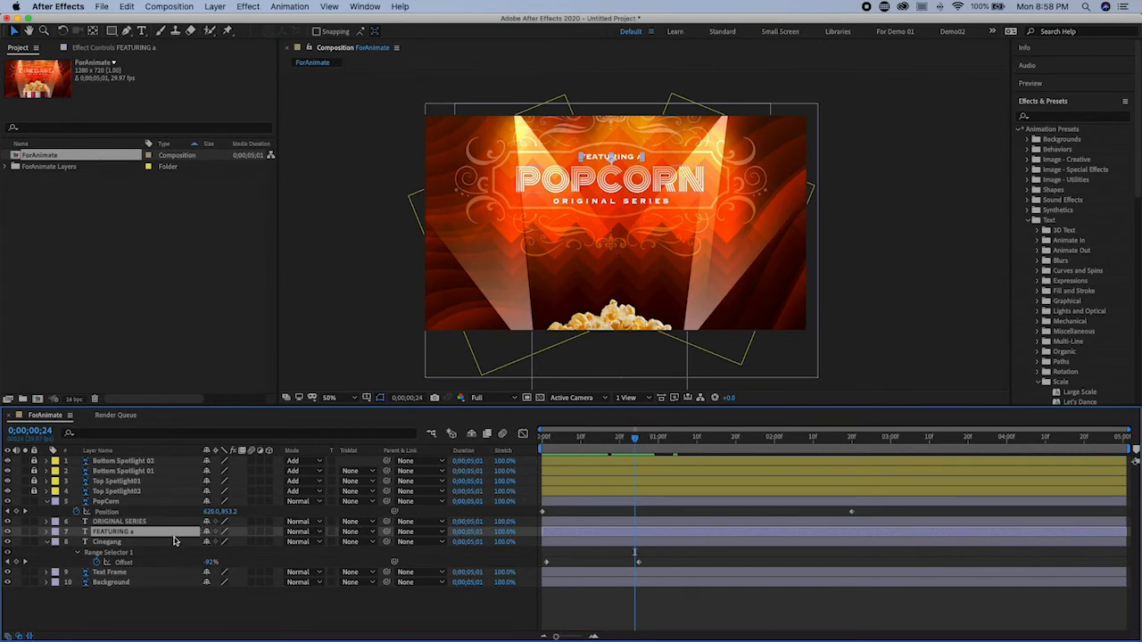
pyautogui.press('t')
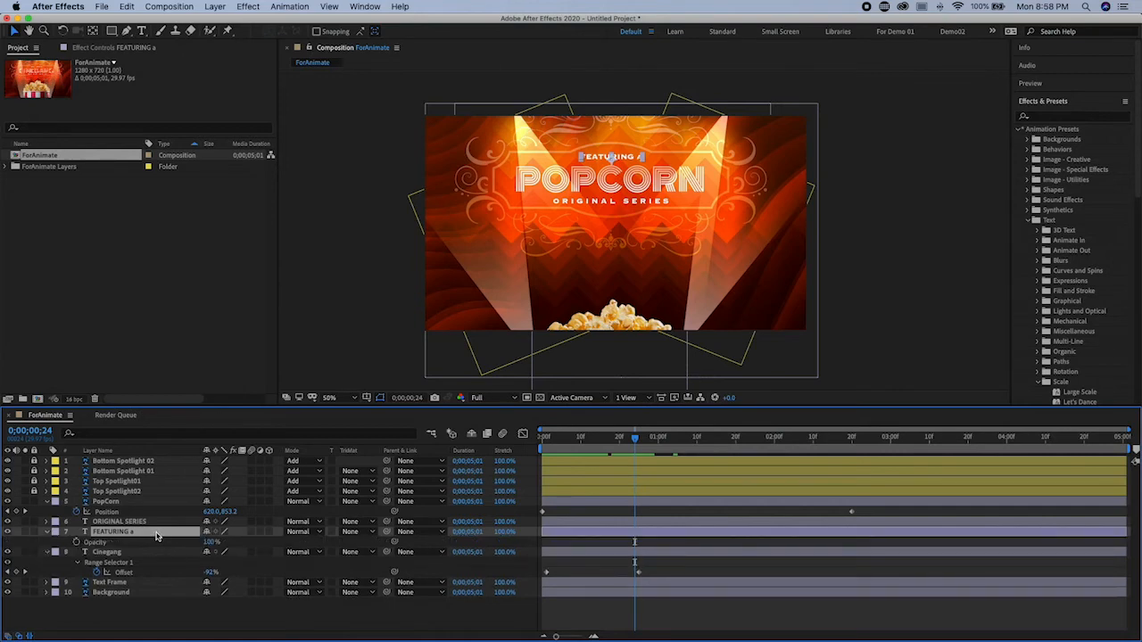
pyautogui.press('Home')
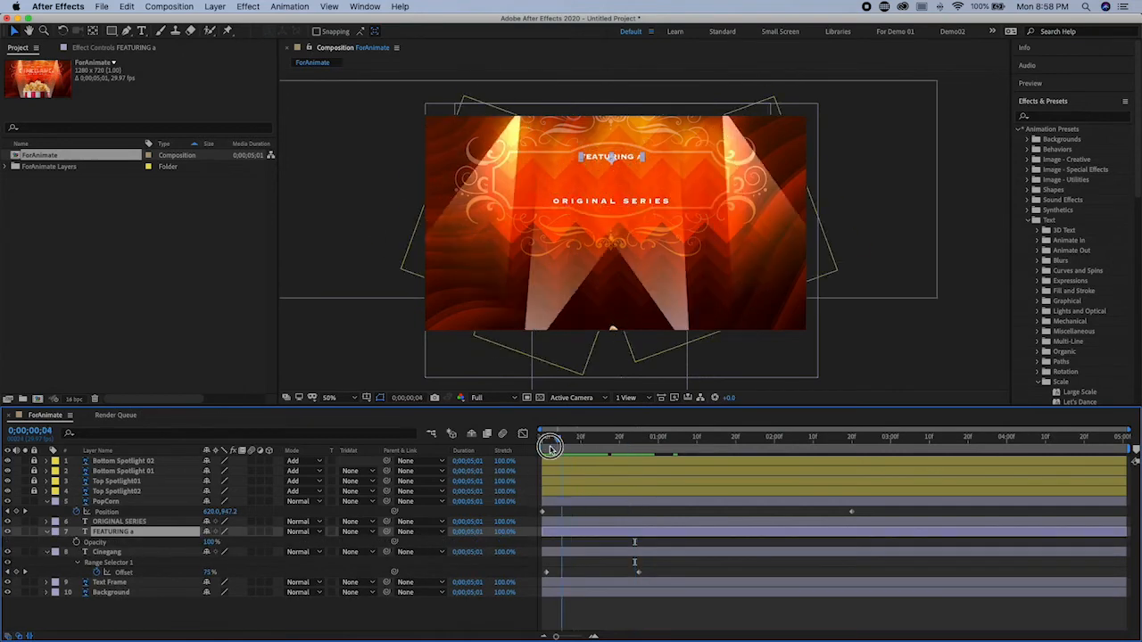
pyautogui.moveTo(204, 541); pyautogui.dragTo(79, 548)
pyautogui.click(76, 543)
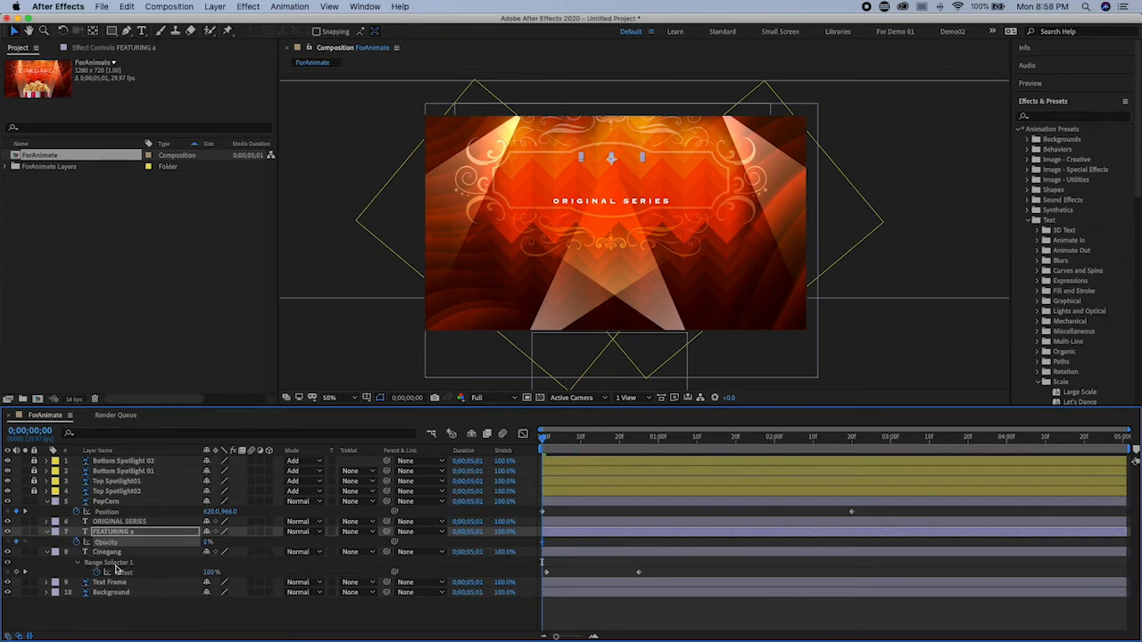
# Add a 100% Opacity keyframe to the FEATURING a layer at 0;00;00;20.
pyautogui.moveTo(547, 438); pyautogui.dragTo(619, 444)
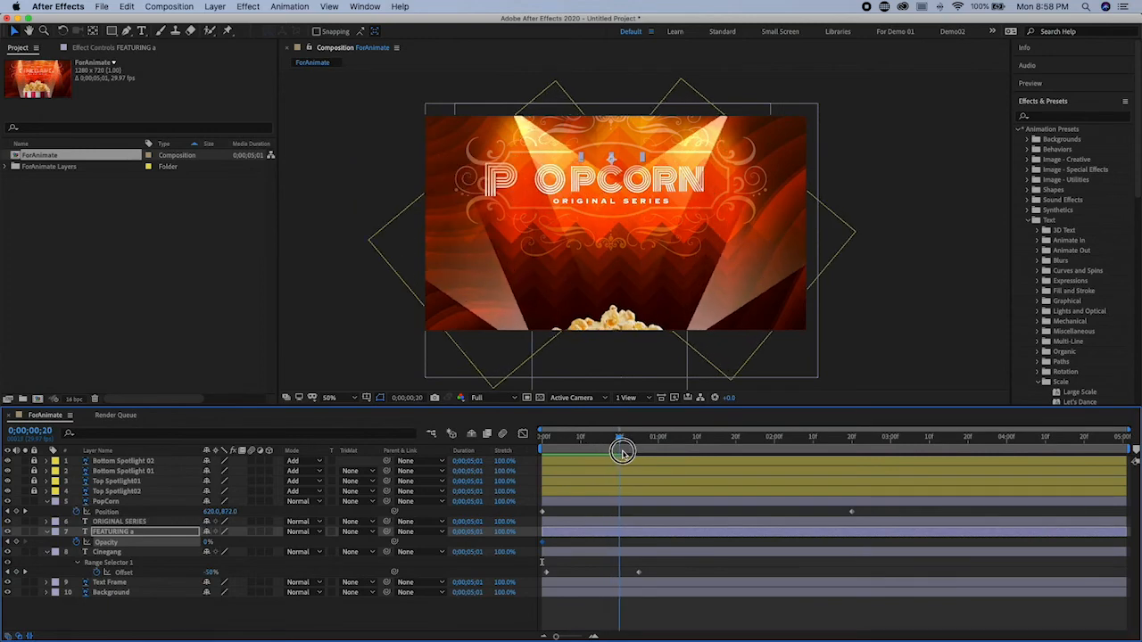
pyautogui.moveTo(209, 542); pyautogui.dragTo(404, 550)
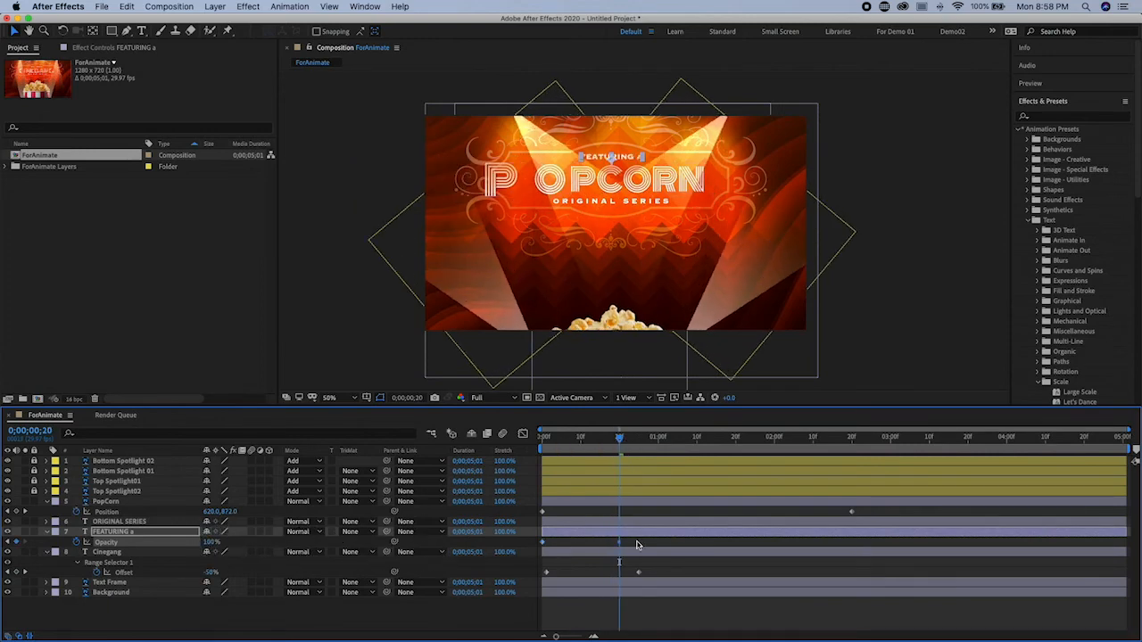
pyautogui.click(650, 538)
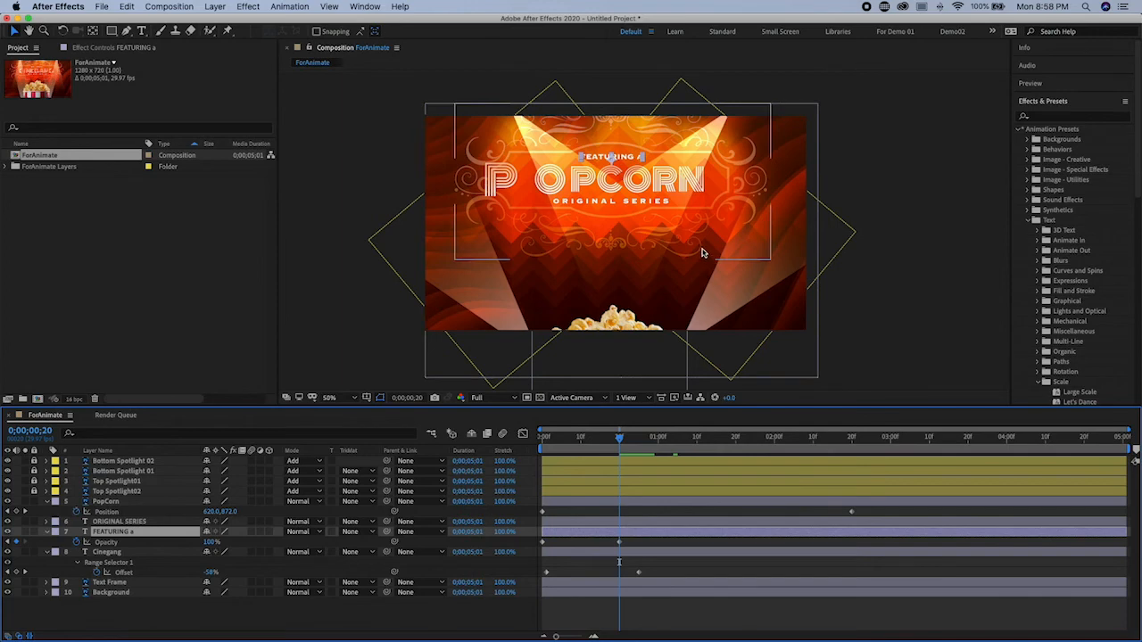
# Search the effects and presets for "blu" and look through the matching blur effects and text presets.
pyautogui.click(250, 6)
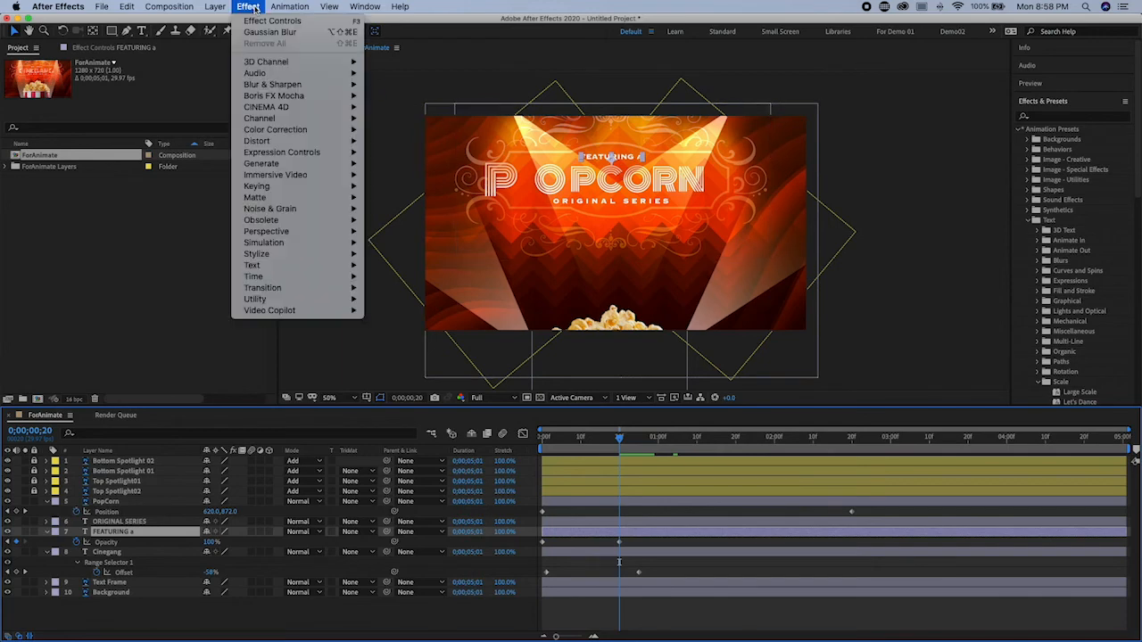
pyautogui.click(1033, 134)
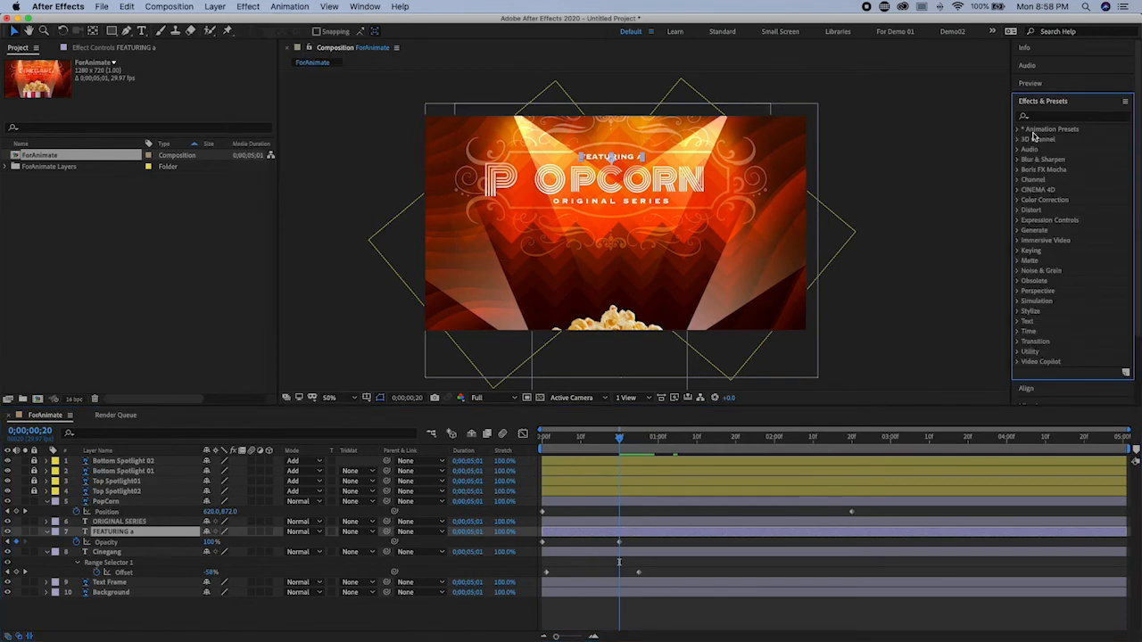
pyautogui.click(1075, 117)
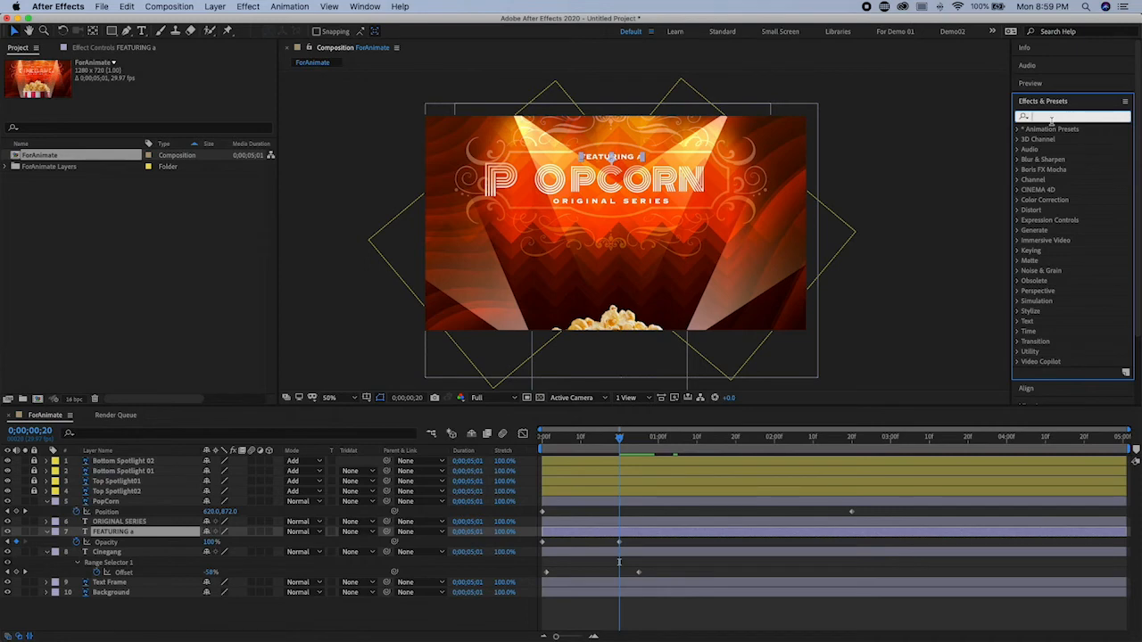
pyautogui.write('blu')
pyautogui.scroll(-5, 1088, 195)
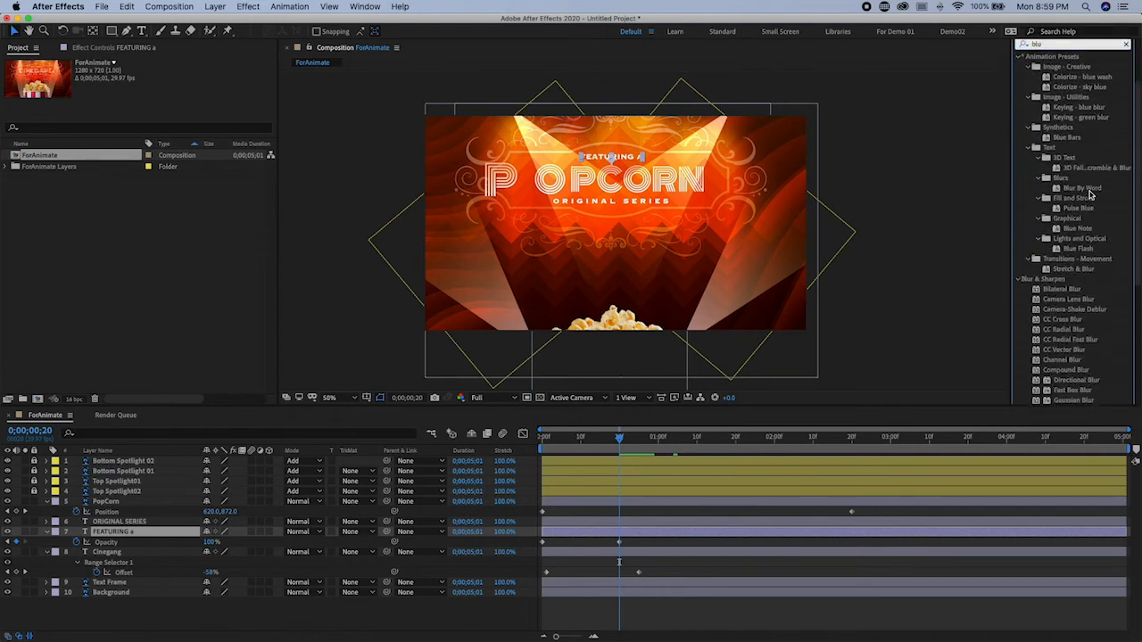
pyautogui.scroll(5, 1093, 200)
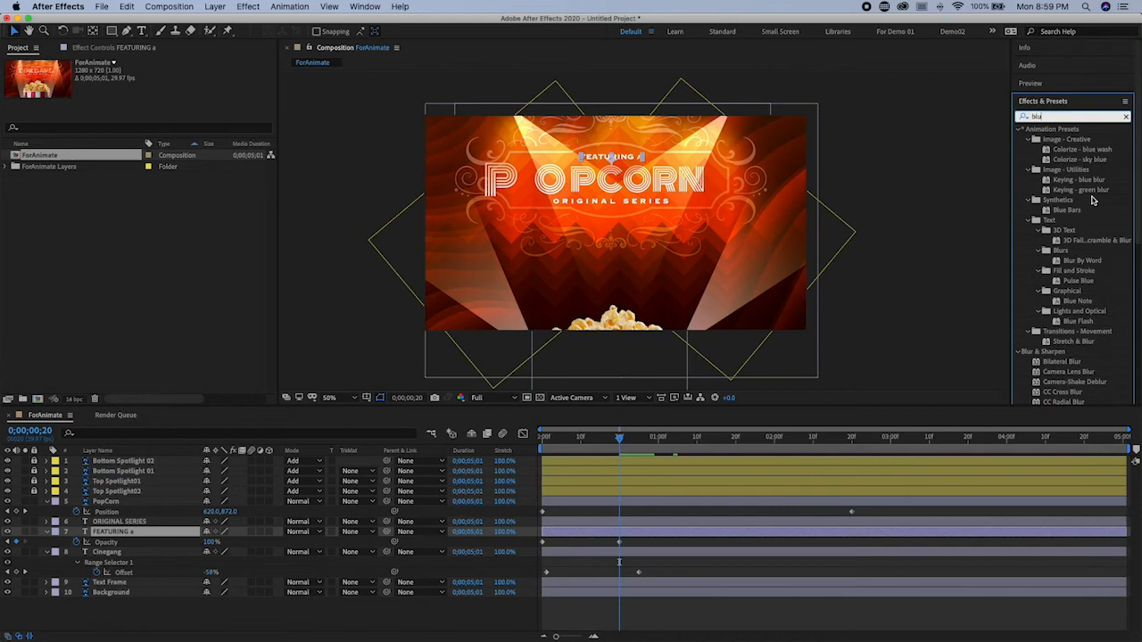
pyautogui.scroll(-5, 1092, 200)
pyautogui.scroll(5, 1099, 200)
# Apply the Gaussian Blur effect to the FEATURING a layer.
pyautogui.click(254, 5)
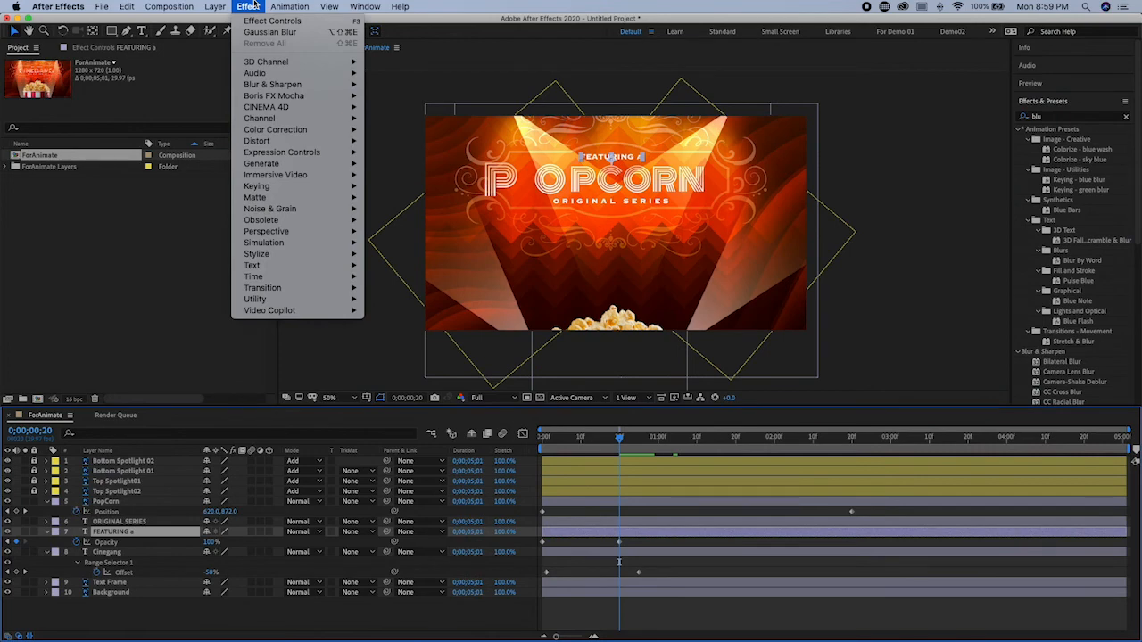
pyautogui.moveTo(274, 86)
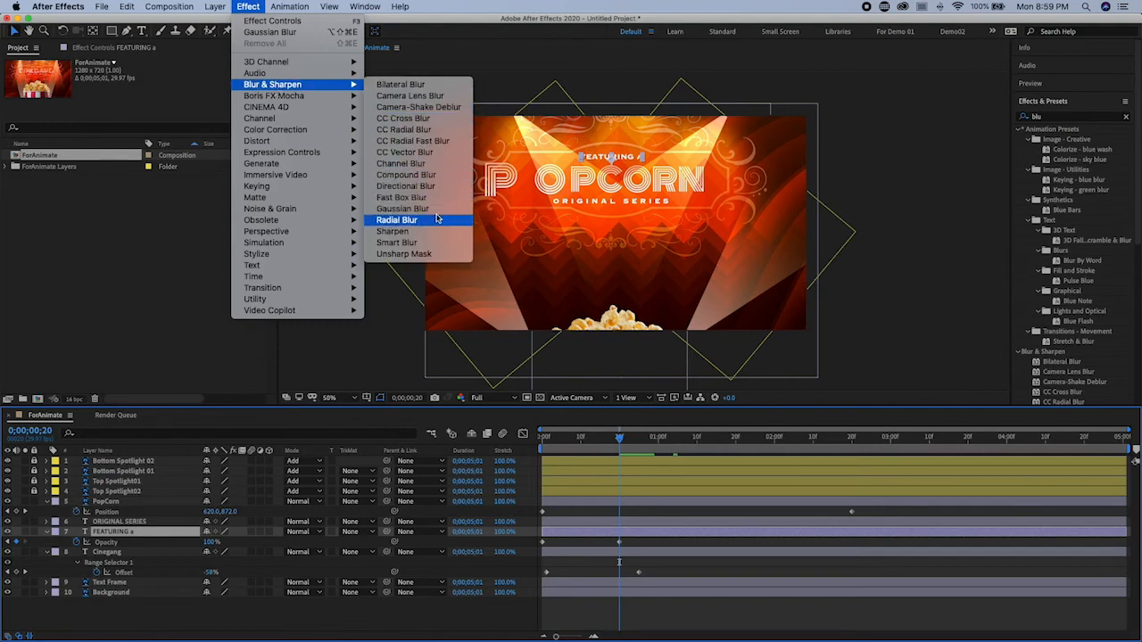
pyautogui.click(403, 208)
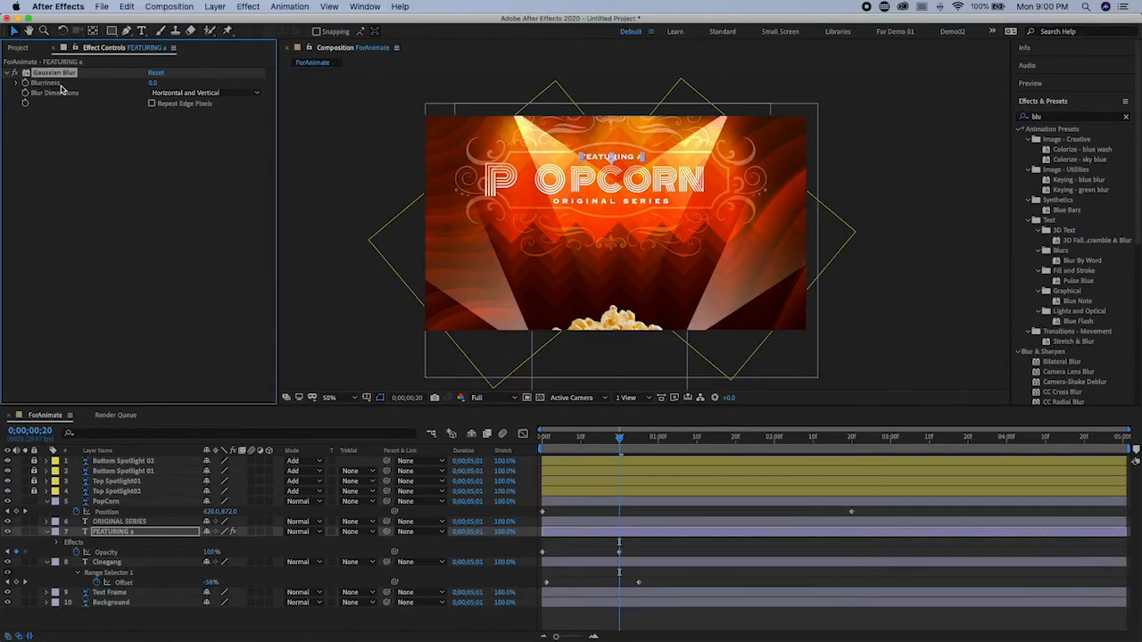
# Set a Gaussian Blur Blurriness keyframe of 19 on the FEATURING a layer at 0;00;00;00.
pyautogui.moveTo(152, 83); pyautogui.dragTo(169, 112)
pyautogui.scroll(2, 545, 204)
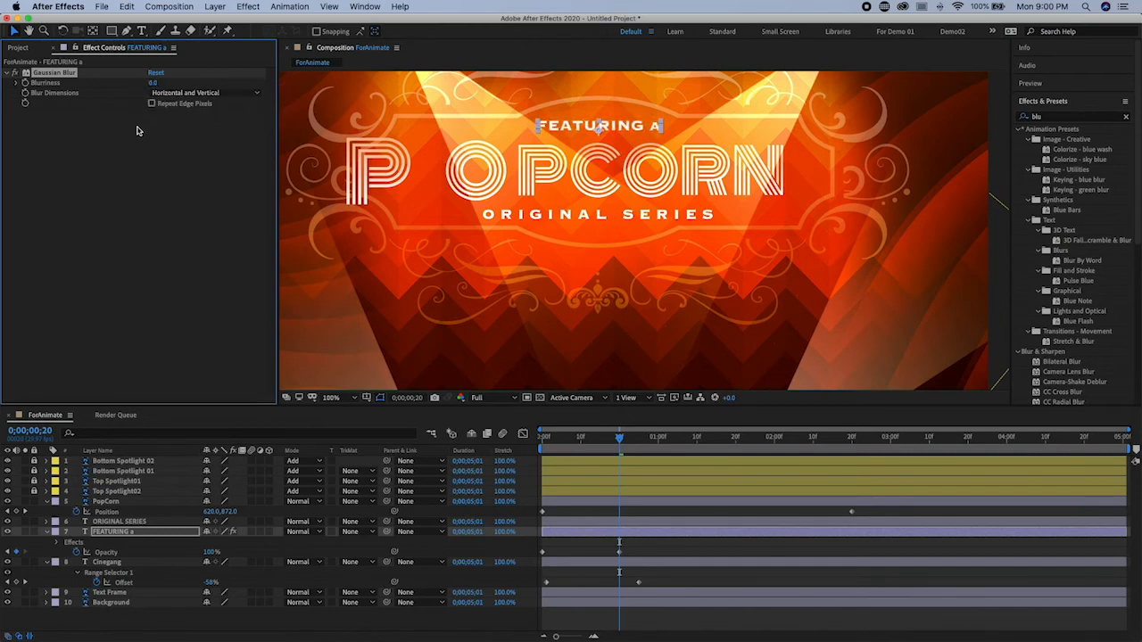
pyautogui.moveTo(600, 444); pyautogui.dragTo(544, 438)
pyautogui.moveTo(605, 275); pyautogui.dragTo(598, 322)
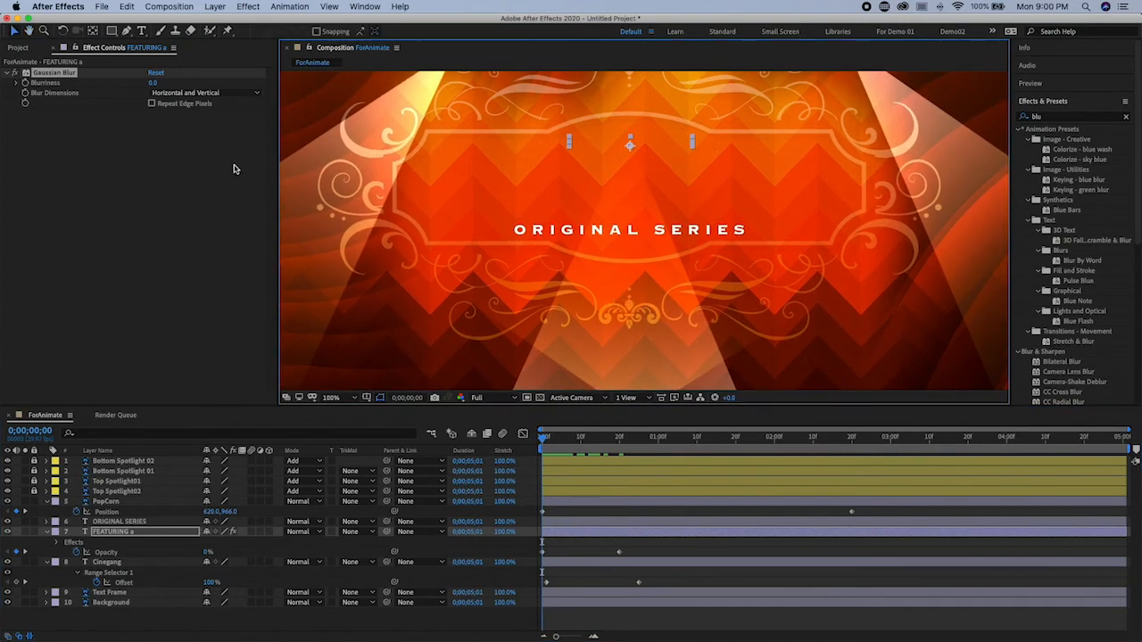
pyautogui.click(26, 84)
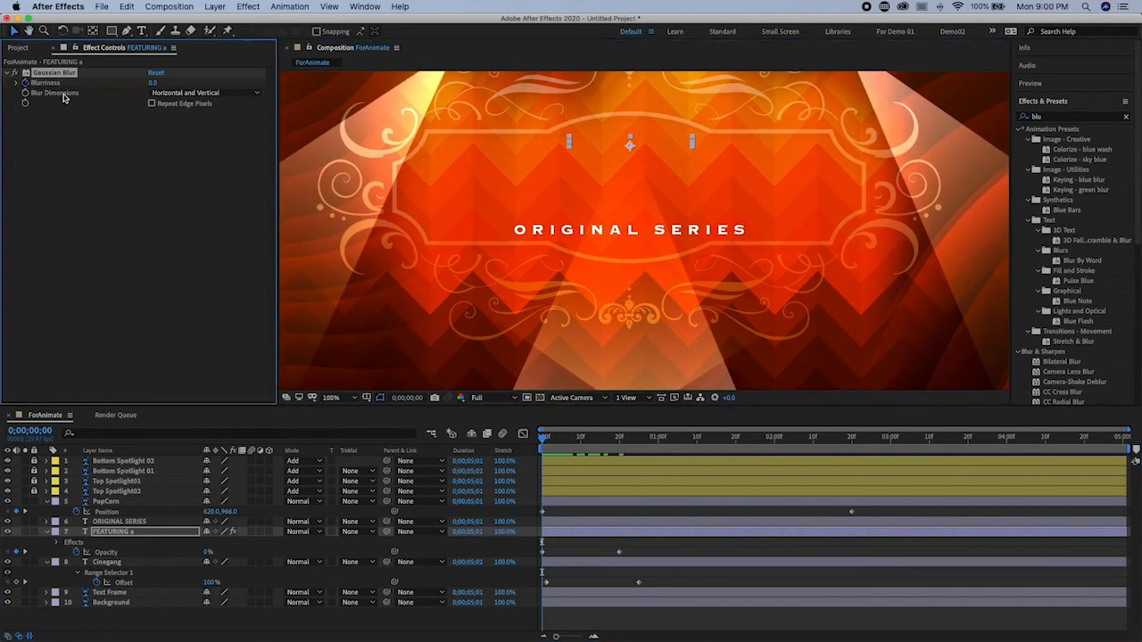
pyautogui.moveTo(152, 86); pyautogui.dragTo(227, 96)
# Add a Blurriness keyframe of 0 to the FEATURING a layer at 0;00;01;03.
pyautogui.moveTo(544, 439); pyautogui.dragTo(669, 444)
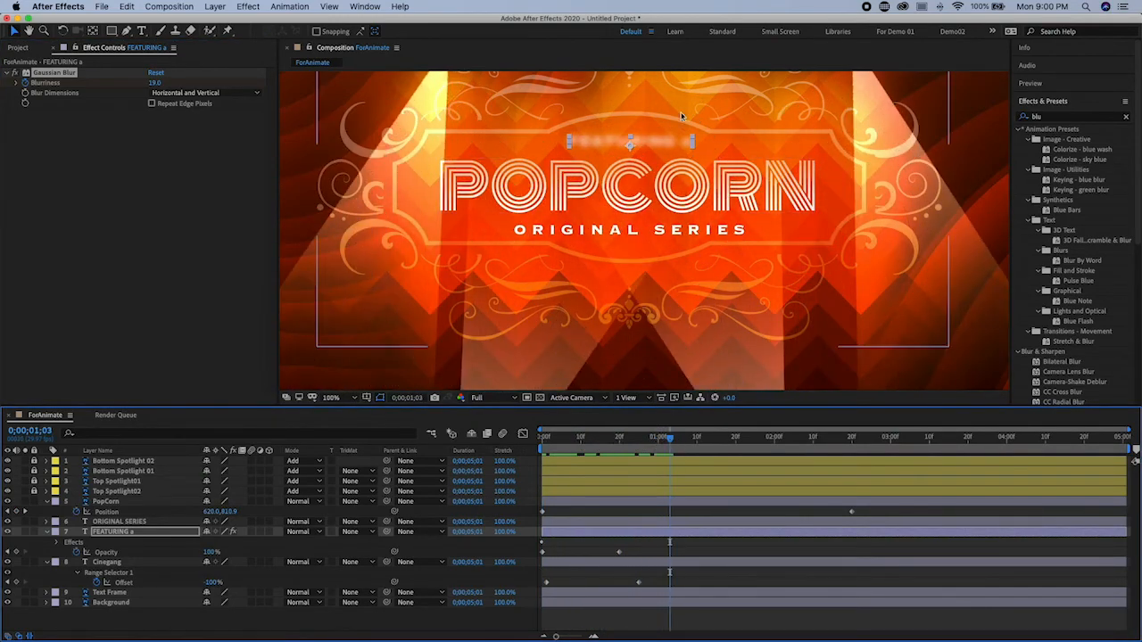
pyautogui.click(154, 83)
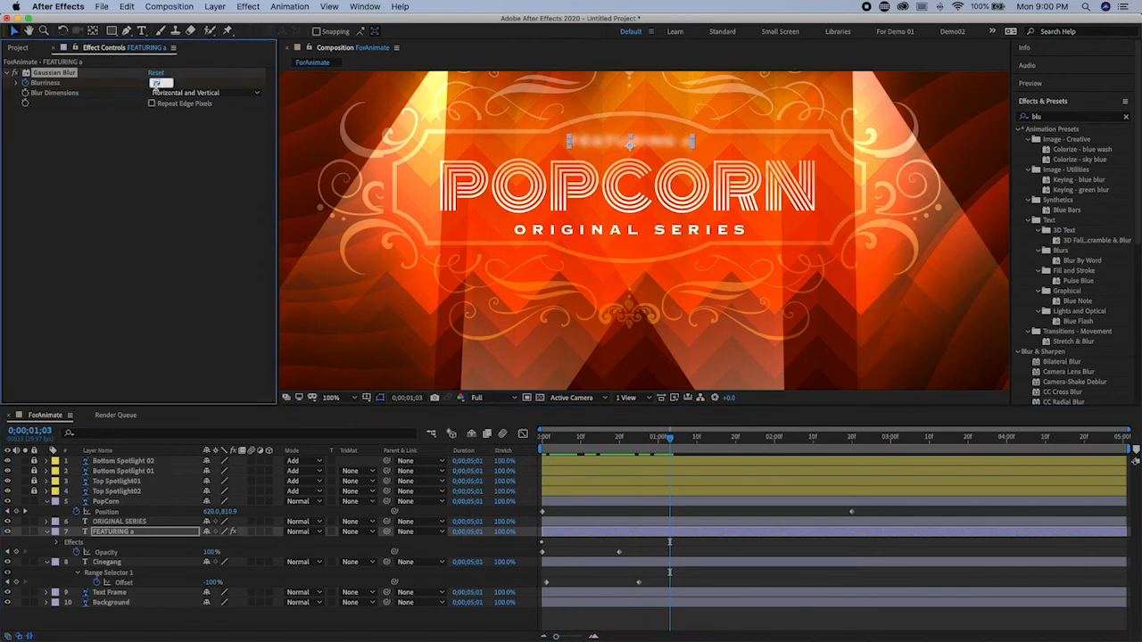
pyautogui.write('0')
pyautogui.press('Return')
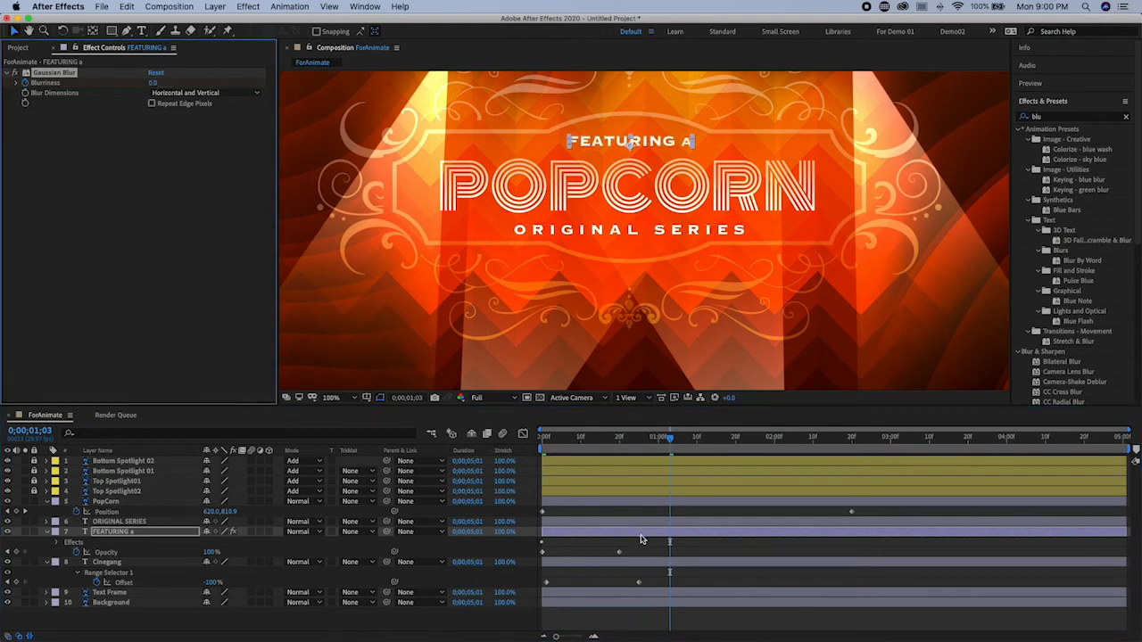
# Reveal FEATURING a's keyframes and move its last Blurriness keyframe to about 0;00;00;24 and its last Opacity keyframe to about 0;00;00;19.
pyautogui.click(641, 539)
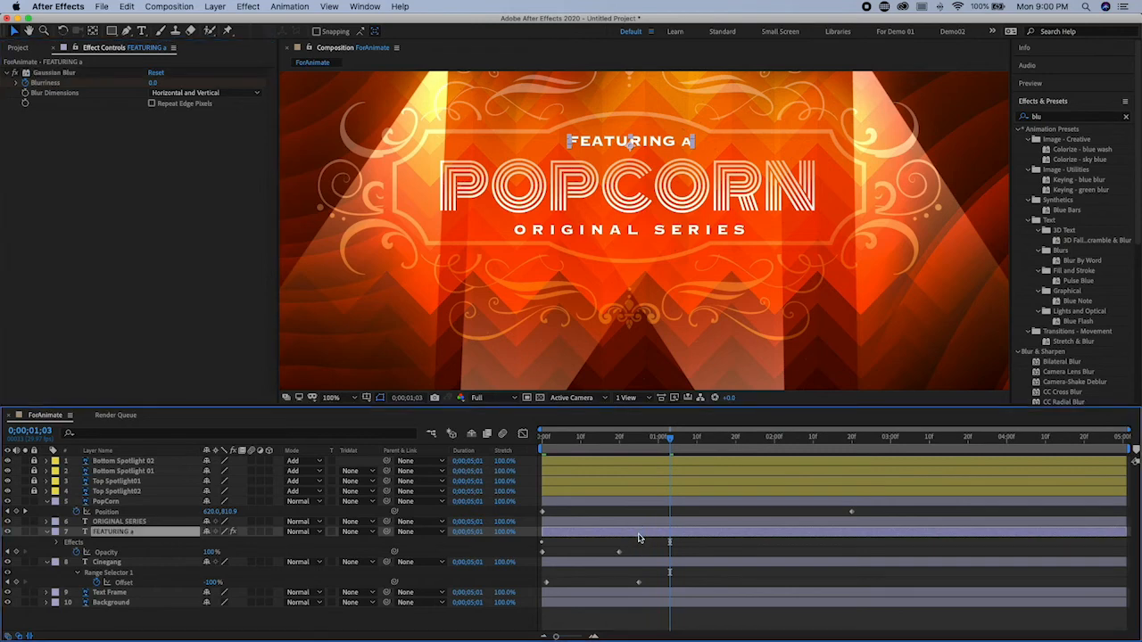
pyautogui.press('u')
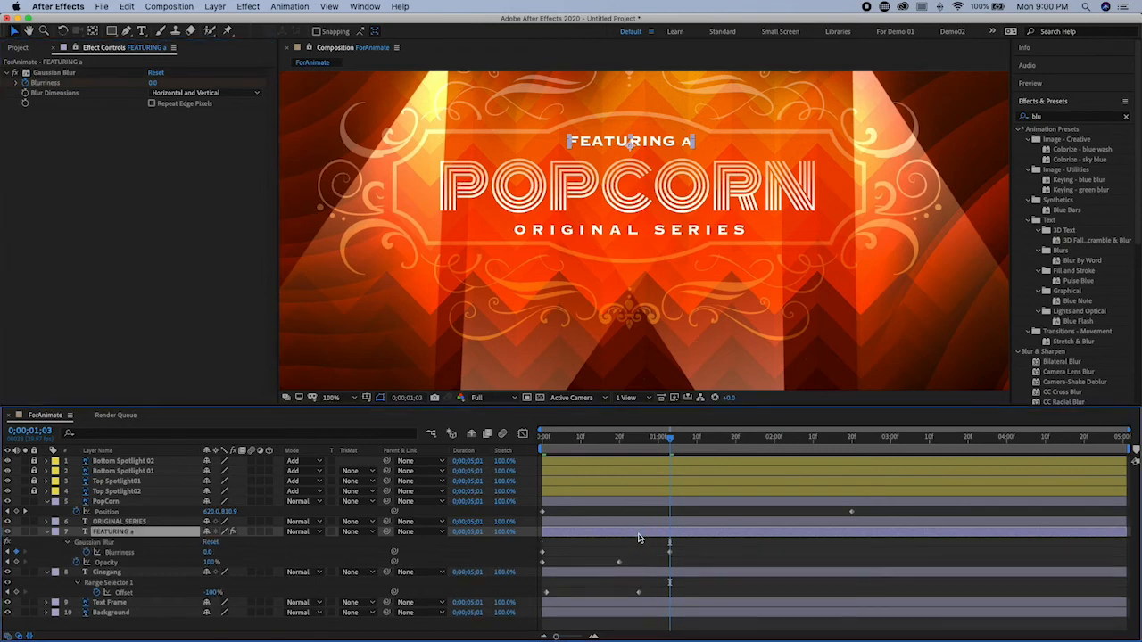
pyautogui.click(115, 553)
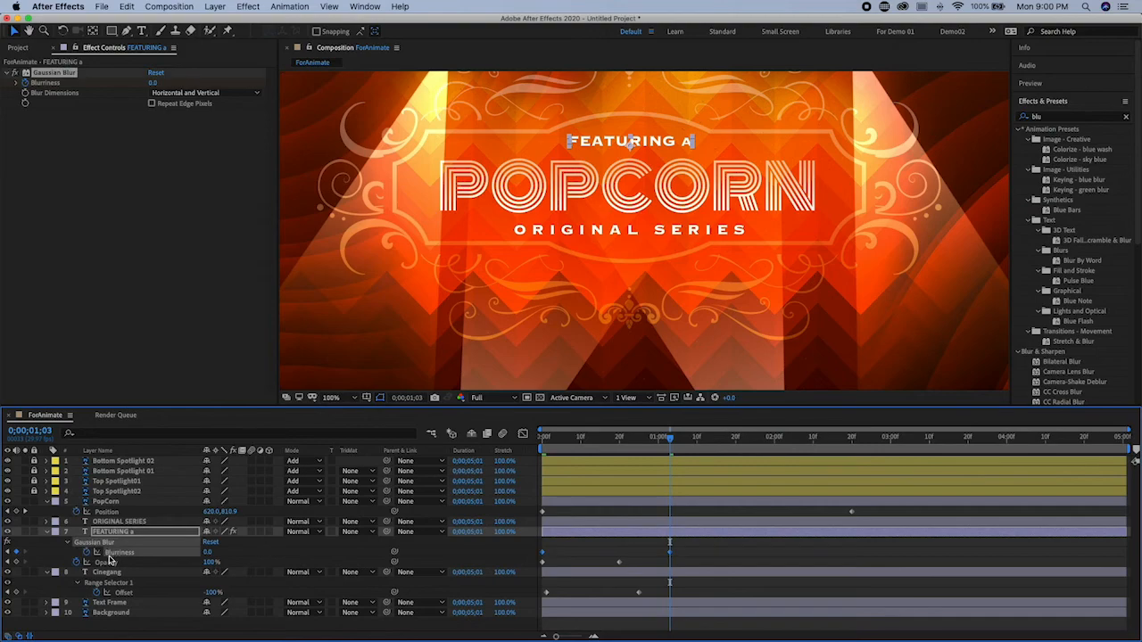
pyautogui.click(106, 562)
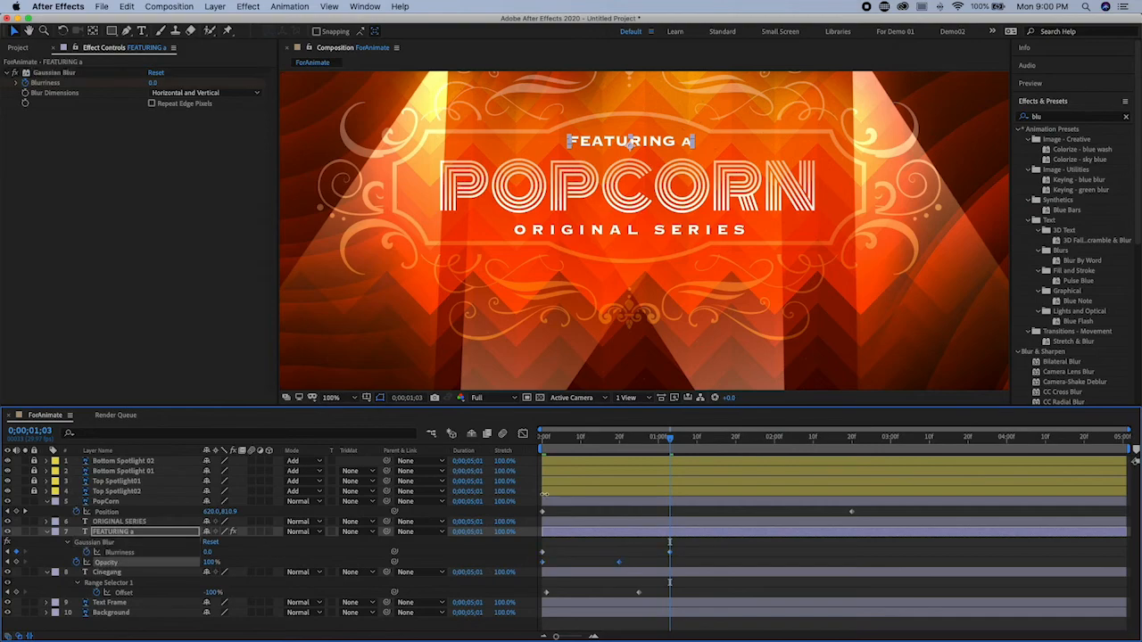
pyautogui.press('space')
pyautogui.moveTo(671, 552); pyautogui.dragTo(632, 548)
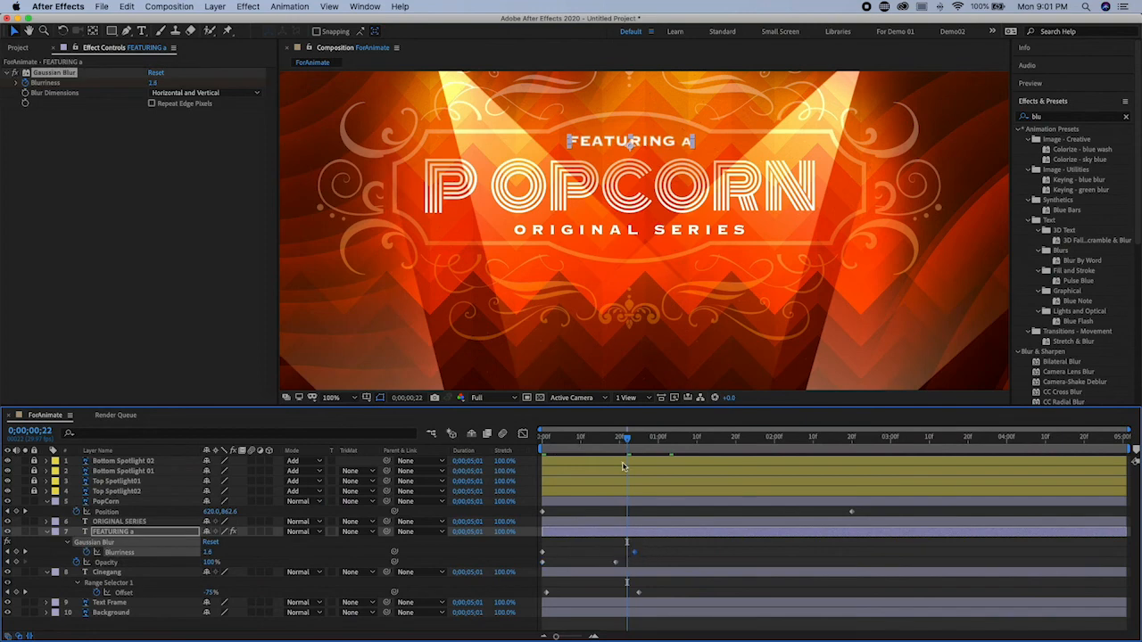
pyautogui.press('space')
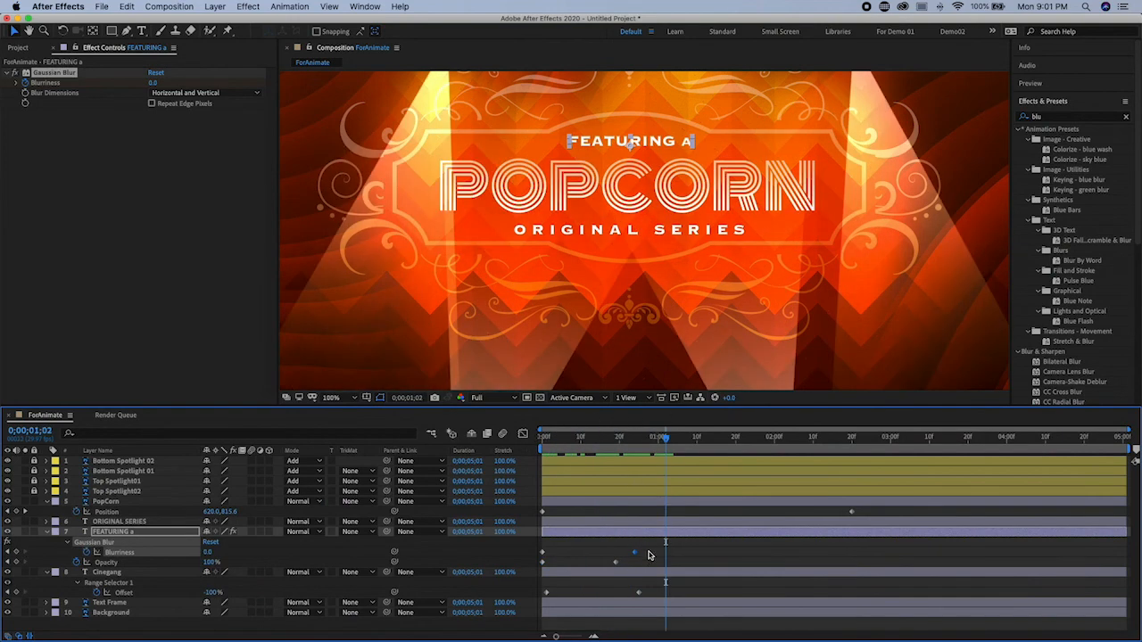
# Copy FEATURING a's Blurriness and Opacity keyframes and paste them onto the ORIGINAL SERIES layer at 0;00;00;00.
pyautogui.moveTo(655, 546); pyautogui.dragTo(529, 585)
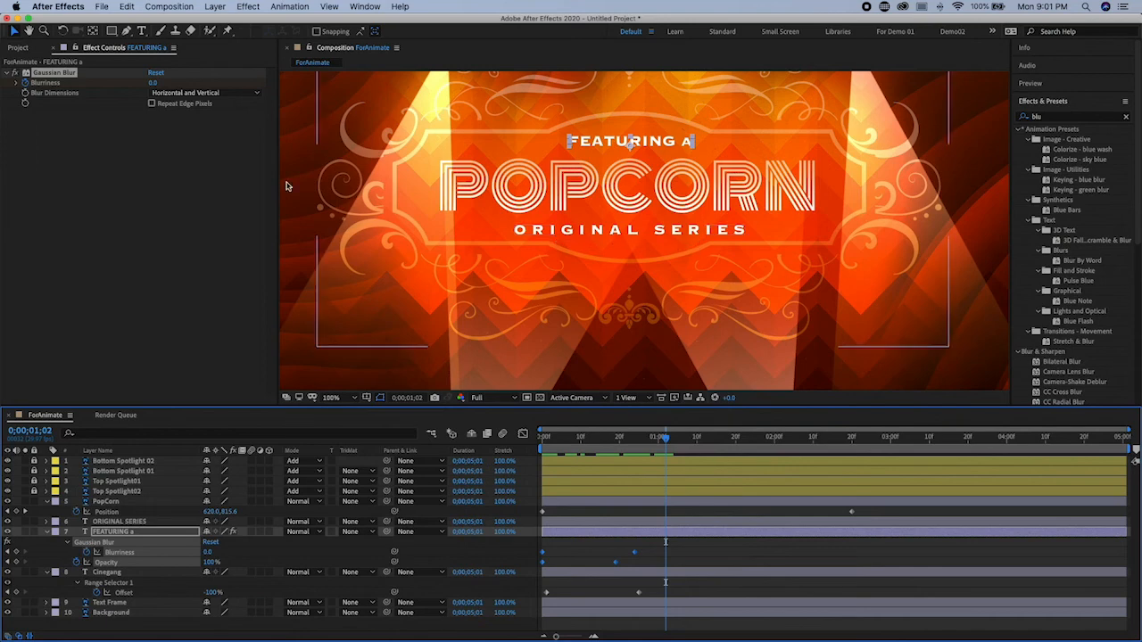
pyautogui.click(127, 6)
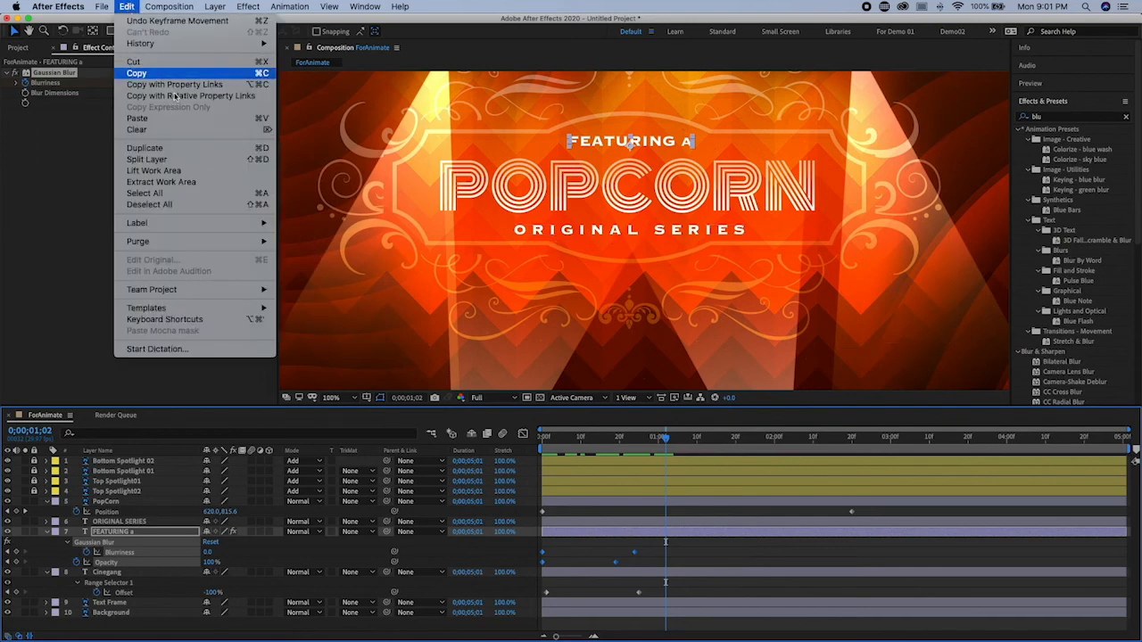
pyautogui.press('Escape')
pyautogui.click(143, 524)
pyautogui.moveTo(598, 436); pyautogui.dragTo(542, 437)
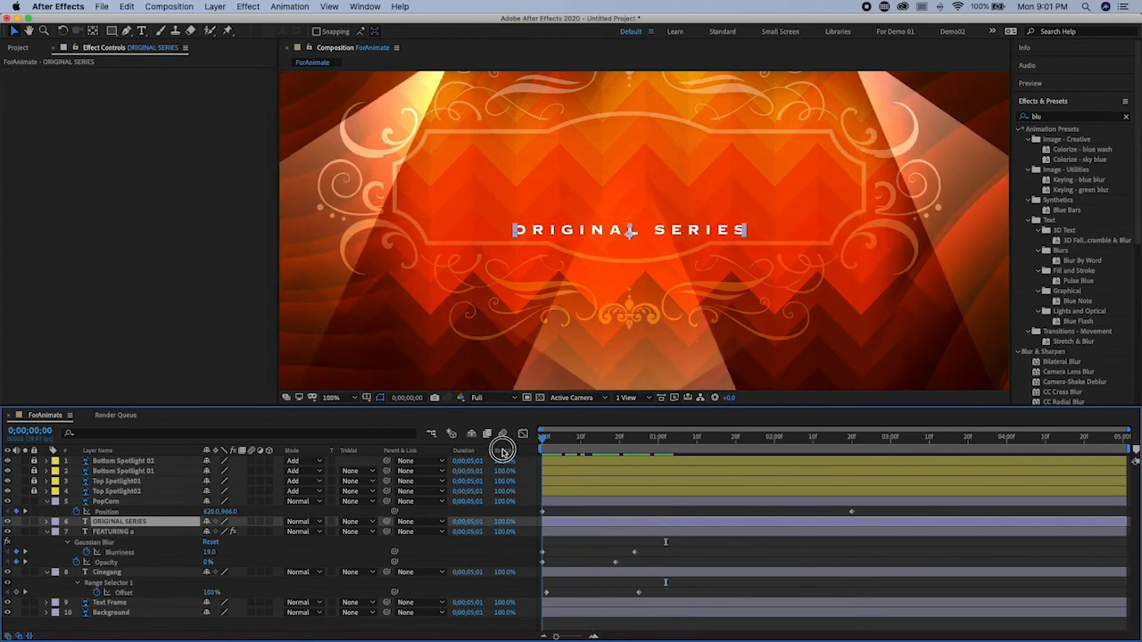
pyautogui.click(130, 8)
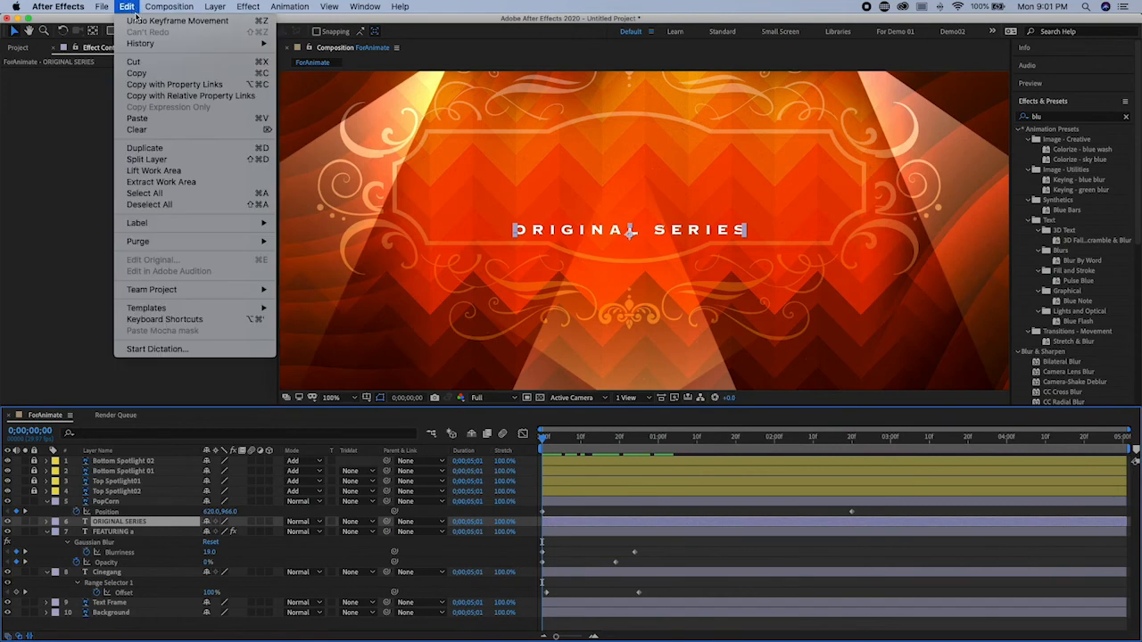
pyautogui.click(188, 122)
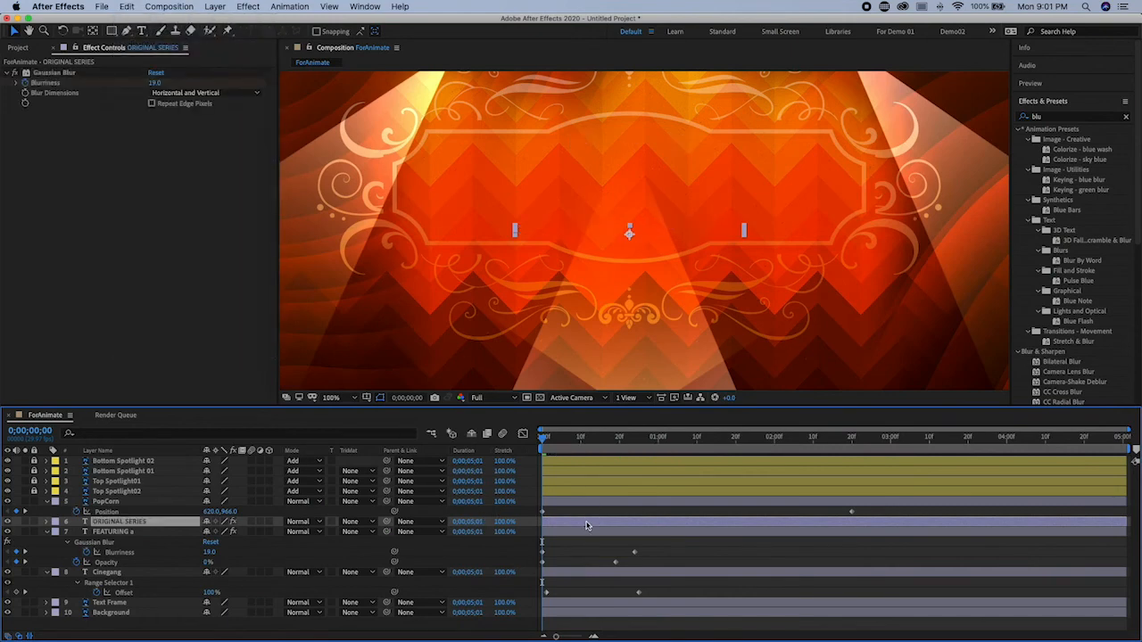
# Stagger the text layers so FEATURING a starts at about 0;00;00;13 and ORIGINAL SERIES at about 0;00;01;00.
pyautogui.press('u')
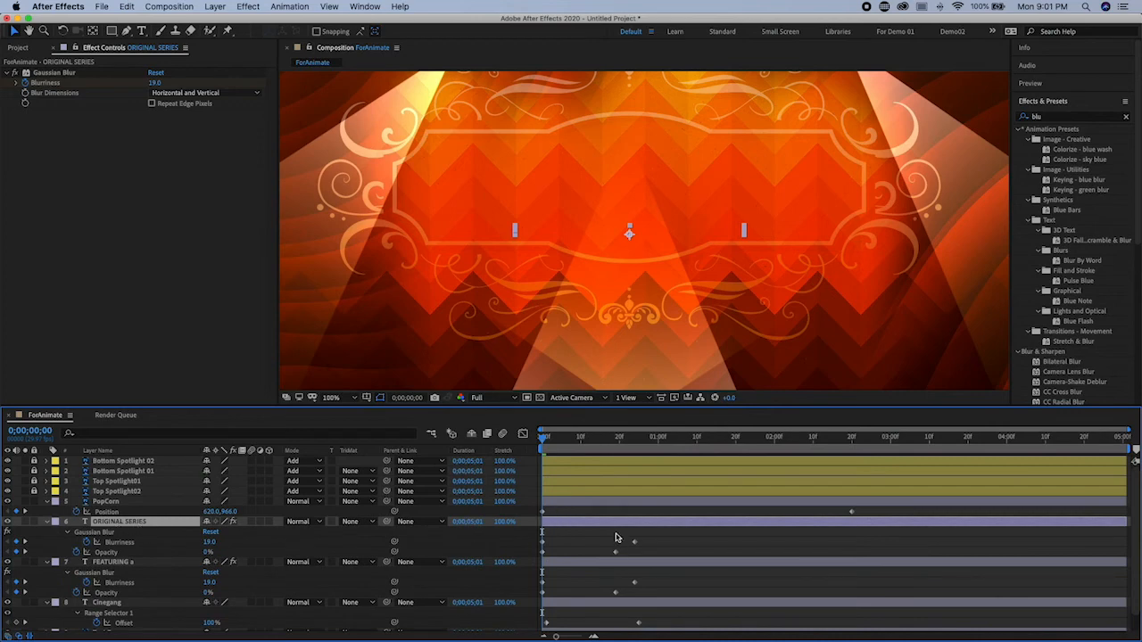
pyautogui.moveTo(596, 529); pyautogui.dragTo(648, 536)
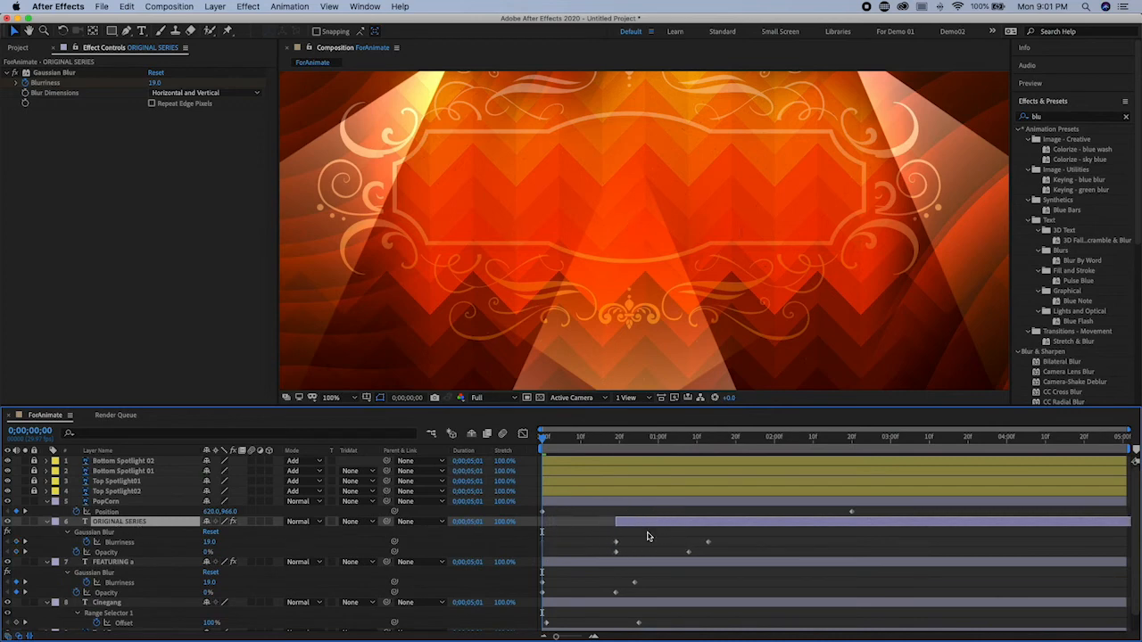
pyautogui.moveTo(554, 436); pyautogui.dragTo(683, 466)
pyautogui.keyDown('shift'); pyautogui.click(687, 562); pyautogui.keyUp('shift')
pyautogui.moveTo(702, 528); pyautogui.dragTo(746, 527)
pyautogui.moveTo(683, 438); pyautogui.dragTo(670, 468)
pyautogui.press(',')
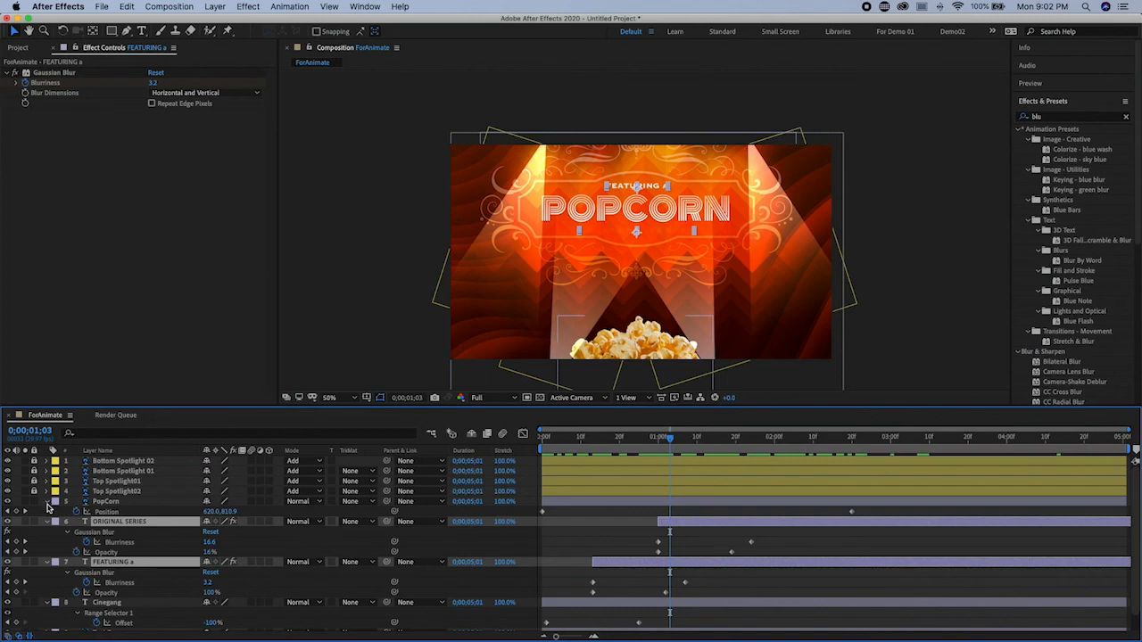
# Collapse the properties of all layers and add a new null object to the composition.
pyautogui.press('super+a')
pyautogui.press('u')
pyautogui.click(131, 595)
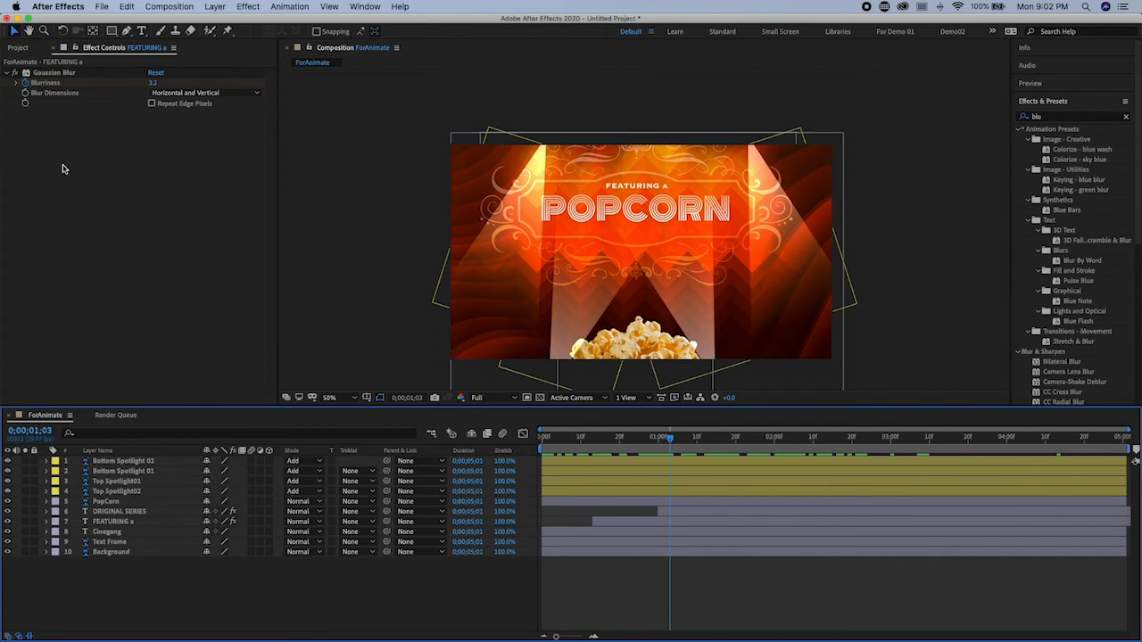
pyautogui.click(215, 6)
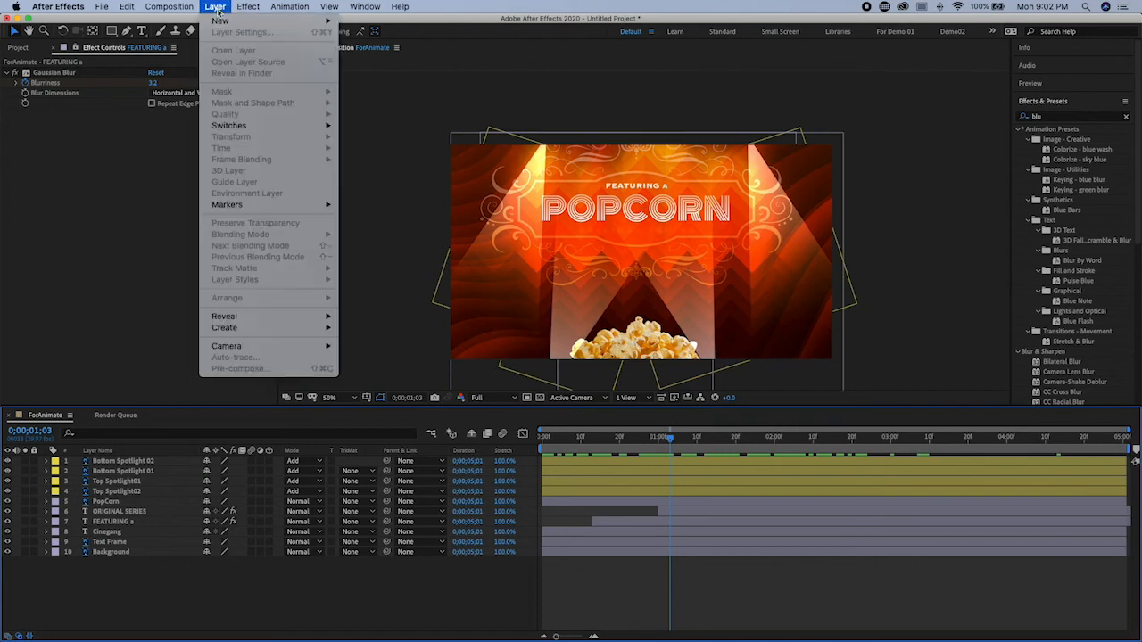
pyautogui.moveTo(223, 21)
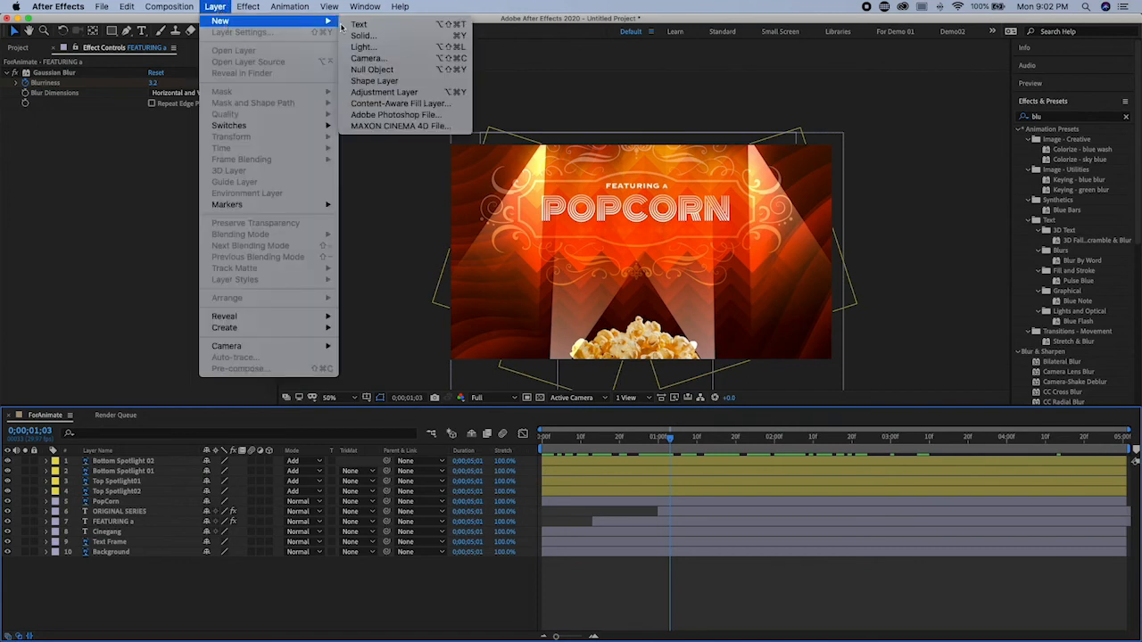
pyautogui.click(414, 72)
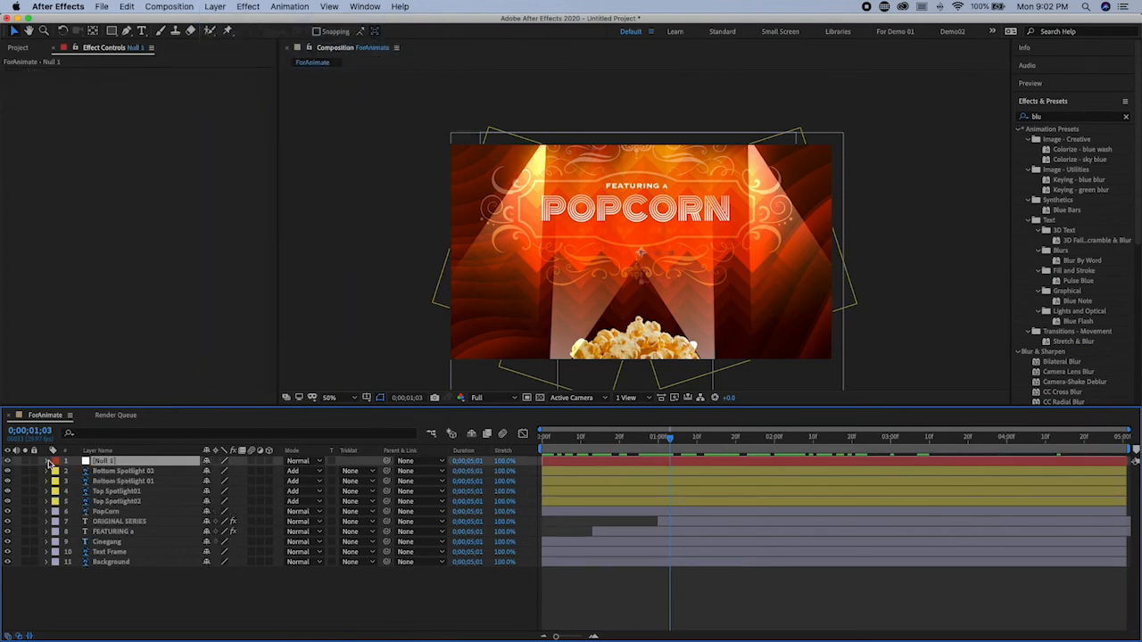
# Try moving the null object, undo the move, and examine its Transform properties from Position to Opacity.
pyautogui.moveTo(640, 256); pyautogui.dragTo(639, 304)
pyautogui.press('super+z')
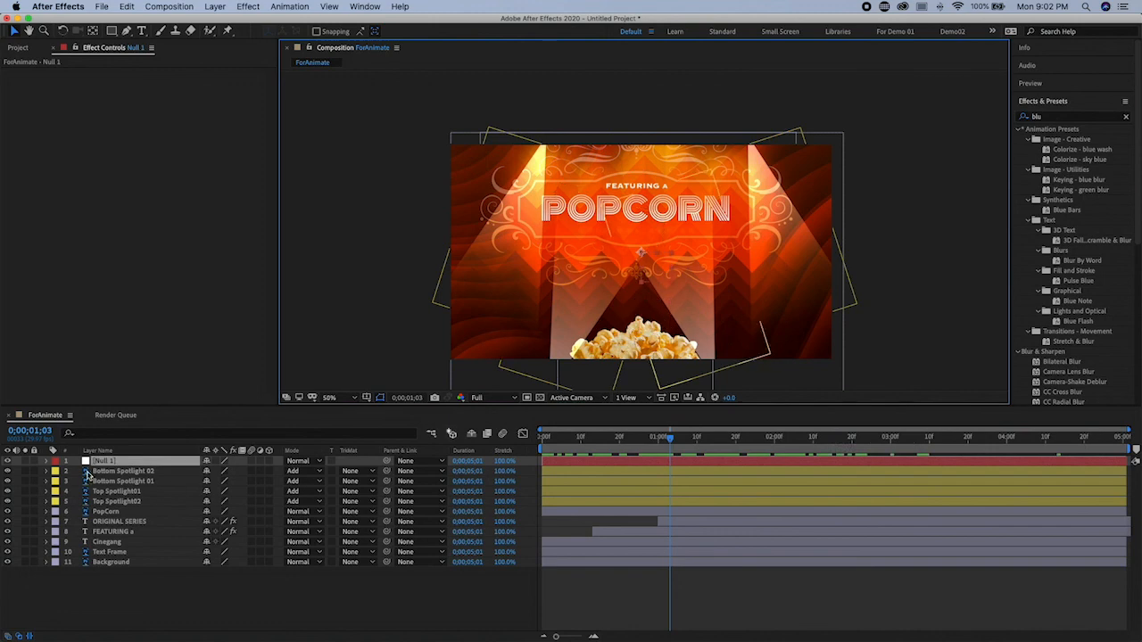
pyautogui.click(48, 462)
pyautogui.click(57, 471)
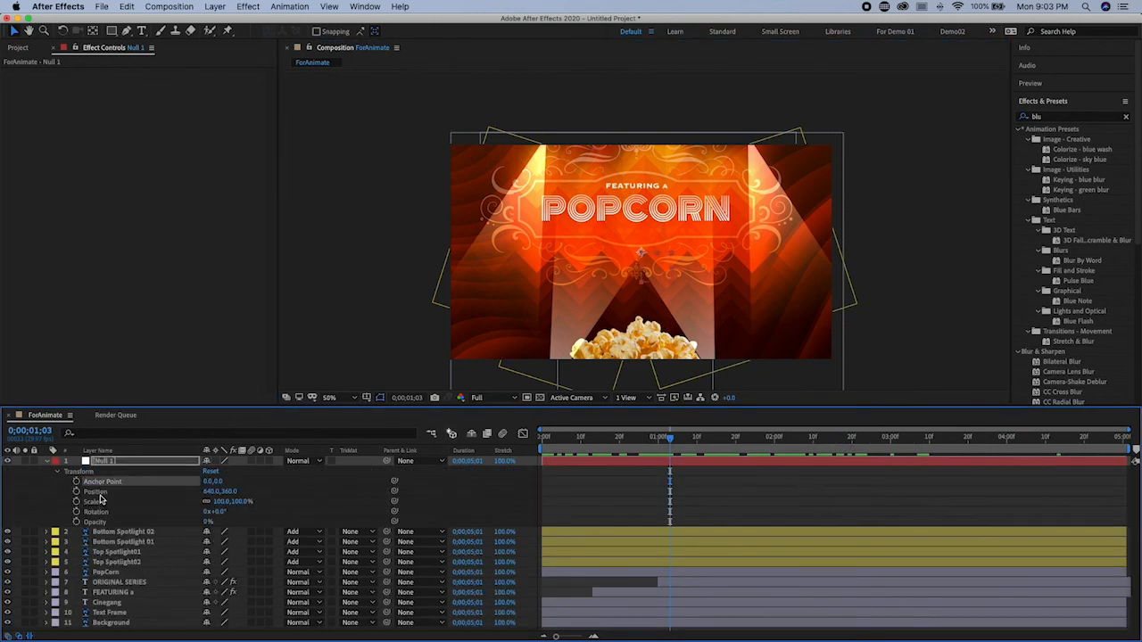
pyautogui.click(102, 495)
pyautogui.click(100, 504)
pyautogui.click(100, 513)
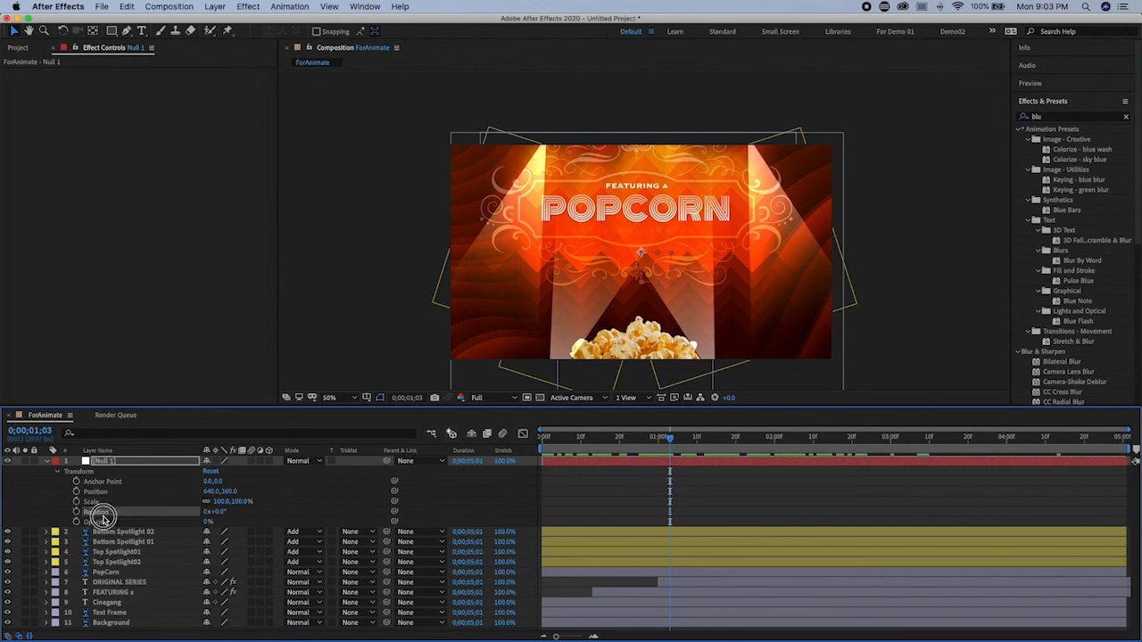
pyautogui.click(94, 523)
pyautogui.press('super+shift+a')
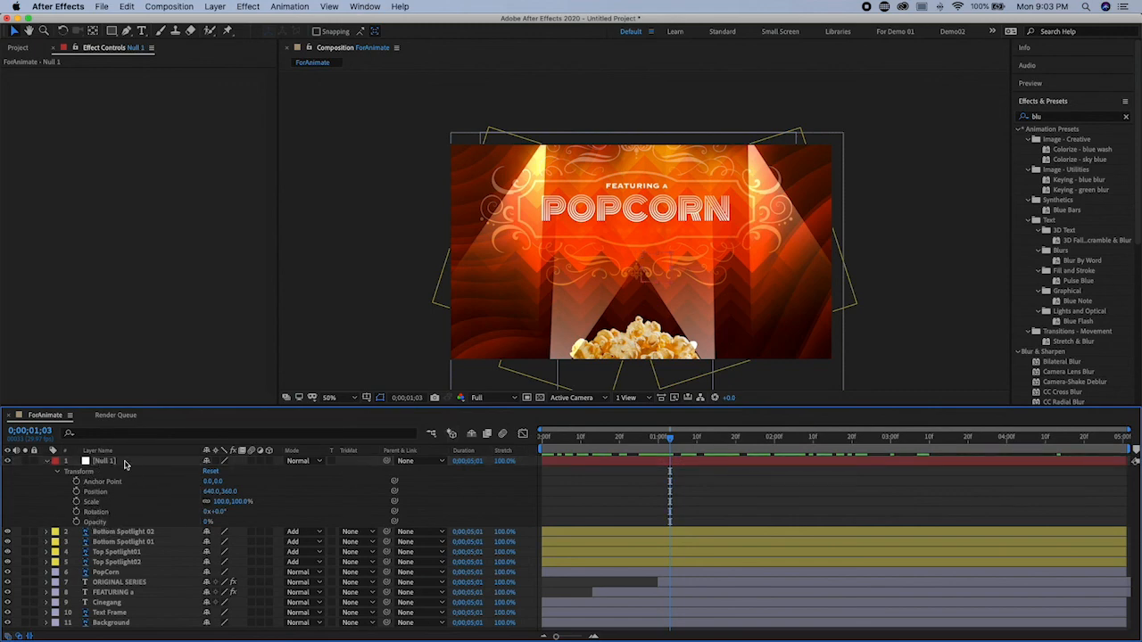
# Try scaling all layers below the null object to 166% together, and undo the scaling.
pyautogui.click(125, 532)
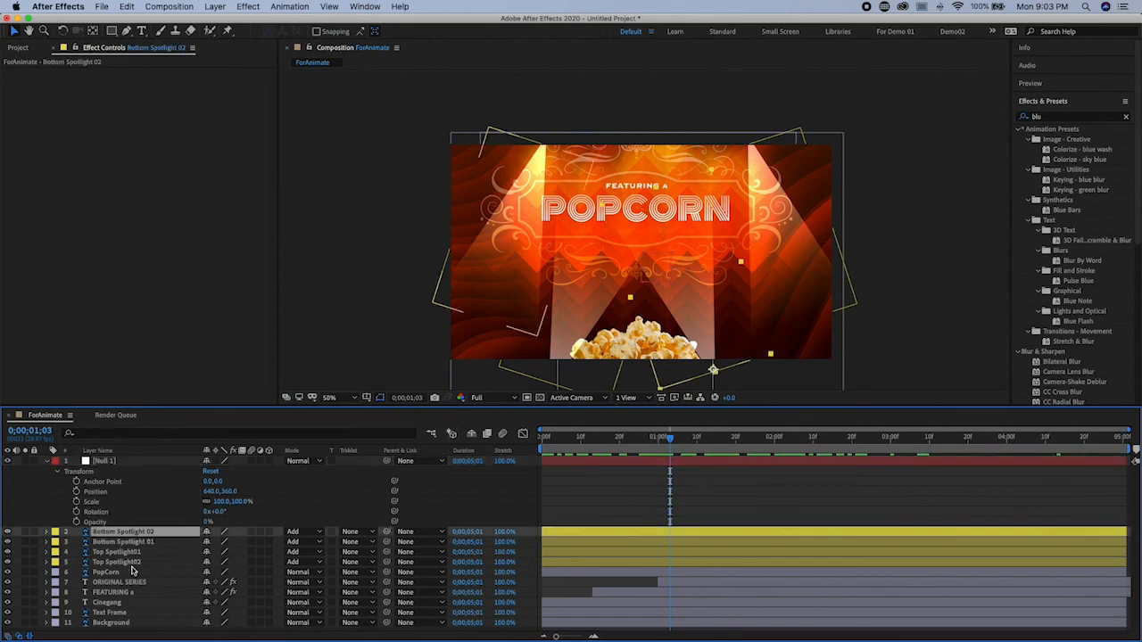
pyautogui.keyDown('shift'); pyautogui.click(138, 622); pyautogui.keyUp('shift')
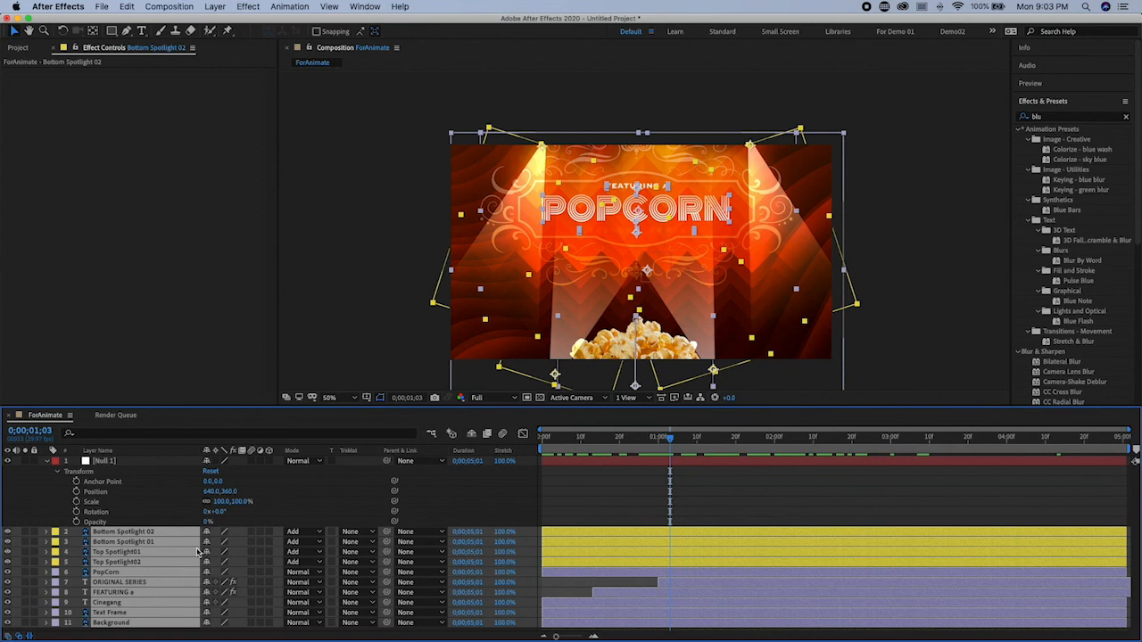
pyautogui.press('s')
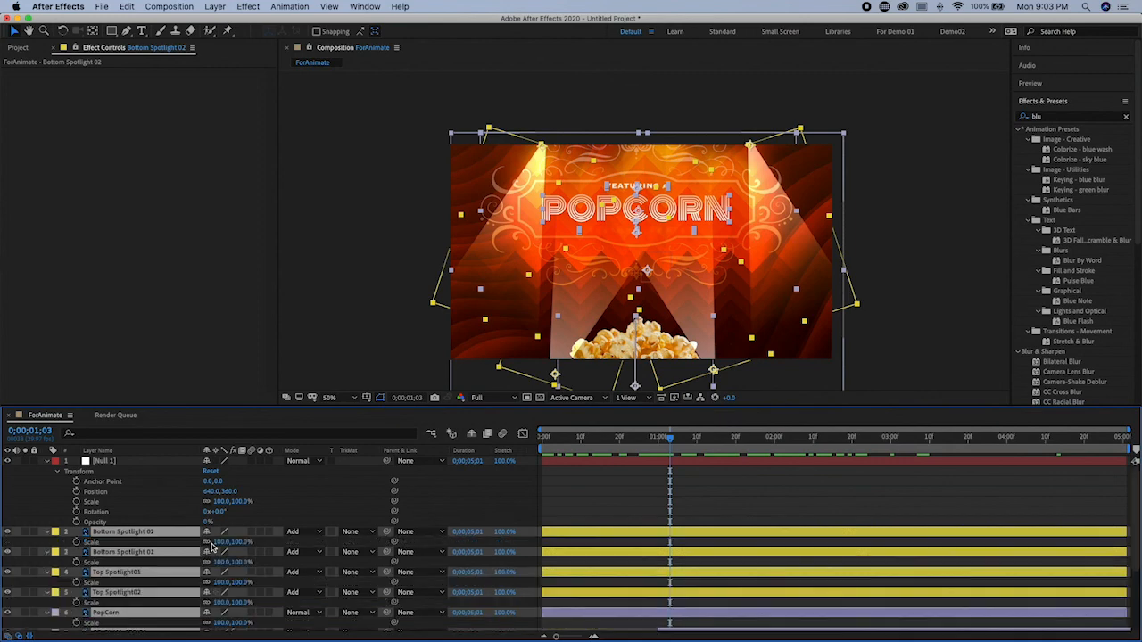
pyautogui.moveTo(219, 544); pyautogui.dragTo(263, 546)
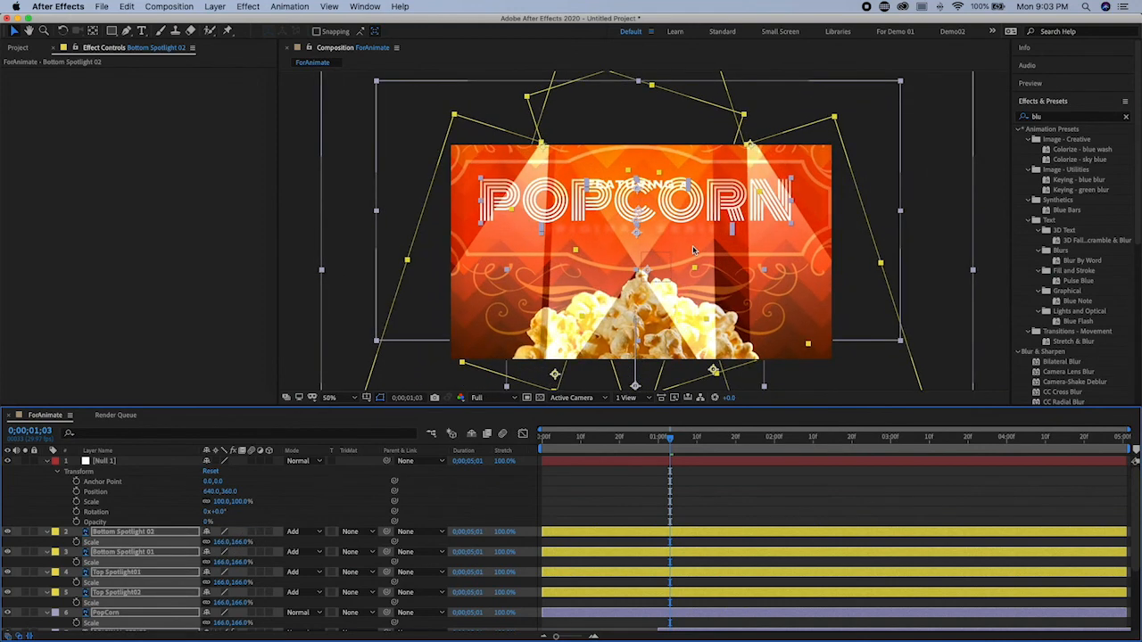
pyautogui.press('super+z')
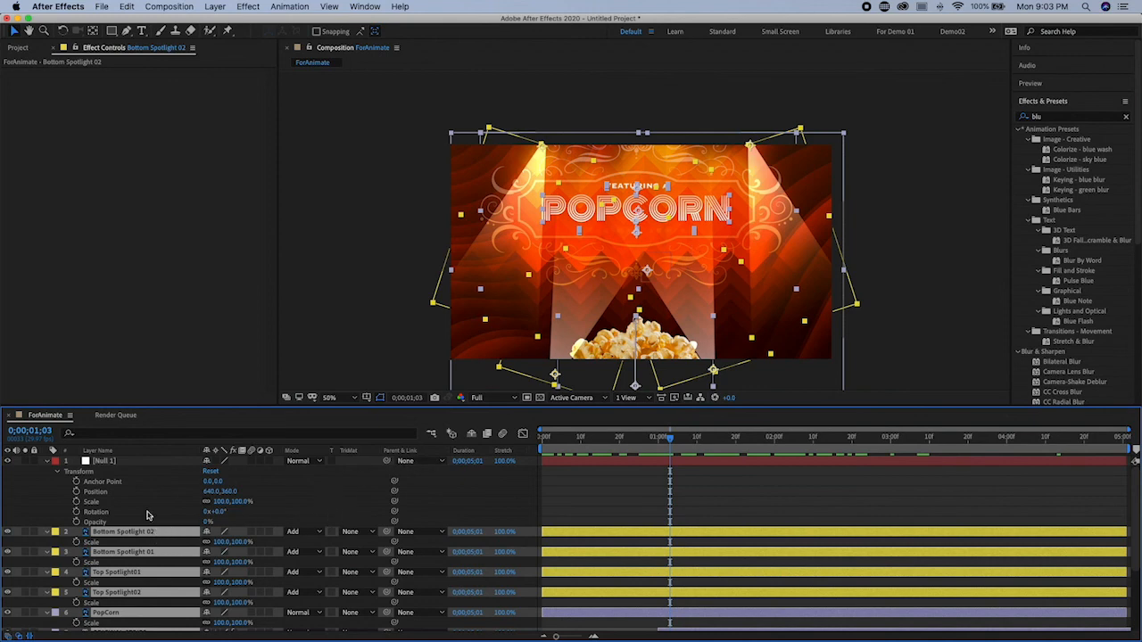
# Parent all layers from Bottom Spotlight 02 through Background to the null object.
pyautogui.click(124, 461)
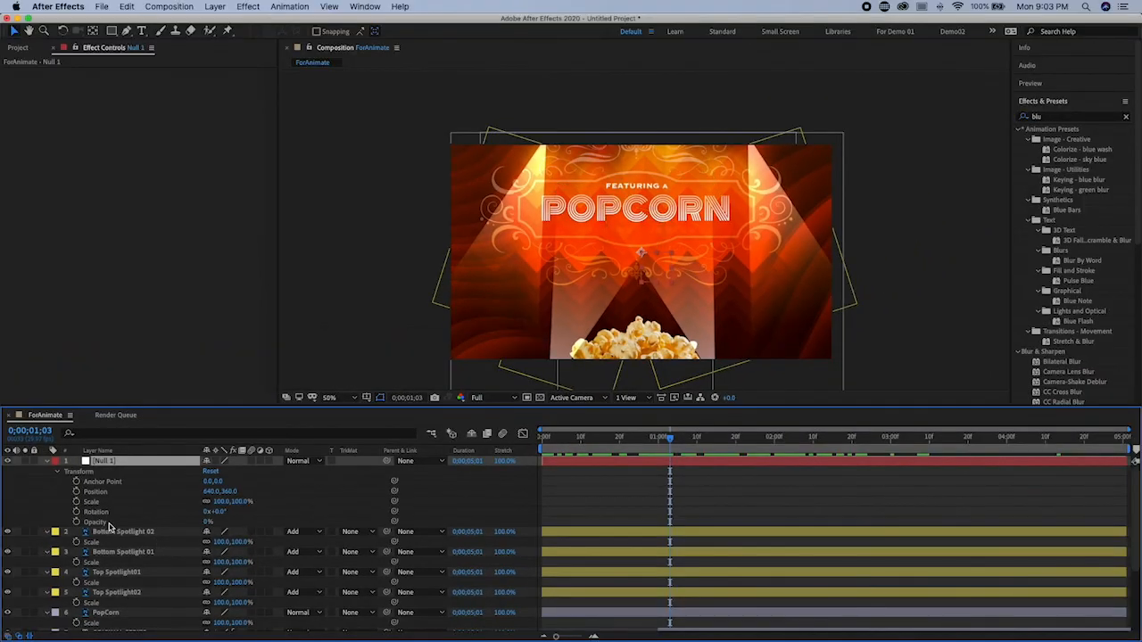
pyautogui.click(125, 532)
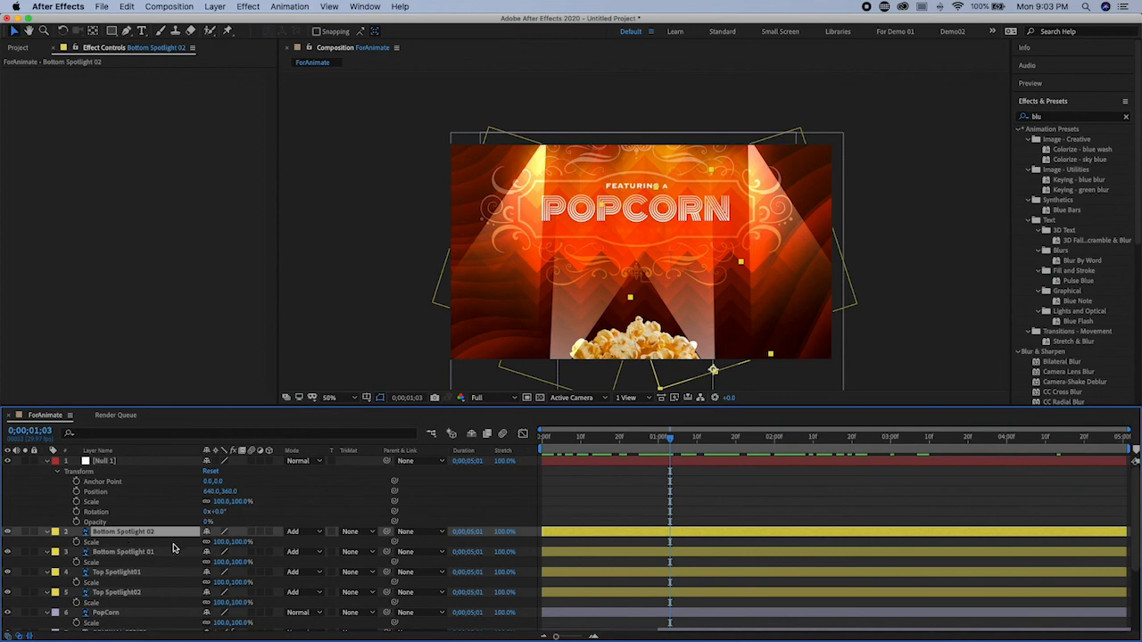
pyautogui.scroll(-4, 174, 548)
pyautogui.keyDown('shift'); pyautogui.click(137, 616); pyautogui.keyUp('shift')
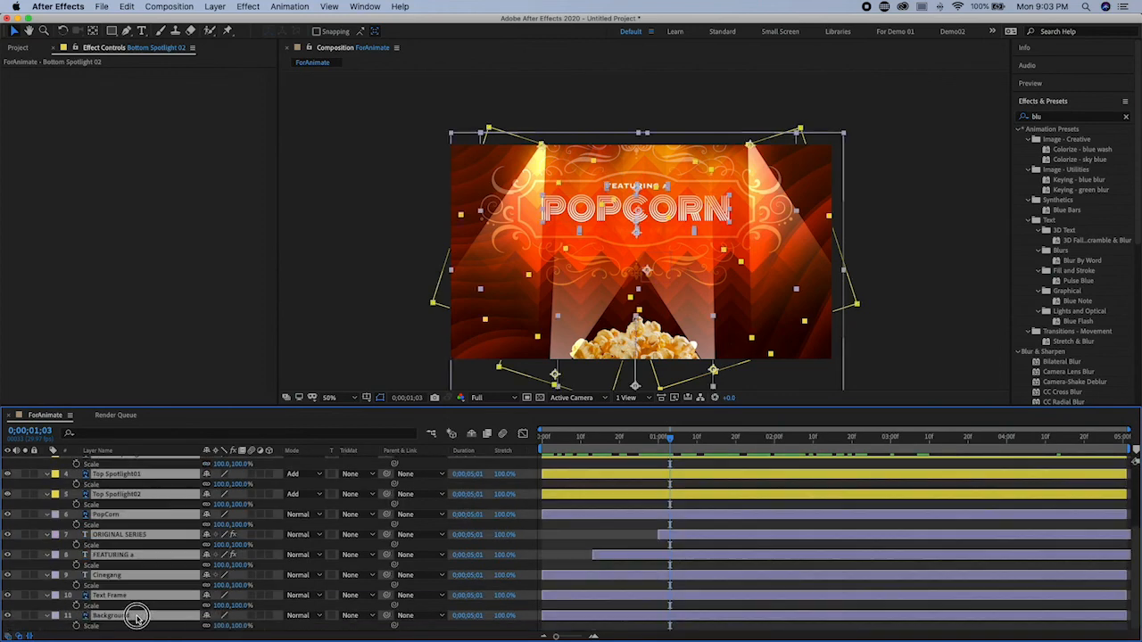
pyautogui.press('super+alt+shift+y')
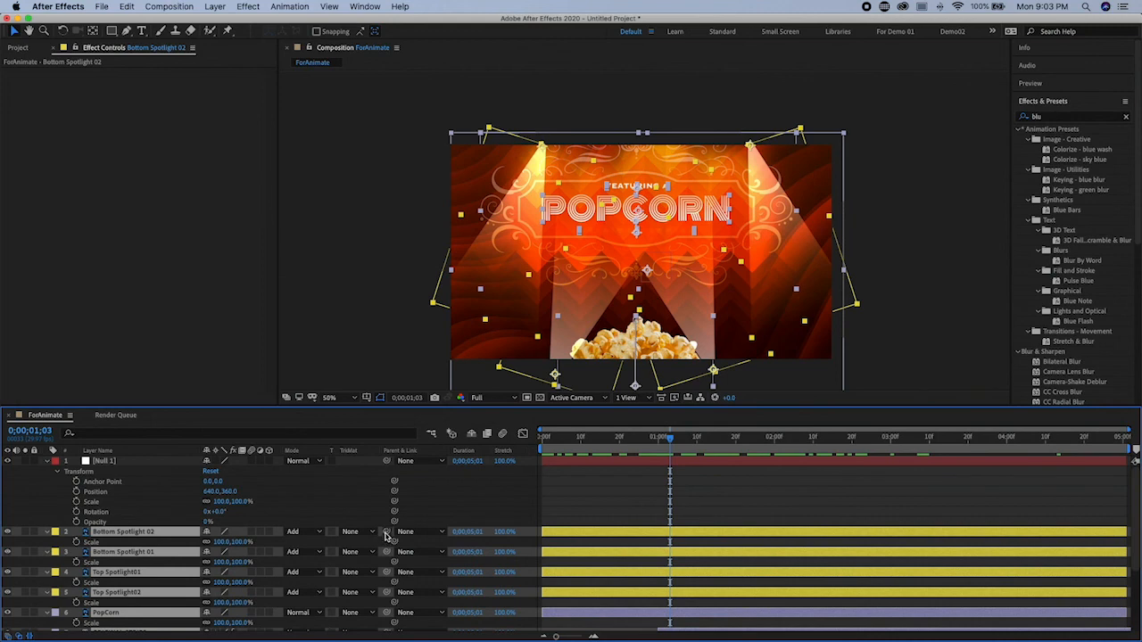
pyautogui.moveTo(387, 533); pyautogui.dragTo(114, 461)
# Try adjusting the null object's Scale at 0;00;01;00 to test its control over the parented layers.
pyautogui.moveTo(588, 448); pyautogui.dragTo(658, 439)
pyautogui.click(96, 505)
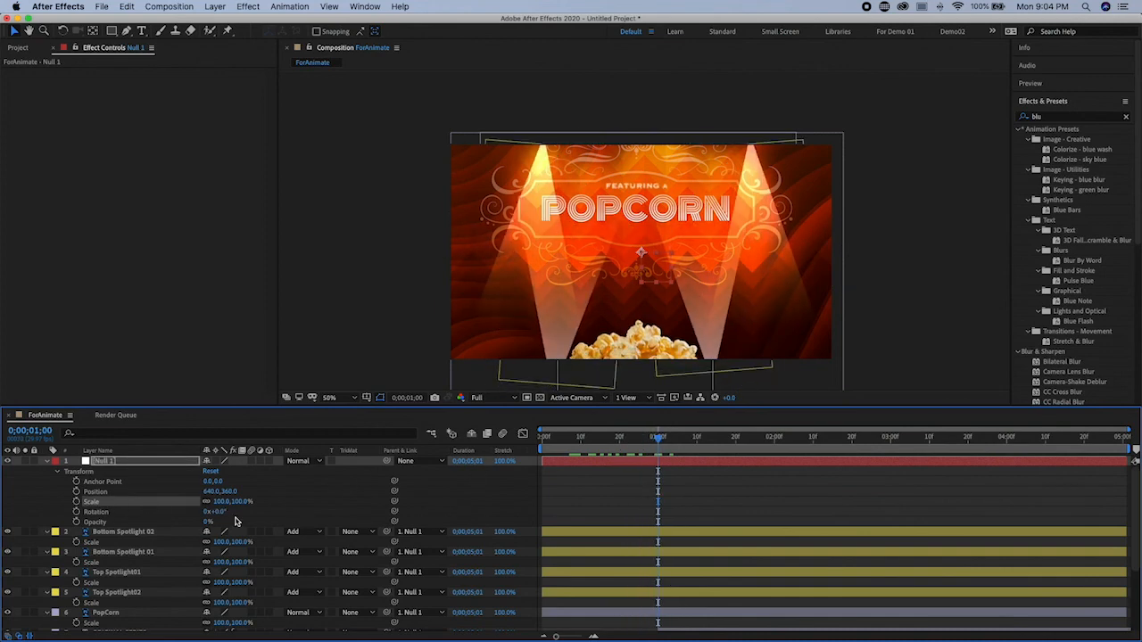
pyautogui.moveTo(219, 502)
pyautogui.mouseDown()
pyautogui.moveTo(237, 507)
pyautogui.moveTo(219, 506)
pyautogui.mouseUp()
pyautogui.click(122, 465)
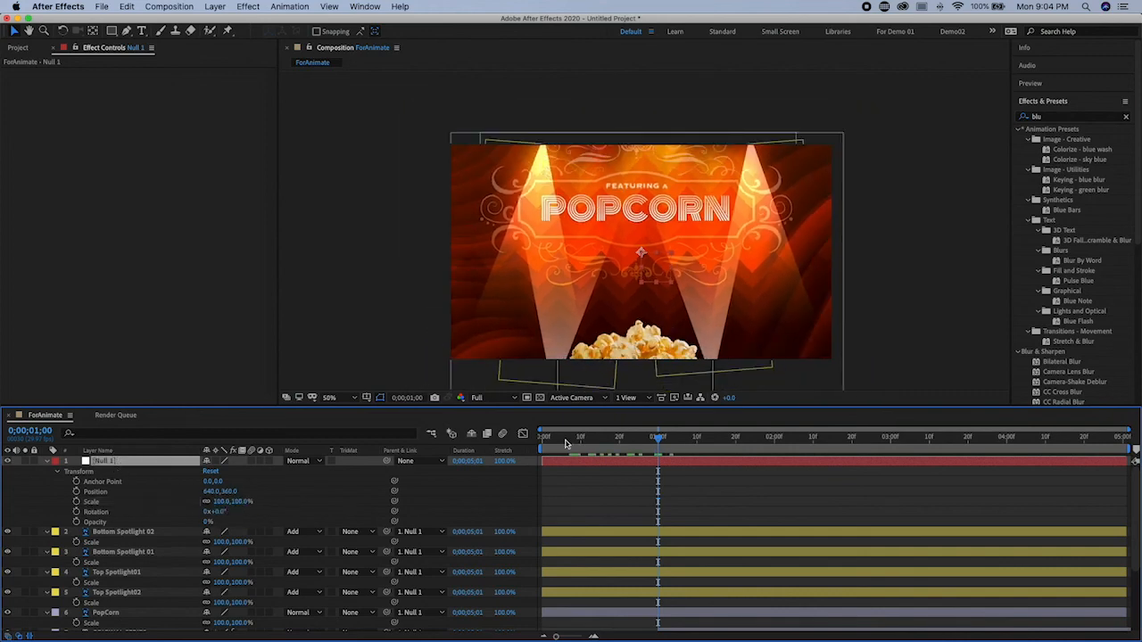
# Animate the null object's Scale from 100% at 0;00;00;00 to 120% at 0;00;04;28.
pyautogui.moveTo(565, 443); pyautogui.dragTo(543, 438)
pyautogui.click(78, 503)
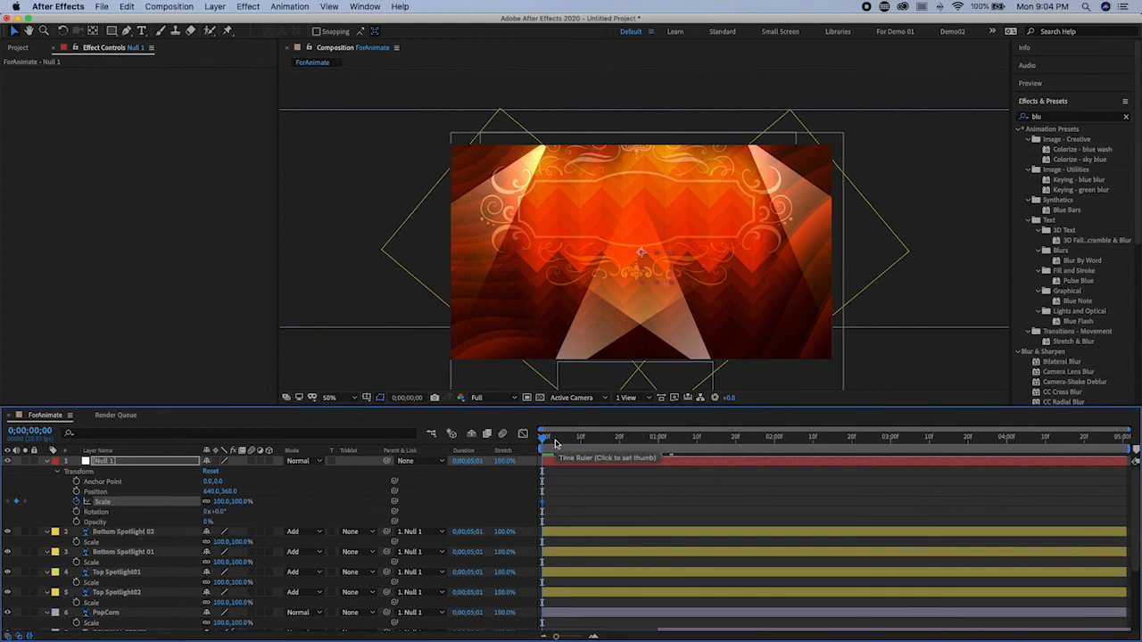
pyautogui.moveTo(553, 444); pyautogui.dragTo(1117, 460)
pyautogui.click(222, 504)
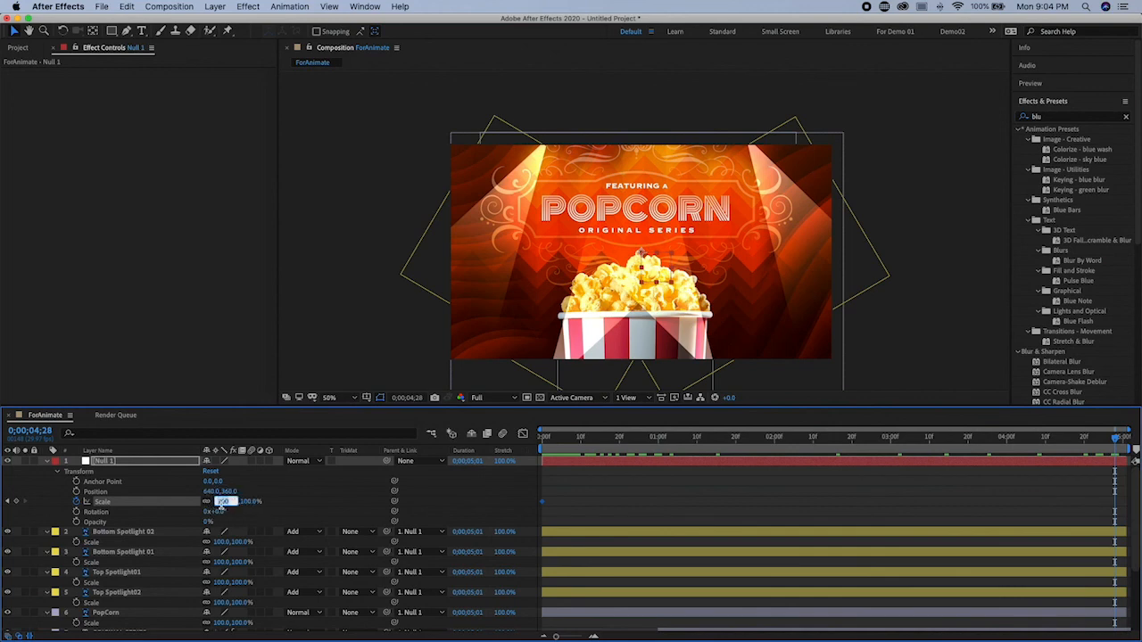
pyautogui.write('1')
pyautogui.press('Return')
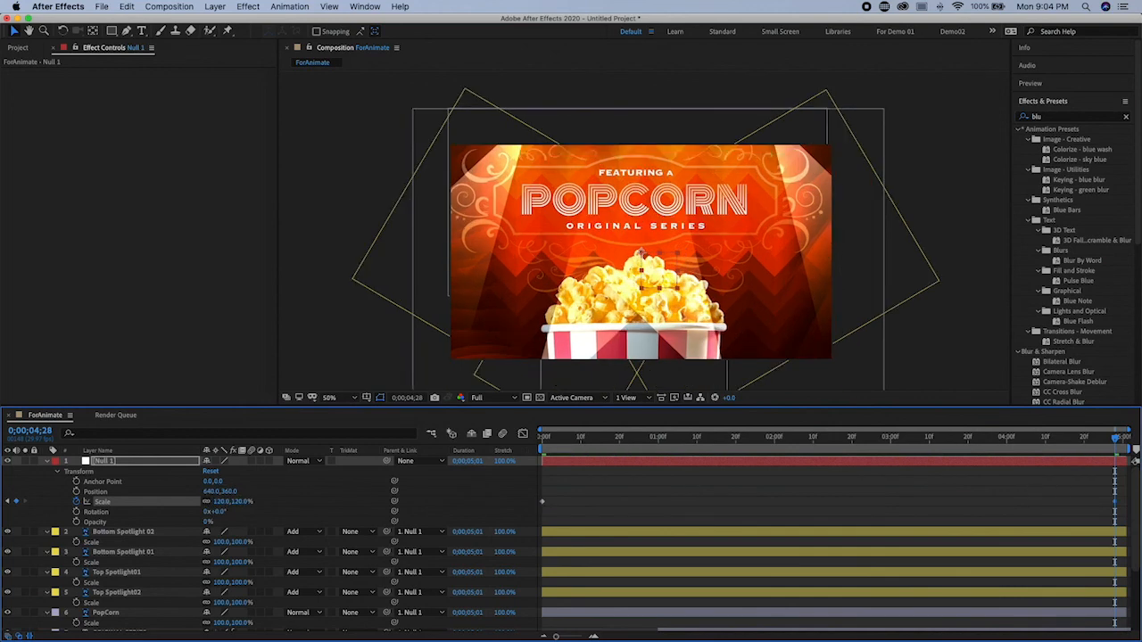
# Play a preview of the whole composition from 0;00;00;00.
pyautogui.click(545, 437)
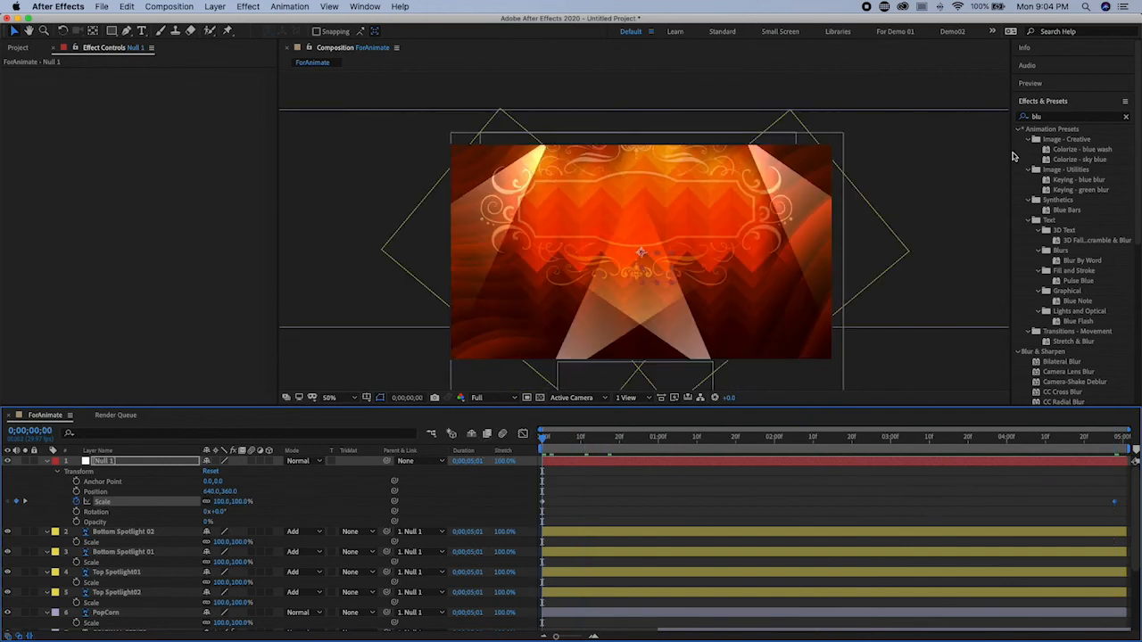
pyautogui.click(1051, 103)
pyautogui.click(1044, 84)
pyautogui.click(1071, 99)
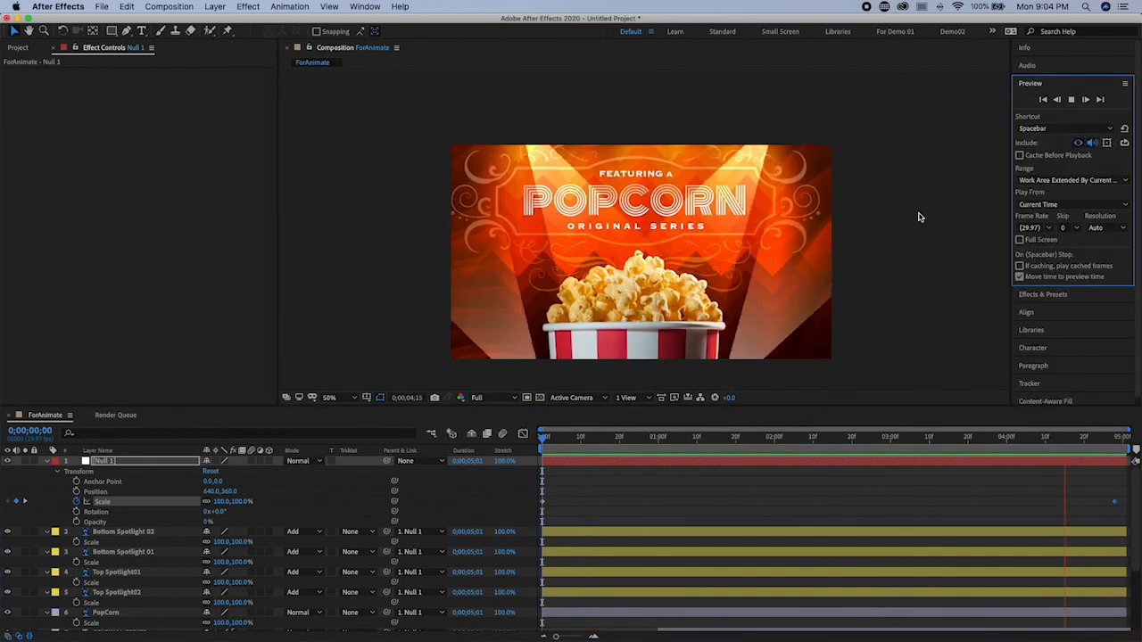